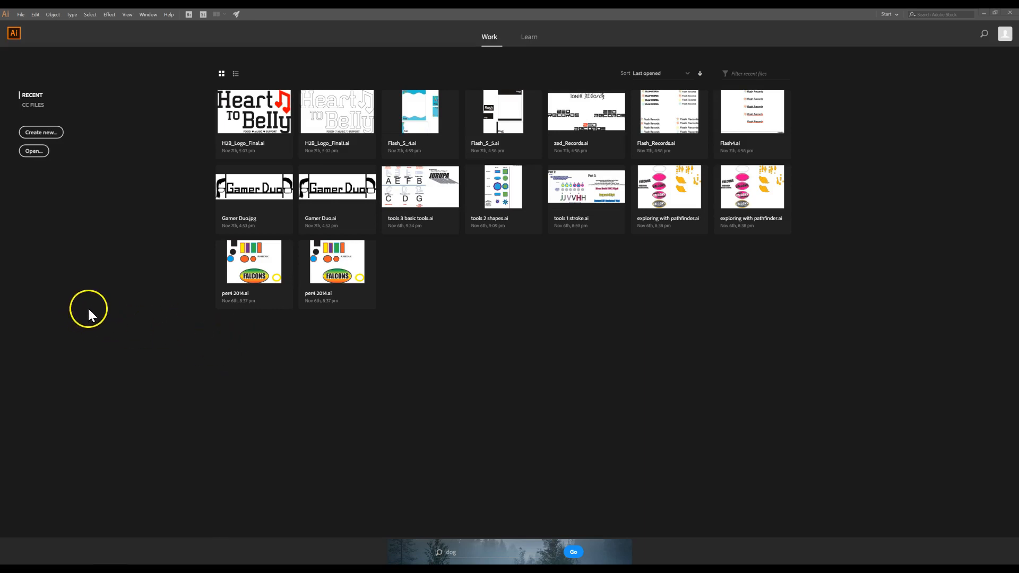
Step: Create a new landscape Letter document, 11 in wide and 8.5 in high, with one artboard
{"action": "left_click", "coordinate": [17, 14]}
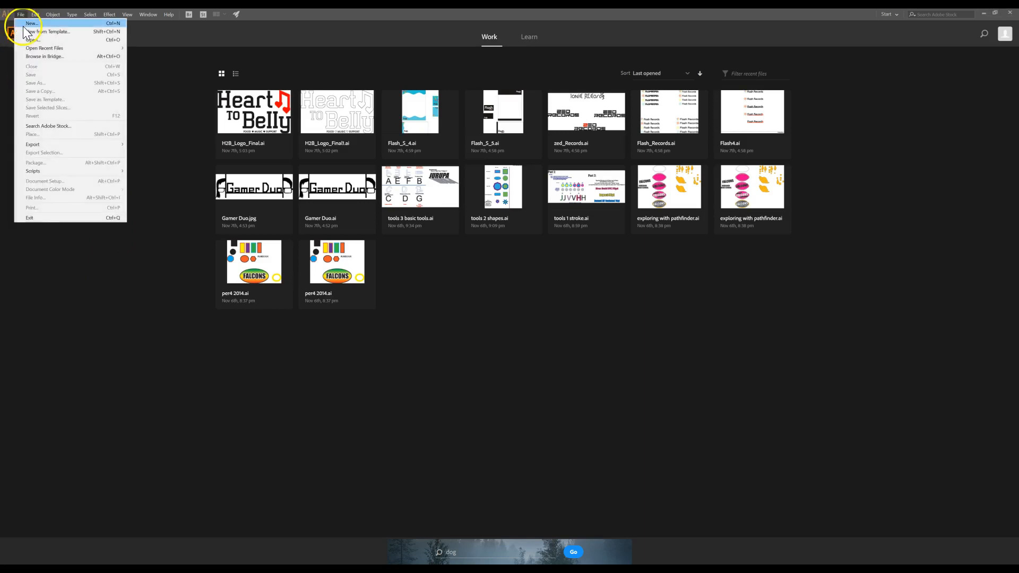
{"action": "left_click", "coordinate": [23, 25]}
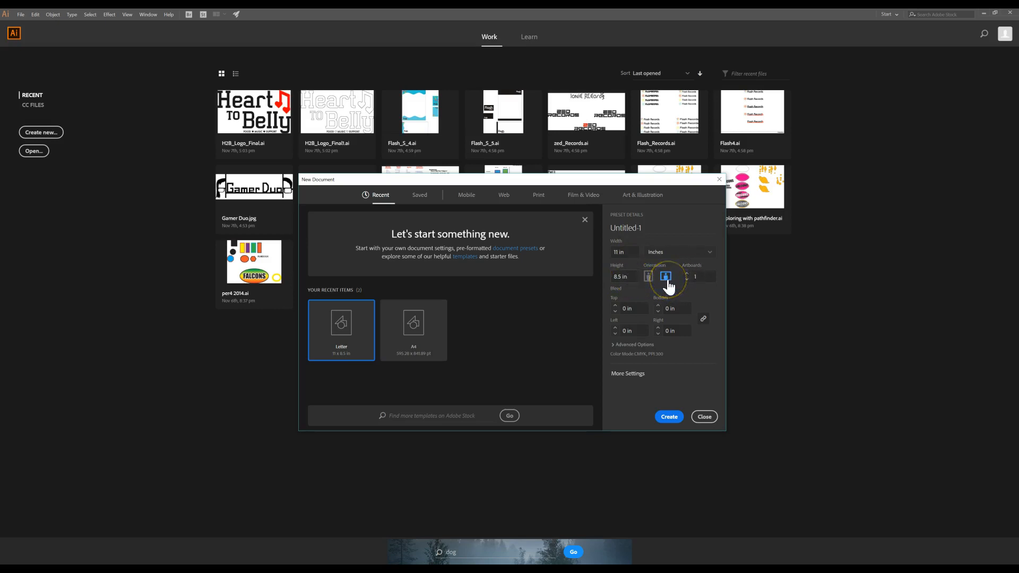
{"action": "left_click", "coordinate": [676, 386]}
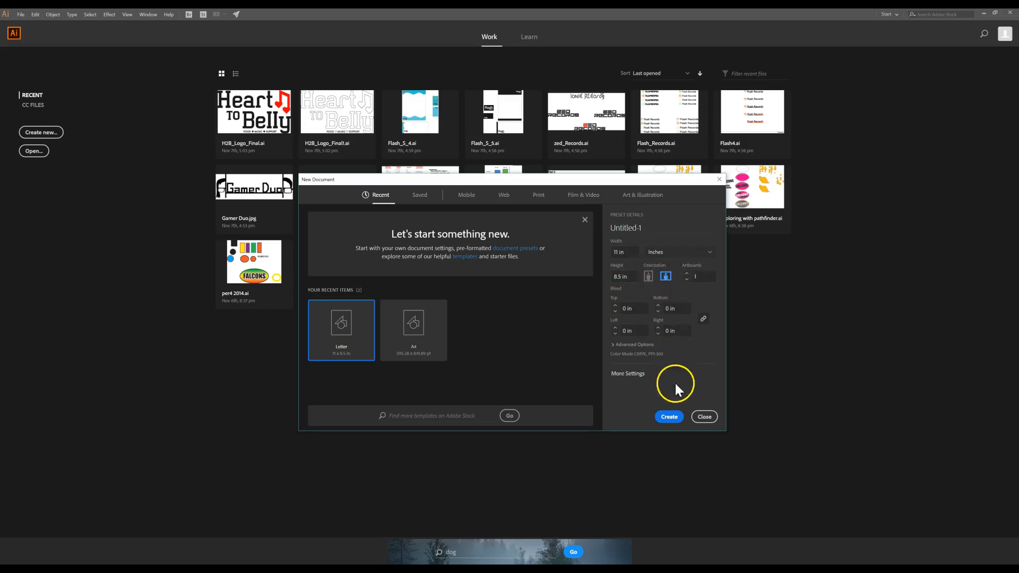
{"action": "left_click", "coordinate": [676, 418]}
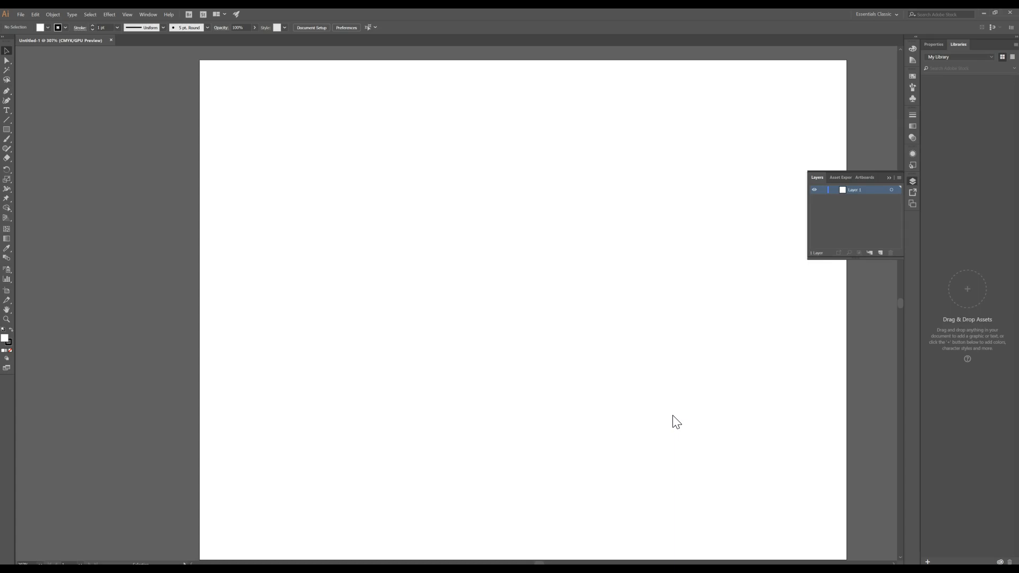
{"action": "key", "text": "ctrl+minus"}
{"action": "key", "text": "ctrl+minus"}
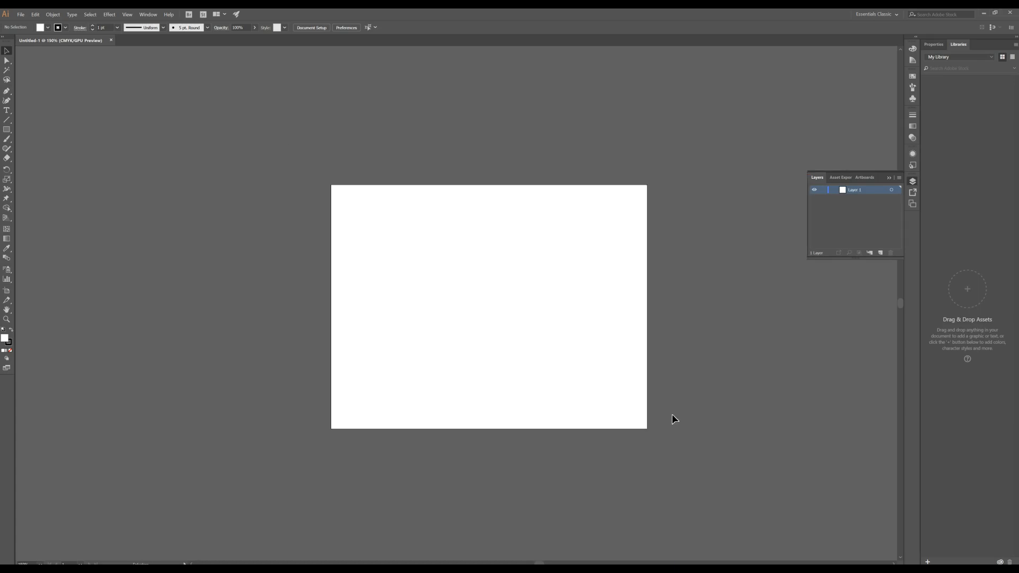
{"action": "left_click", "coordinate": [268, 550]}
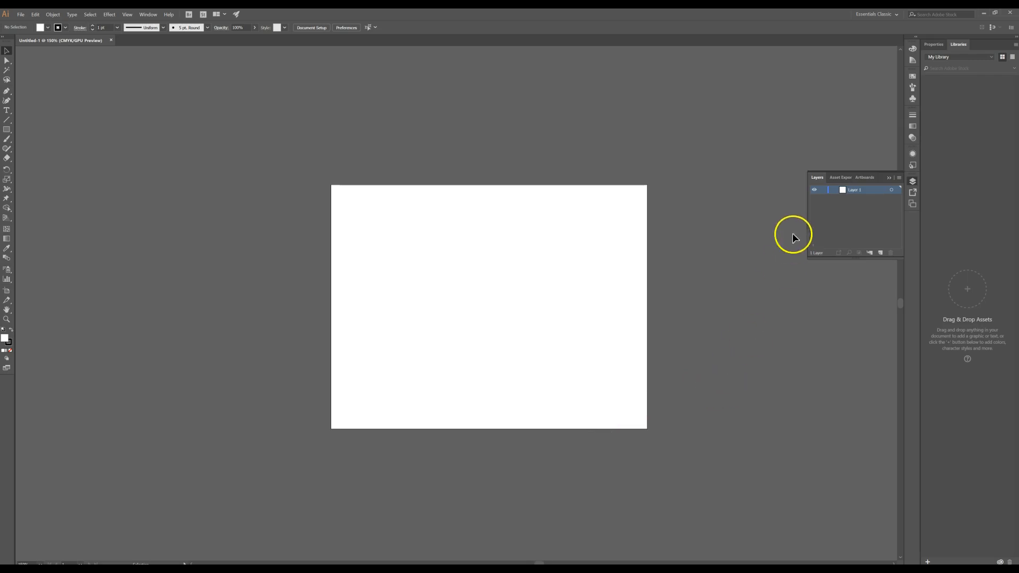
Step: Hide the layer list and show the document's swatches, enlarging their display until every swatch fits
{"action": "left_click", "coordinate": [889, 177]}
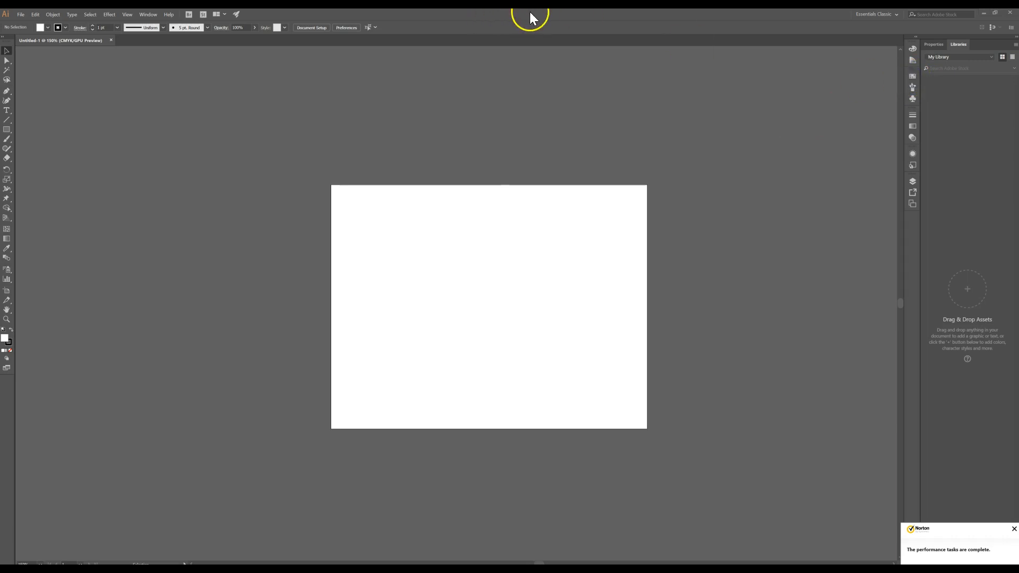
{"action": "left_click", "coordinate": [913, 74]}
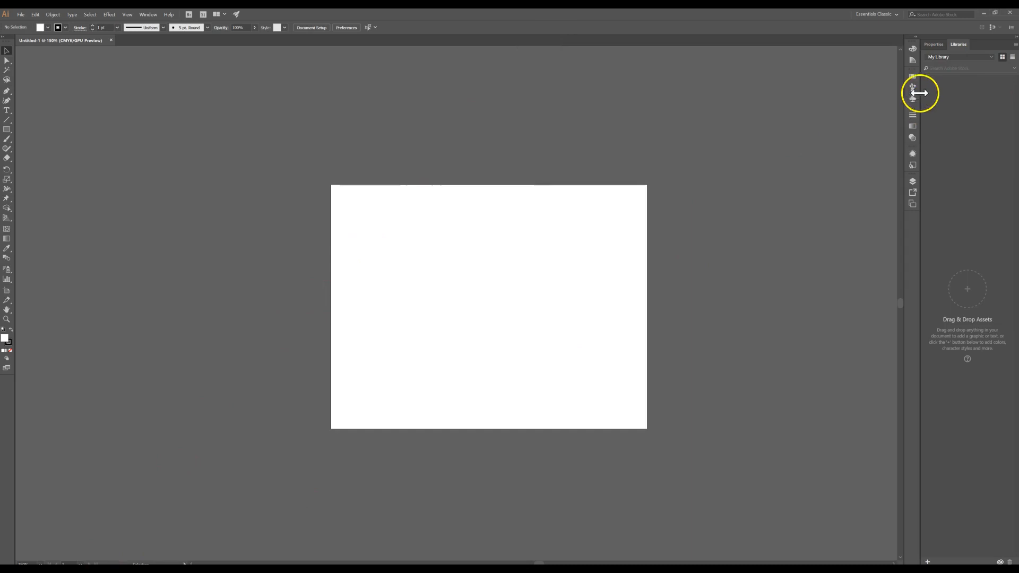
{"action": "left_click", "coordinate": [911, 79]}
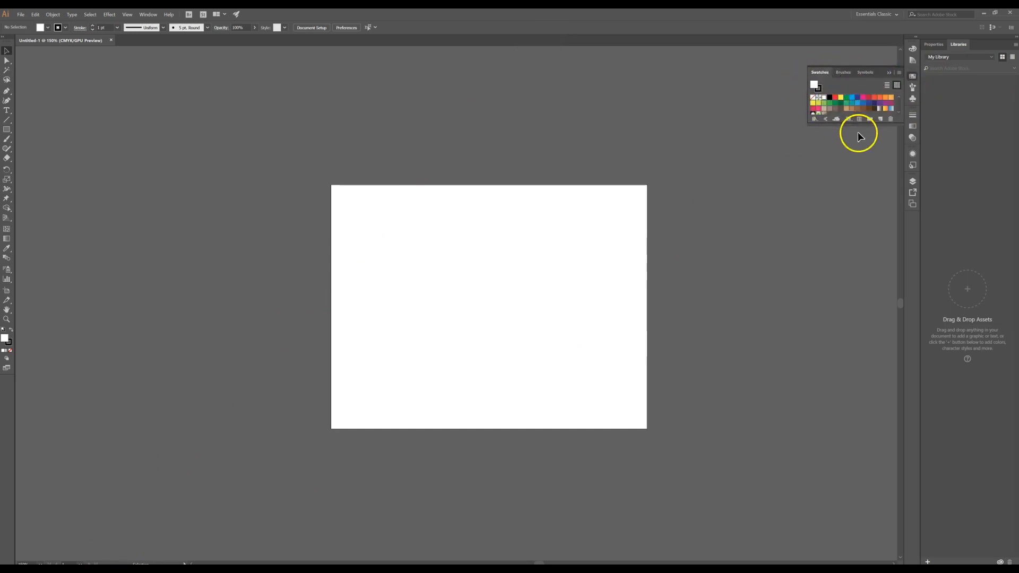
{"action": "left_click_drag", "start_coordinate": [855, 124], "coordinate": [852, 217]}
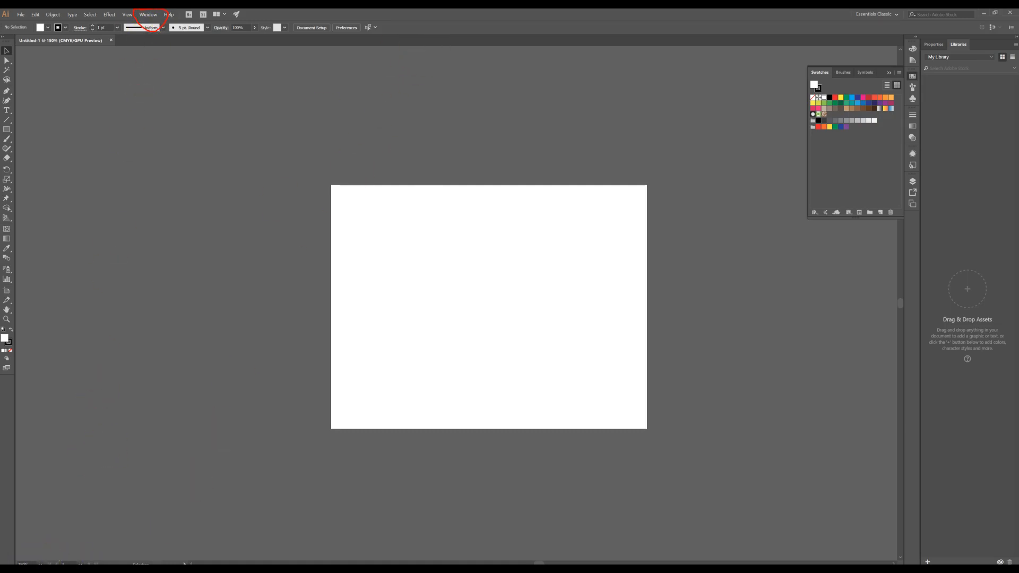
{"action": "left_click", "coordinate": [148, 15]}
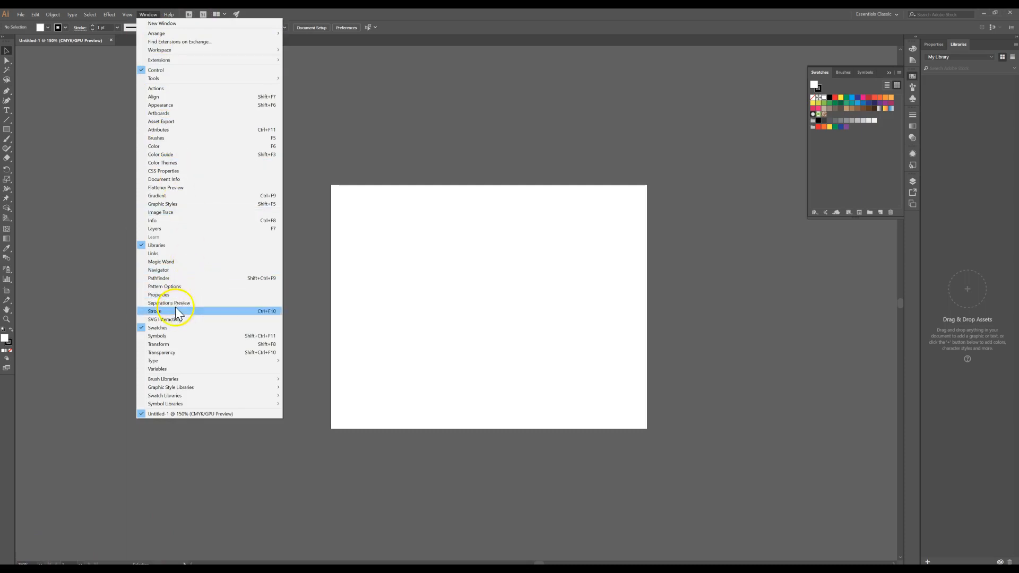
{"action": "left_click", "coordinate": [863, 82]}
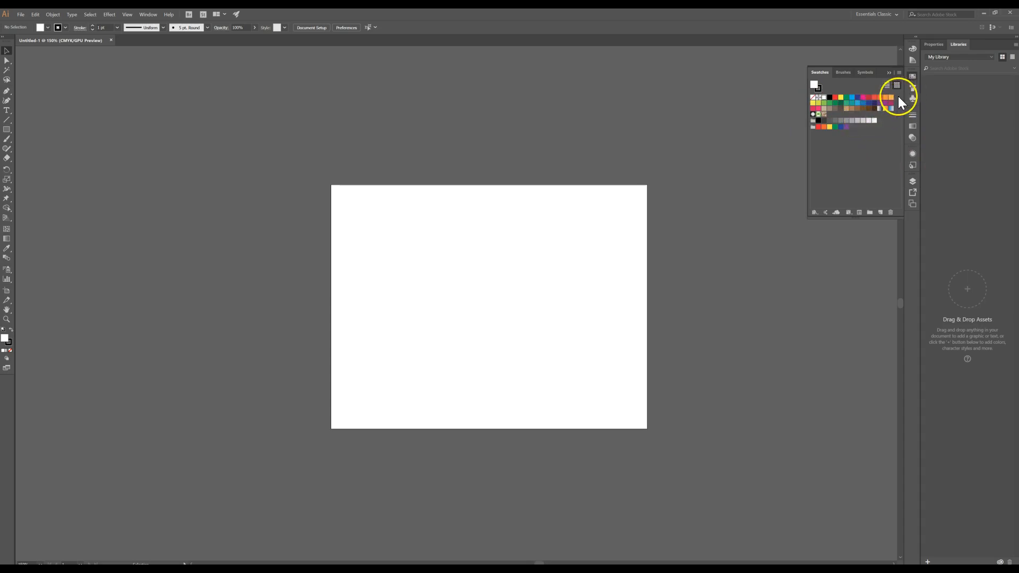
Step: Open the PANTONE+ CMYK Coated color book, look through its colors from start to end, and close it
{"action": "left_click", "coordinate": [900, 74]}
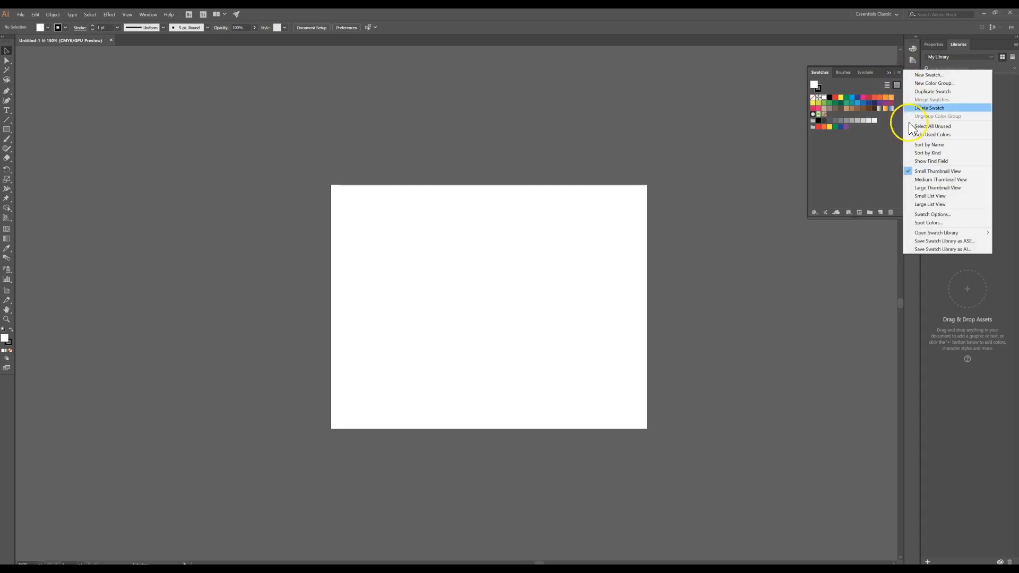
{"action": "mouse_move", "coordinate": [908, 233]}
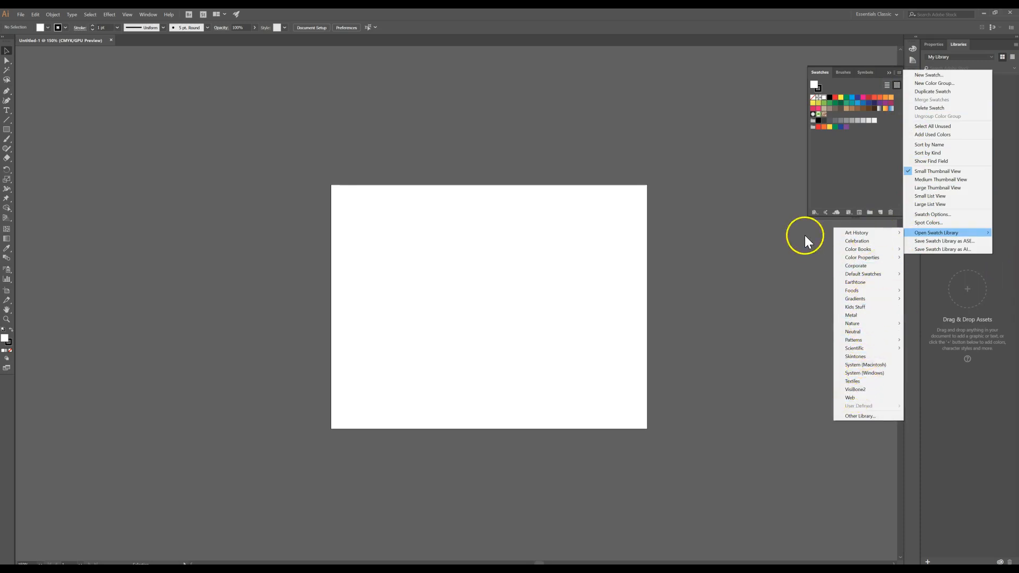
{"action": "mouse_move", "coordinate": [856, 253]}
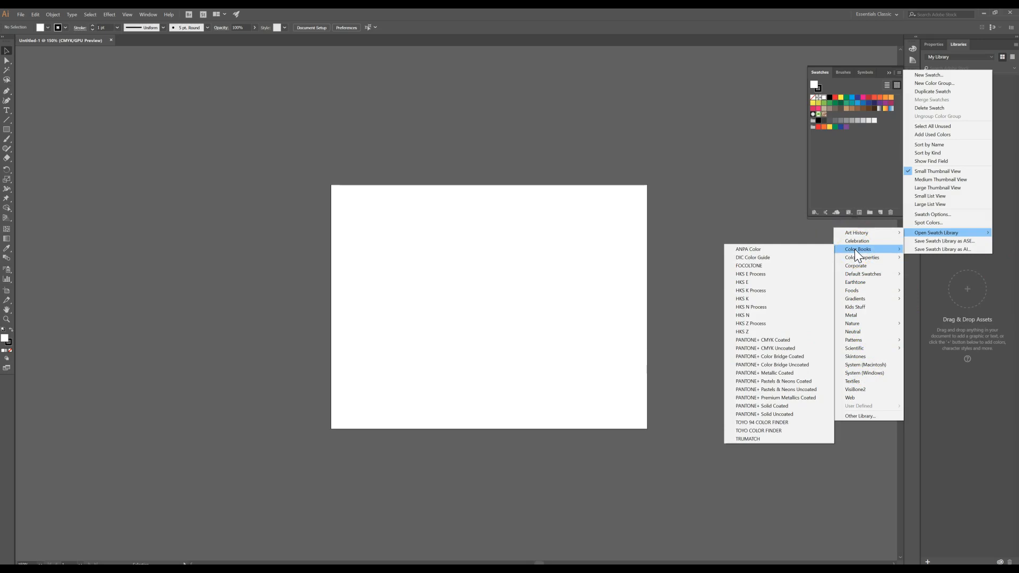
{"action": "left_click", "coordinate": [776, 343]}
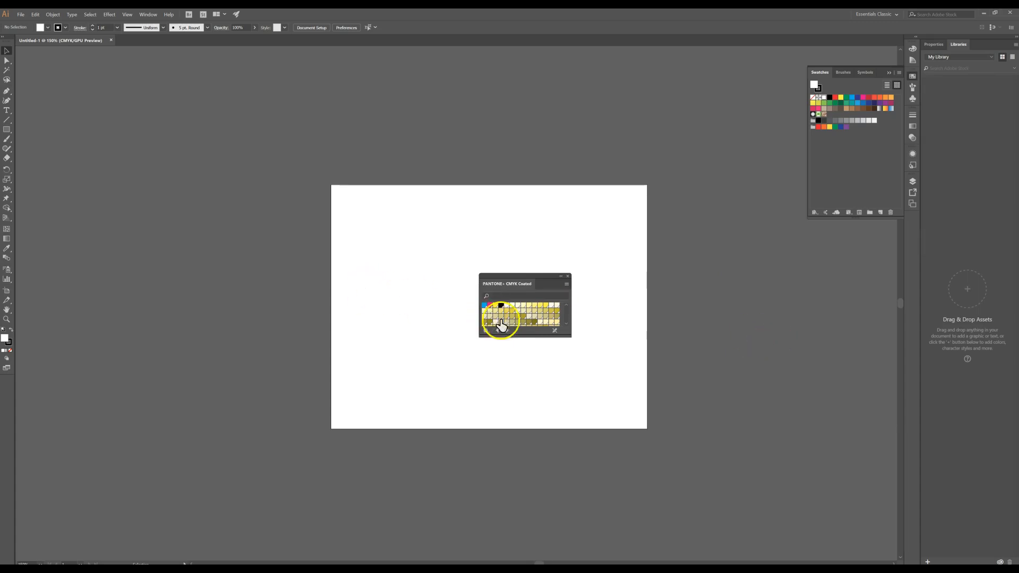
{"action": "left_click_drag", "start_coordinate": [520, 337], "coordinate": [530, 454]}
{"action": "scroll", "coordinate": [533, 393], "scroll_direction": "down", "scroll_amount": 5}
{"action": "scroll", "coordinate": [534, 388], "scroll_direction": "down", "scroll_amount": 15}
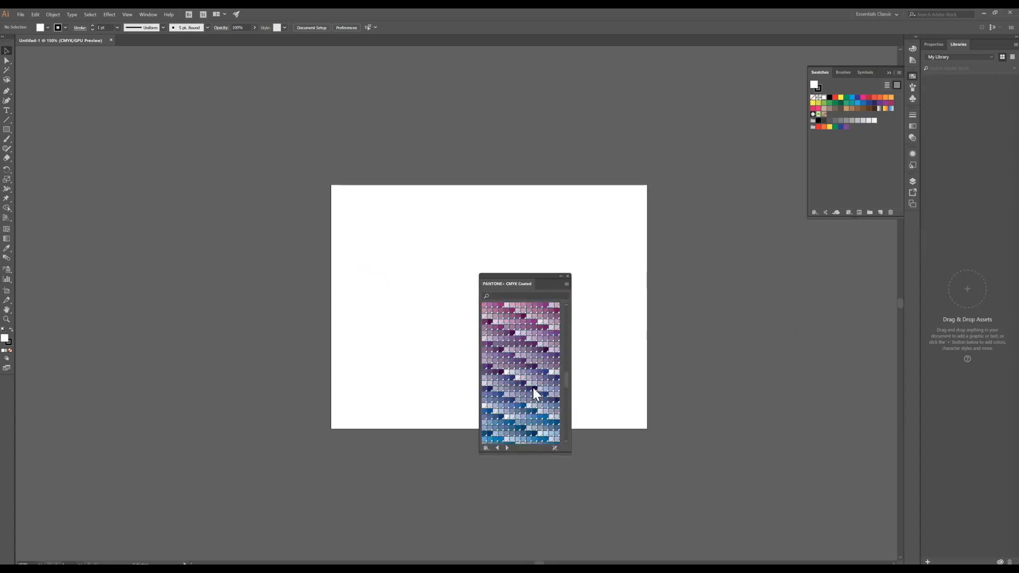
{"action": "scroll", "coordinate": [534, 387], "scroll_direction": "down", "scroll_amount": 5}
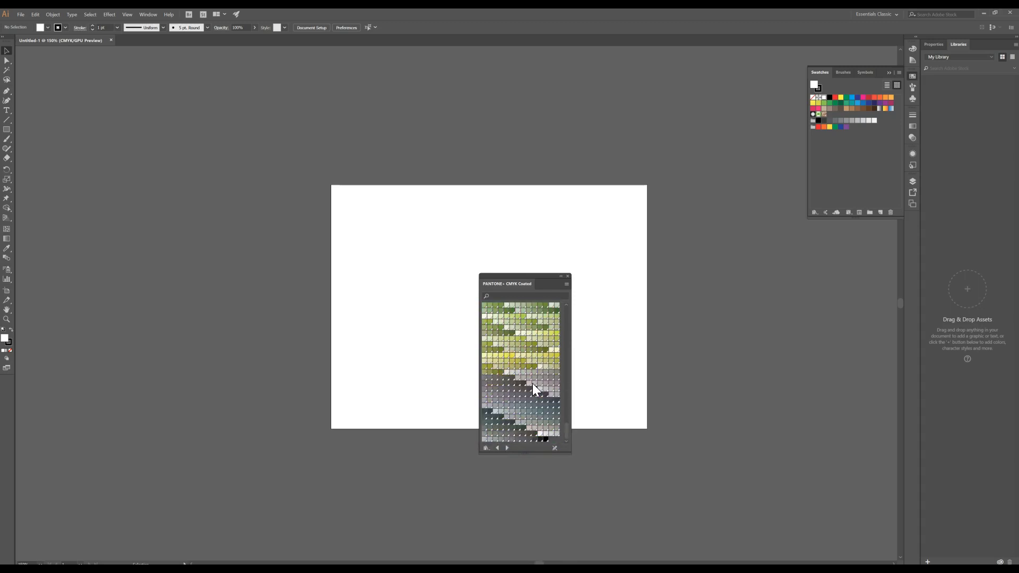
{"action": "left_click", "coordinate": [567, 276]}
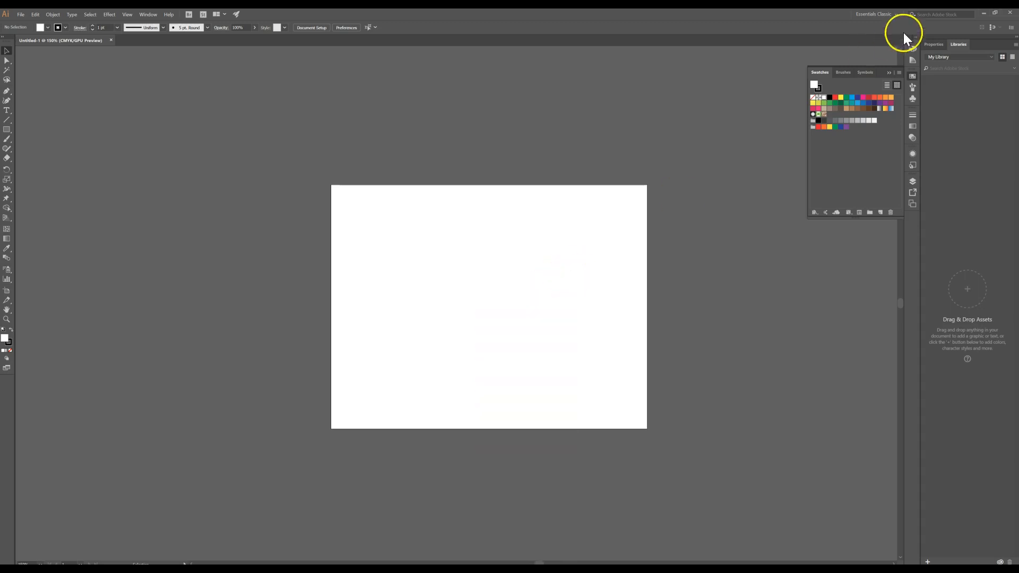
Step: Open the Textiles swatch library, look through its color groups, and close it
{"action": "left_click", "coordinate": [899, 74]}
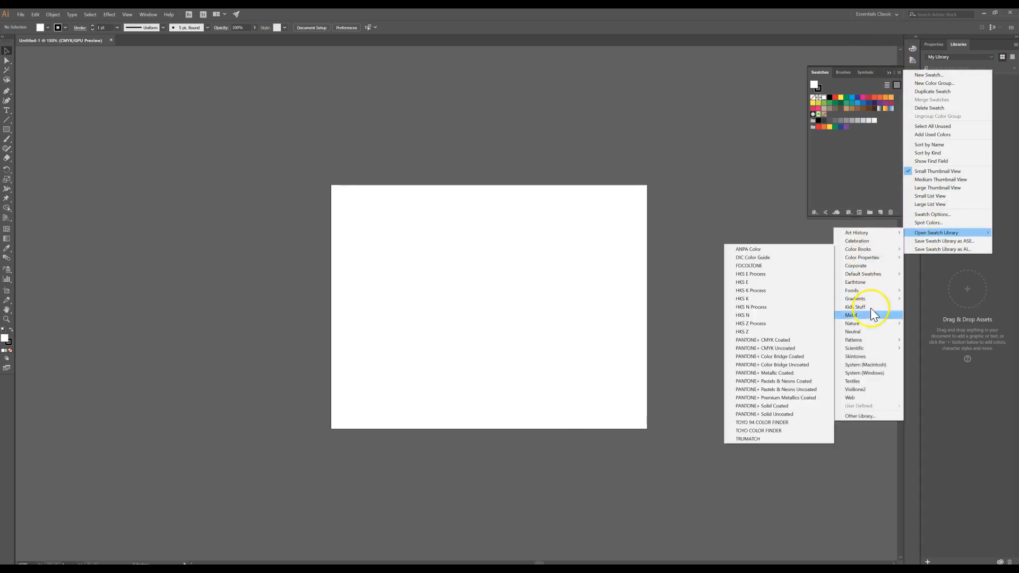
{"action": "left_click", "coordinate": [852, 382]}
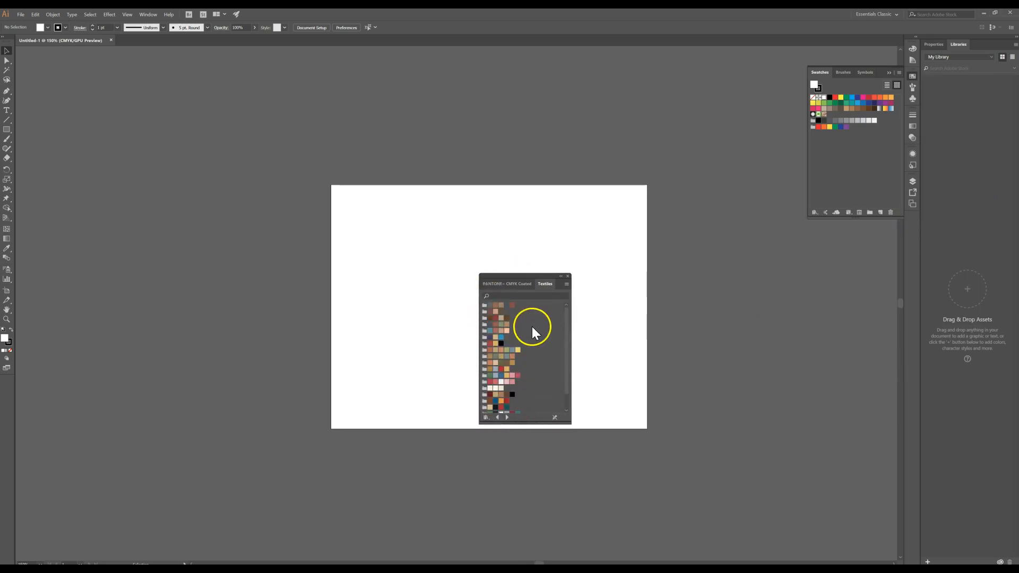
{"action": "scroll", "coordinate": [532, 327], "scroll_direction": "down", "scroll_amount": 1}
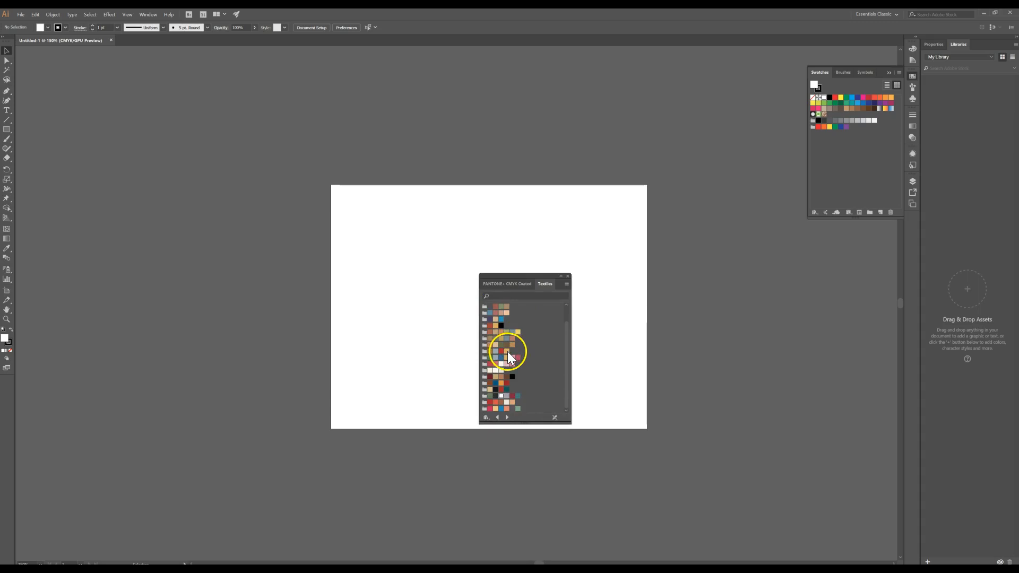
{"action": "left_click", "coordinate": [566, 276]}
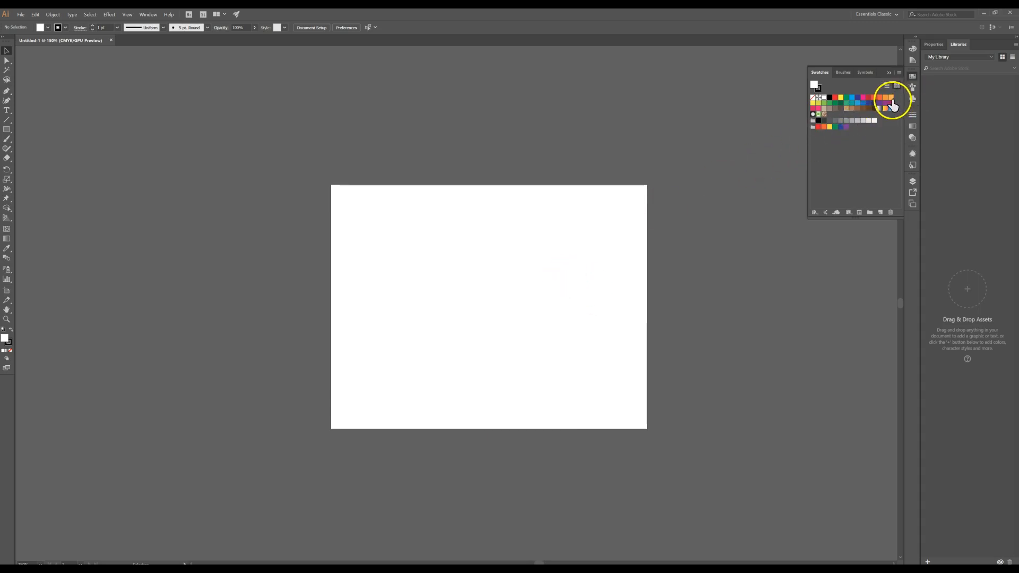
Step: Draw a rectangle about 7.2 by 5.2 in on the artboard and try the green floral and brown swirl patterns as its fill
{"action": "left_click", "coordinate": [6, 130]}
{"action": "left_click_drag", "start_coordinate": [380, 199], "coordinate": [588, 347]}
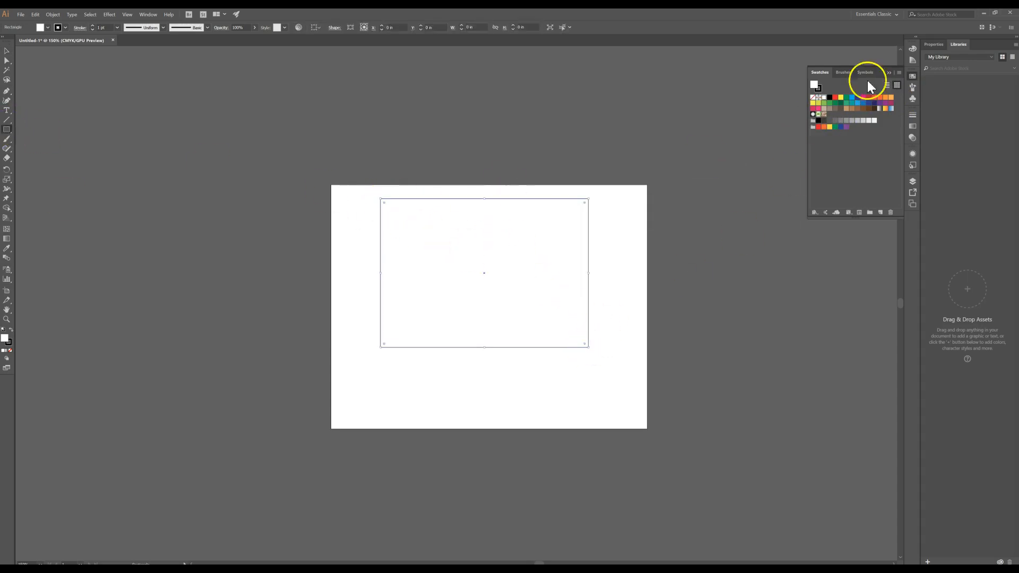
{"action": "left_click", "coordinate": [818, 120]}
{"action": "left_click", "coordinate": [818, 116]}
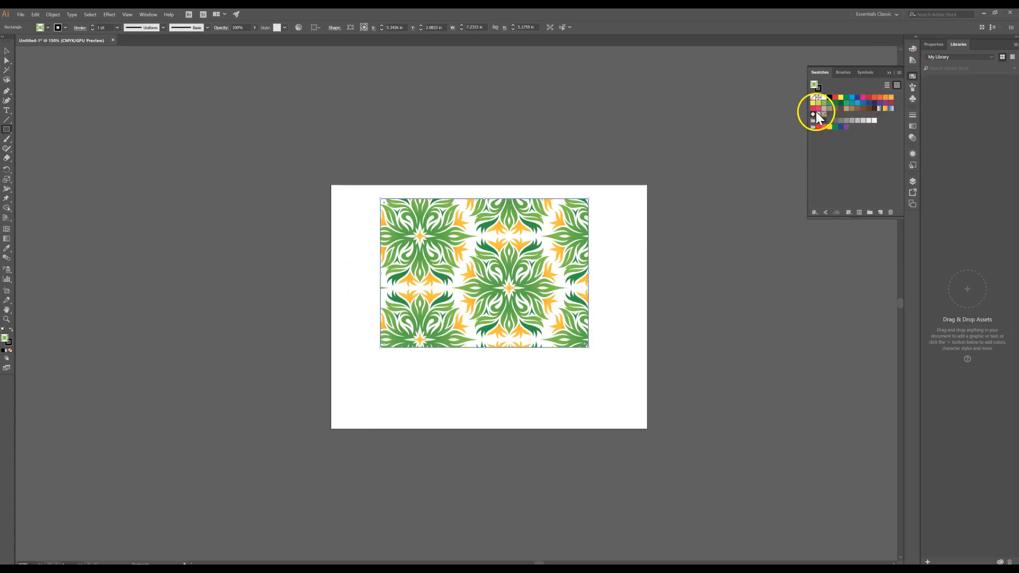
{"action": "left_click", "coordinate": [824, 114]}
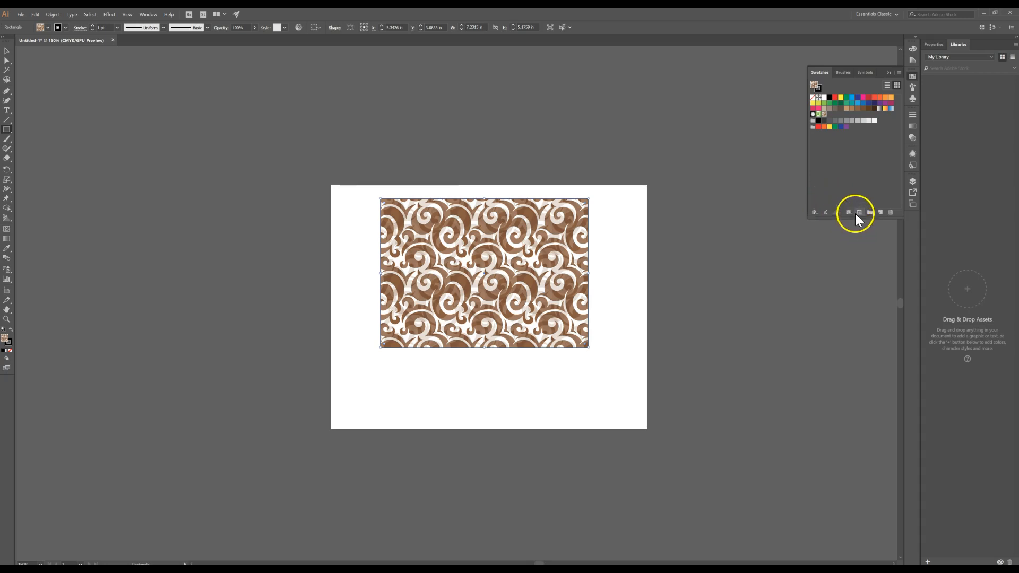
Step: Delete the pattern-filled rectangle from the artboard
{"action": "left_click", "coordinate": [7, 50]}
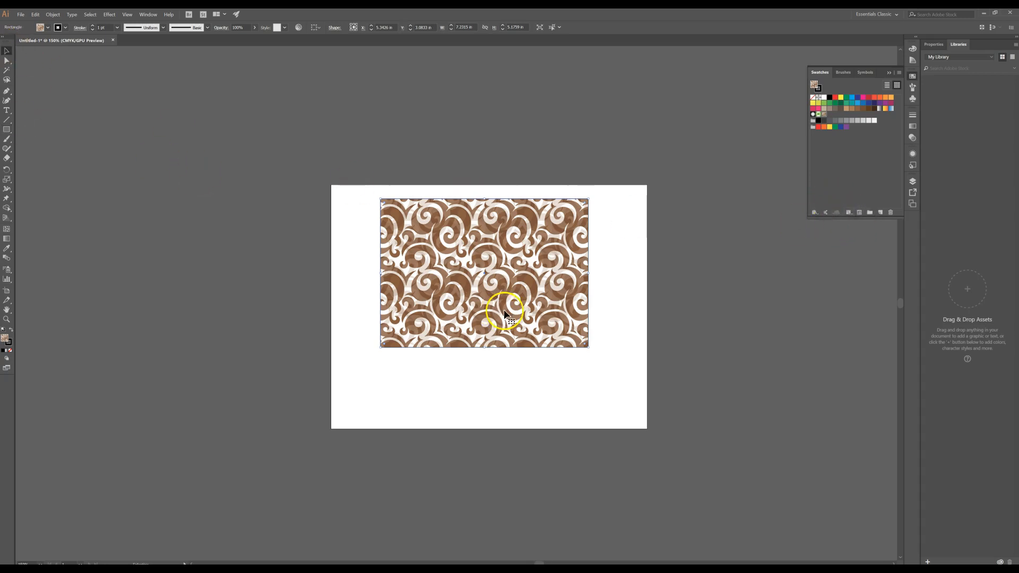
{"action": "key", "text": "Delete"}
{"action": "left_click", "coordinate": [640, 295]}
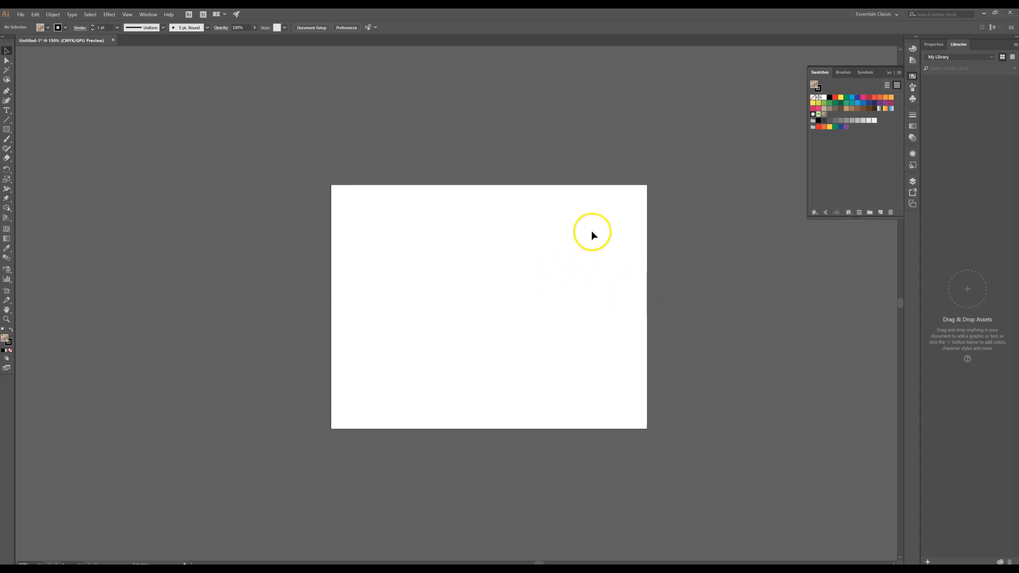
Step: Delete the brown swirl pattern swatch from the document's swatches
{"action": "left_click", "coordinate": [899, 73]}
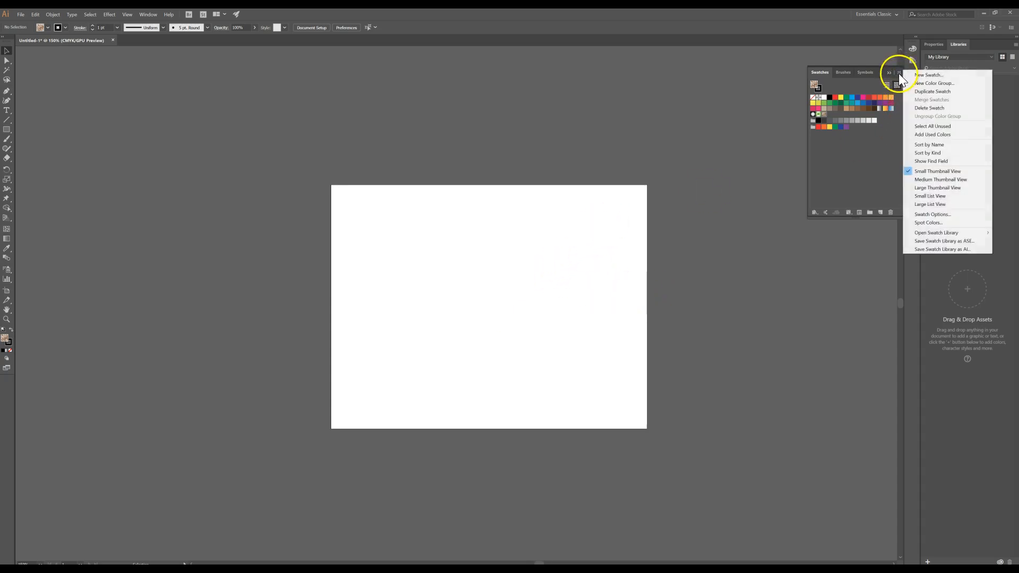
{"action": "left_click", "coordinate": [923, 109]}
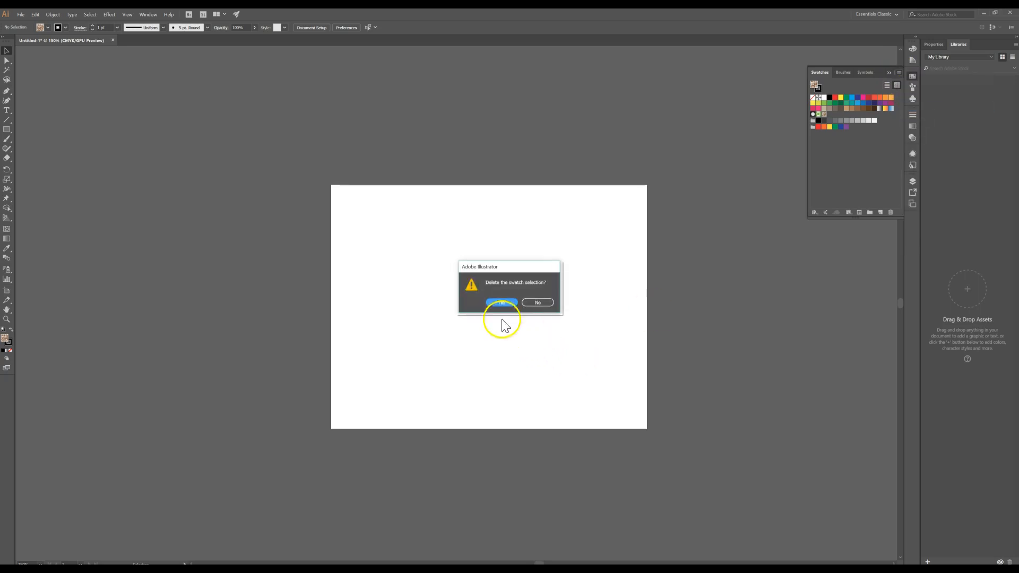
{"action": "left_click", "coordinate": [499, 302]}
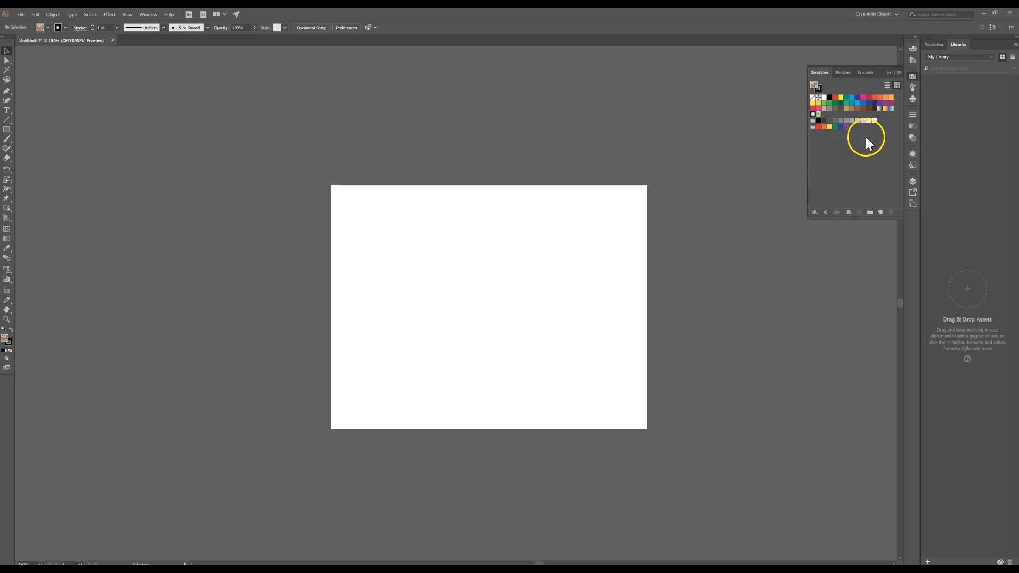
Step: Select all unused swatches in the document and delete them
{"action": "left_click", "coordinate": [900, 73]}
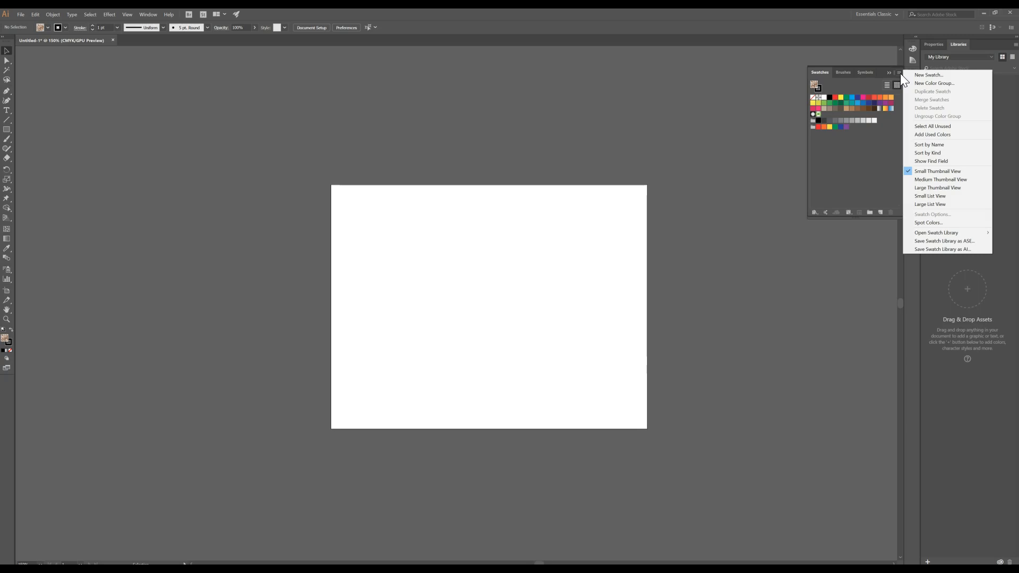
{"action": "left_click", "coordinate": [933, 128]}
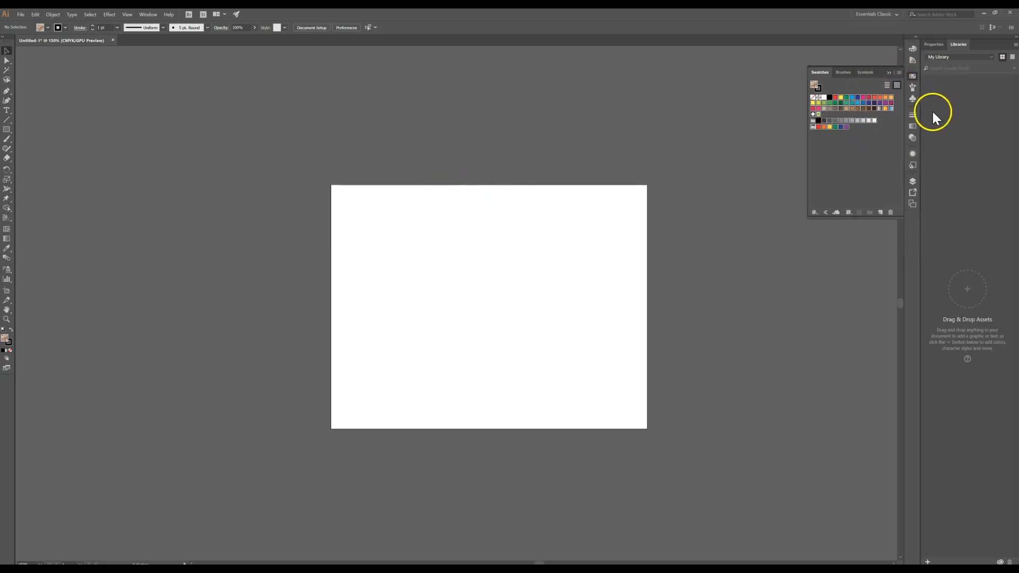
{"action": "left_click", "coordinate": [900, 75]}
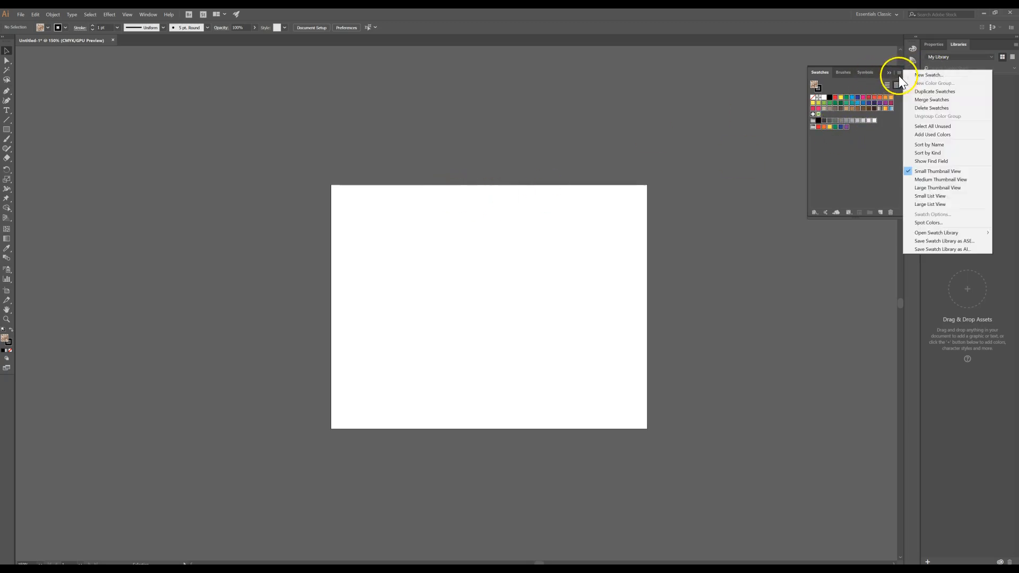
{"action": "left_click", "coordinate": [914, 109]}
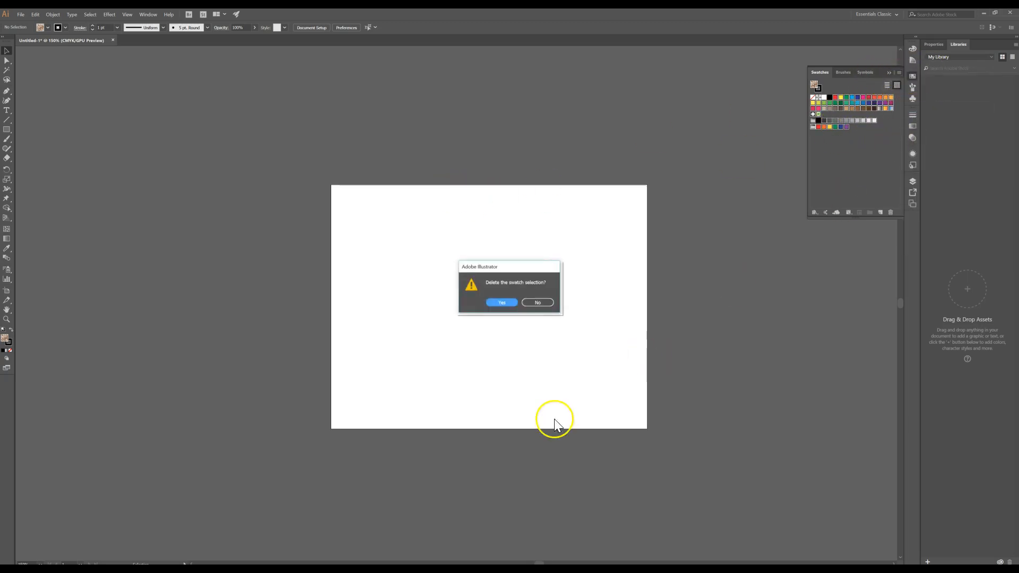
{"action": "left_click", "coordinate": [505, 302]}
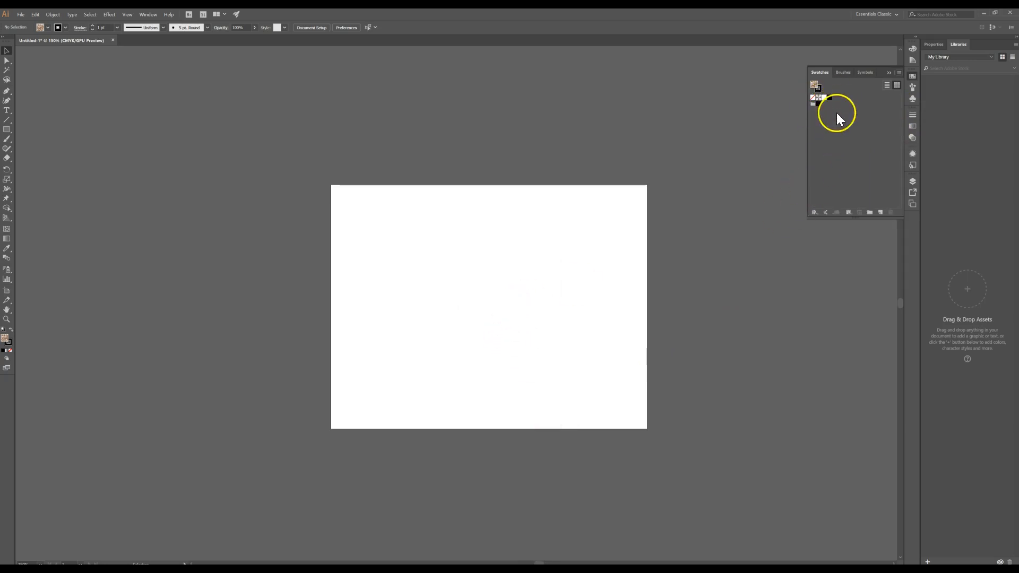
Step: Reset the fill and stroke to the default white and black, and create a 2 by 2 in square on the artboard
{"action": "left_click", "coordinate": [3, 330]}
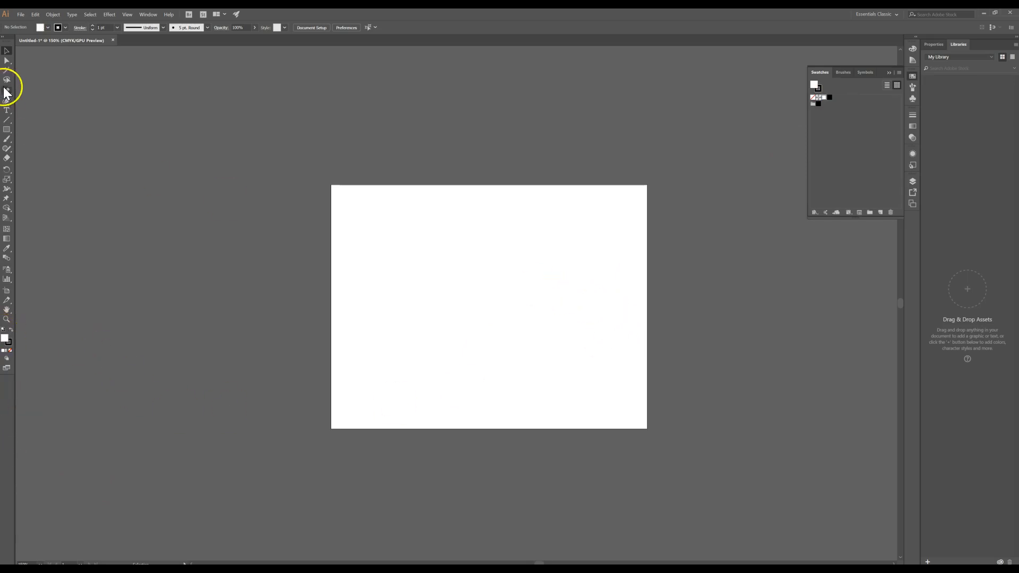
{"action": "left_click", "coordinate": [10, 131]}
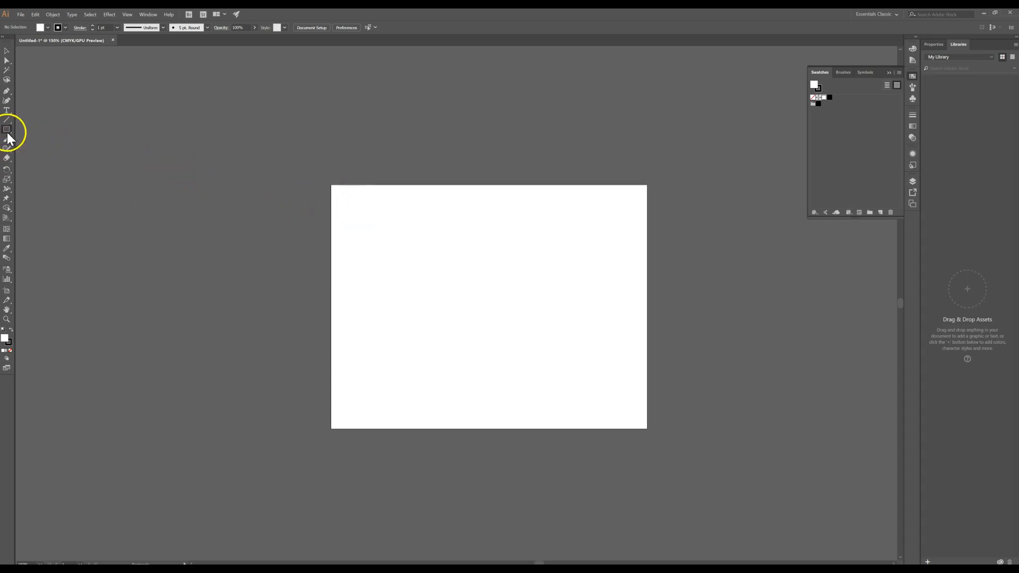
{"action": "left_click", "coordinate": [9, 131]}
{"action": "left_click", "coordinate": [8, 131]}
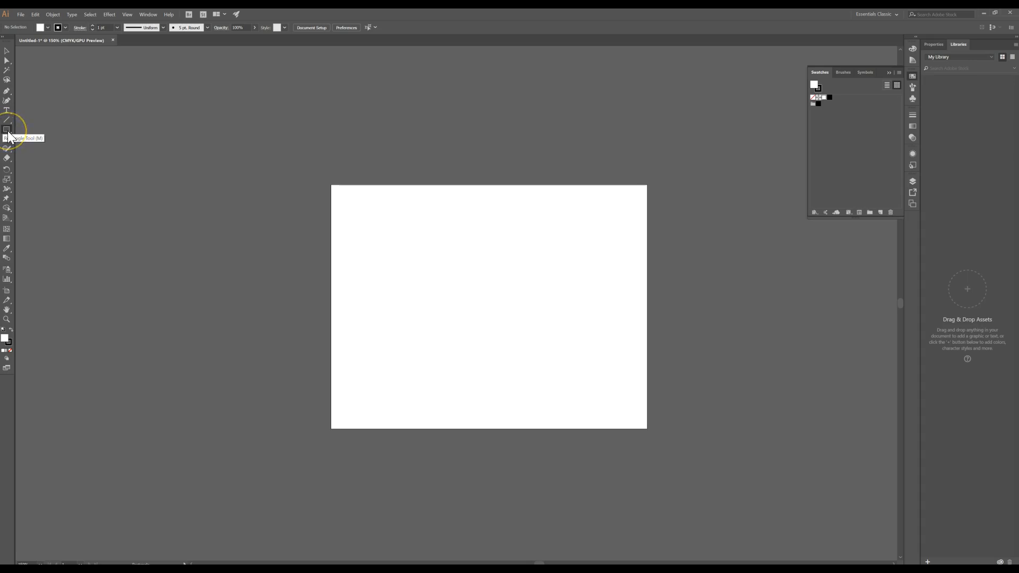
{"action": "left_click", "coordinate": [13, 130]}
{"action": "left_click_drag", "start_coordinate": [8, 129], "coordinate": [41, 130]}
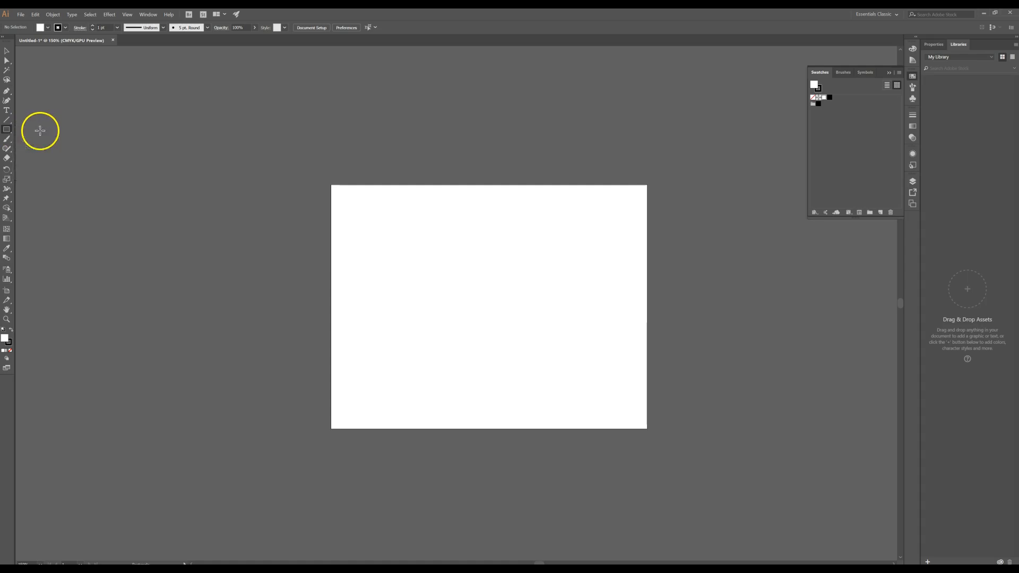
{"action": "left_click", "coordinate": [431, 221]}
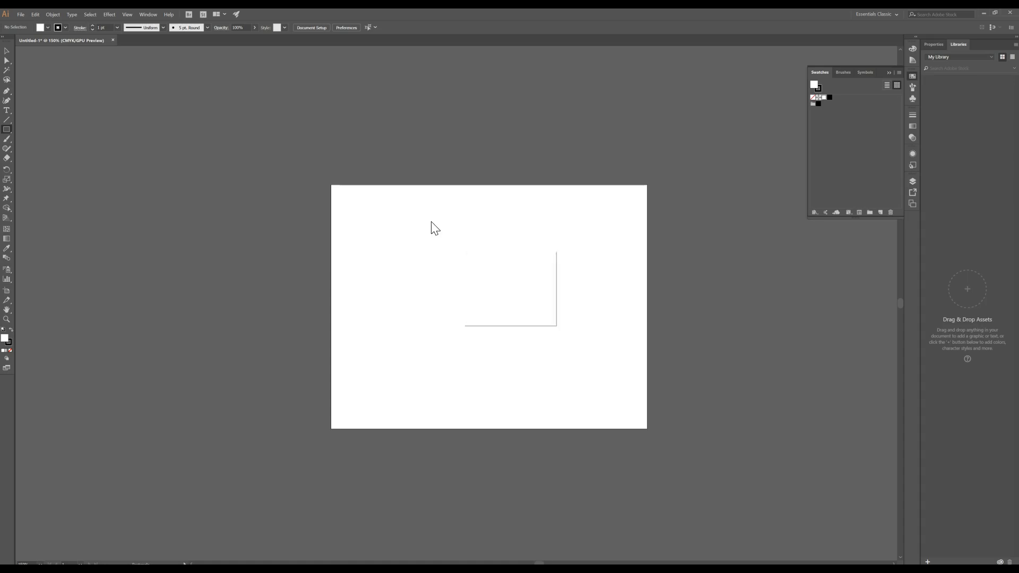
{"action": "left_click", "coordinate": [489, 272]}
{"action": "left_click", "coordinate": [512, 273]}
{"action": "key", "text": "BackSpace"}
{"action": "type", "text": "2"}
{"action": "key", "text": "Tab"}
{"action": "type", "text": "2"}
{"action": "left_click", "coordinate": [506, 275]}
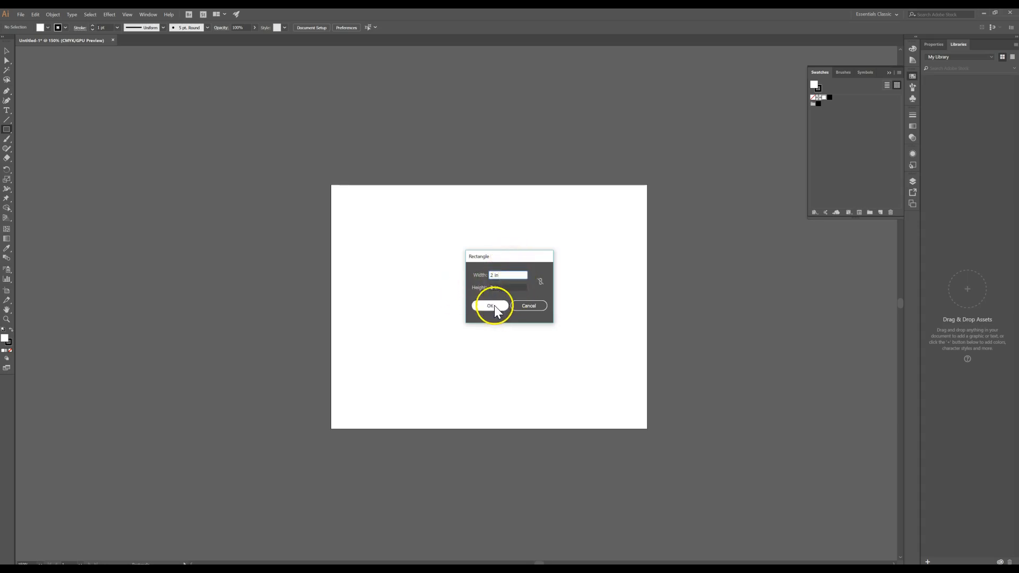
{"action": "left_click", "coordinate": [491, 306]}
Step: Move the 2 in square off the artboard onto the empty canvas above it, enlarged in view for detail work
{"action": "left_click", "coordinate": [8, 50]}
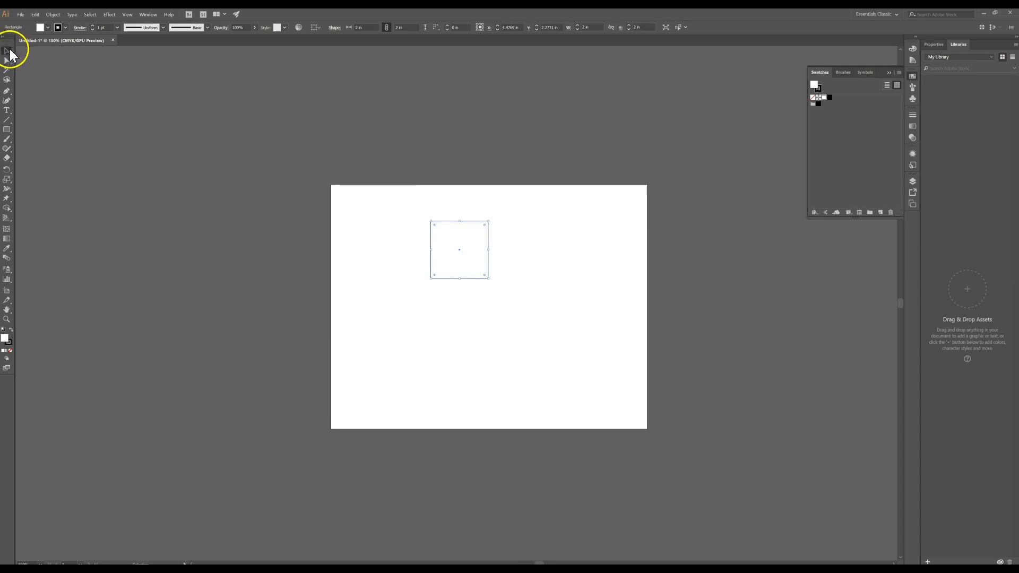
{"action": "left_click_drag", "start_coordinate": [472, 256], "coordinate": [479, 128]}
{"action": "scroll", "coordinate": [484, 137], "scroll_direction": "up", "scroll_amount": 2}
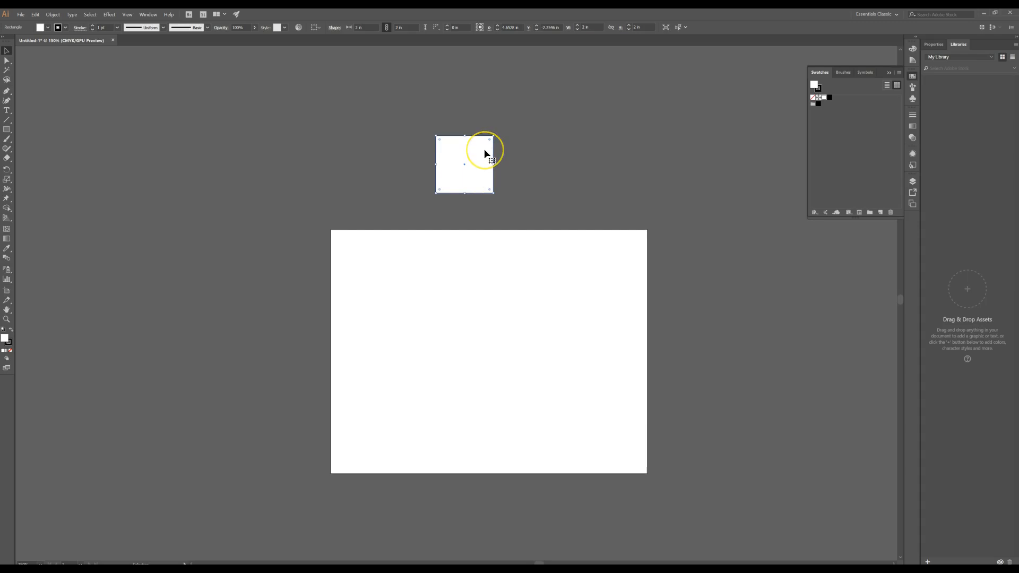
{"action": "key", "text": "ctrl+0"}
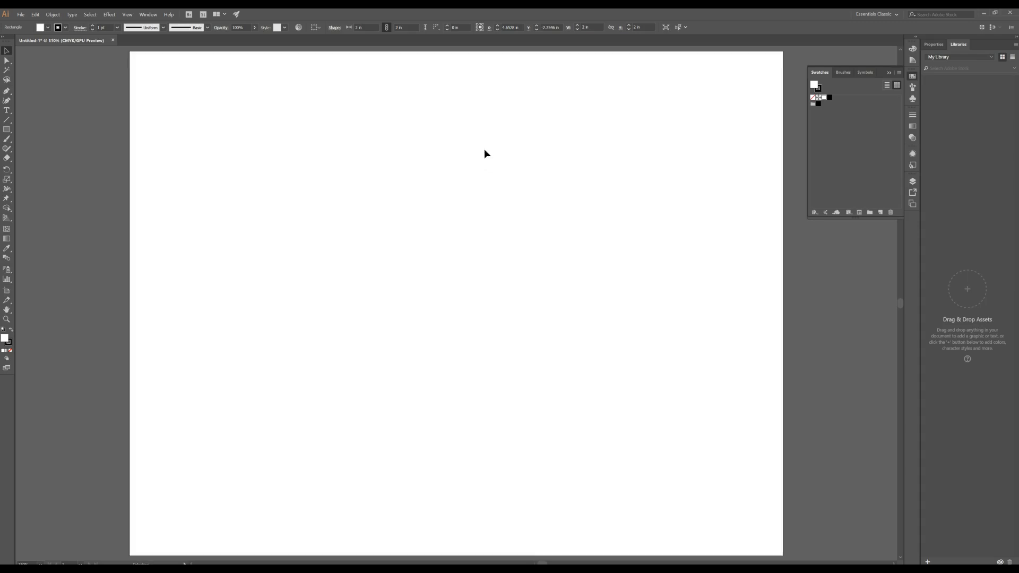
{"action": "key", "text": "ctrl+equal"}
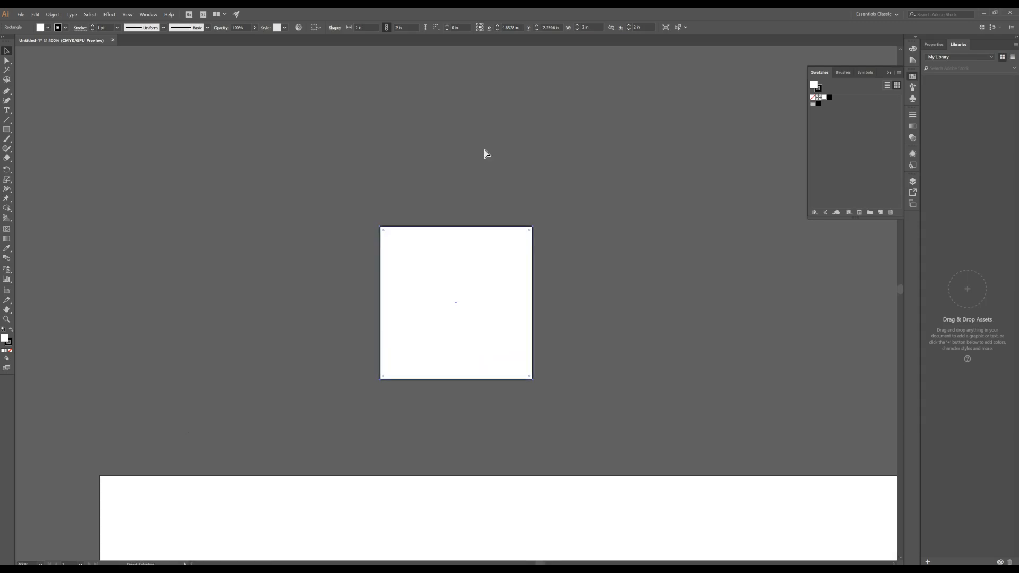
{"action": "key", "text": "ctrl+equal"}
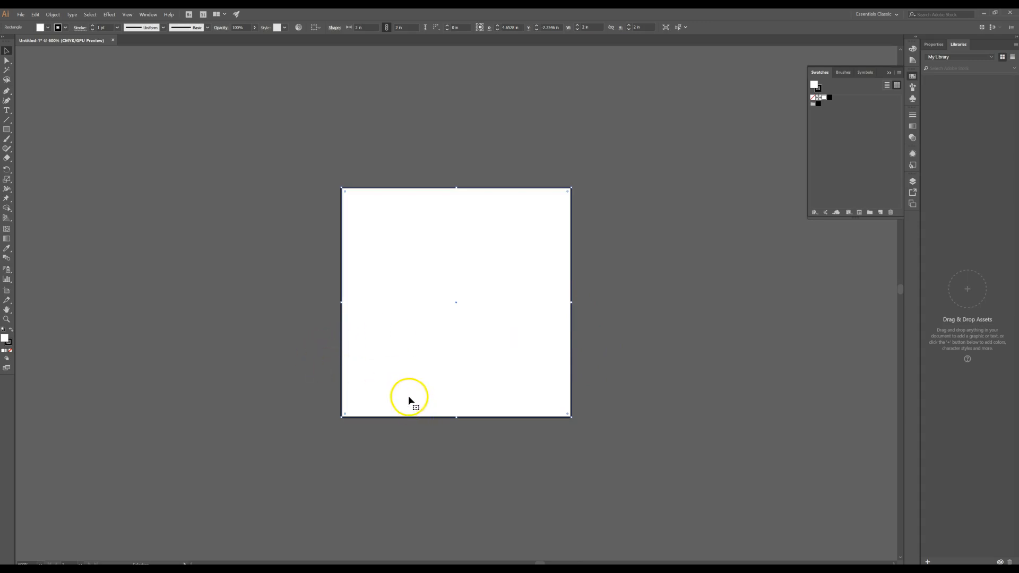
Step: Draw the left half of a pine tree with the Pen tool inside the square, about 0.5 in tall, with three branch tiers and a trunk
{"action": "left_click", "coordinate": [7, 131]}
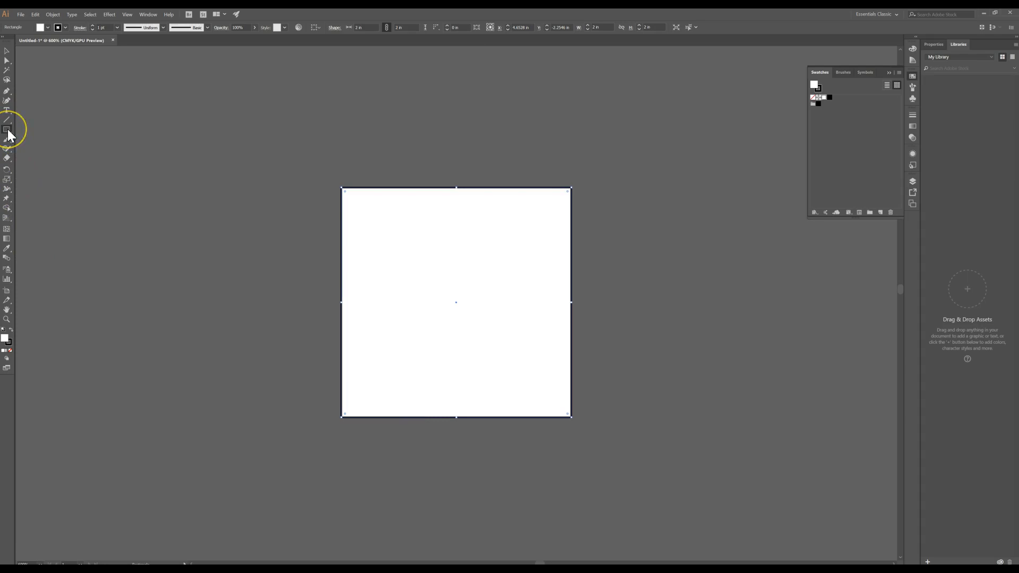
{"action": "left_click", "coordinate": [6, 91]}
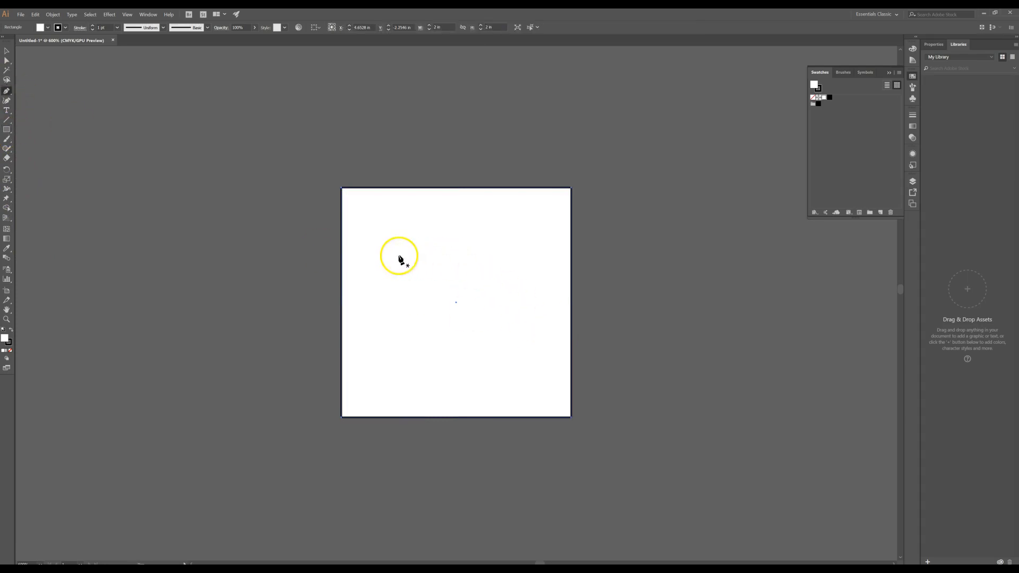
{"action": "left_click", "coordinate": [405, 247]}
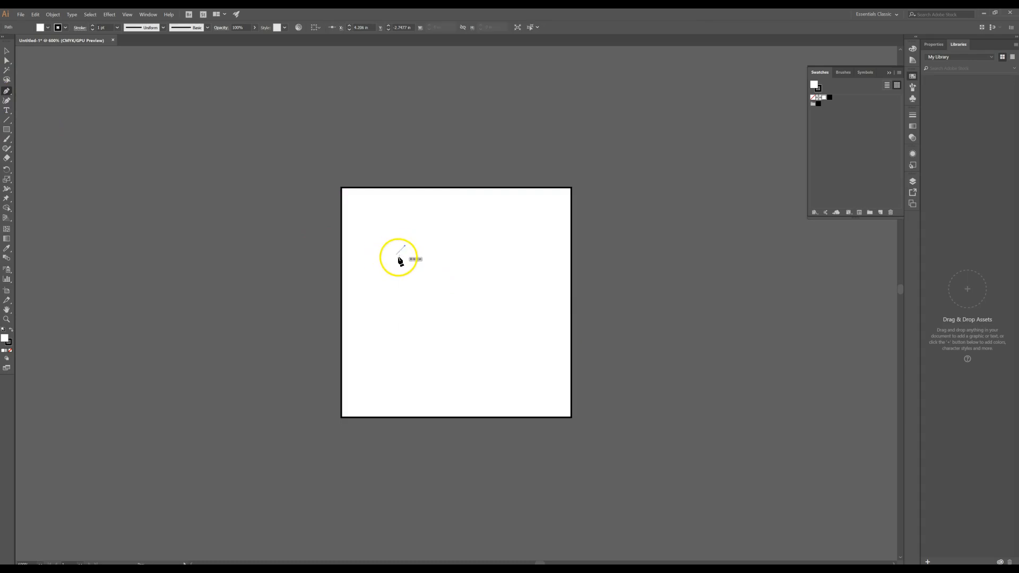
{"action": "left_click", "coordinate": [392, 259]}
{"action": "left_click", "coordinate": [405, 259]}
{"action": "left_click", "coordinate": [392, 270]}
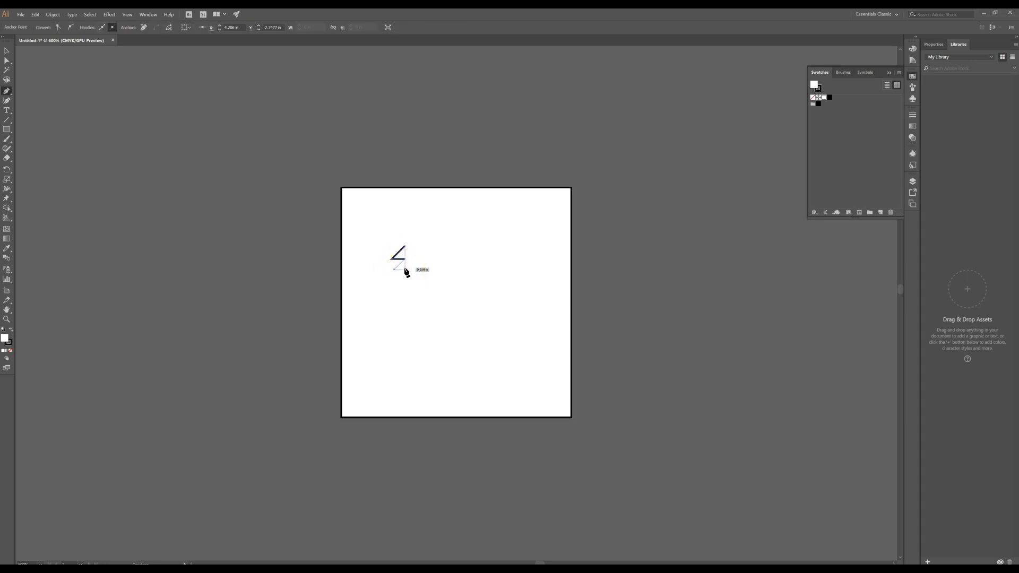
{"action": "left_click_drag", "start_coordinate": [391, 283], "coordinate": [383, 289]}
{"action": "left_click", "coordinate": [385, 290]}
{"action": "left_click", "coordinate": [406, 290]}
{"action": "left_click", "coordinate": [406, 303]}
Step: Show the rulers and place a vertical guide at about X 4.25 in, along the open side of the half tree
{"action": "left_click", "coordinate": [7, 60]}
{"action": "left_click", "coordinate": [403, 222]}
{"action": "left_click", "coordinate": [406, 252]}
{"action": "key", "text": "v"}
{"action": "key", "text": "ctrl+r"}
{"action": "left_click", "coordinate": [76, 352]}
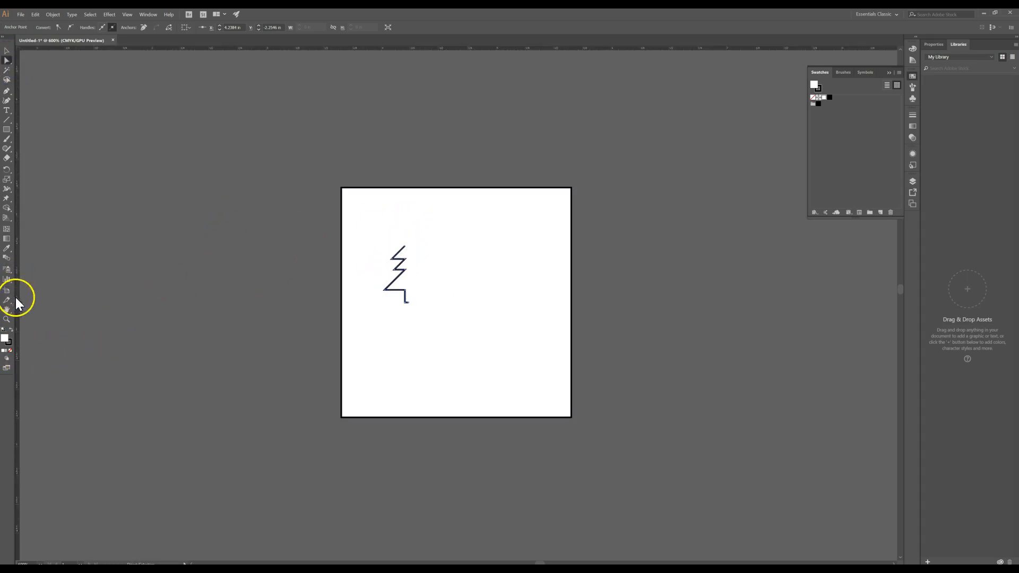
{"action": "left_click", "coordinate": [409, 288]}
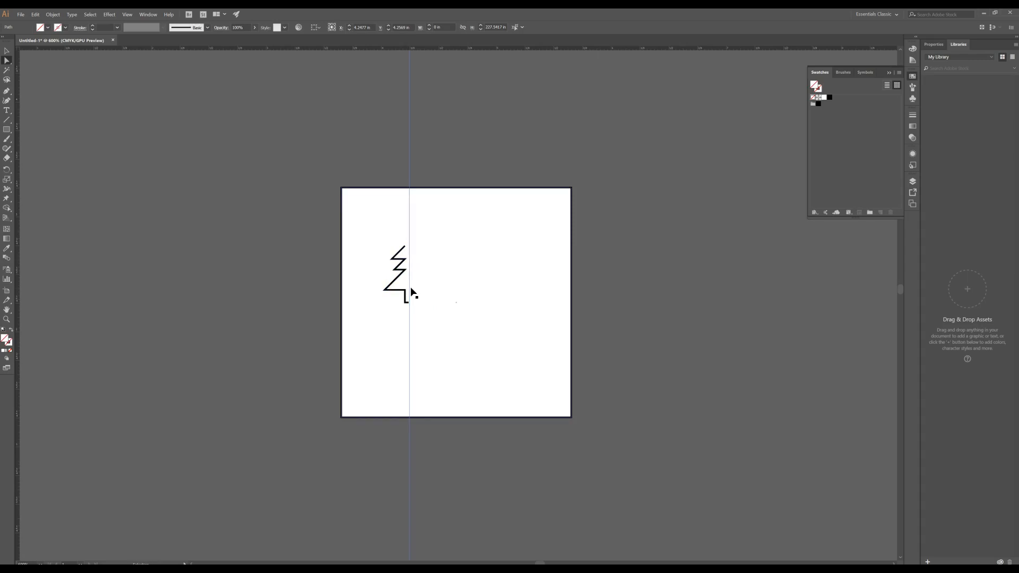
Step: Move the half tree's top anchor point up and across onto the vertical guide
{"action": "key", "text": "ctrl+equal"}
{"action": "key", "text": "ctrl+equal"}
{"action": "key", "text": "ctrl+equal"}
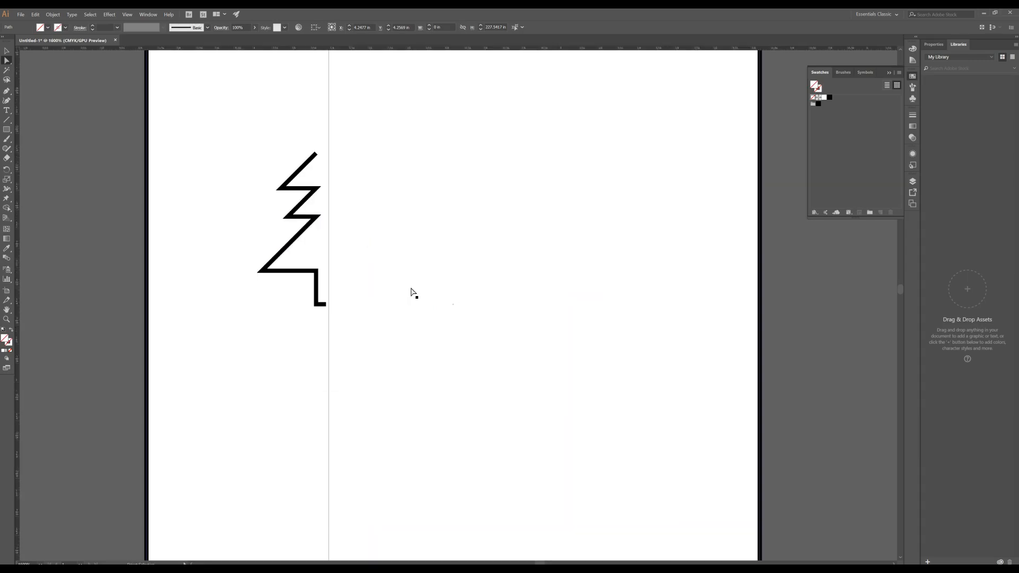
{"action": "left_click_drag", "start_coordinate": [412, 292], "coordinate": [466, 316]}
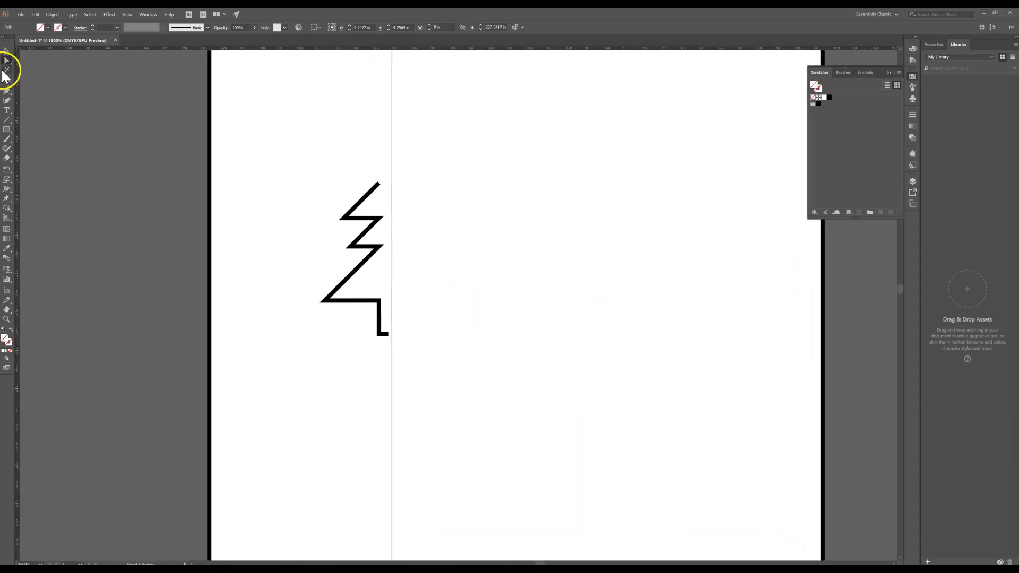
{"action": "left_click", "coordinate": [380, 186]}
{"action": "left_click_drag", "start_coordinate": [380, 187], "coordinate": [391, 173]}
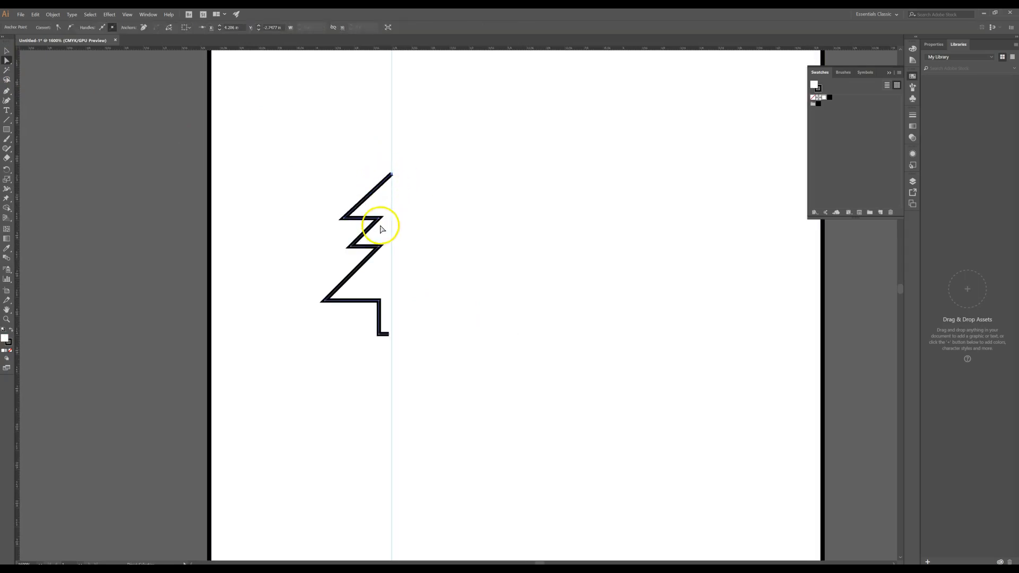
Step: Move the middle branch tip and its inner corner left and down, keeping the edge between them level
{"action": "left_click", "coordinate": [350, 247]}
{"action": "key", "text": "Left"}
{"action": "key", "text": "Left"}
{"action": "key", "text": "Left"}
{"action": "key", "text": "Left"}
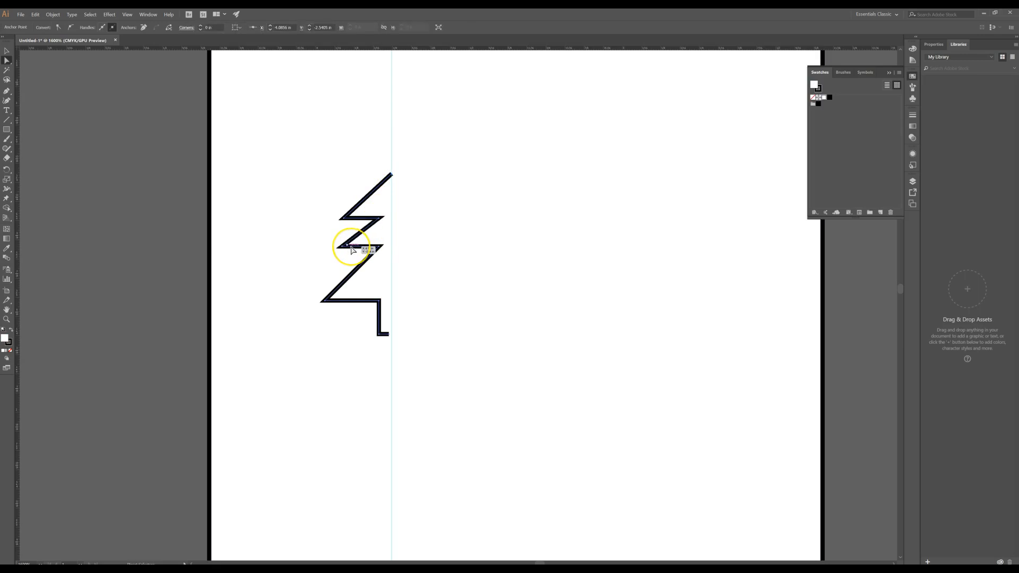
{"action": "key", "text": "Down"}
{"action": "key", "text": "Left"}
{"action": "key", "text": "Left"}
{"action": "left_click_drag", "start_coordinate": [351, 250], "coordinate": [383, 253]}
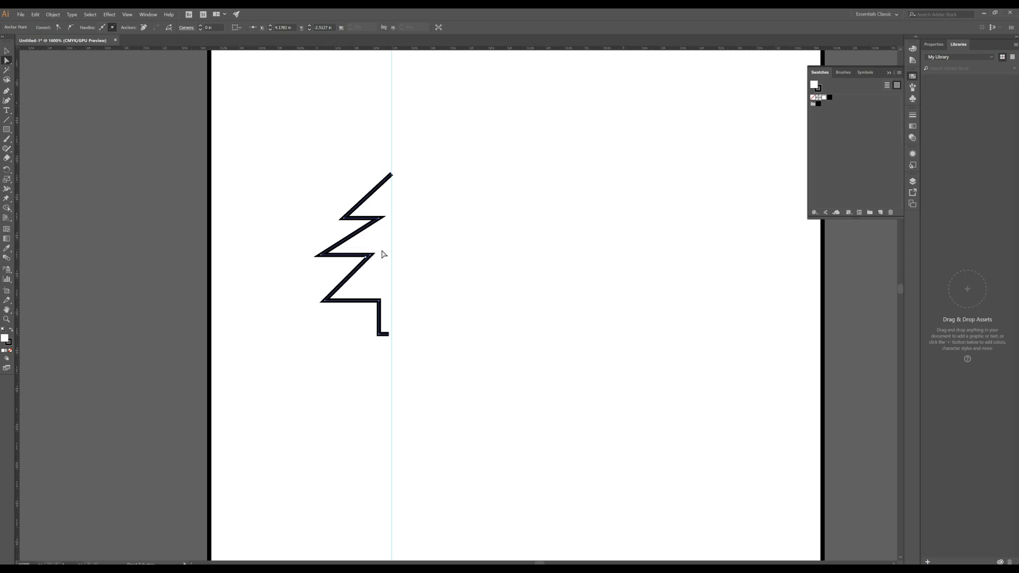
{"action": "left_click", "coordinate": [391, 269]}
Step: Widen the lowest branch by nudging its tip horizontally outward to about X 3.93 in
{"action": "left_click", "coordinate": [323, 301]}
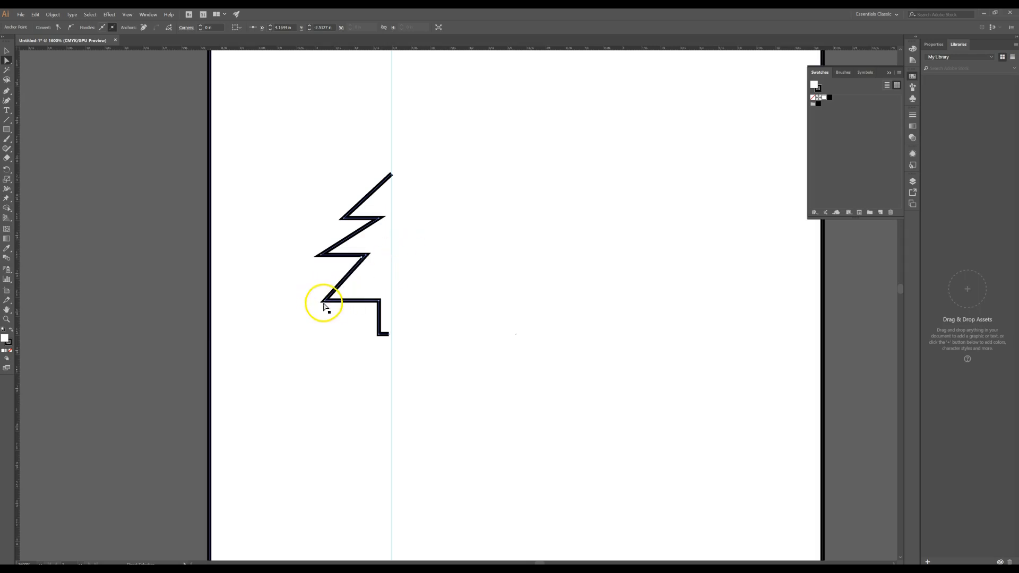
{"action": "key", "text": "Left"}
{"action": "key", "text": "Left"}
{"action": "key", "text": "Left"}
{"action": "key", "text": "Left"}
{"action": "key", "text": "Left"}
{"action": "key", "text": "Left"}
{"action": "key", "text": "Left"}
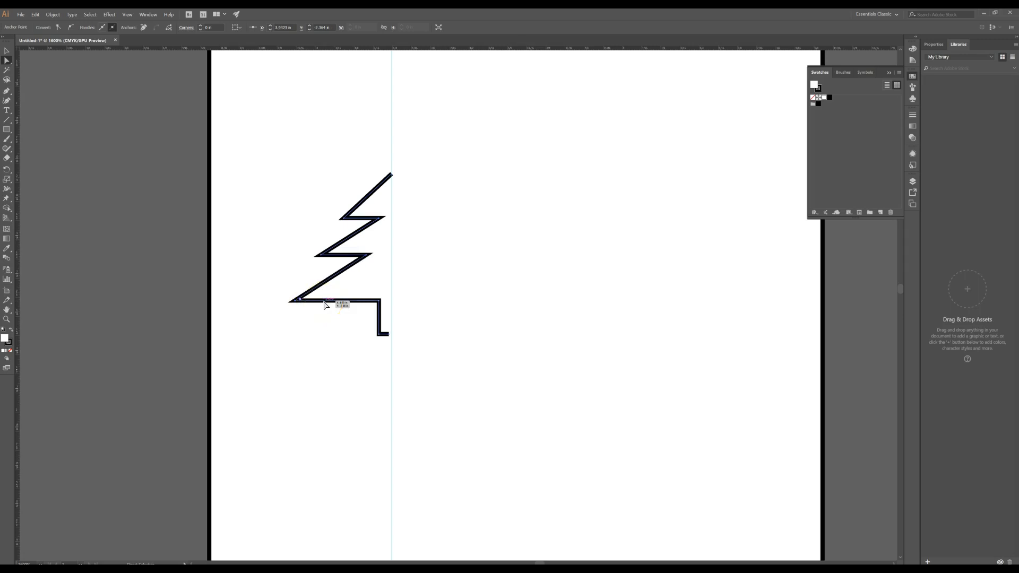
Step: Extend the trunk's bottom endpoint to the vertical guide and align the top endpoint with it
{"action": "left_click_drag", "start_coordinate": [326, 306], "coordinate": [394, 335]}
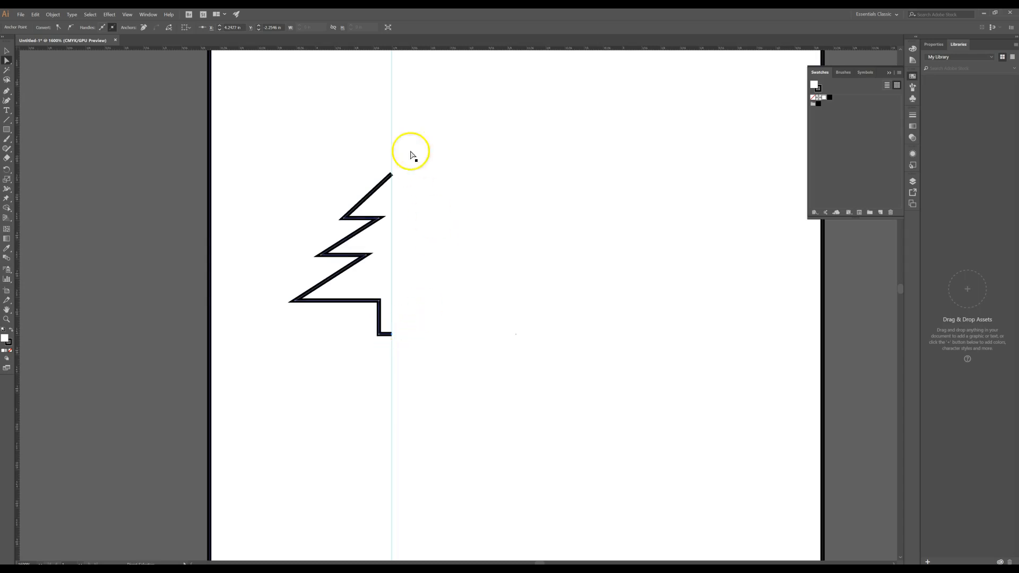
{"action": "left_click_drag", "start_coordinate": [391, 176], "coordinate": [393, 173]}
{"action": "left_click", "coordinate": [412, 215]}
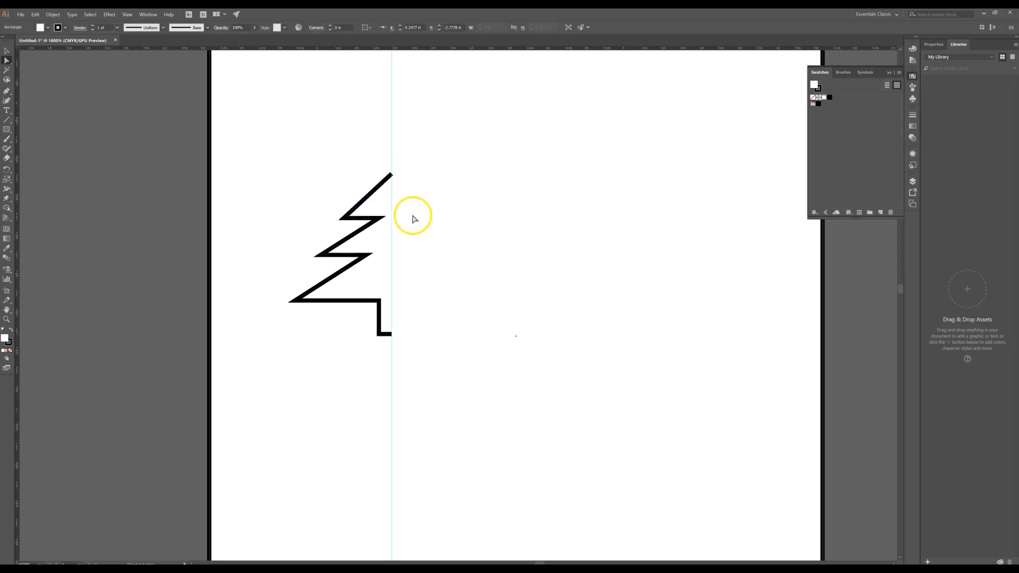
Step: Raise the top branch tip and its inner corner by two nudges each, keeping that edge level
{"action": "left_click", "coordinate": [345, 219]}
{"action": "left_click", "coordinate": [358, 236]}
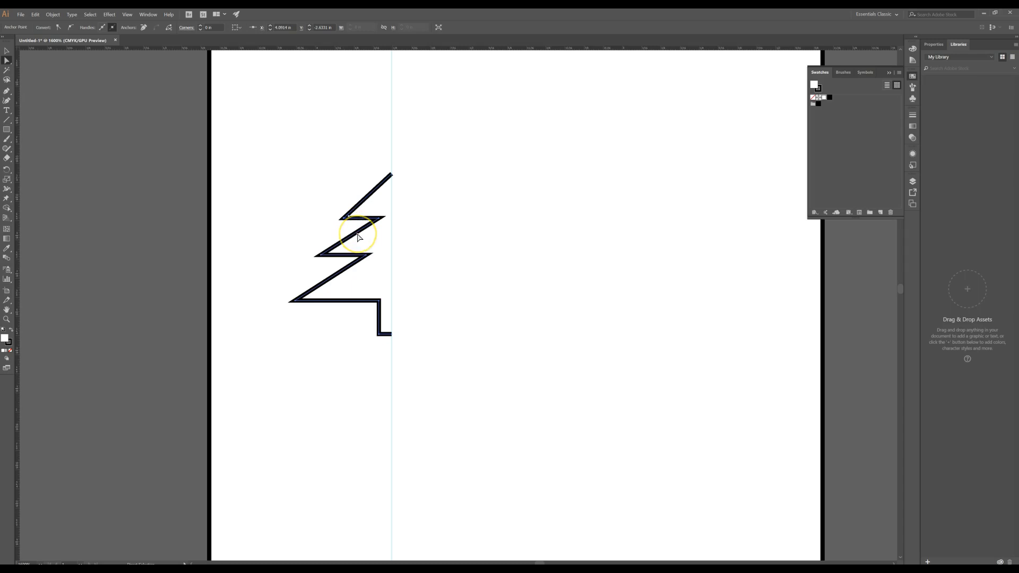
{"action": "key", "text": "Up"}
{"action": "key", "text": "Up"}
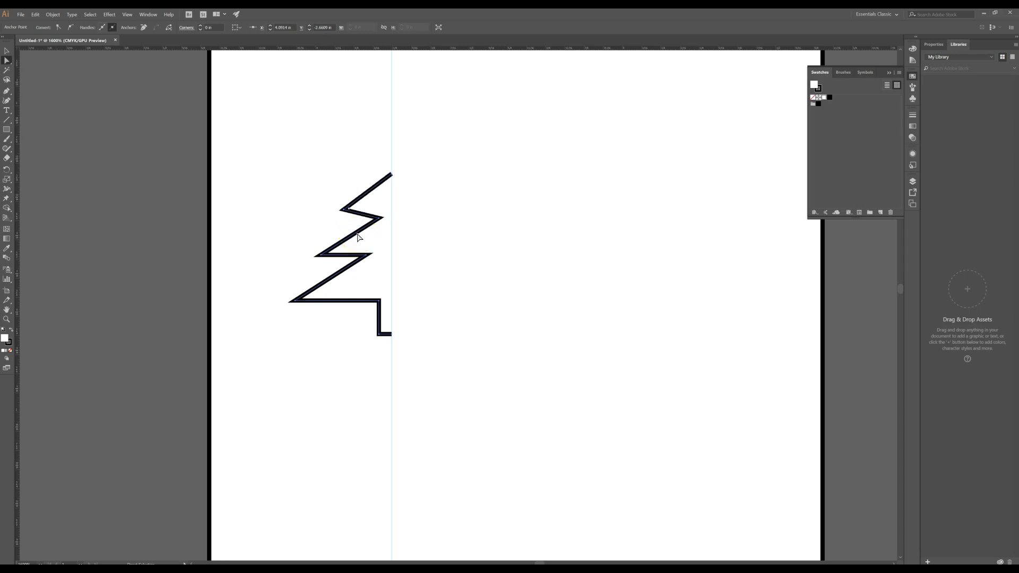
{"action": "left_click", "coordinate": [379, 219]}
{"action": "key", "text": "Up"}
{"action": "key", "text": "Up"}
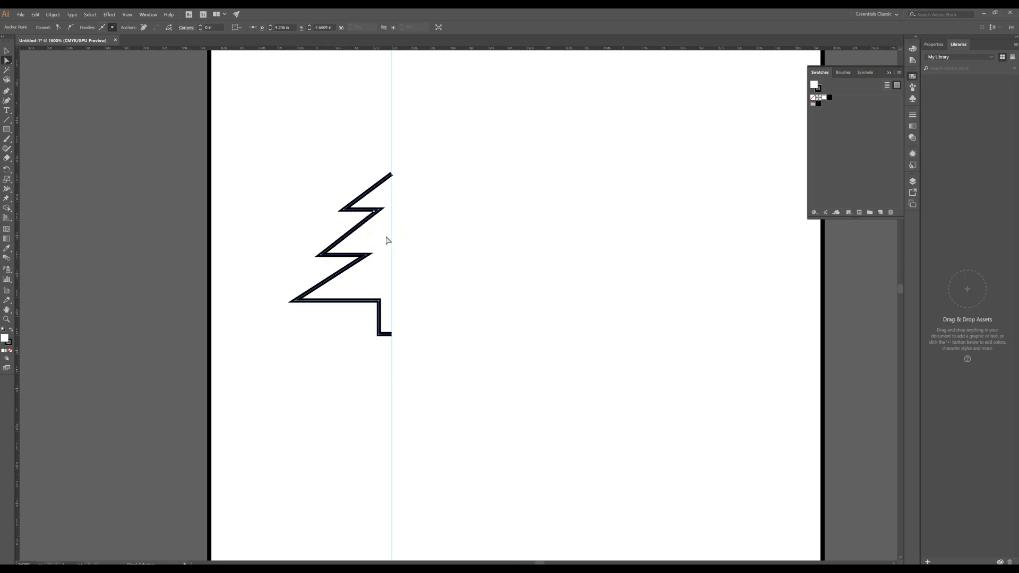
Step: Duplicate the half tree outline and place the copy to the right of the vertical guide
{"action": "left_click", "coordinate": [6, 50]}
{"action": "left_click", "coordinate": [360, 208]}
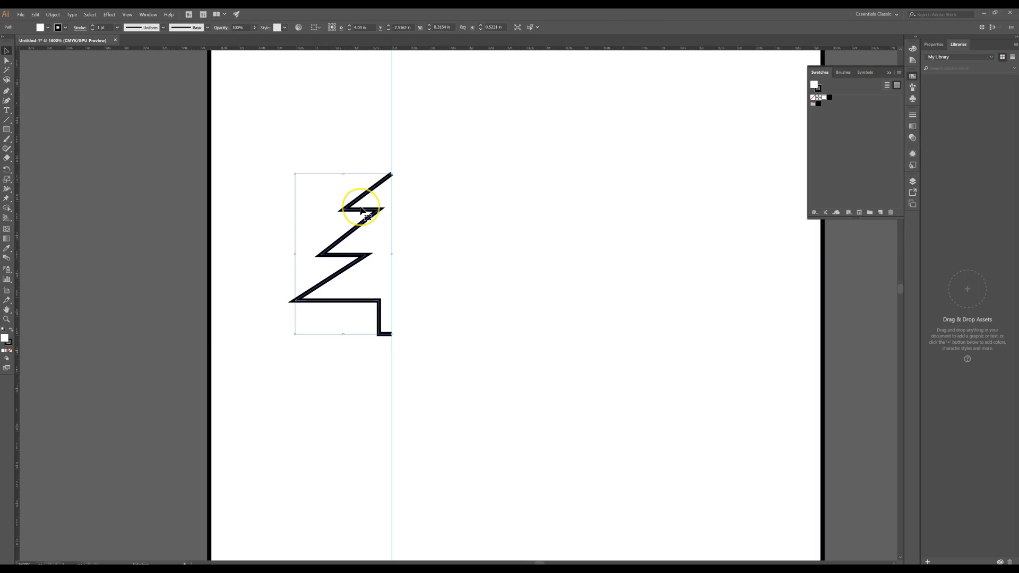
{"action": "left_click", "coordinate": [295, 213]}
{"action": "left_click", "coordinate": [321, 295]}
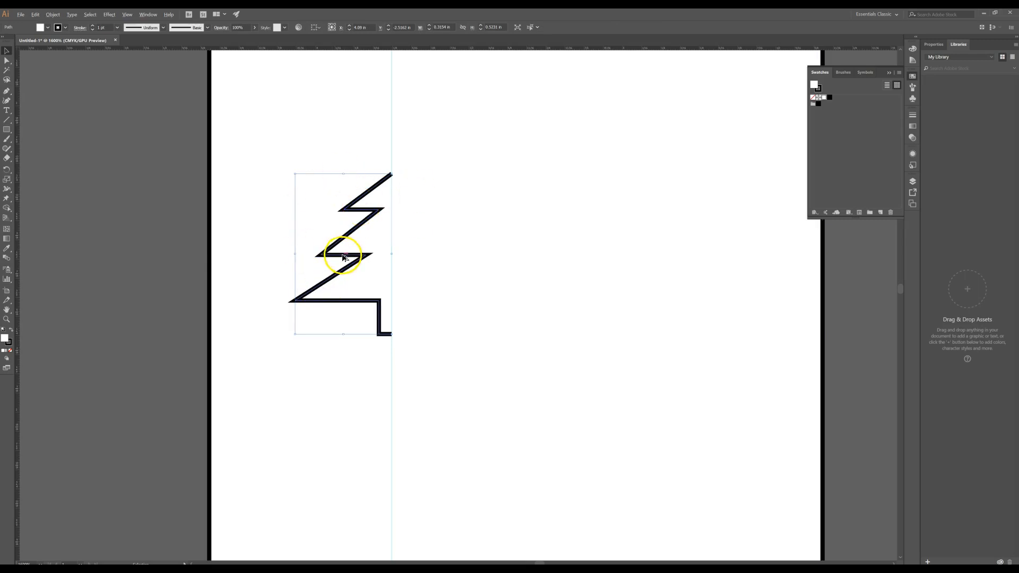
{"action": "left_click_drag", "start_coordinate": [337, 259], "coordinate": [464, 253]}
Step: Reflect the copied half across the vertical axis and move it up against the original half at the guide
{"action": "right_click", "coordinate": [465, 253]}
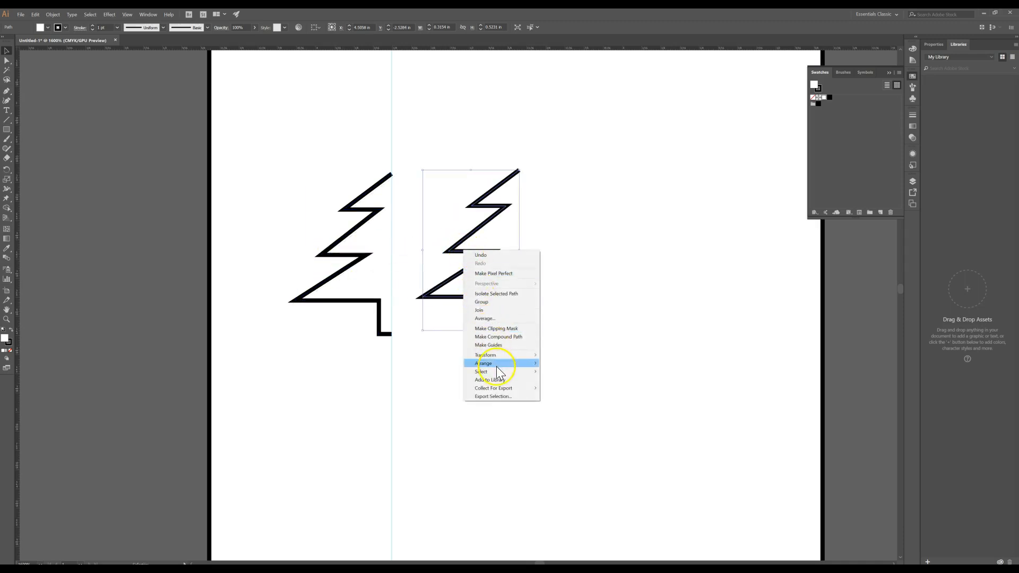
{"action": "mouse_move", "coordinate": [497, 366]}
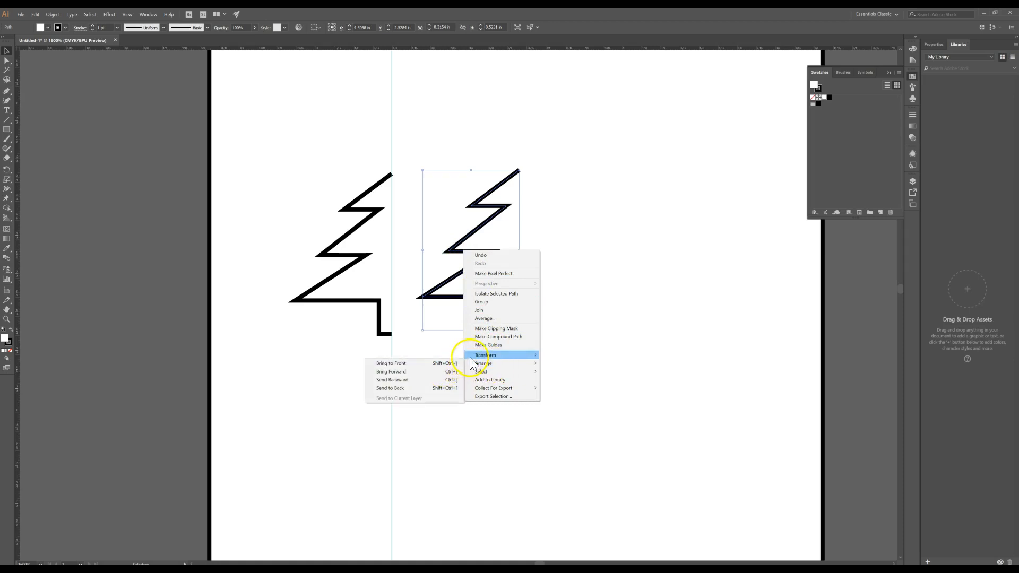
{"action": "left_click", "coordinate": [410, 382]}
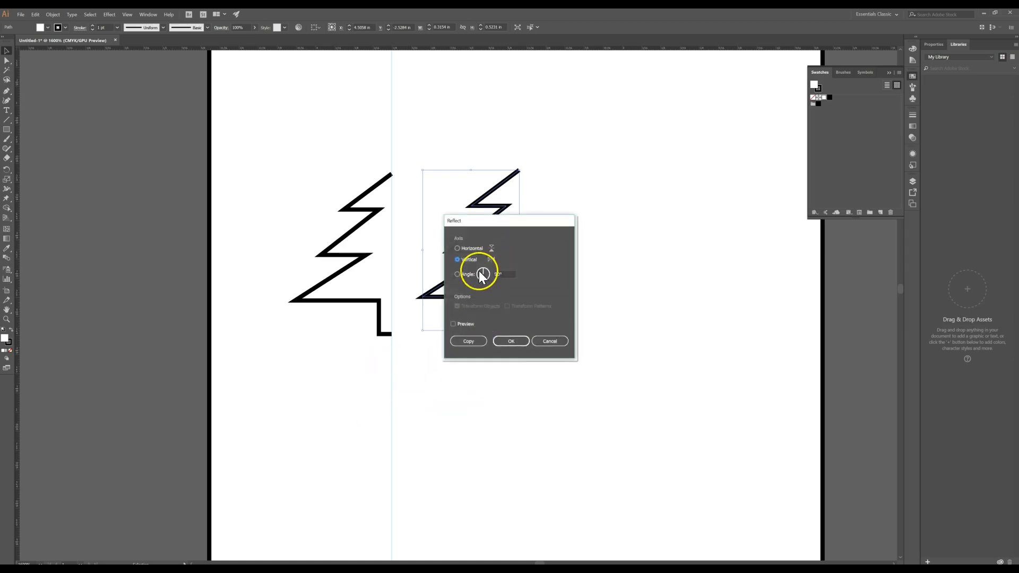
{"action": "left_click", "coordinate": [511, 340]}
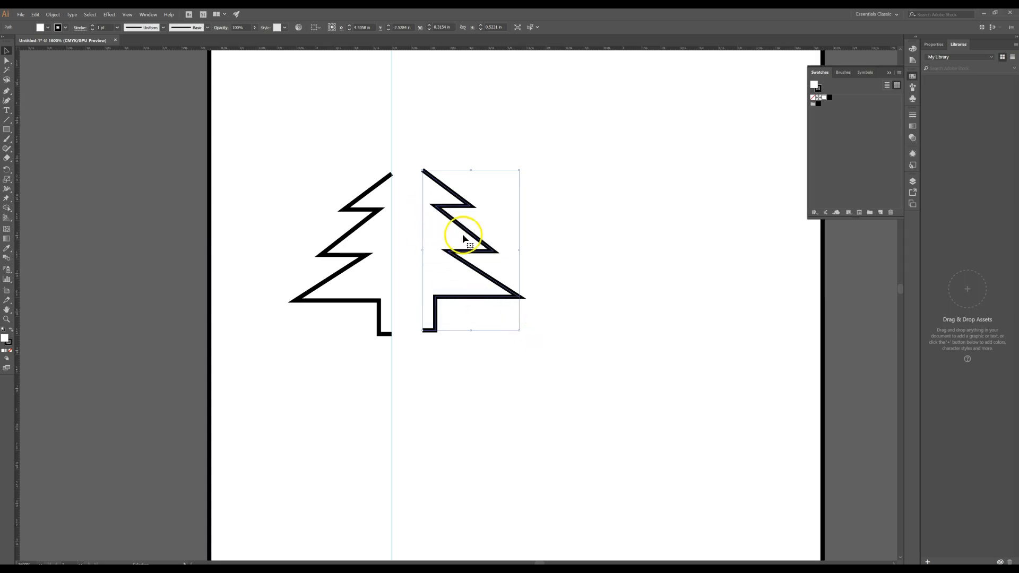
{"action": "left_click_drag", "start_coordinate": [472, 253], "coordinate": [443, 259]}
Step: Select both tree halves without the tile and align them by their vertical centres
{"action": "left_click", "coordinate": [350, 178]}
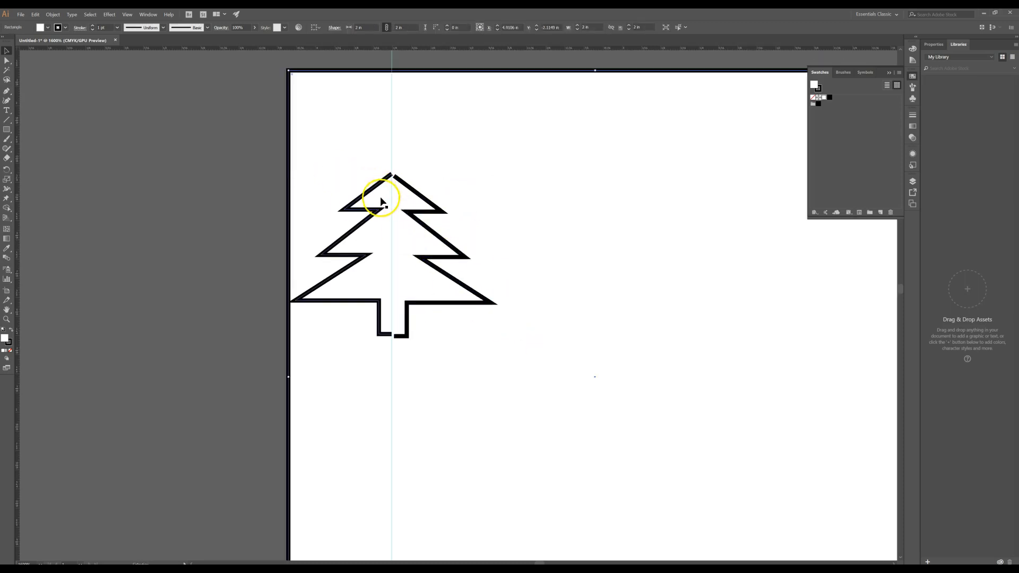
{"action": "left_click_drag", "start_coordinate": [381, 201], "coordinate": [404, 187]}
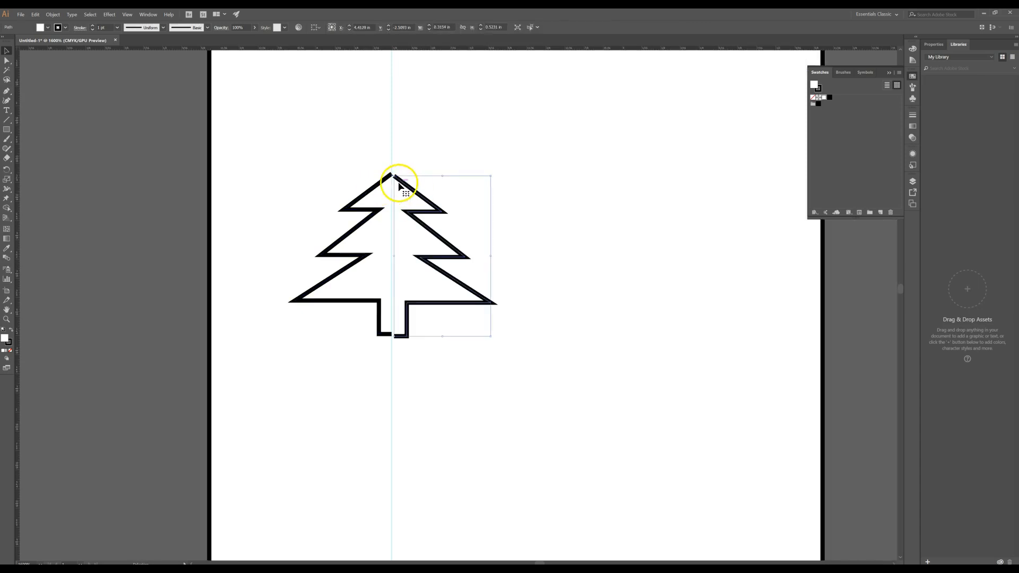
{"action": "left_click", "coordinate": [381, 183], "text": "shift"}
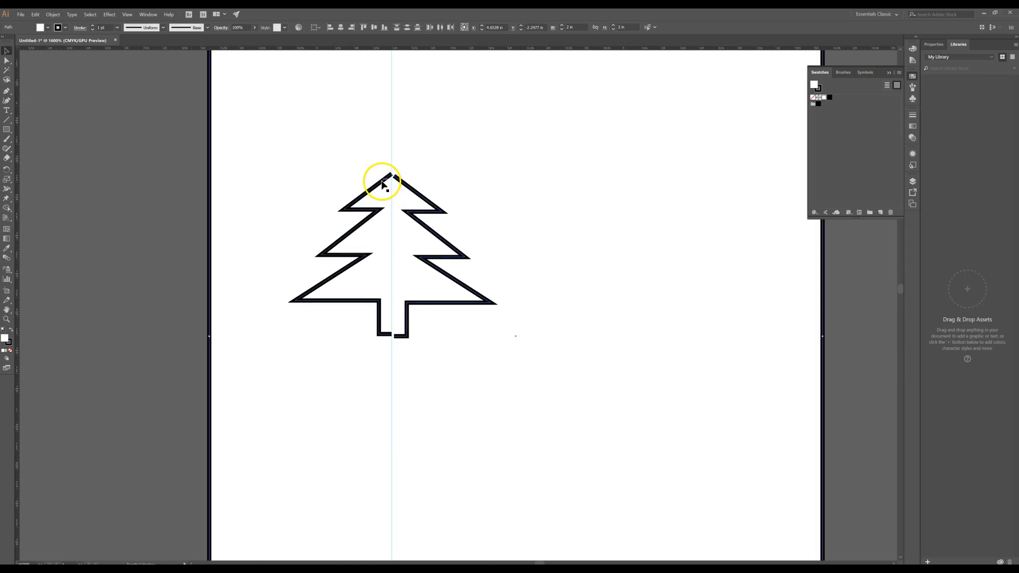
{"action": "left_click", "coordinate": [383, 184], "text": "shift"}
{"action": "left_click", "coordinate": [384, 185], "text": "shift"}
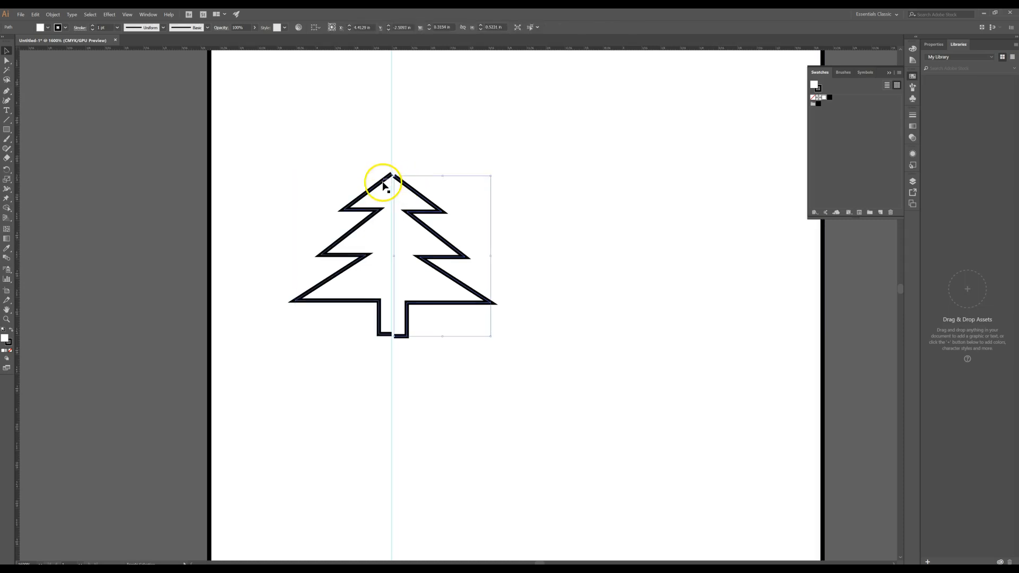
{"action": "left_click", "coordinate": [382, 184], "text": "shift"}
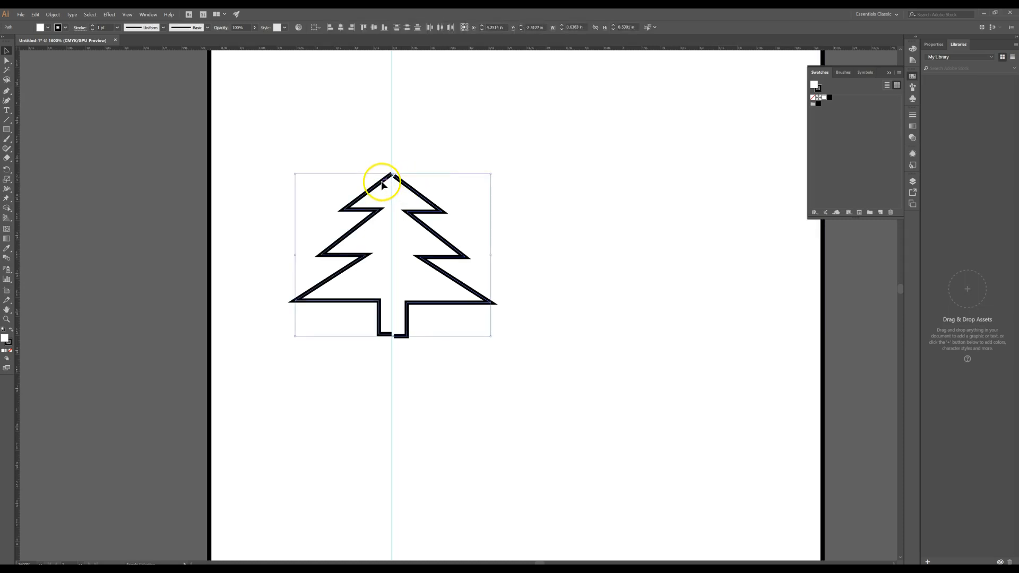
{"action": "left_click", "coordinate": [371, 30]}
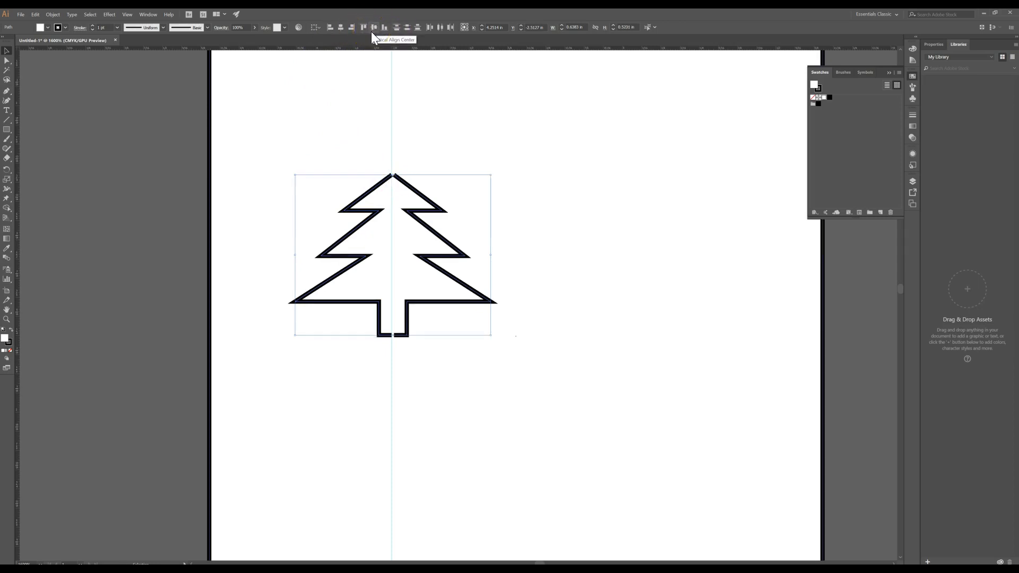
Step: Nudge the right tree half left to close the gap with the left half
{"action": "left_click", "coordinate": [405, 171]}
{"action": "left_click", "coordinate": [414, 190]}
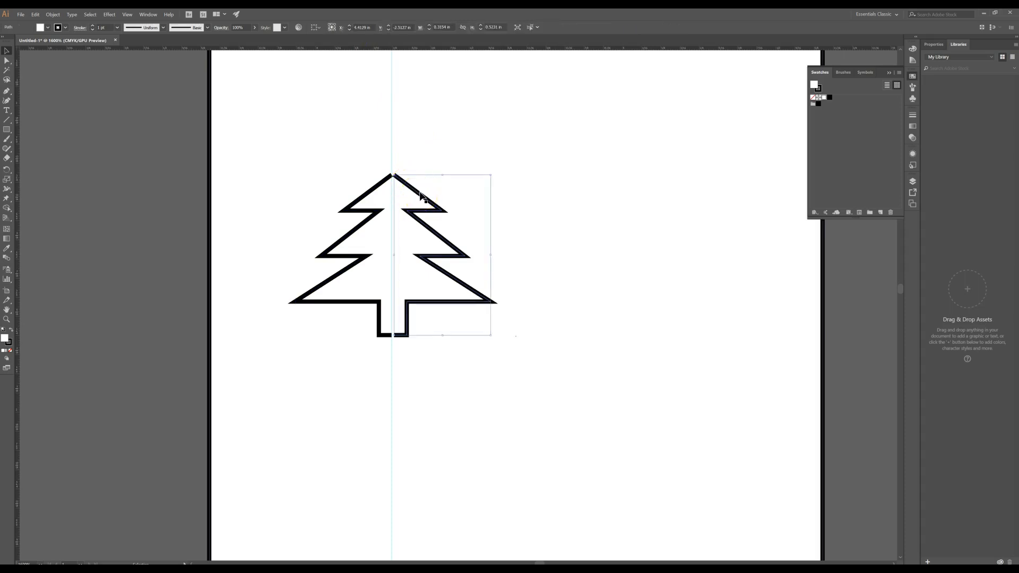
{"action": "key", "text": "Left"}
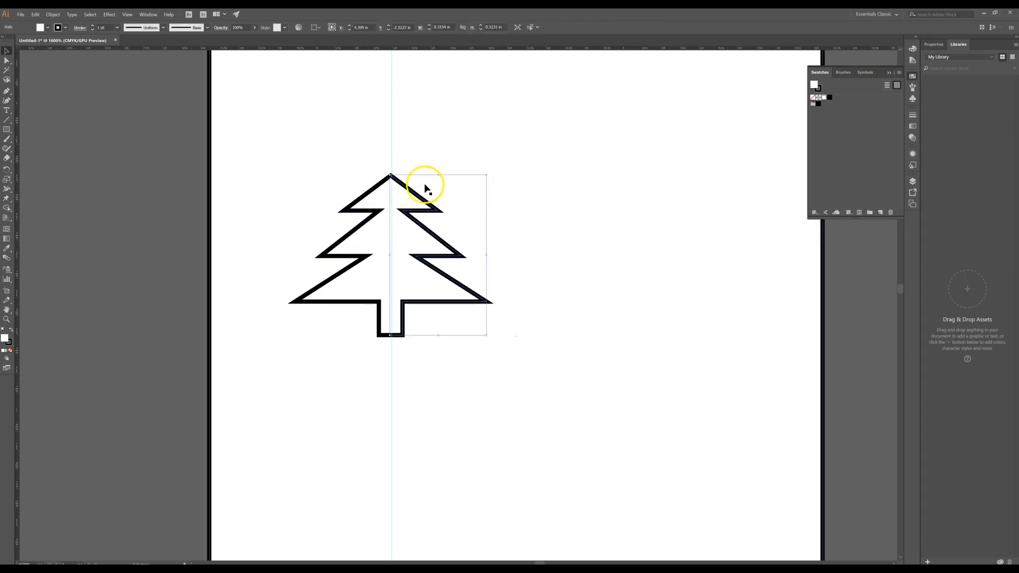
Step: Shift the square tile slightly to the right and set its fill to None
{"action": "mouse_move", "coordinate": [432, 215]}
{"action": "left_mouse_down"}
{"action": "mouse_move", "coordinate": [443, 217]}
{"action": "mouse_move", "coordinate": [428, 212]}
{"action": "left_mouse_up"}
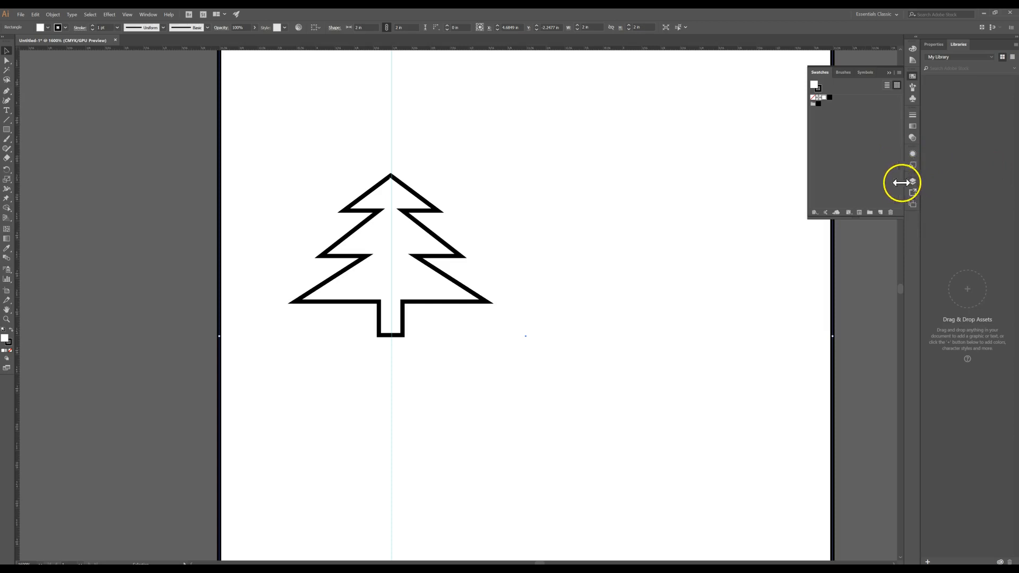
{"action": "scroll", "coordinate": [342, 189], "scroll_direction": "up", "scroll_amount": 3}
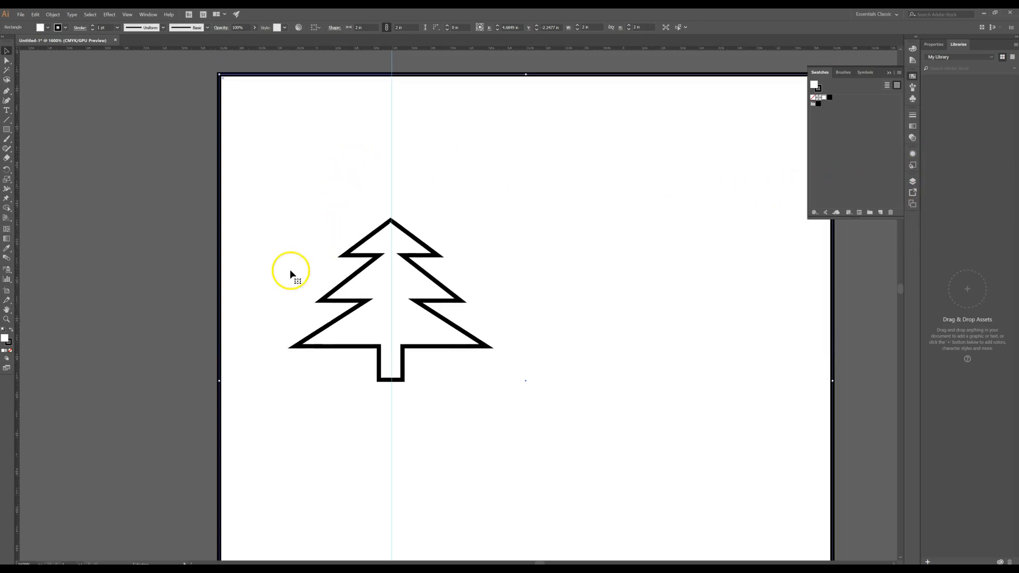
{"action": "scroll", "coordinate": [291, 275], "scroll_direction": "up", "scroll_amount": 2}
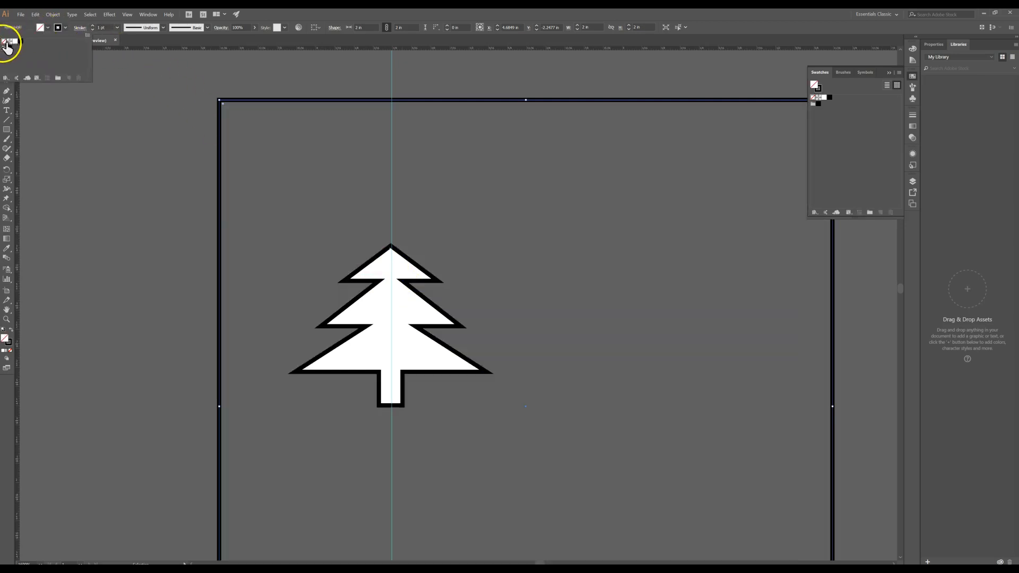
{"action": "key", "text": "slash"}
Step: Move the right tree half slightly outward so its open ends snap to the vertical guide
{"action": "left_click", "coordinate": [436, 282]}
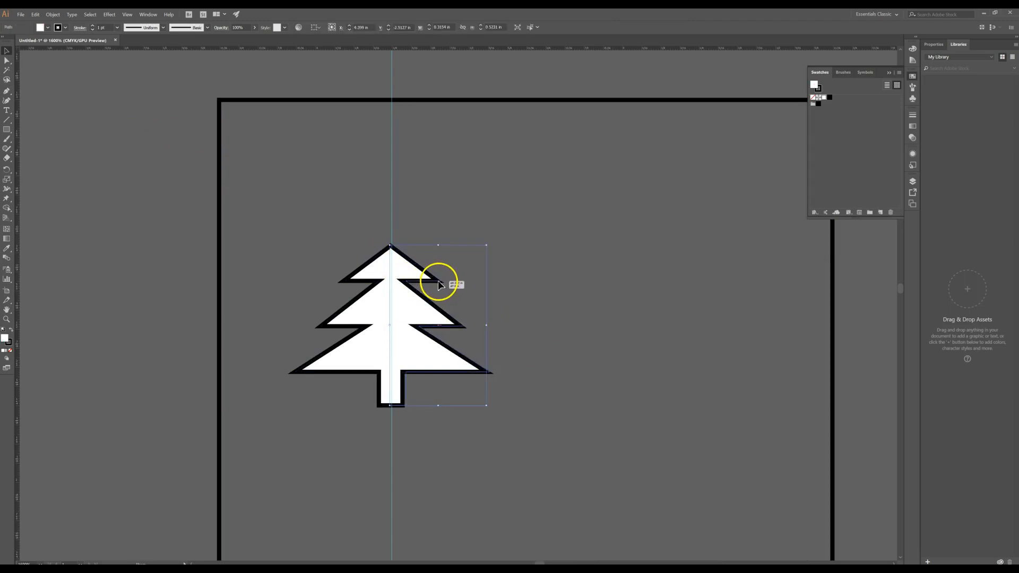
{"action": "left_click_drag", "start_coordinate": [437, 281], "coordinate": [441, 281]}
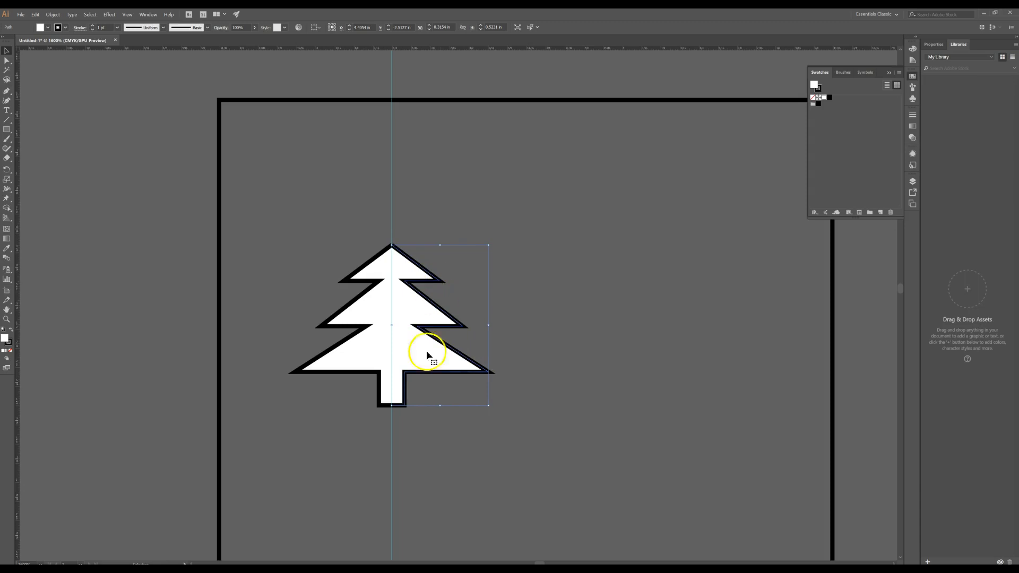
Step: Select both tree halves and bring up the Pathfinder controls, placed beside the swatches
{"action": "left_click", "coordinate": [386, 410]}
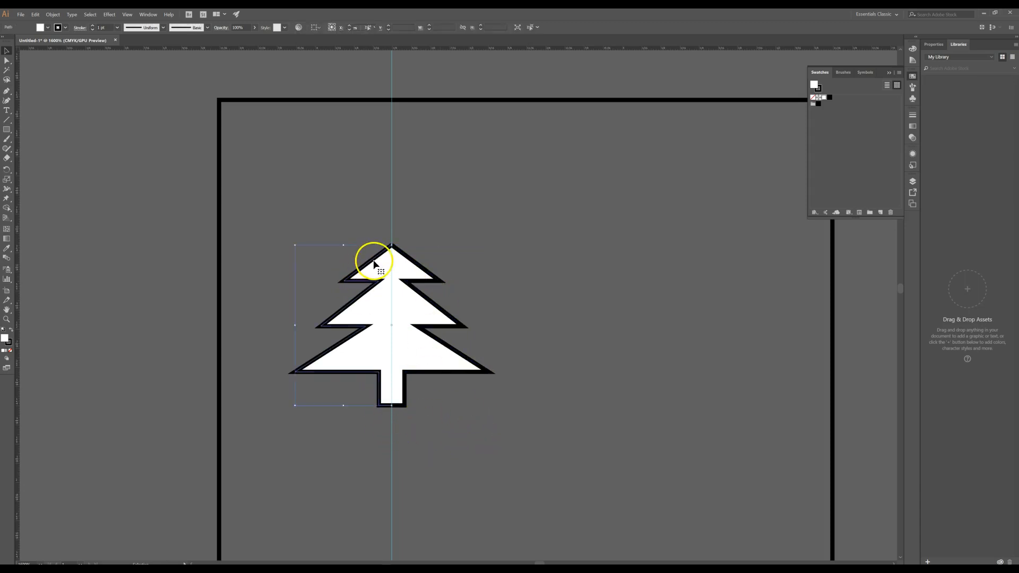
{"action": "left_click", "coordinate": [439, 281], "text": "shift"}
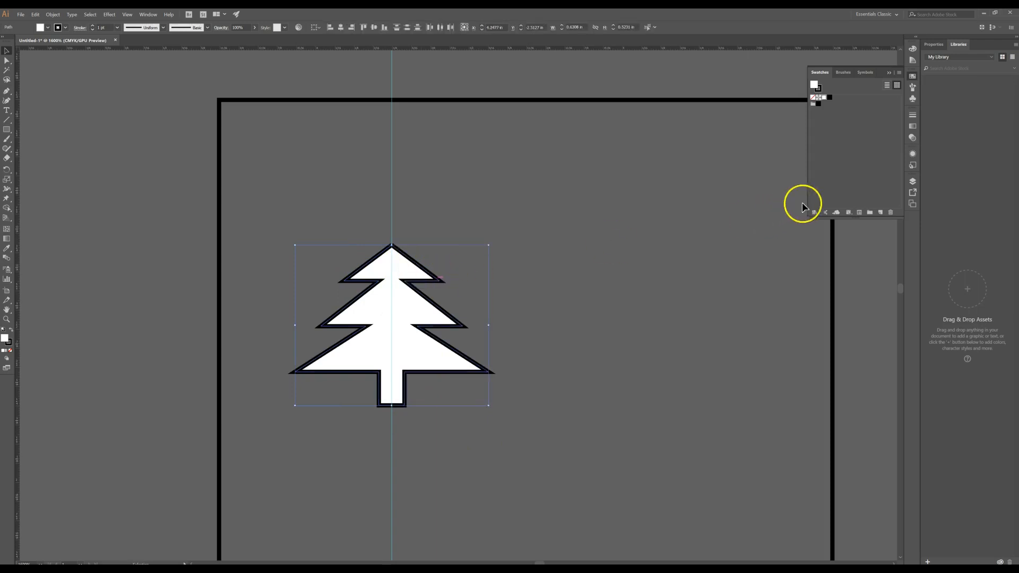
{"action": "left_click", "coordinate": [912, 164]}
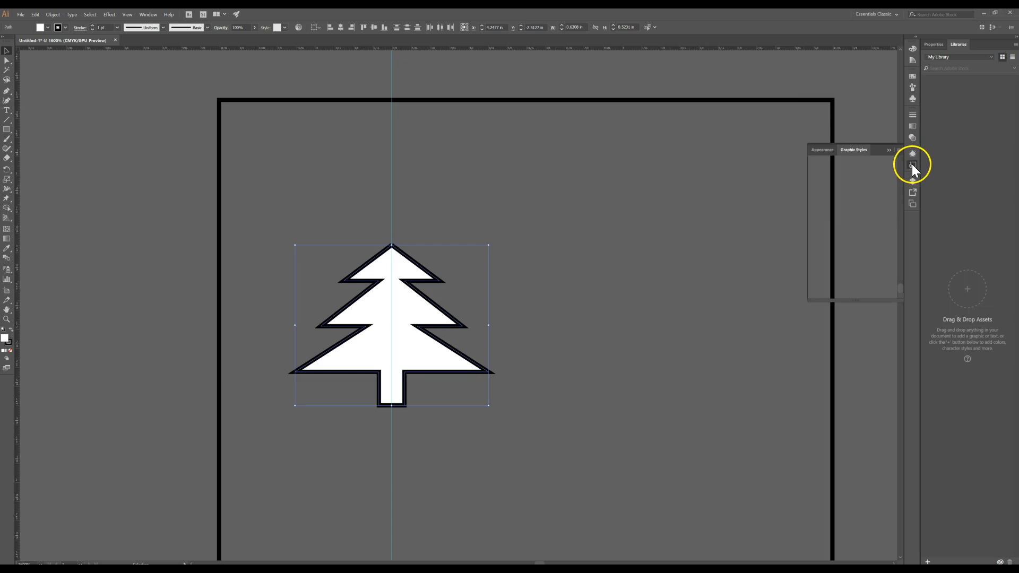
{"action": "left_click", "coordinate": [912, 76]}
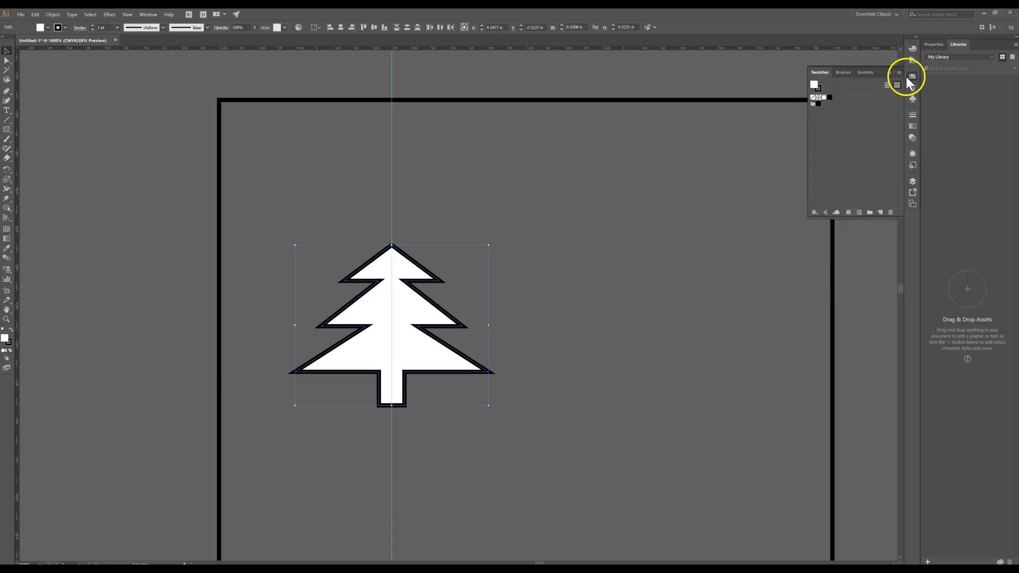
{"action": "left_click", "coordinate": [149, 14]}
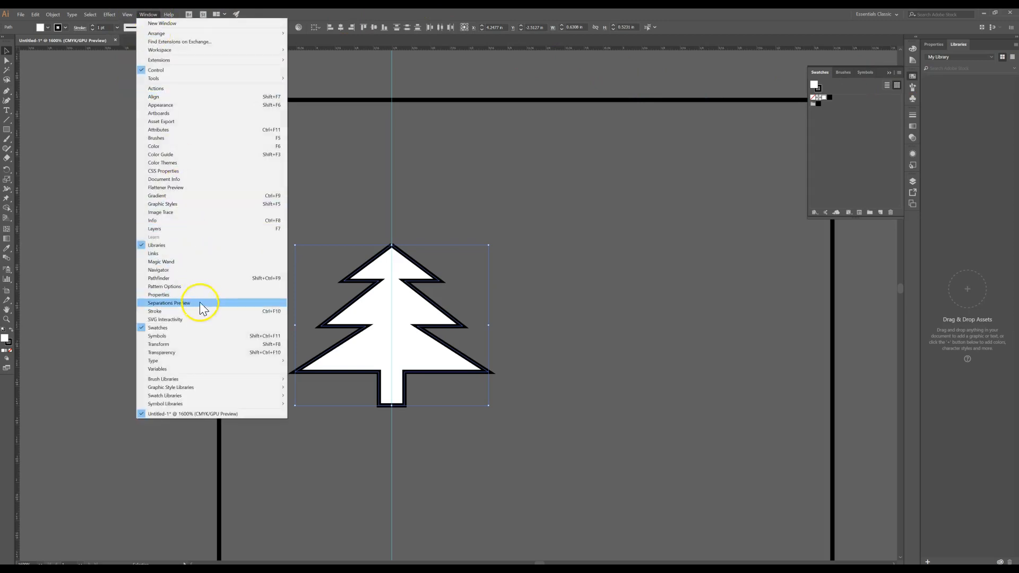
{"action": "left_click", "coordinate": [202, 278]}
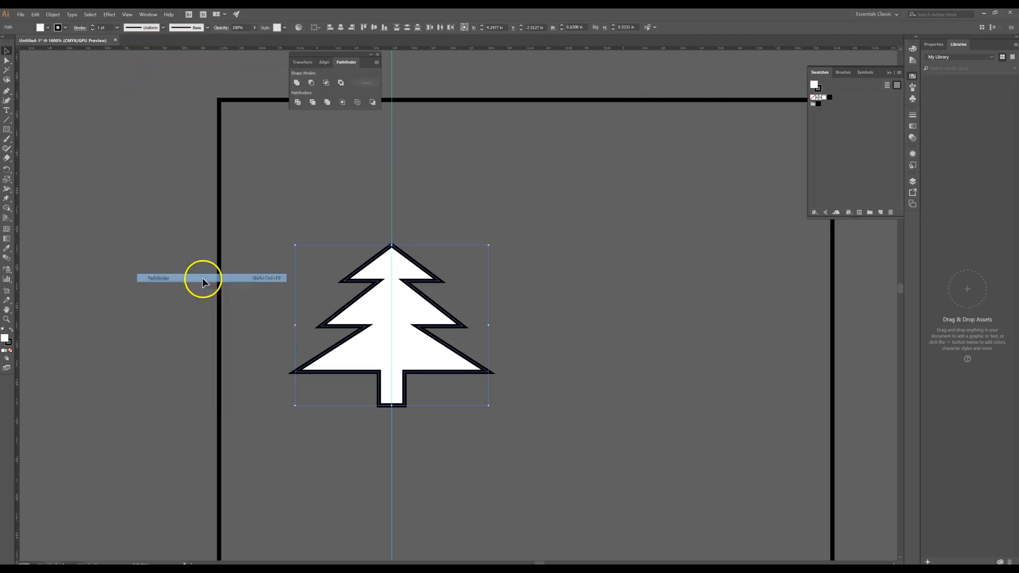
{"action": "left_click_drag", "start_coordinate": [322, 57], "coordinate": [711, 83]}
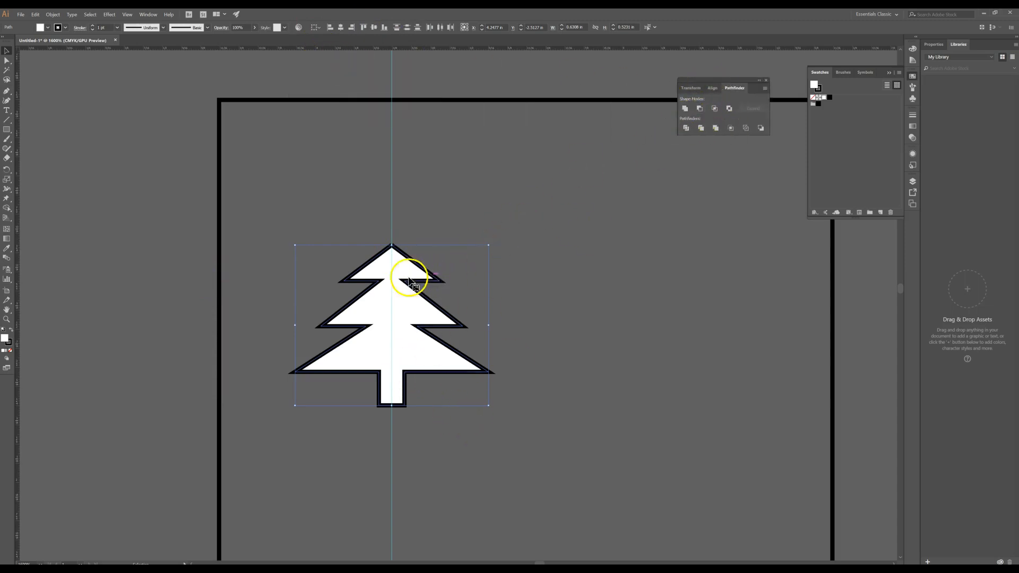
Step: Try to unite the two tree halves and test whether they move as one shape
{"action": "left_click", "coordinate": [685, 109]}
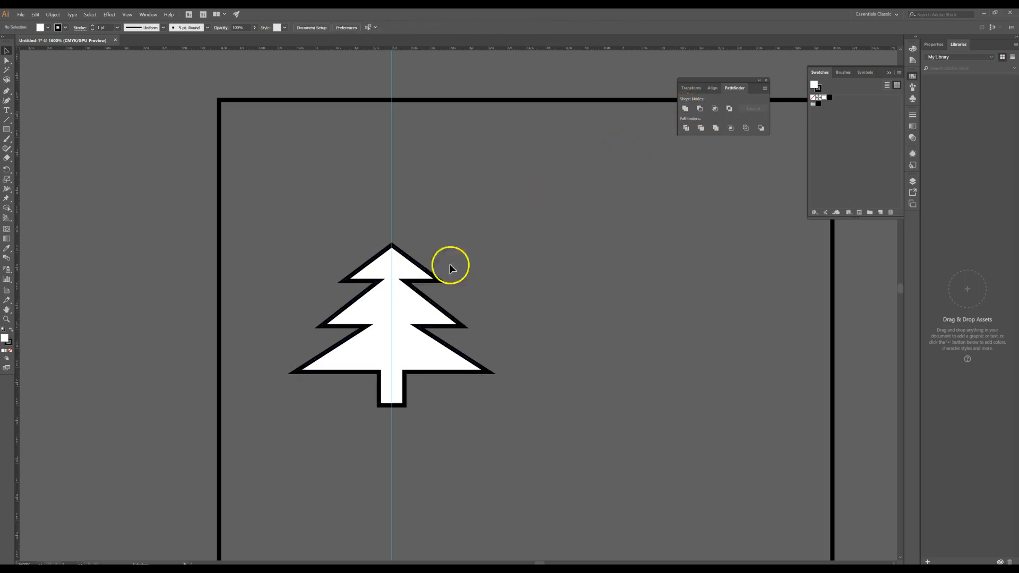
{"action": "left_click_drag", "start_coordinate": [419, 291], "coordinate": [473, 253]}
{"action": "left_click", "coordinate": [477, 249]}
{"action": "left_click", "coordinate": [452, 260]}
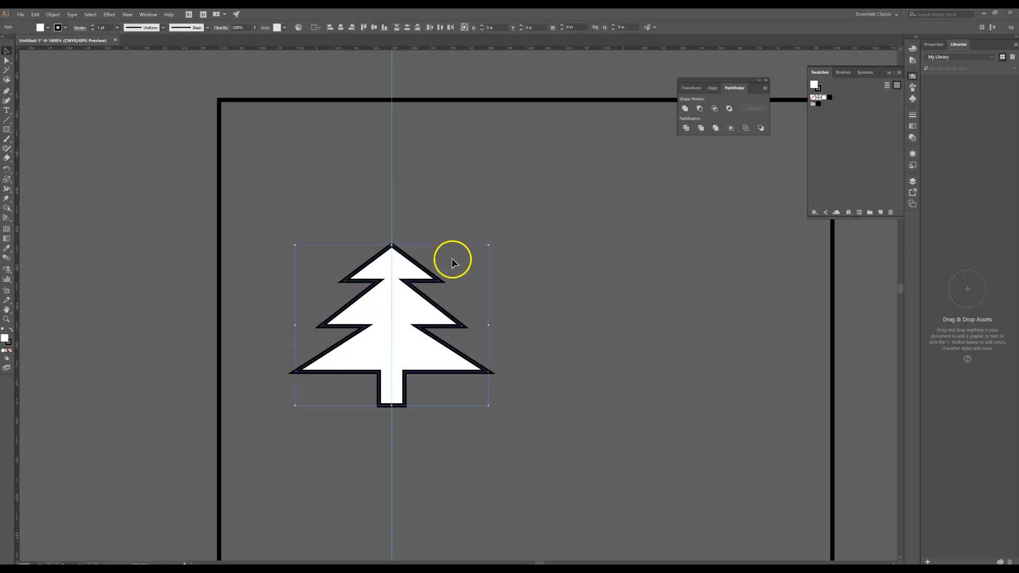
{"action": "left_click", "coordinate": [426, 225]}
{"action": "left_click", "coordinate": [412, 267]}
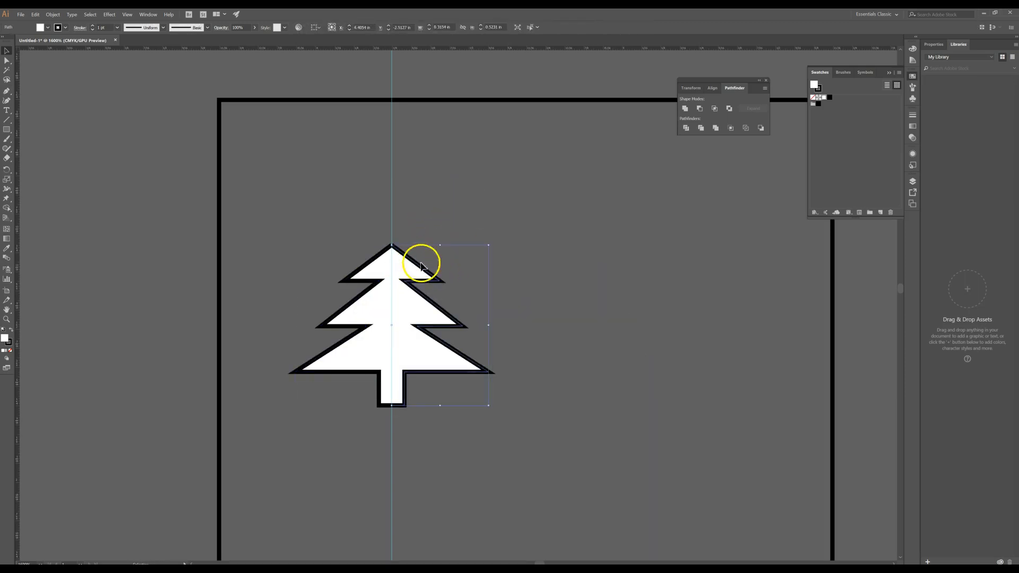
Step: Duplicate both tree halves outside the tile's upper-left corner and pull the copied right half away from its partner
{"action": "key", "text": "ctrl+minus"}
{"action": "key", "text": "ctrl+minus"}
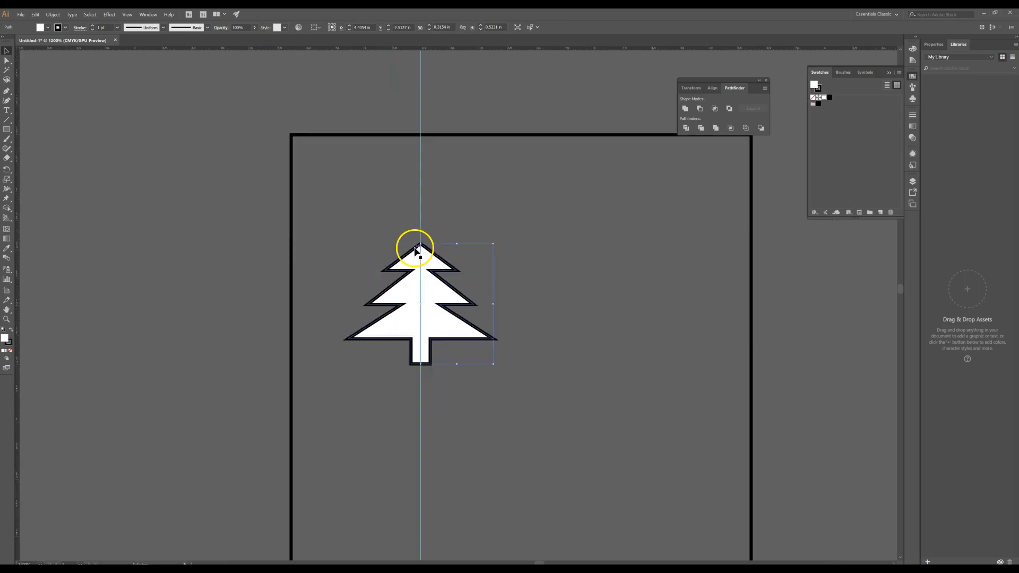
{"action": "left_click", "coordinate": [416, 305], "text": "shift"}
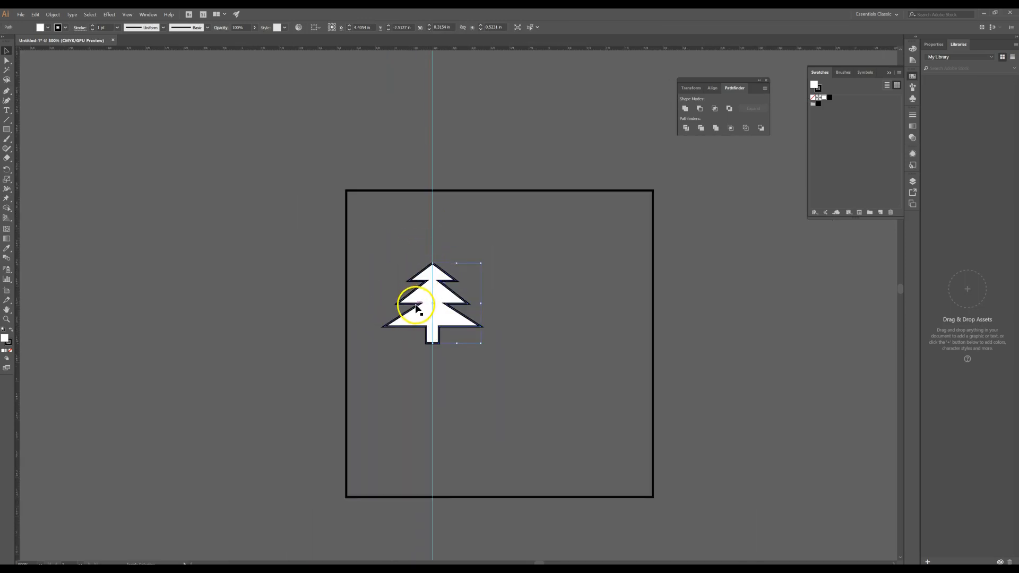
{"action": "left_click_drag", "start_coordinate": [416, 307], "coordinate": [77, 137]}
{"action": "left_click", "coordinate": [180, 189]}
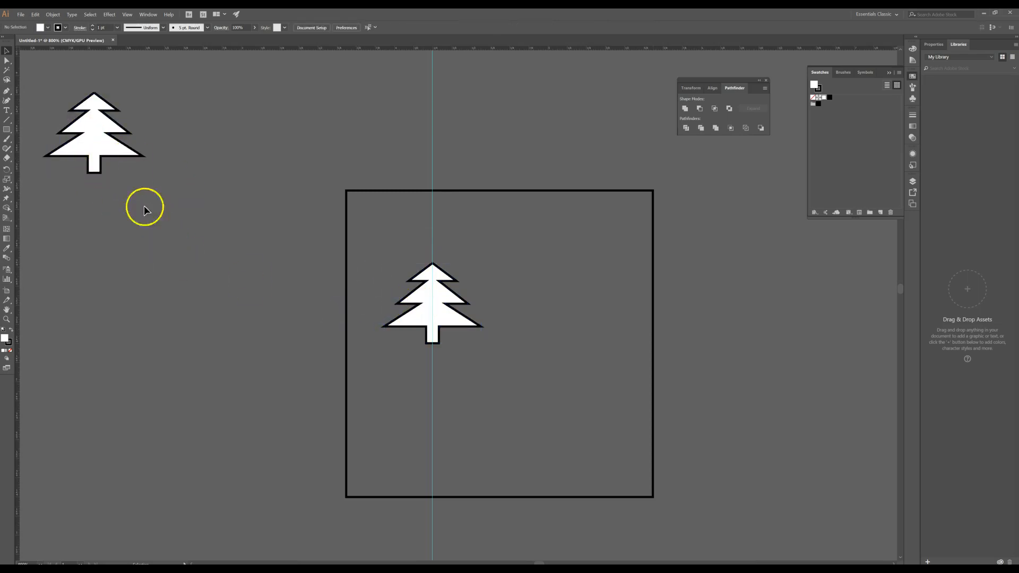
{"action": "left_click_drag", "start_coordinate": [148, 198], "coordinate": [149, 198]}
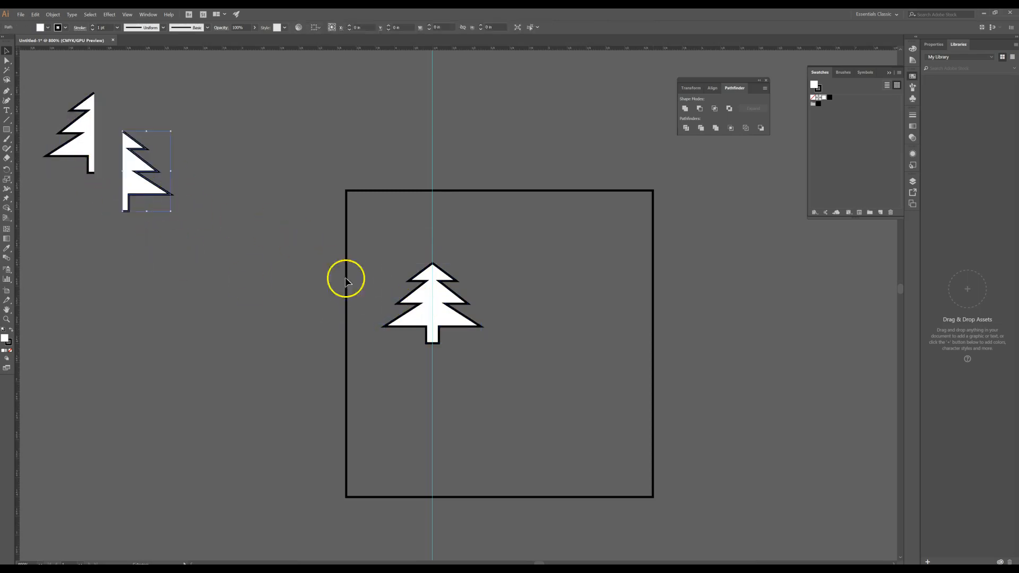
Step: Select both tree halves inside the tile and unite them with Pathfinder
{"action": "left_click_drag", "start_coordinate": [389, 253], "coordinate": [468, 301]}
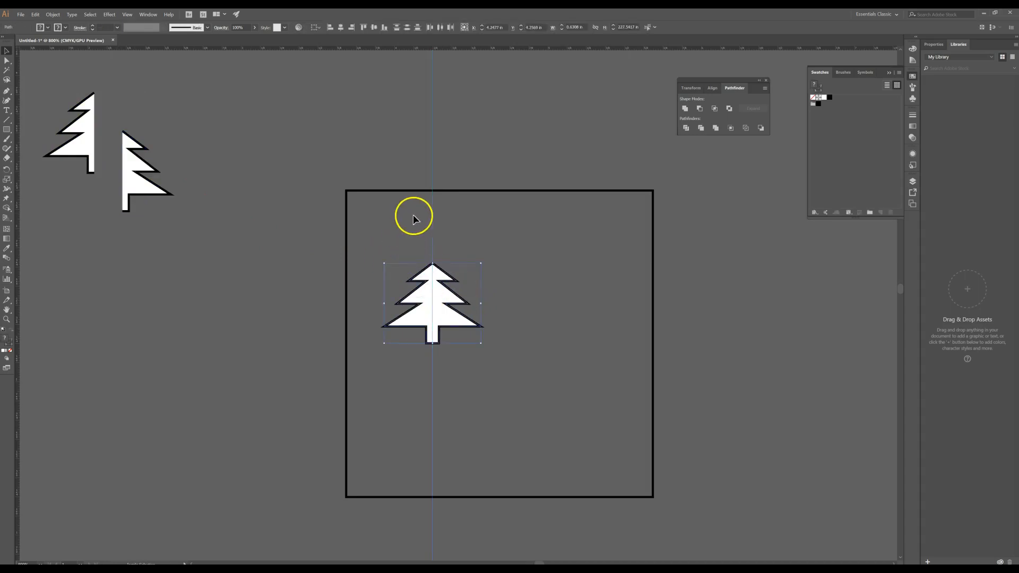
{"action": "left_click", "coordinate": [684, 108]}
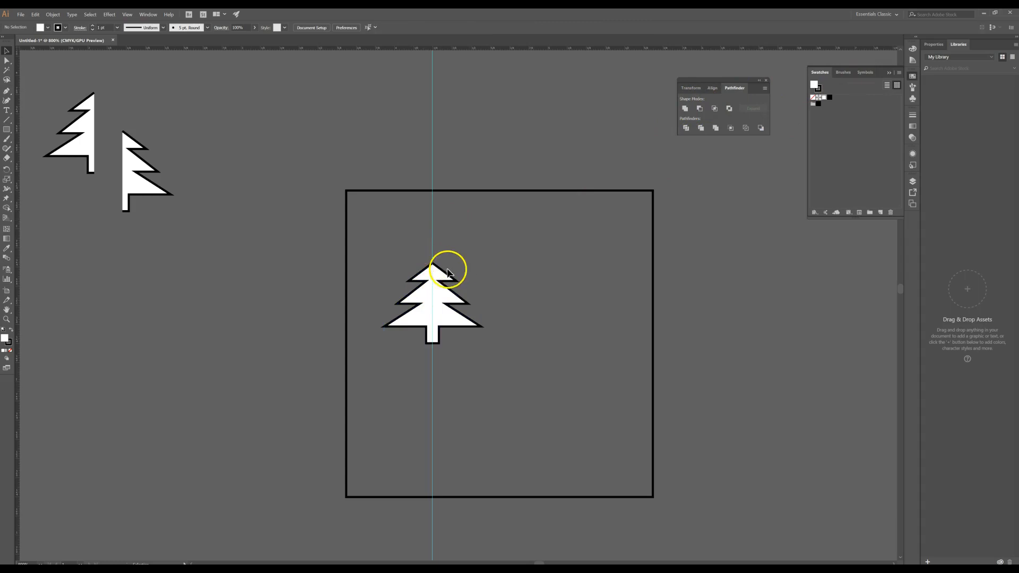
Step: Move the united tree into the tile's upper-left area and stretch it to about 0.8 in tall
{"action": "left_click_drag", "start_coordinate": [440, 277], "coordinate": [429, 229]}
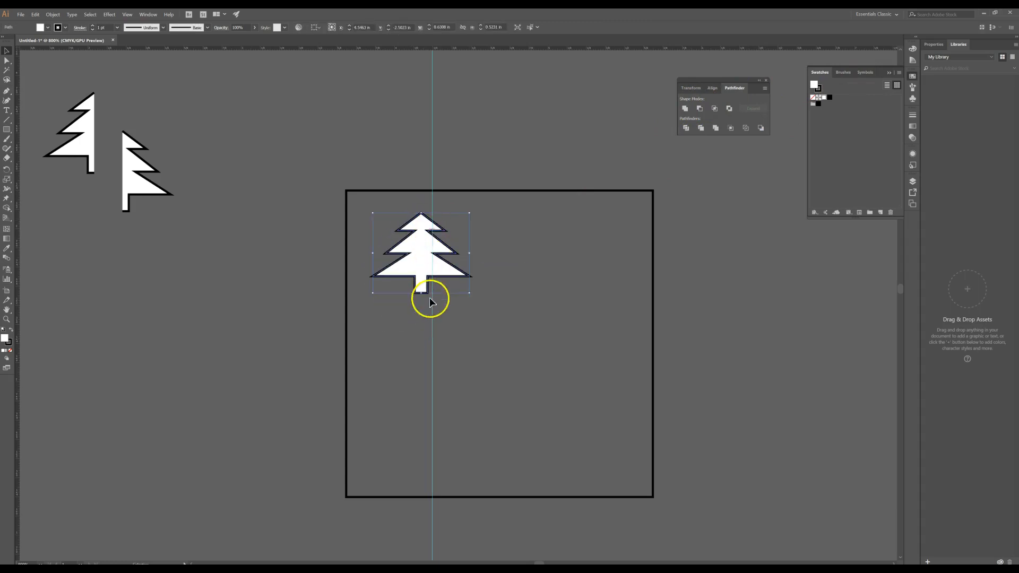
{"action": "left_click_drag", "start_coordinate": [421, 292], "coordinate": [422, 335]}
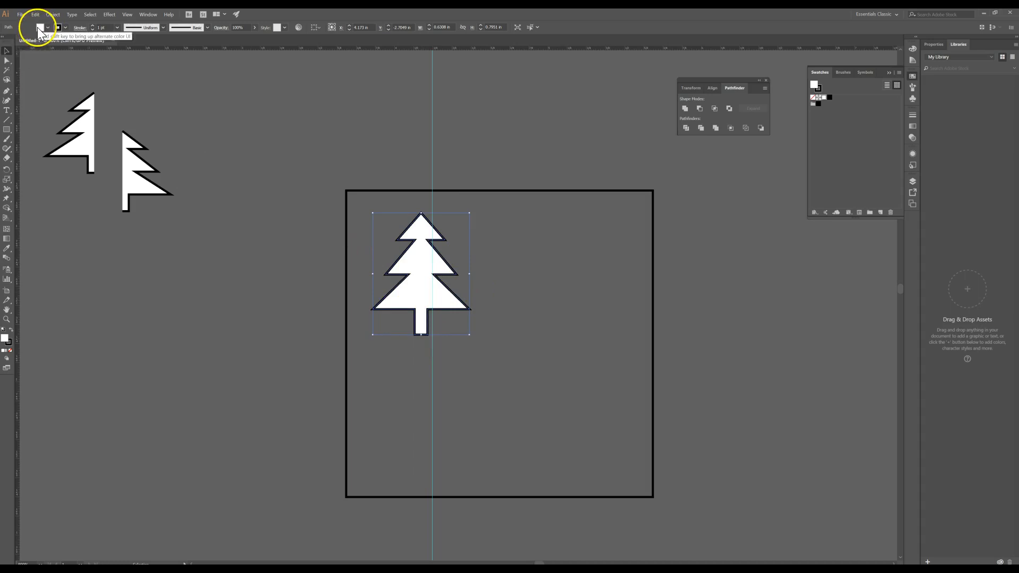
Step: Fill the united tree with a dark green
{"action": "double_click", "coordinate": [5, 338]}
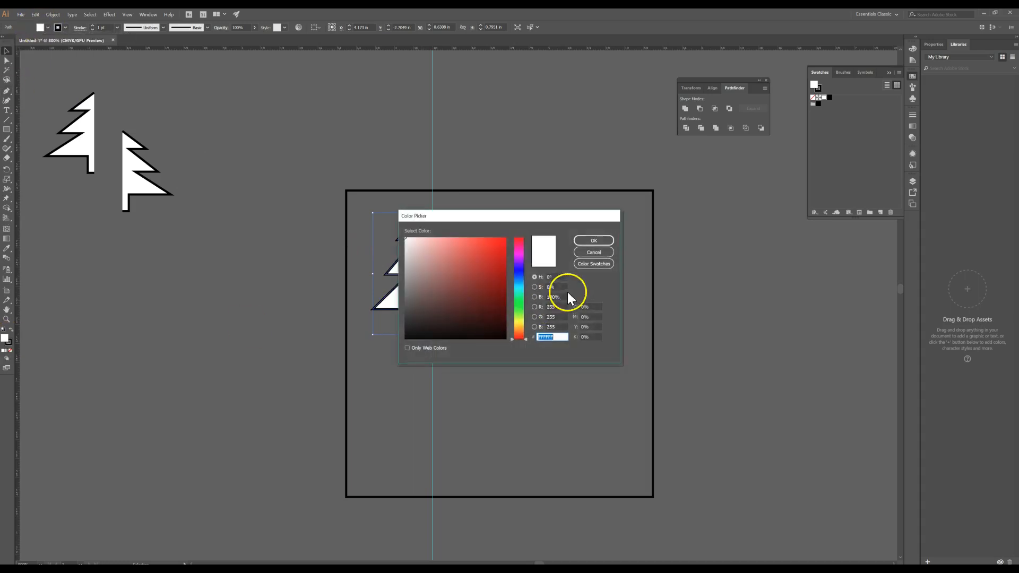
{"action": "left_click", "coordinate": [519, 296]}
{"action": "left_click_drag", "start_coordinate": [497, 277], "coordinate": [502, 296]}
{"action": "left_click", "coordinate": [592, 240]}
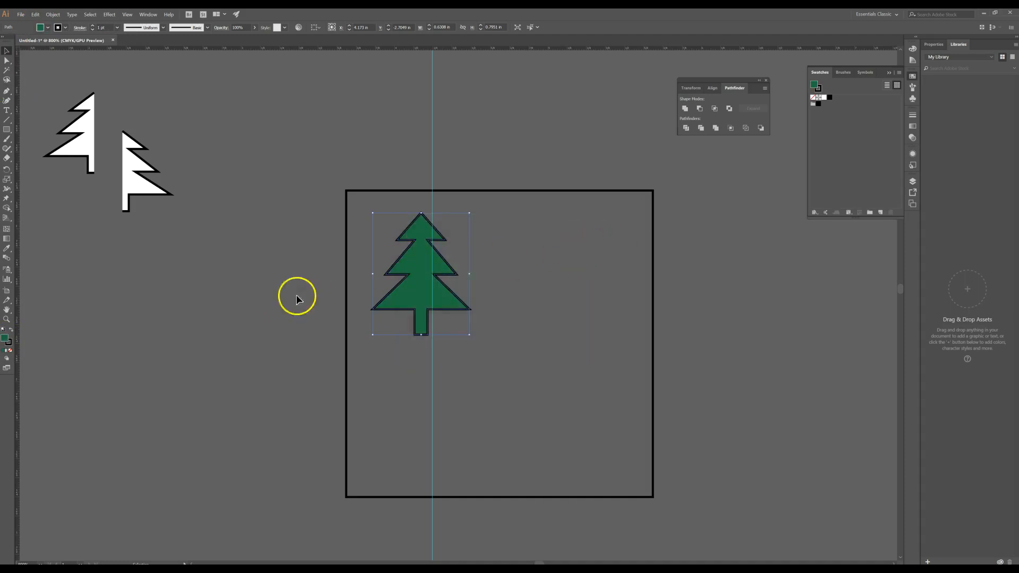
{"action": "left_click", "coordinate": [6, 341]}
{"action": "left_click", "coordinate": [7, 345]}
{"action": "double_click", "coordinate": [7, 342]}
{"action": "left_click", "coordinate": [587, 254]}
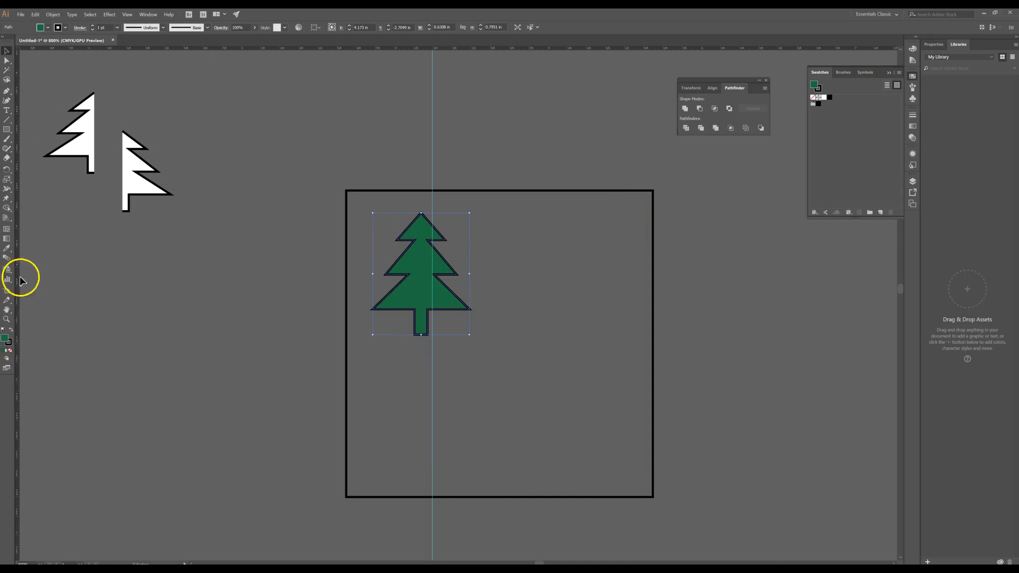
Step: Set the green tree's stroke to None and deselect it
{"action": "left_click", "coordinate": [48, 27]}
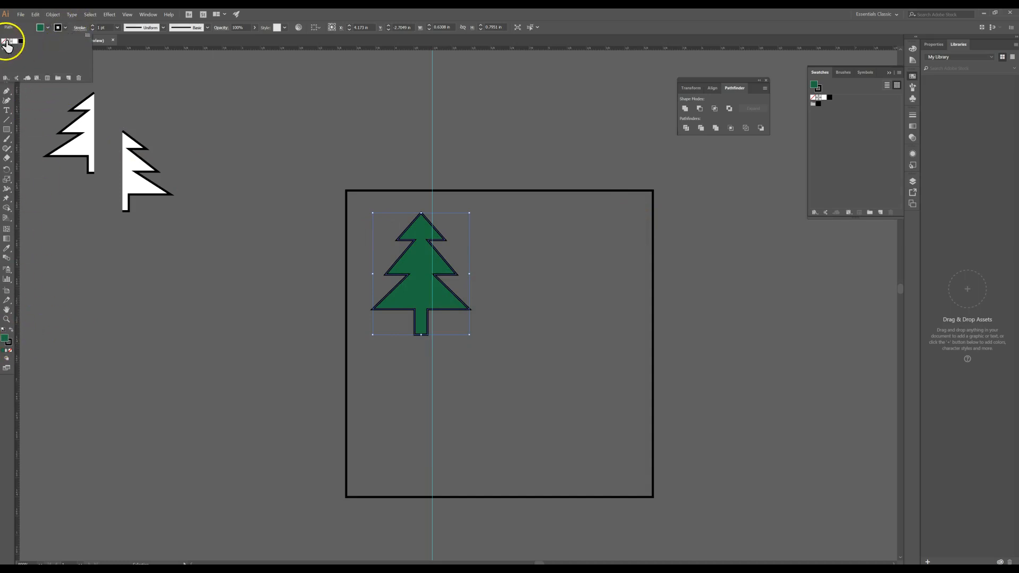
{"action": "left_click", "coordinate": [4, 42]}
{"action": "left_click", "coordinate": [384, 202]}
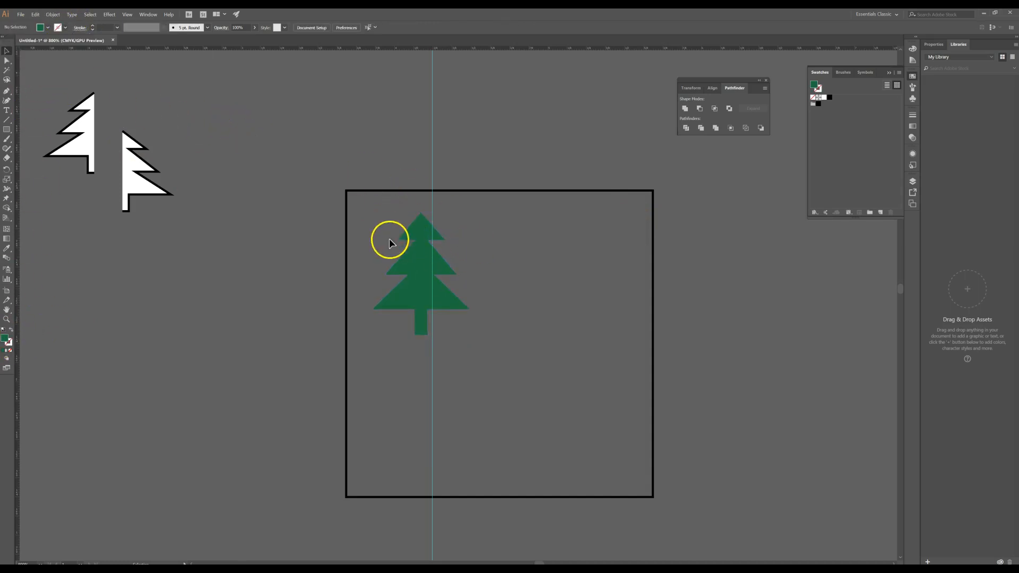
Step: Duplicate the green tree toward the tile's lower-right area and shrink the copy to about 0.38 in tall
{"action": "left_click", "coordinate": [407, 260]}
{"action": "left_click_drag", "start_coordinate": [407, 260], "coordinate": [524, 342]}
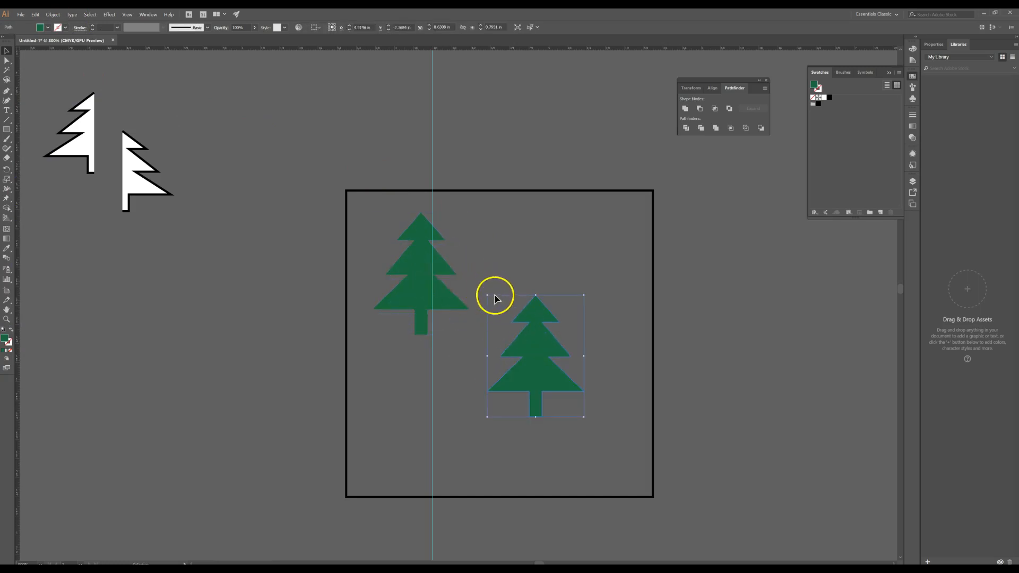
{"action": "left_click_drag", "start_coordinate": [486, 295], "coordinate": [549, 377]}
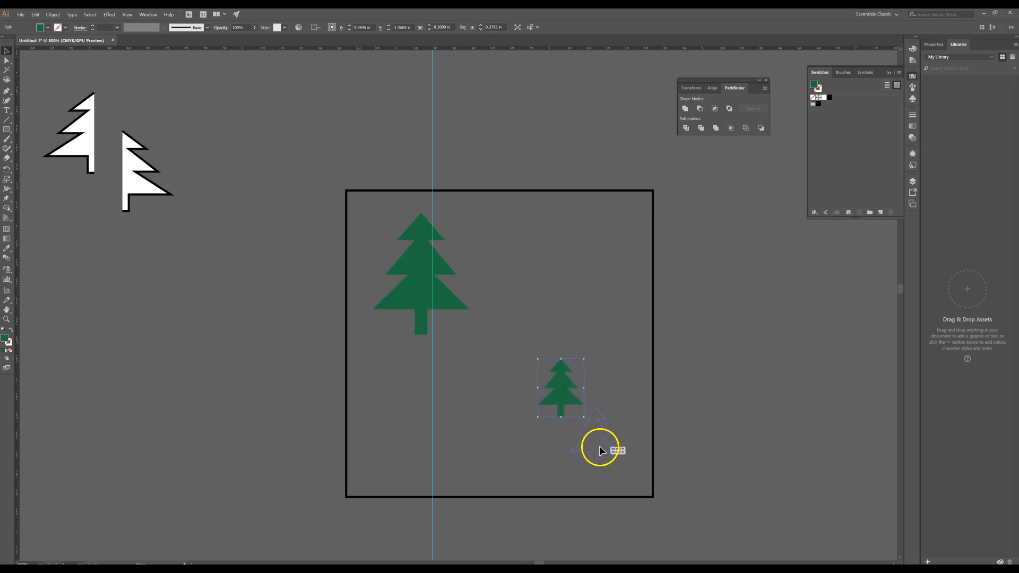
Step: Duplicate the small tree above itself and enlarge the copy to a medium size between the large and small trees
{"action": "left_click_drag", "start_coordinate": [597, 428], "coordinate": [560, 308]}
{"action": "left_click_drag", "start_coordinate": [569, 327], "coordinate": [564, 331]}
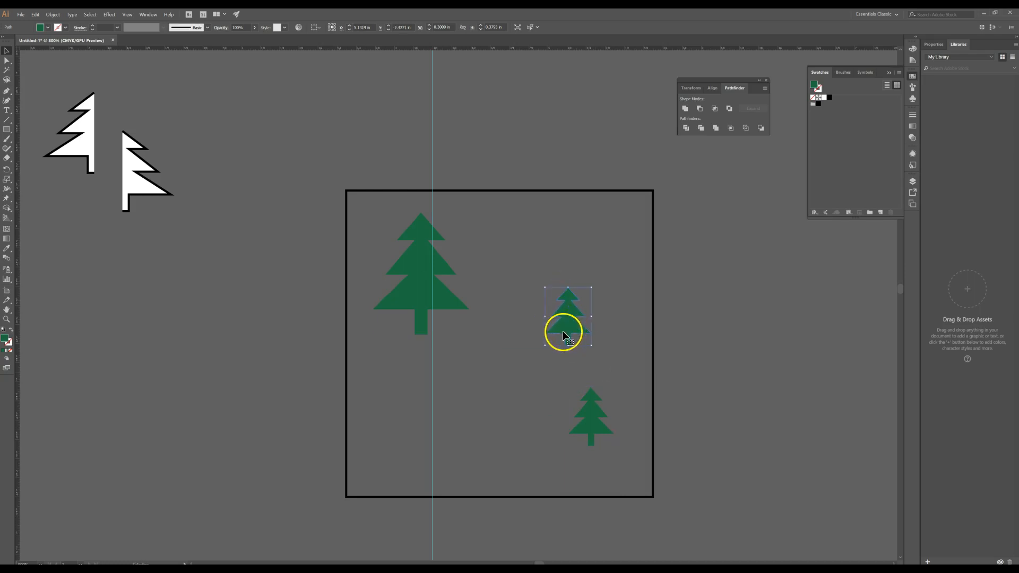
{"action": "left_click_drag", "start_coordinate": [590, 287], "coordinate": [612, 262]}
{"action": "left_click_drag", "start_coordinate": [554, 339], "coordinate": [554, 340]}
{"action": "left_click", "coordinate": [648, 310]}
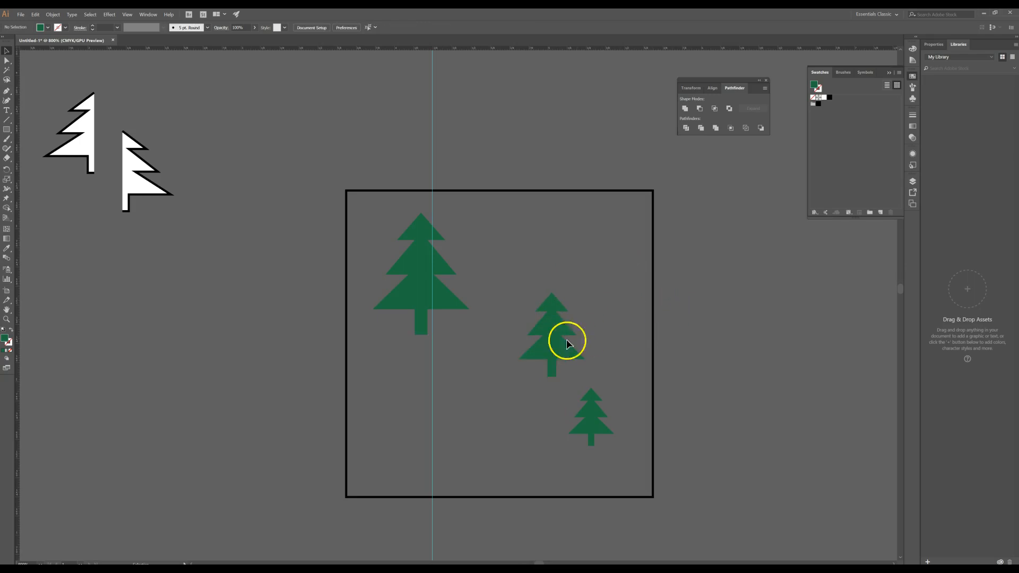
Step: Duplicate both white tree halves to a spot beside the tile's lower-left corner and deselect them
{"action": "left_click_drag", "start_coordinate": [73, 104], "coordinate": [153, 214]}
{"action": "left_click_drag", "start_coordinate": [102, 161], "coordinate": [222, 403]}
{"action": "left_click", "coordinate": [286, 313]}
Step: Place the copied right tree half inside the tile with its straight side exactly on the tile's left edge
{"action": "left_click_drag", "start_coordinate": [303, 466], "coordinate": [359, 425]}
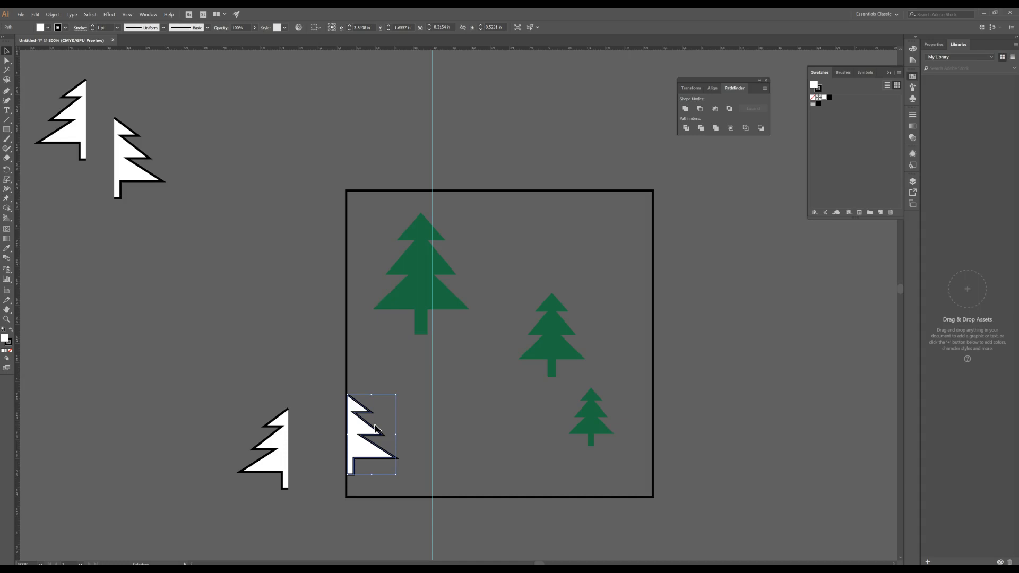
{"action": "key", "text": "a"}
{"action": "key", "text": "ctrl+plus"}
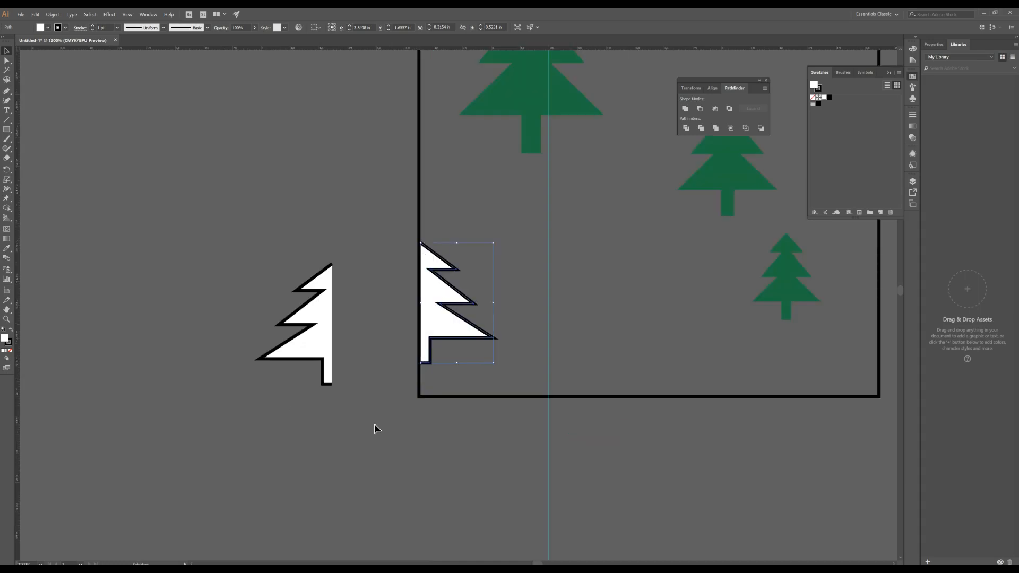
{"action": "key", "text": "ctrl+plus"}
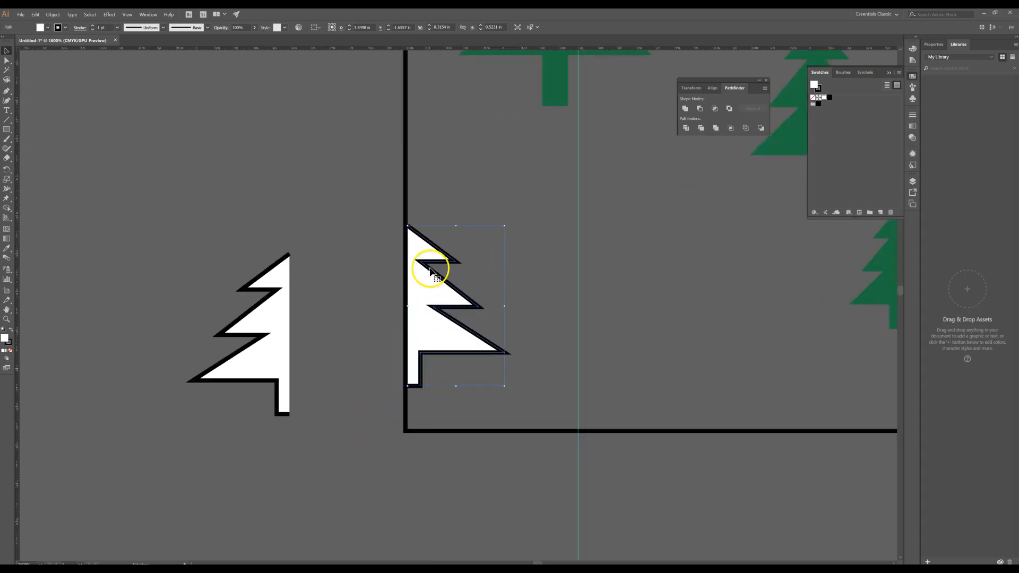
{"action": "left_click_drag", "start_coordinate": [418, 254], "coordinate": [415, 254]}
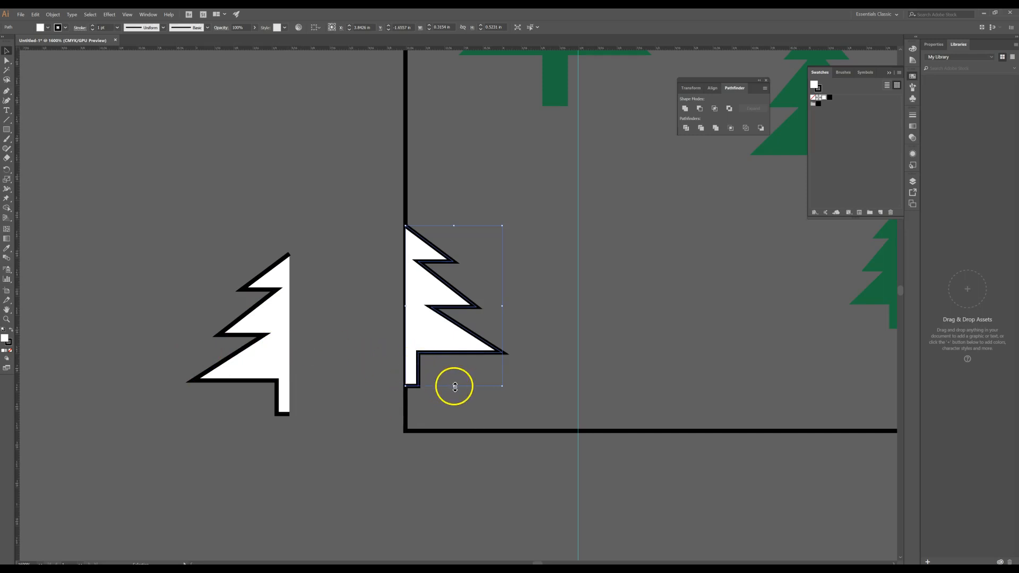
Step: Add horizontal guides at the top and bottom of the tree half on the tile's left edge
{"action": "left_click", "coordinate": [268, 364], "text": "shift"}
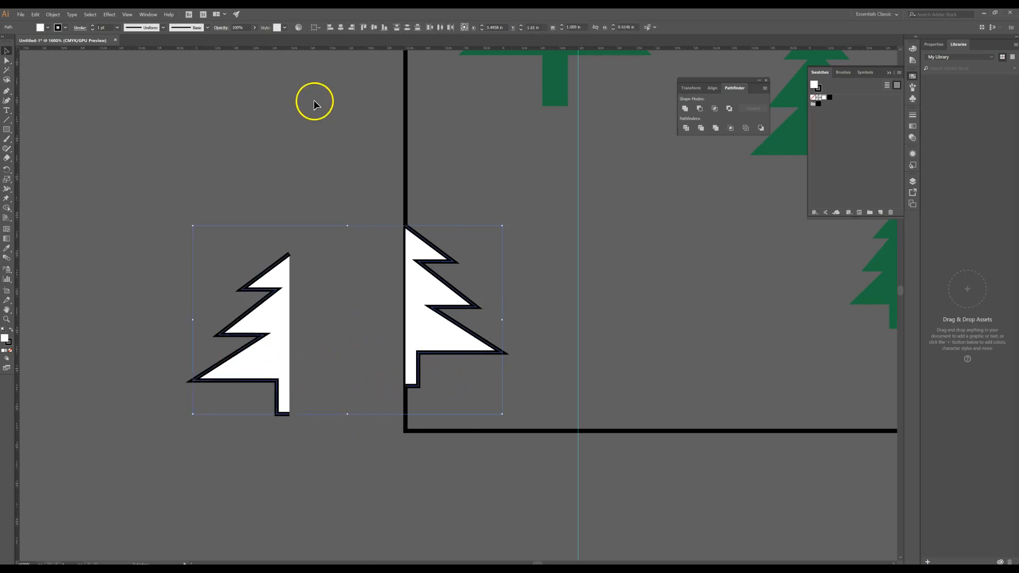
{"action": "left_click", "coordinate": [406, 346]}
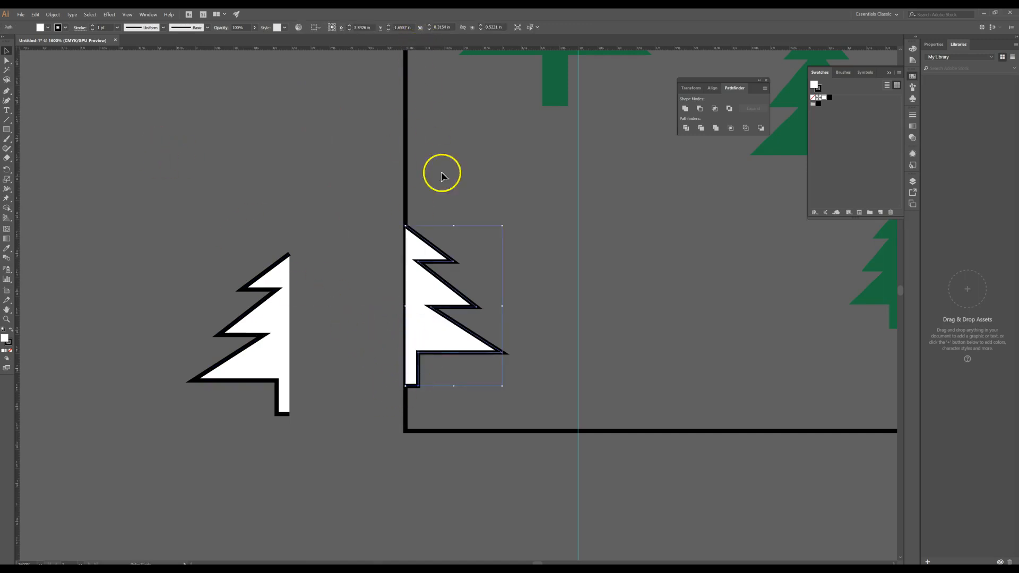
{"action": "left_click_drag", "start_coordinate": [454, 224], "coordinate": [453, 224]}
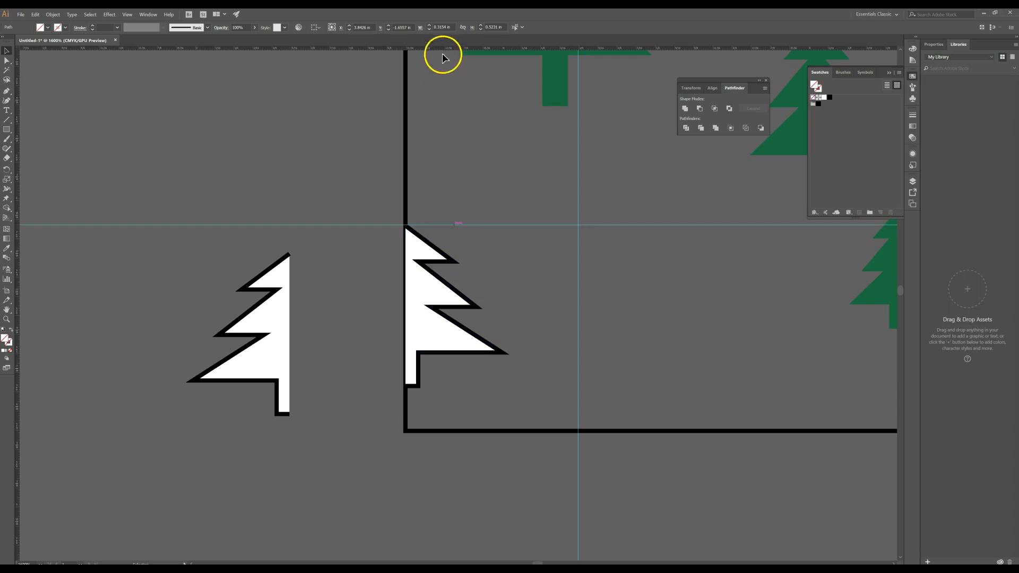
{"action": "left_click", "coordinate": [461, 392]}
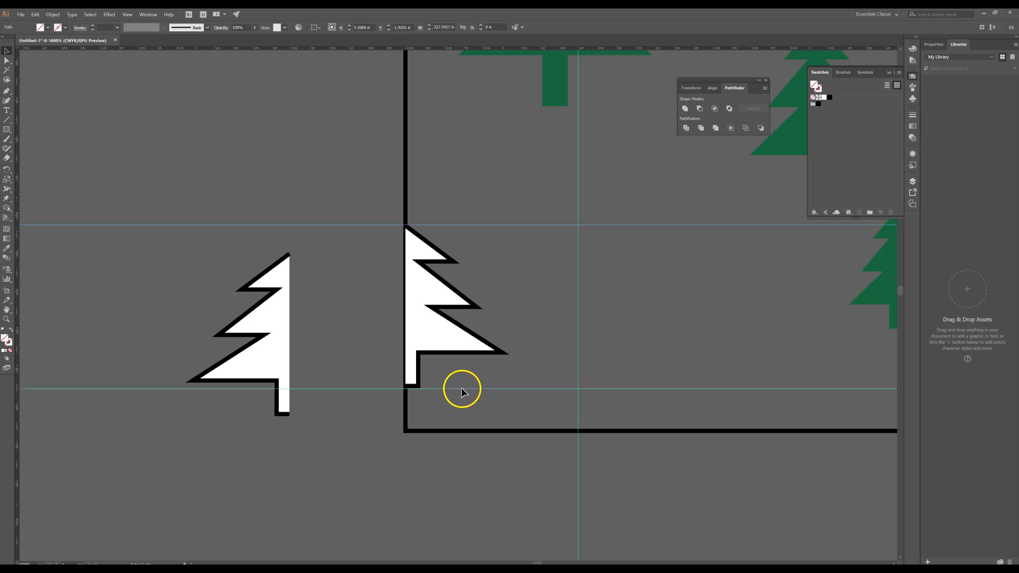
{"action": "left_click", "coordinate": [420, 383]}
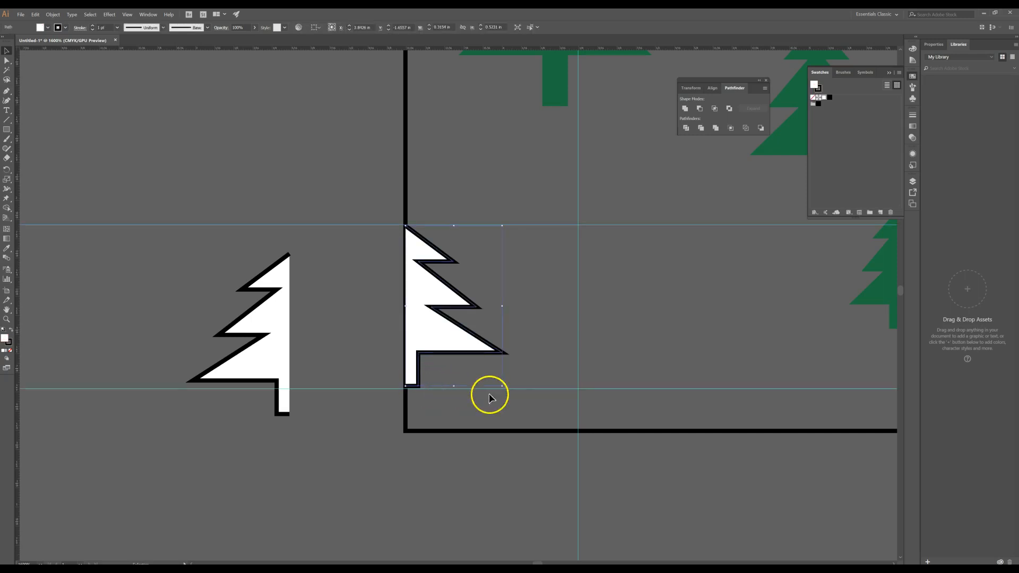
{"action": "left_click_drag", "start_coordinate": [525, 390], "coordinate": [528, 385]}
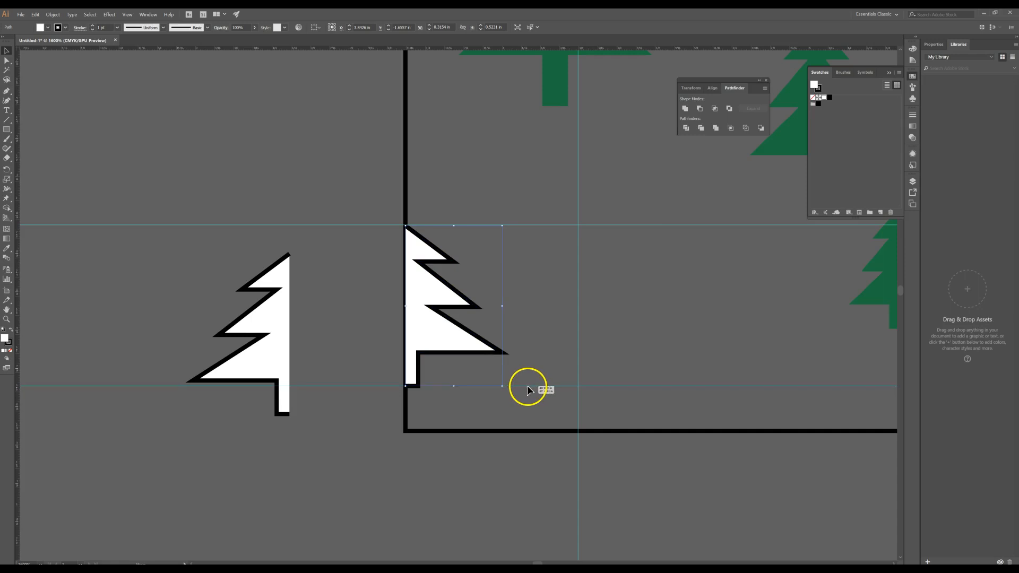
Step: Move the copied left tree half across to the tile's right edge
{"action": "key", "text": "ctrl+minus"}
{"action": "key", "text": "ctrl+minus"}
{"action": "key", "text": "ctrl+minus"}
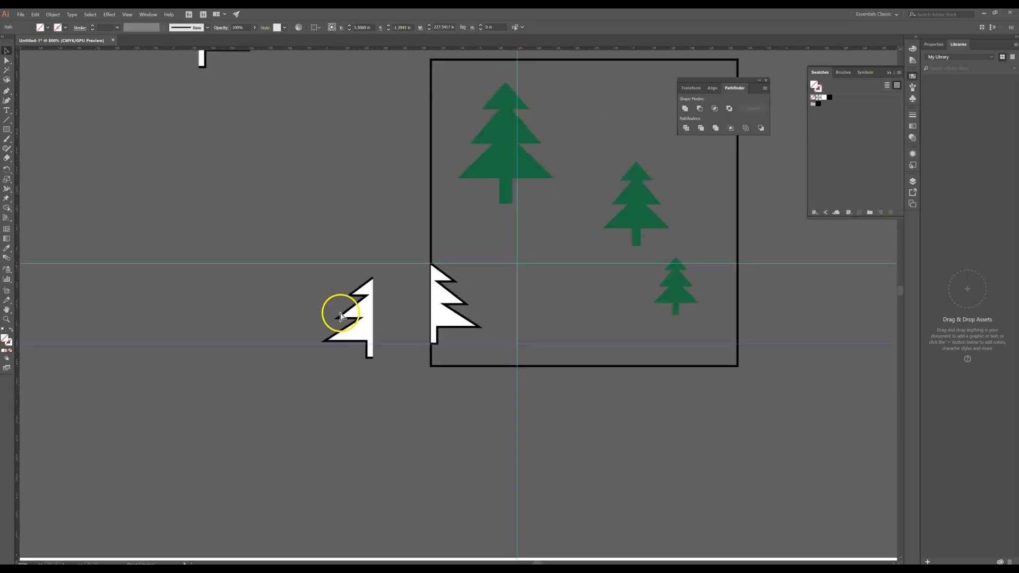
{"action": "left_click", "coordinate": [384, 307]}
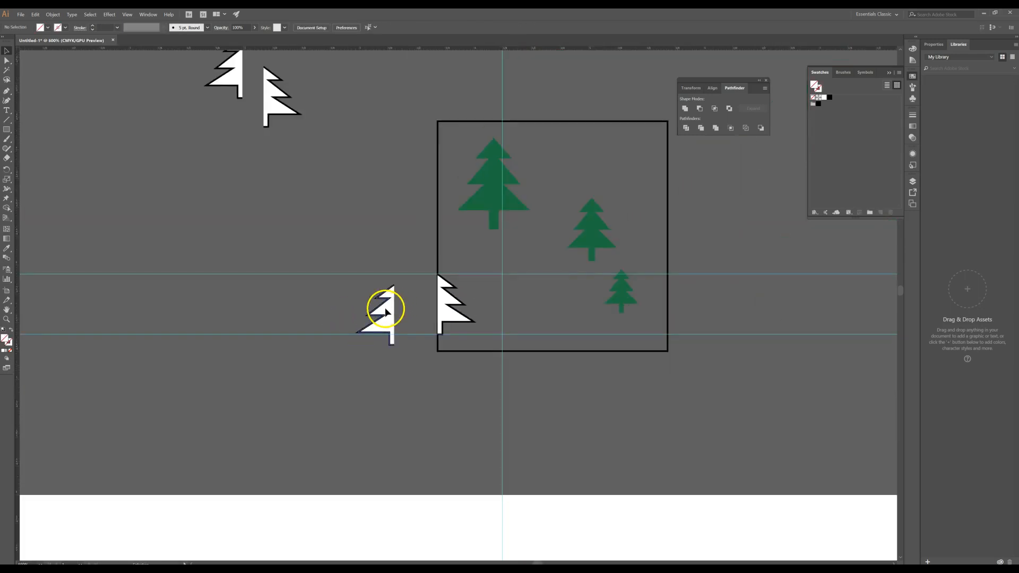
{"action": "left_click_drag", "start_coordinate": [724, 329], "coordinate": [660, 298]}
Step: Align the left tree half with the two horizontal guides on the tile's right edge and compare it with the opposite half
{"action": "key", "text": "ctrl+equal"}
{"action": "key", "text": "ctrl+equal"}
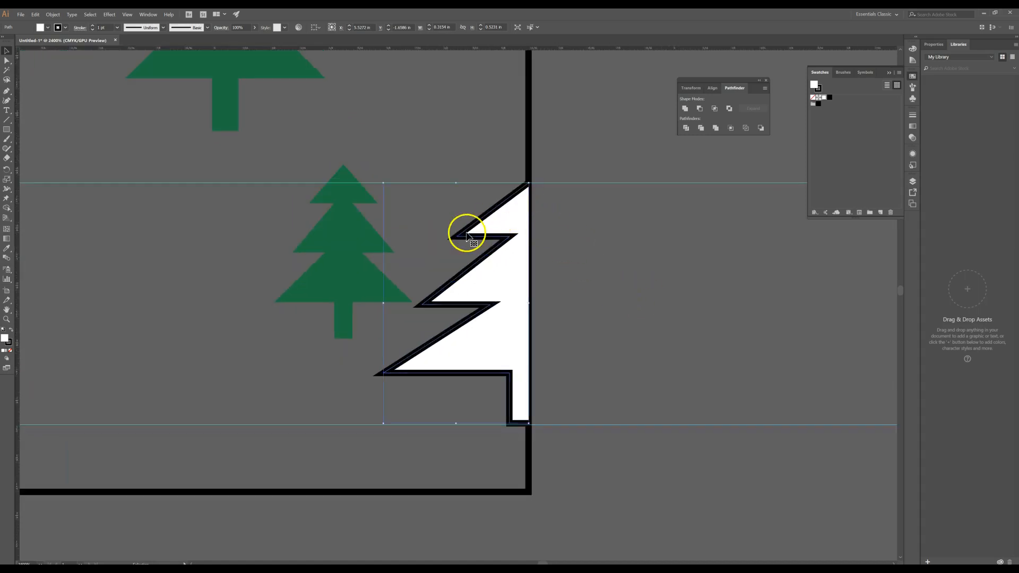
{"action": "key", "text": "Down"}
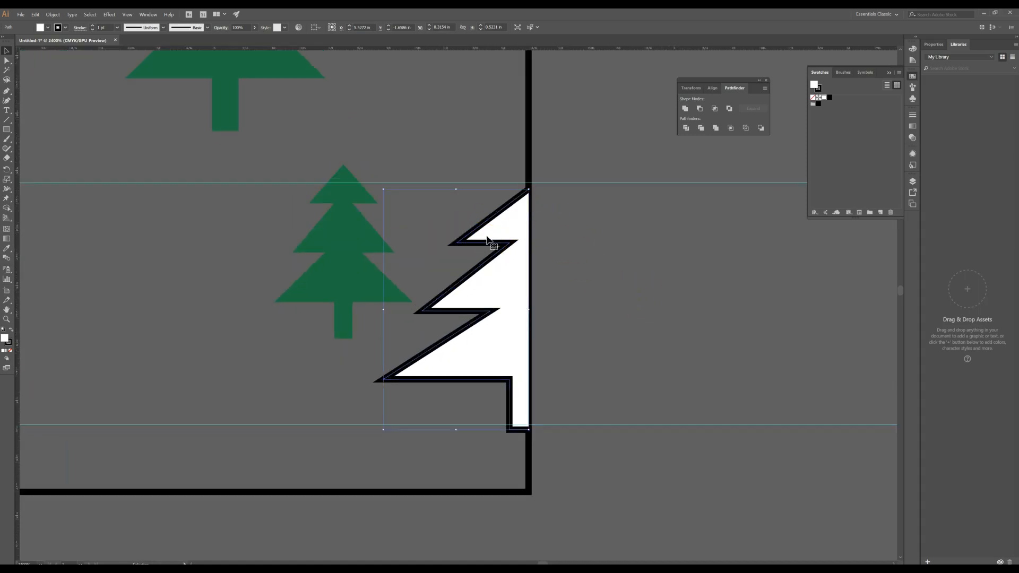
{"action": "left_click_drag", "start_coordinate": [495, 228], "coordinate": [496, 227]}
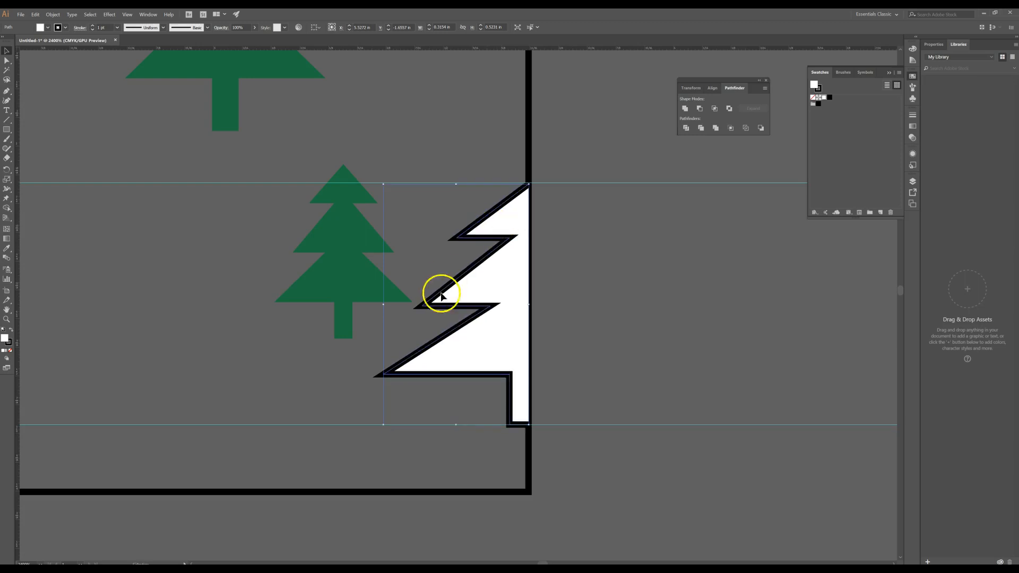
{"action": "left_click_drag", "start_coordinate": [273, 499], "coordinate": [828, 442]}
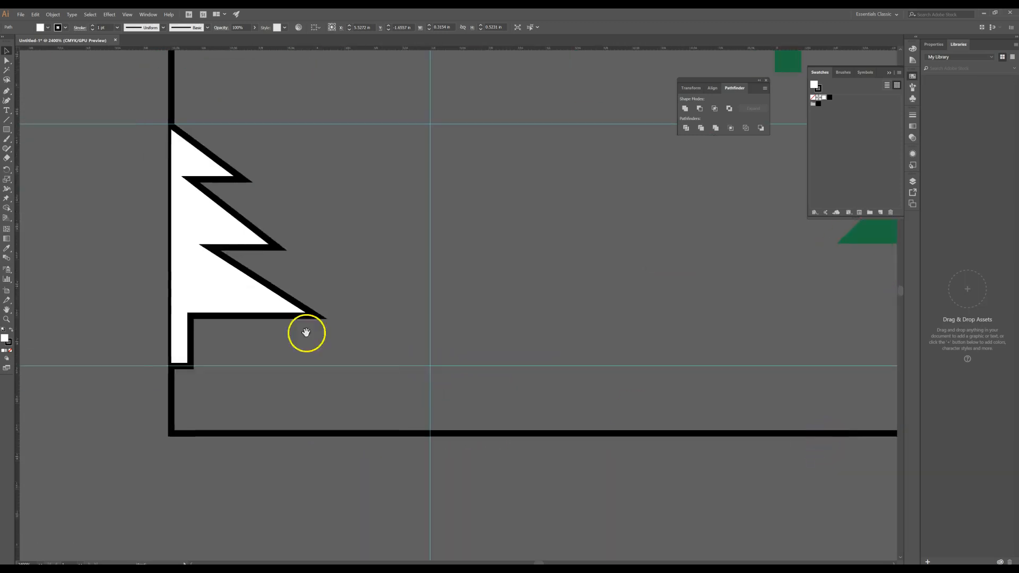
{"action": "left_click", "coordinate": [202, 296]}
{"action": "left_click", "coordinate": [458, 427]}
{"action": "left_click_drag", "start_coordinate": [708, 415], "coordinate": [332, 399]}
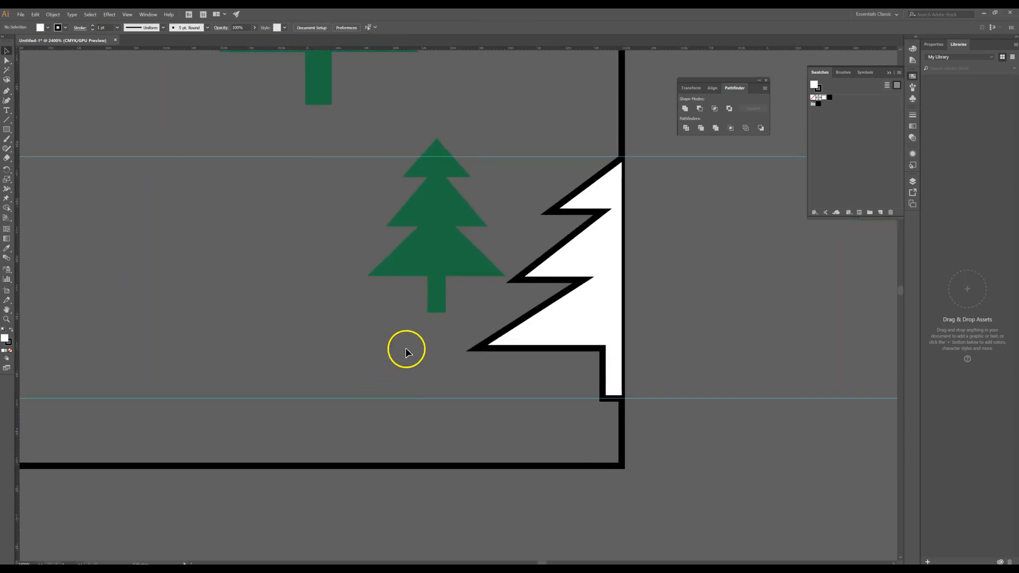
Step: Select both white tree halves and copy the medium tree's green, strokeless appearance onto them with the Eyedropper
{"action": "key", "text": "ctrl+minus"}
{"action": "key", "text": "ctrl+minus"}
{"action": "left_click", "coordinate": [519, 273]}
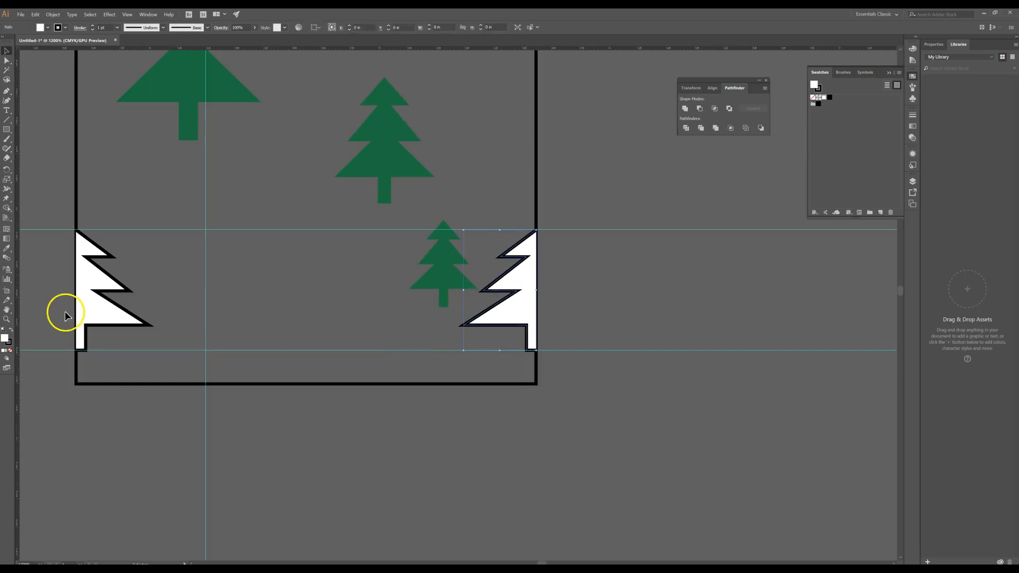
{"action": "left_click", "coordinate": [90, 285], "text": "shift"}
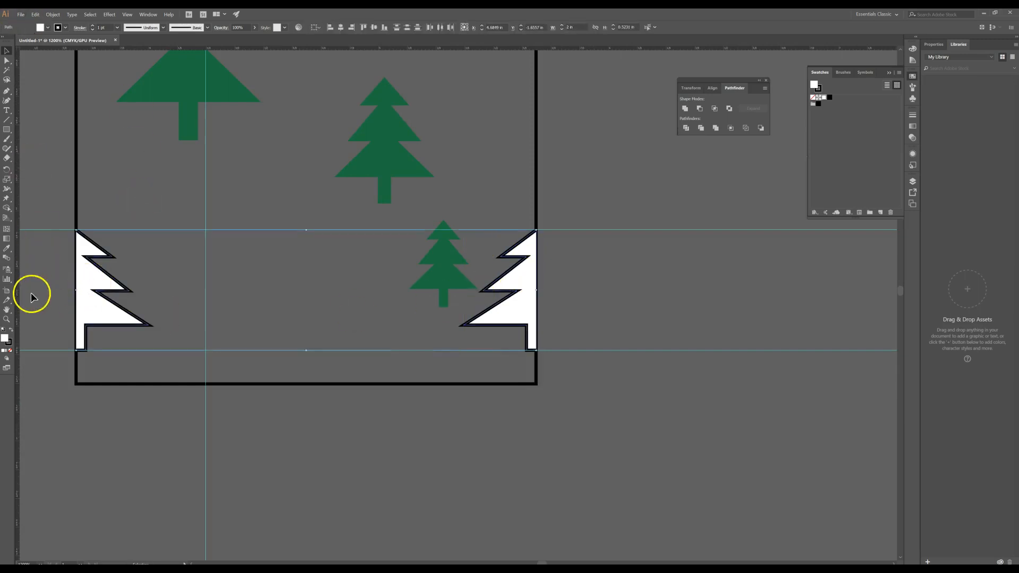
{"action": "double_click", "coordinate": [5, 340]}
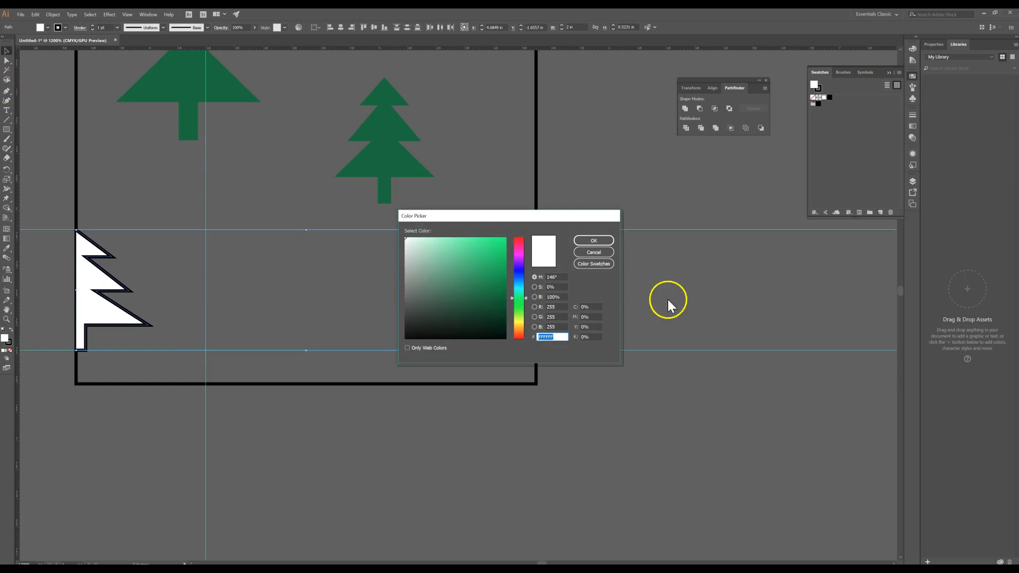
{"action": "left_click", "coordinate": [602, 252]}
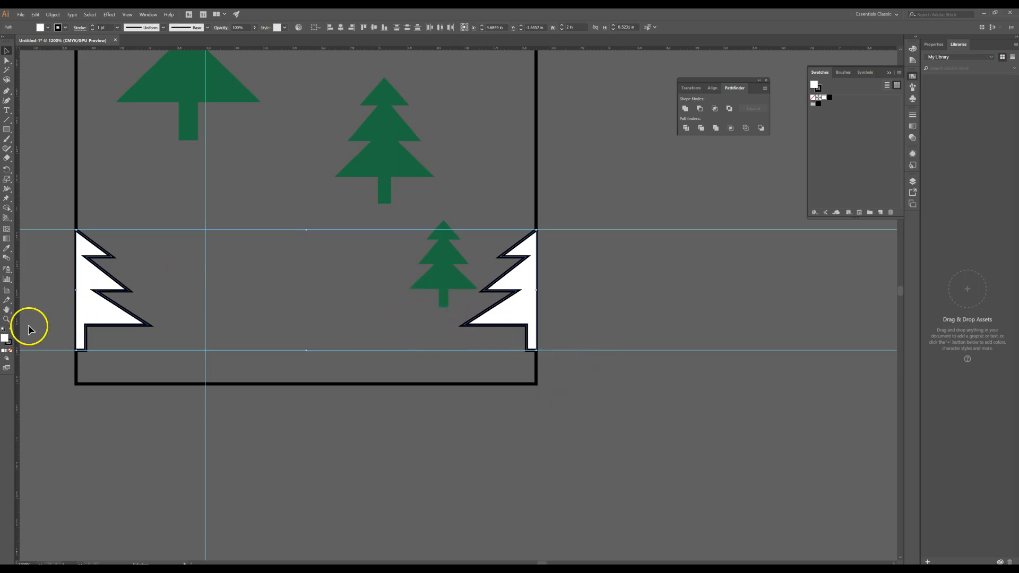
{"action": "left_click", "coordinate": [7, 248]}
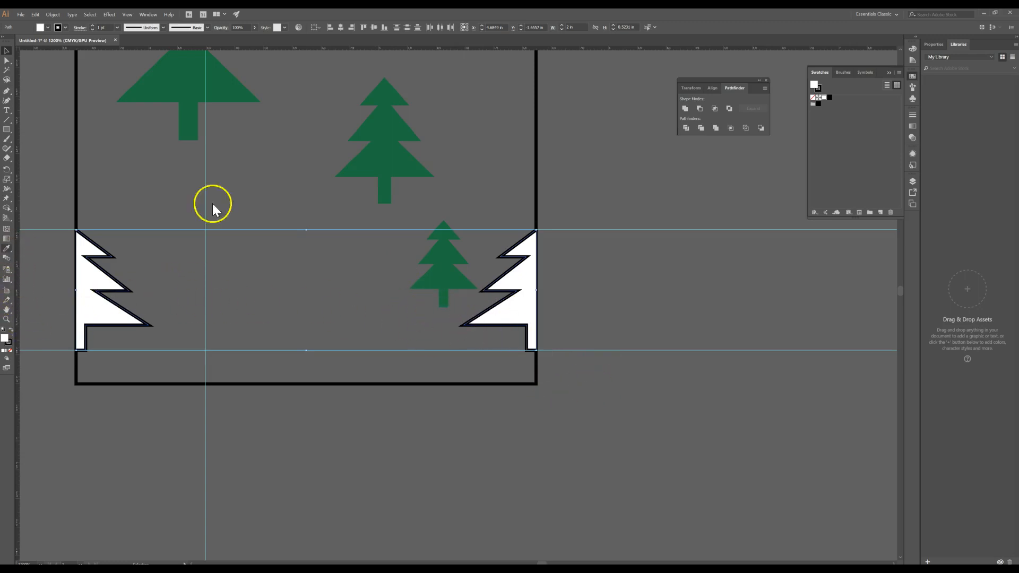
{"action": "left_click", "coordinate": [382, 157]}
{"action": "left_click", "coordinate": [7, 51]}
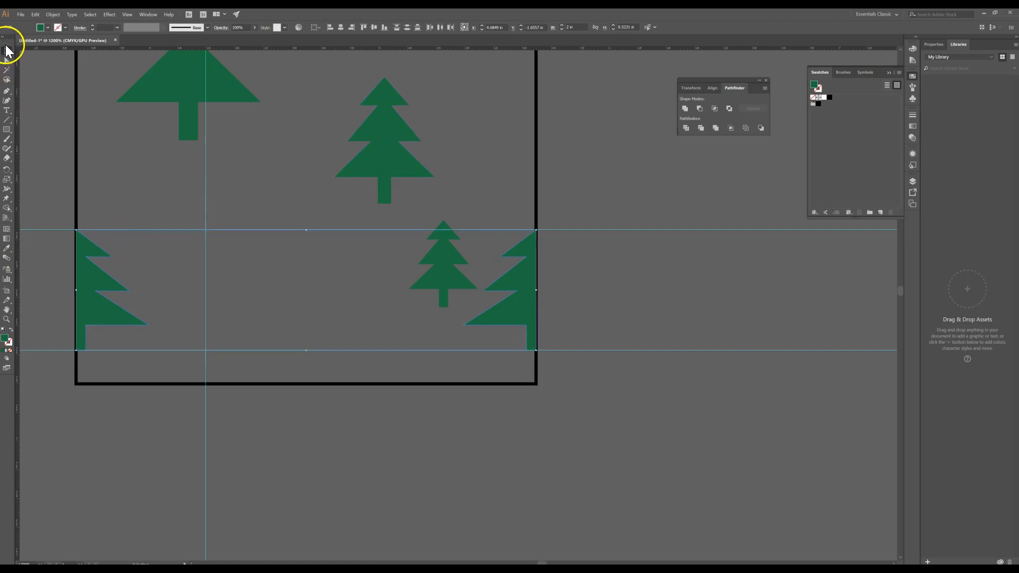
{"action": "left_click", "coordinate": [138, 263]}
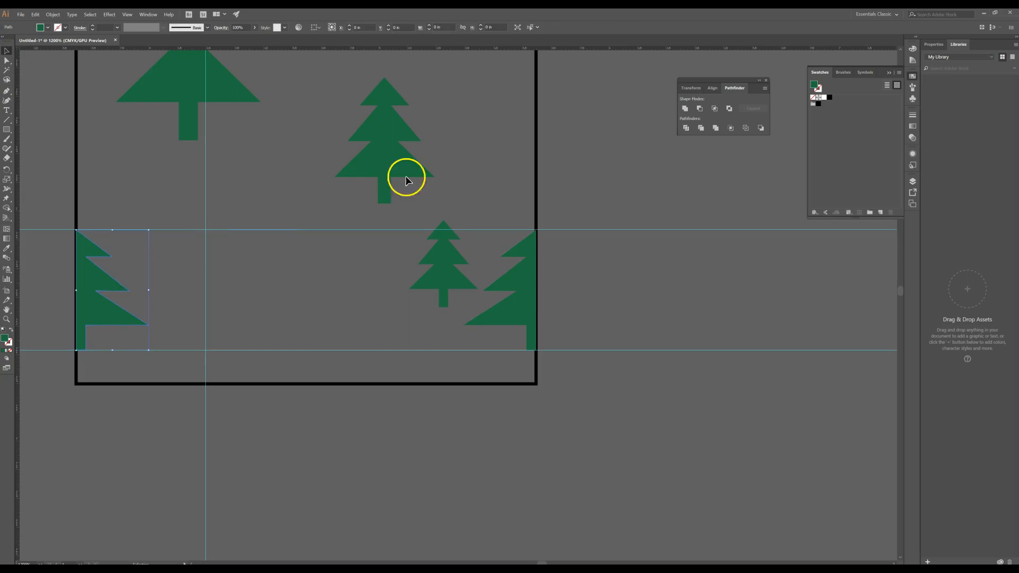
Step: Reposition the small, medium and large full trees inside the tile to spread them out around the edge tree halves
{"action": "left_click", "coordinate": [404, 151]}
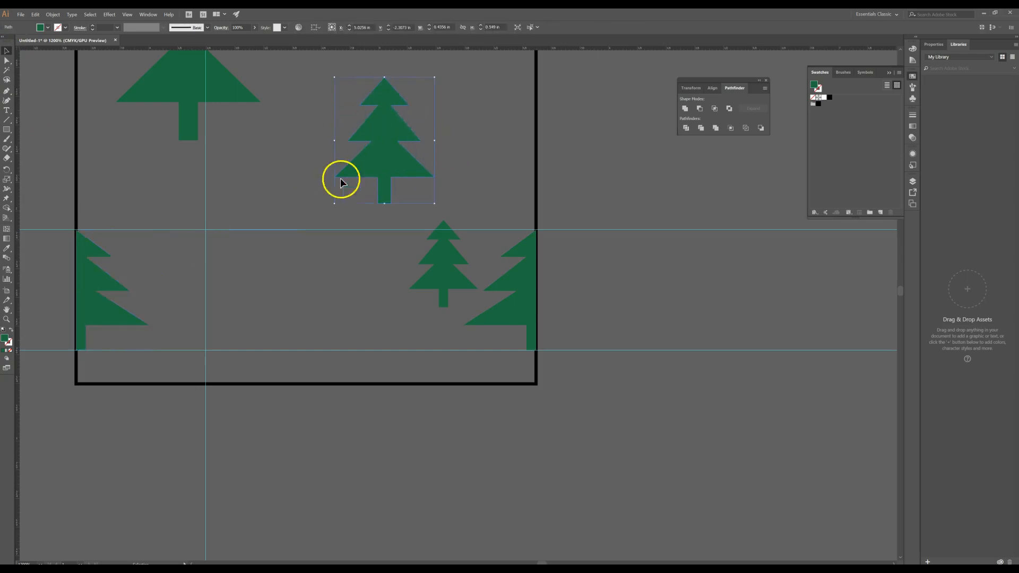
{"action": "left_click", "coordinate": [425, 129]}
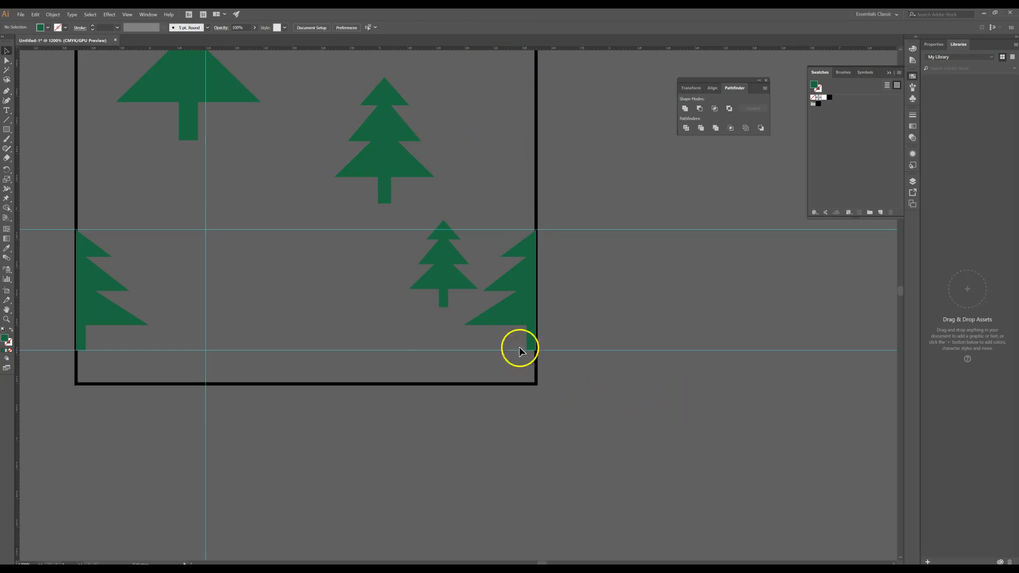
{"action": "left_click_drag", "start_coordinate": [367, 307], "coordinate": [370, 304]}
{"action": "left_click", "coordinate": [247, 228]}
{"action": "key", "text": "ctrl+minus"}
{"action": "key", "text": "ctrl+minus"}
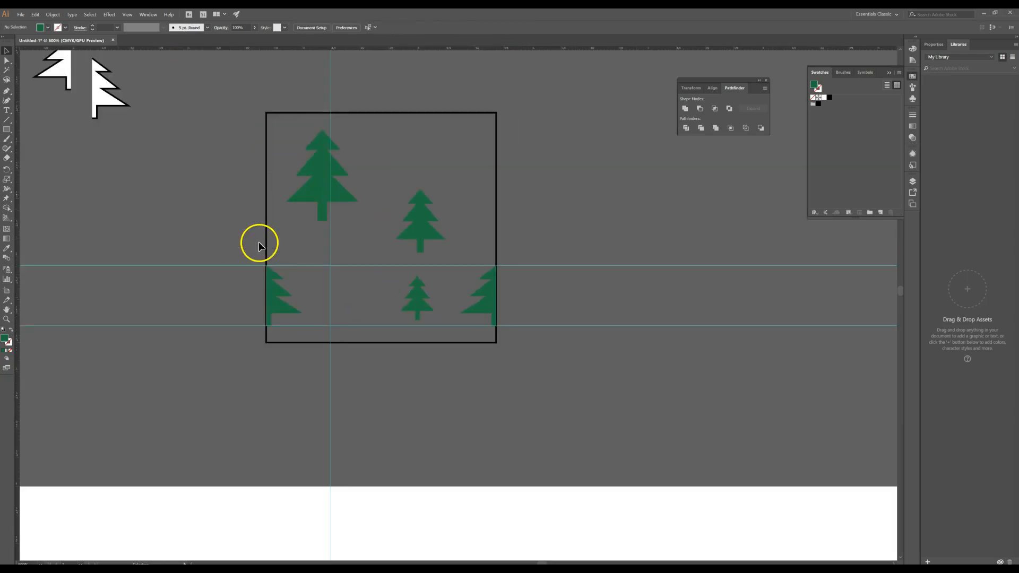
{"action": "left_click_drag", "start_coordinate": [429, 195], "coordinate": [435, 187]}
{"action": "left_click_drag", "start_coordinate": [403, 298], "coordinate": [374, 290]}
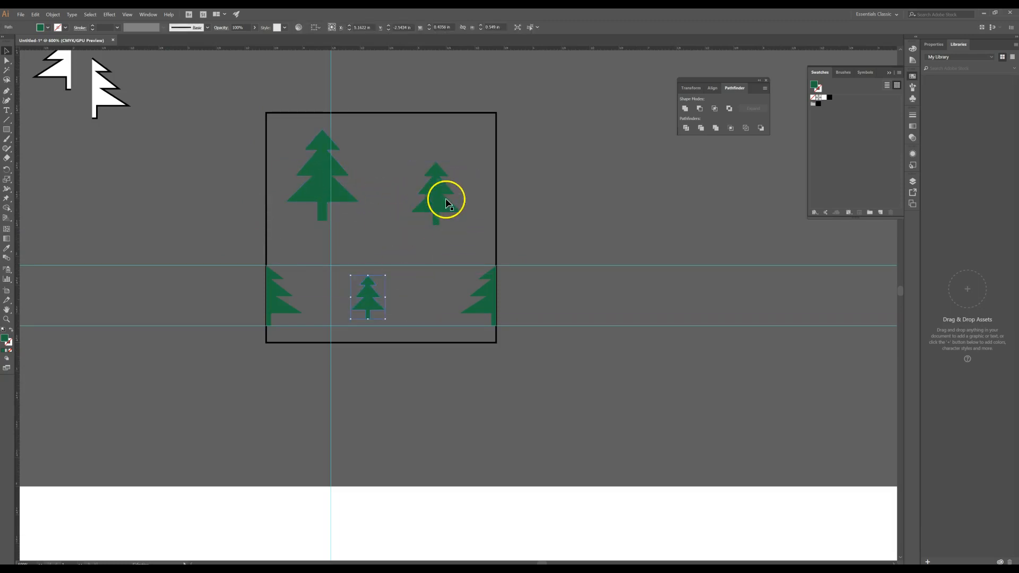
{"action": "left_click_drag", "start_coordinate": [446, 195], "coordinate": [448, 202]}
{"action": "left_click_drag", "start_coordinate": [311, 164], "coordinate": [322, 166]}
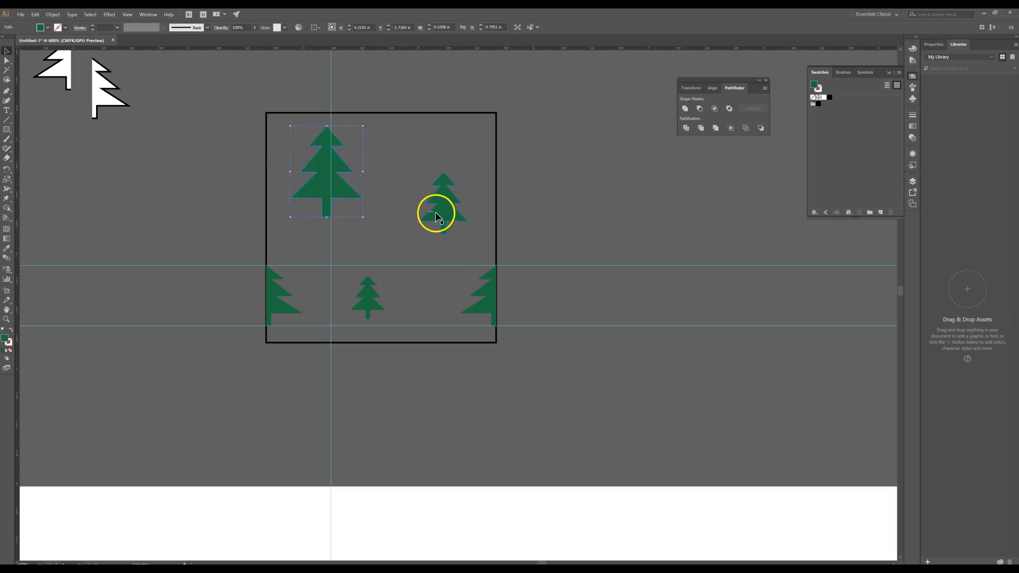
{"action": "left_click_drag", "start_coordinate": [442, 204], "coordinate": [444, 201]}
Step: Remove the two horizontal guides and the vertical guide, and move the small tree up between the edge halves
{"action": "left_click", "coordinate": [594, 212]}
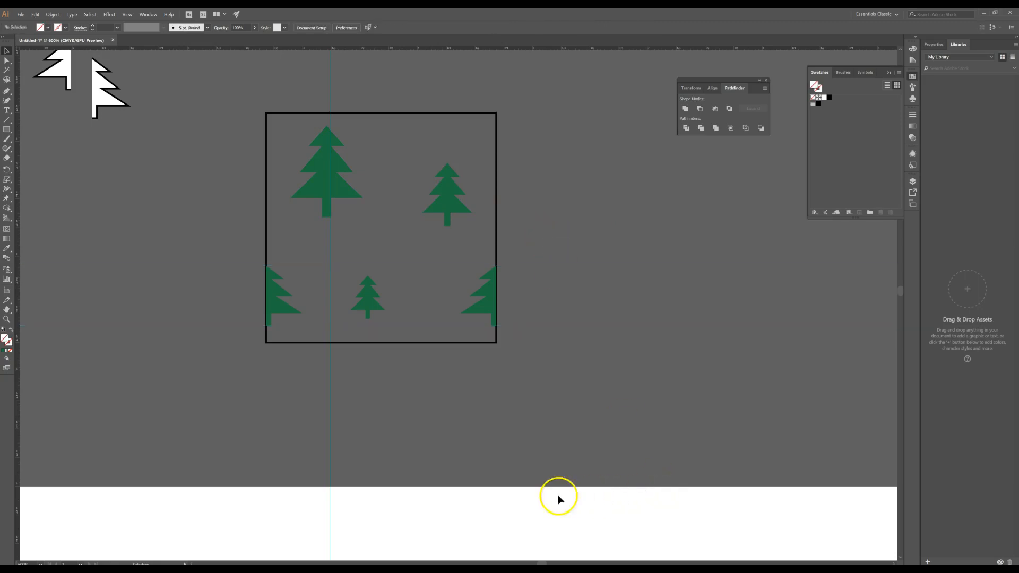
{"action": "left_click", "coordinate": [281, 408]}
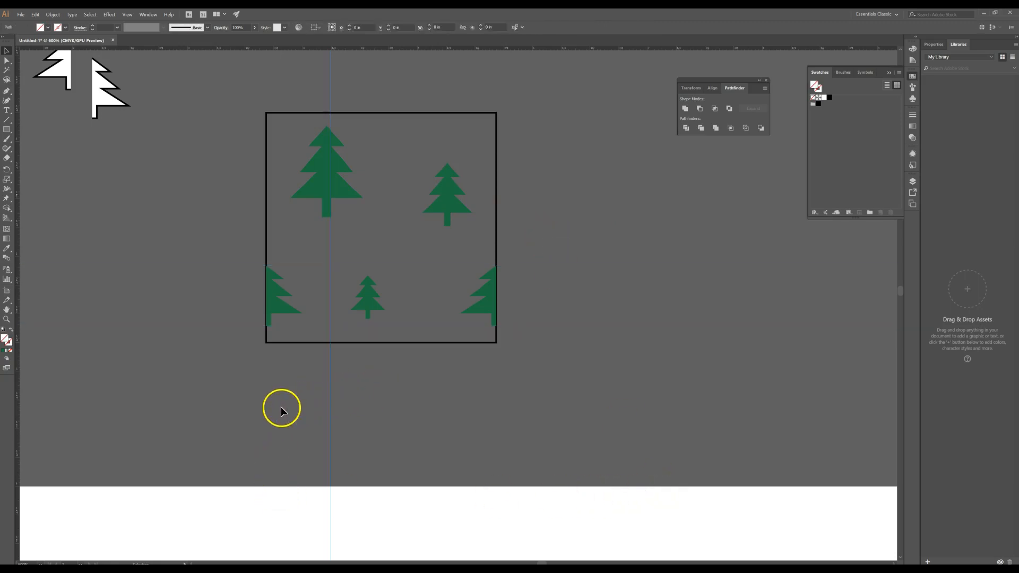
{"action": "scroll", "coordinate": [304, 374], "scroll_direction": "up", "scroll_amount": 3}
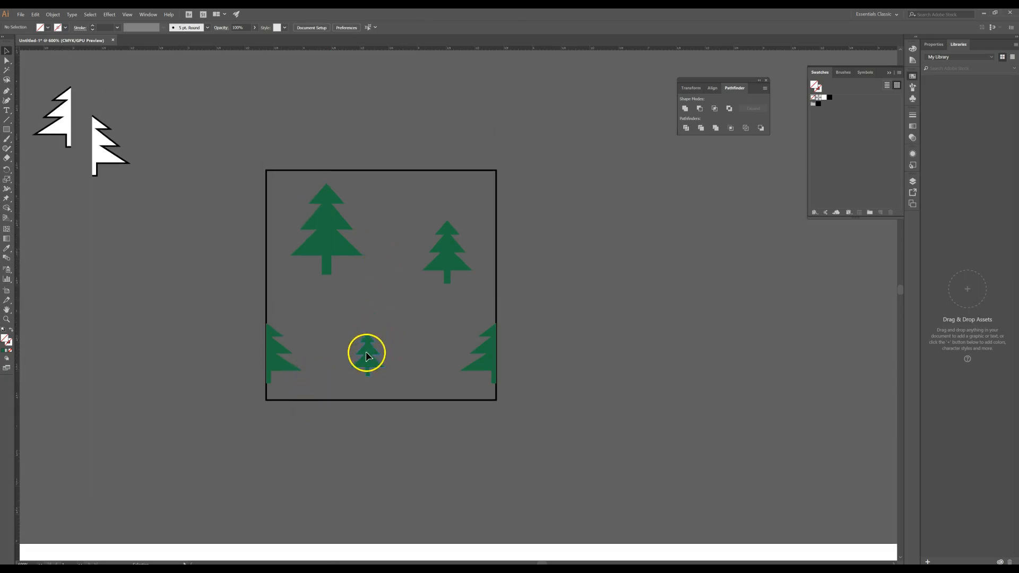
{"action": "left_click_drag", "start_coordinate": [395, 321], "coordinate": [387, 320]}
{"action": "left_click", "coordinate": [616, 277]}
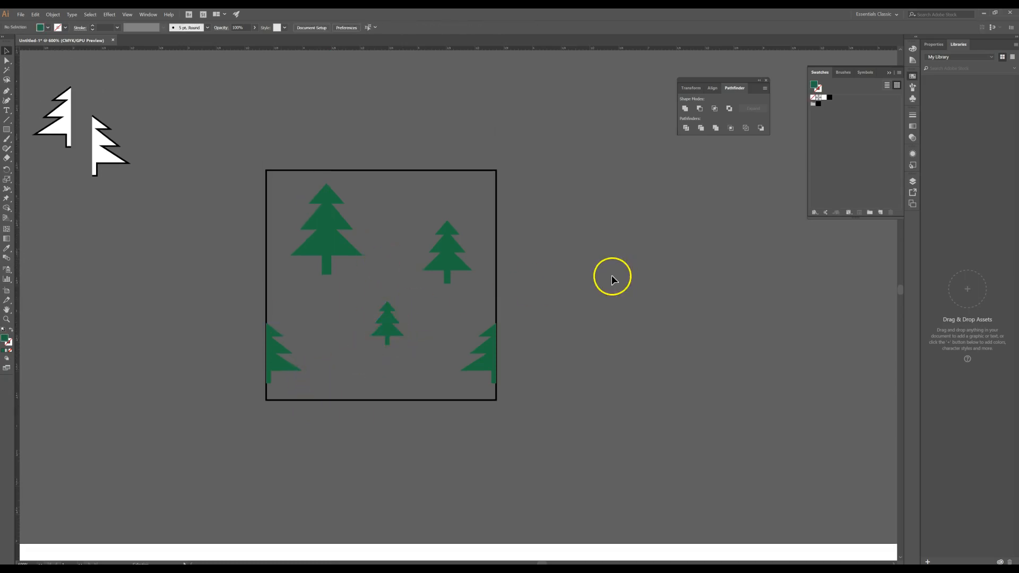
Step: Draw a band 2 in wide and about 0.17 in tall across the tile's middle and fill it with red FF0000
{"action": "left_click", "coordinate": [6, 129]}
{"action": "mouse_move", "coordinate": [267, 282]}
{"action": "left_mouse_down"}
{"action": "mouse_move", "coordinate": [428, 319]}
{"action": "mouse_move", "coordinate": [496, 301]}
{"action": "left_mouse_up"}
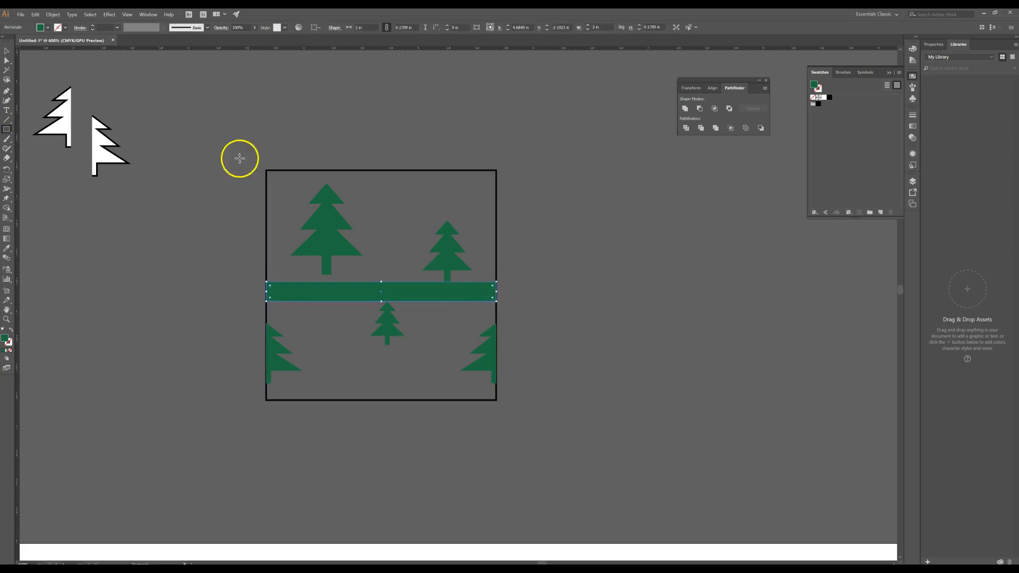
{"action": "double_click", "coordinate": [5, 336]}
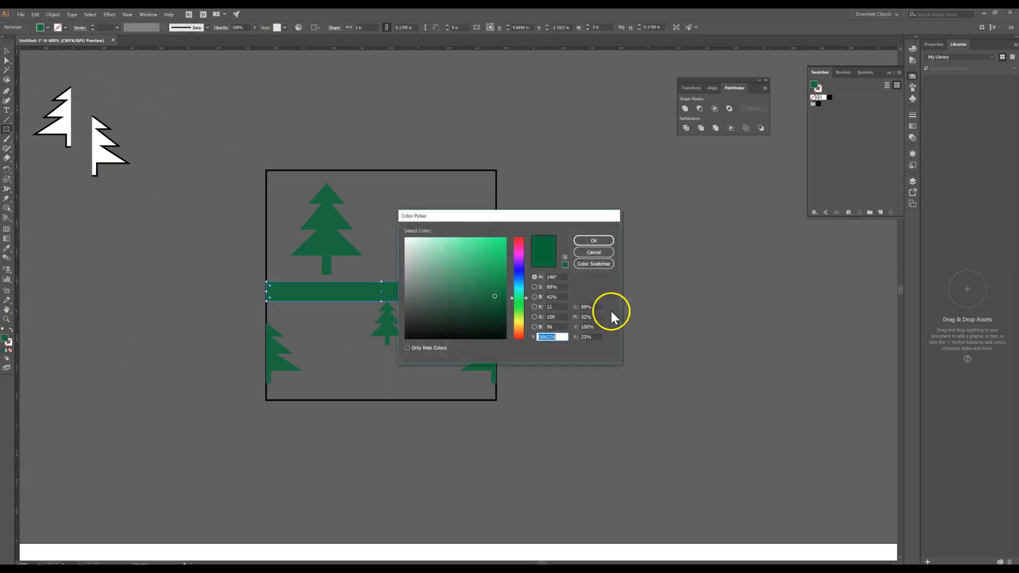
{"action": "left_click_drag", "start_coordinate": [522, 246], "coordinate": [511, 234]}
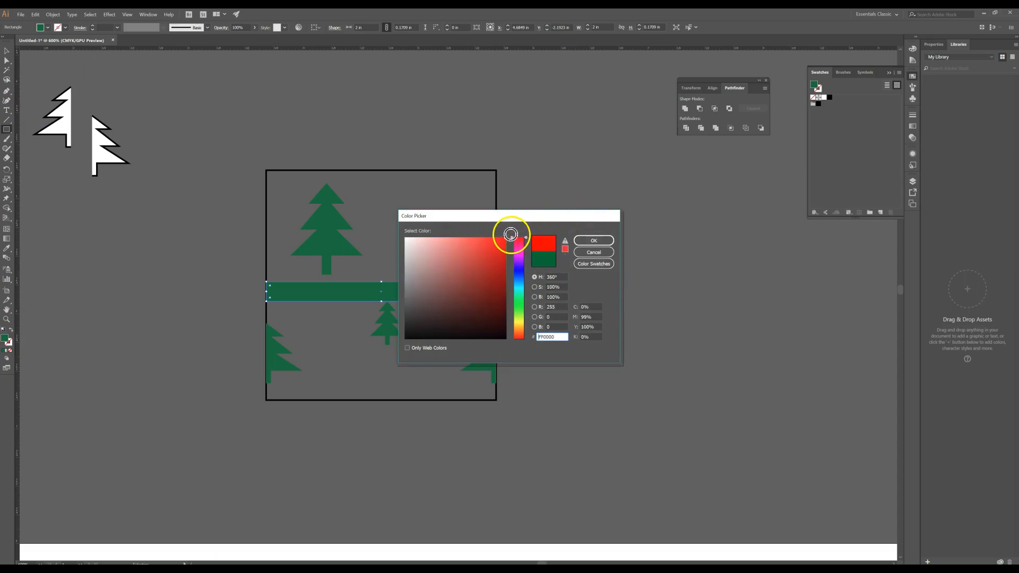
{"action": "left_click", "coordinate": [592, 241]}
{"action": "left_click", "coordinate": [6, 50]}
{"action": "left_click", "coordinate": [133, 99]}
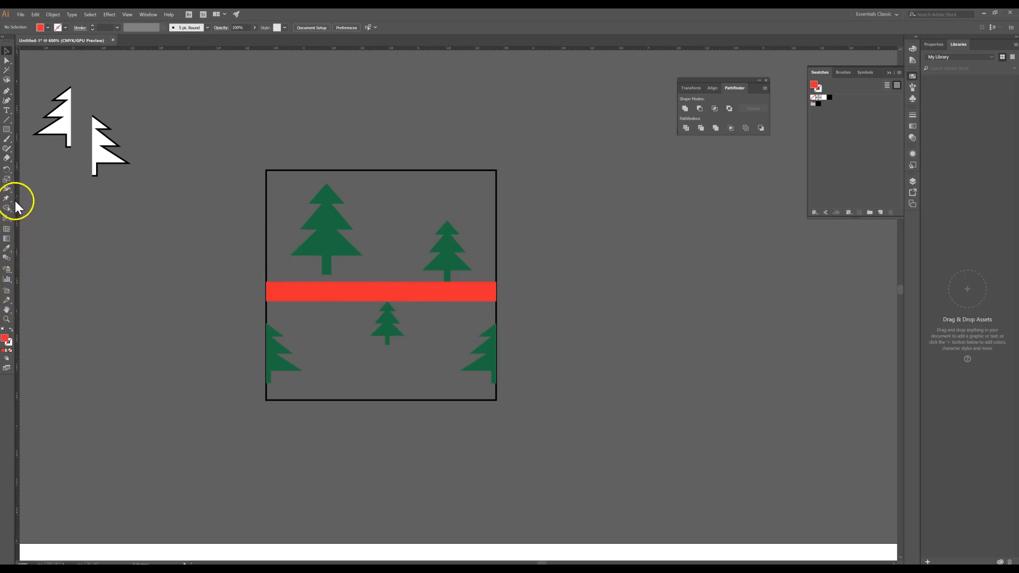
Step: Draw a small diamond about 0.11 in wide with the Pen tool between the large and medium trees
{"action": "left_click", "coordinate": [6, 92]}
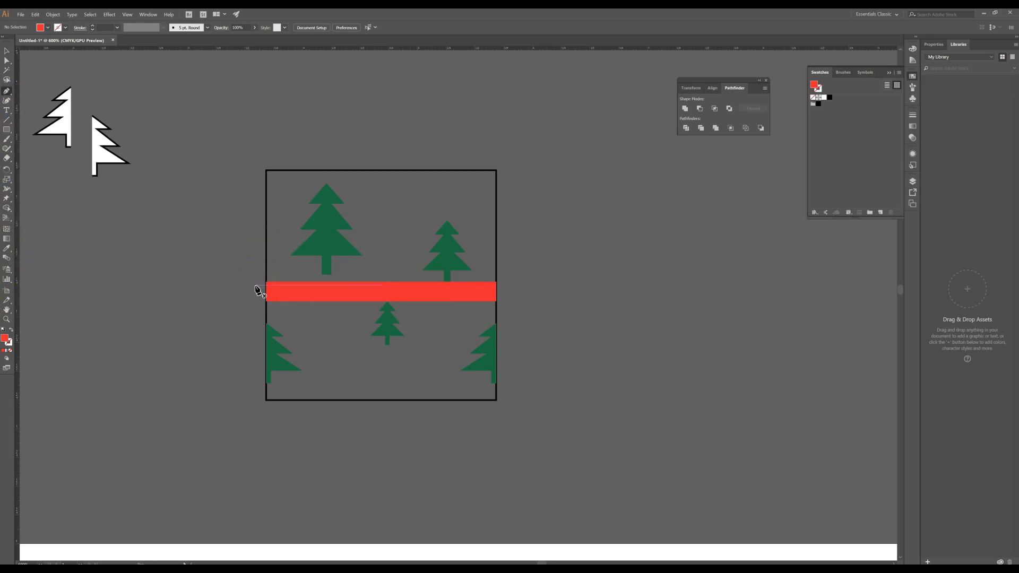
{"action": "key", "text": "ctrl+plus"}
{"action": "key", "text": "ctrl+plus"}
{"action": "left_click_drag", "start_coordinate": [254, 260], "coordinate": [306, 281]}
{"action": "left_click", "coordinate": [369, 169]}
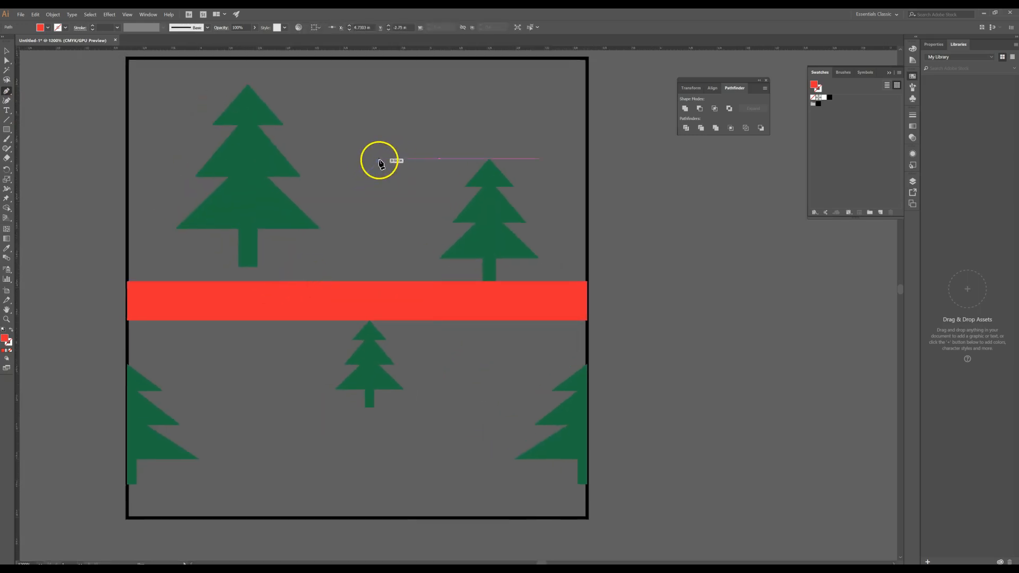
{"action": "left_click", "coordinate": [382, 168]}
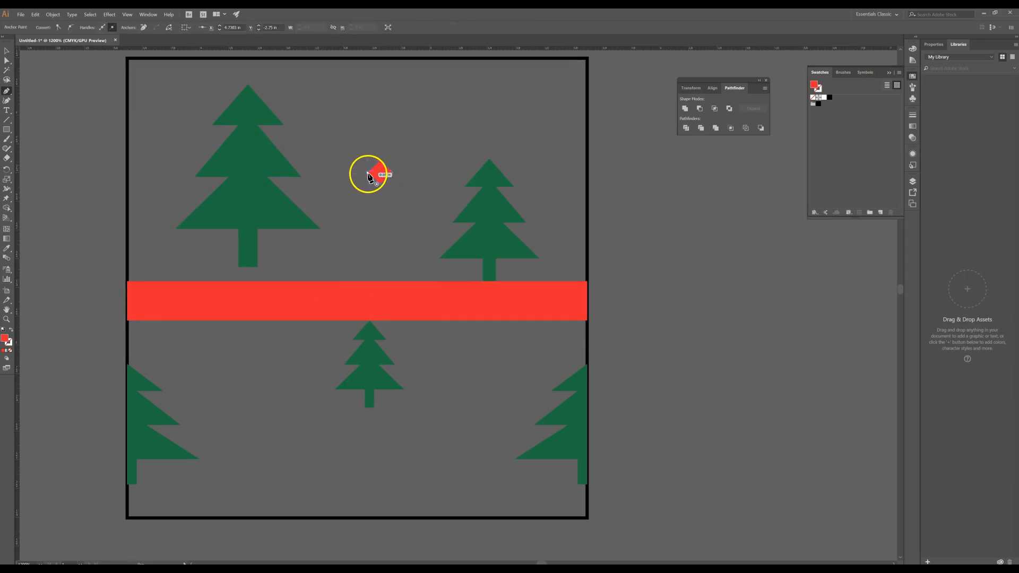
{"action": "left_click", "coordinate": [369, 173]}
{"action": "left_click", "coordinate": [7, 51]}
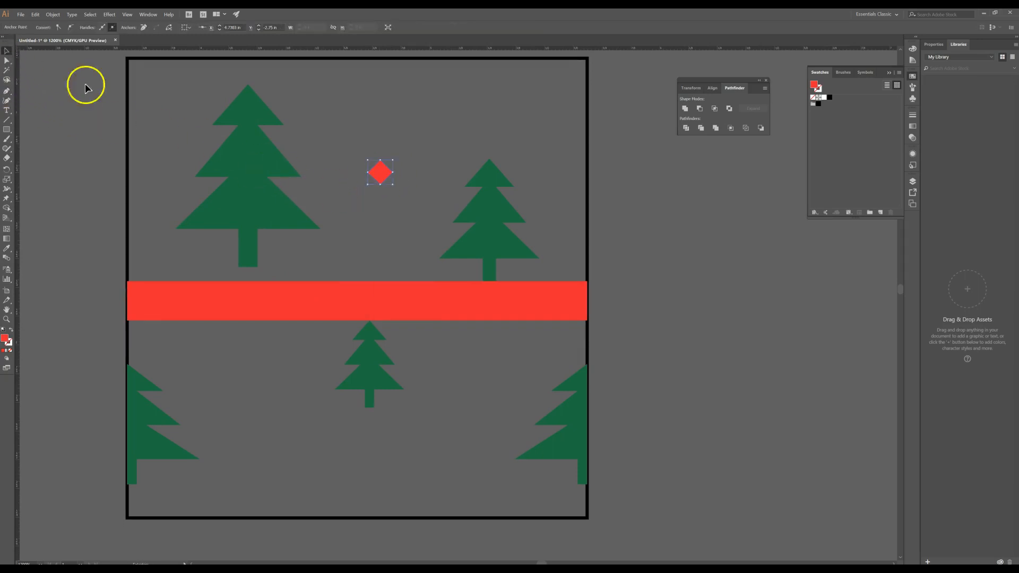
Step: Change the small diamond's fill to white
{"action": "left_click", "coordinate": [418, 136]}
{"action": "left_click", "coordinate": [377, 173]}
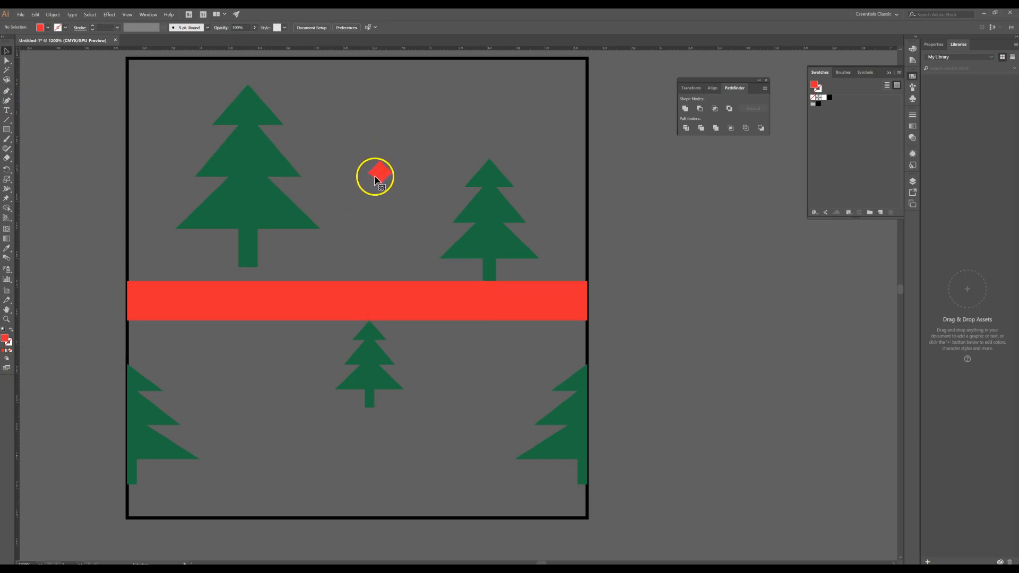
{"action": "left_click", "coordinate": [47, 27]}
{"action": "left_click", "coordinate": [15, 41]}
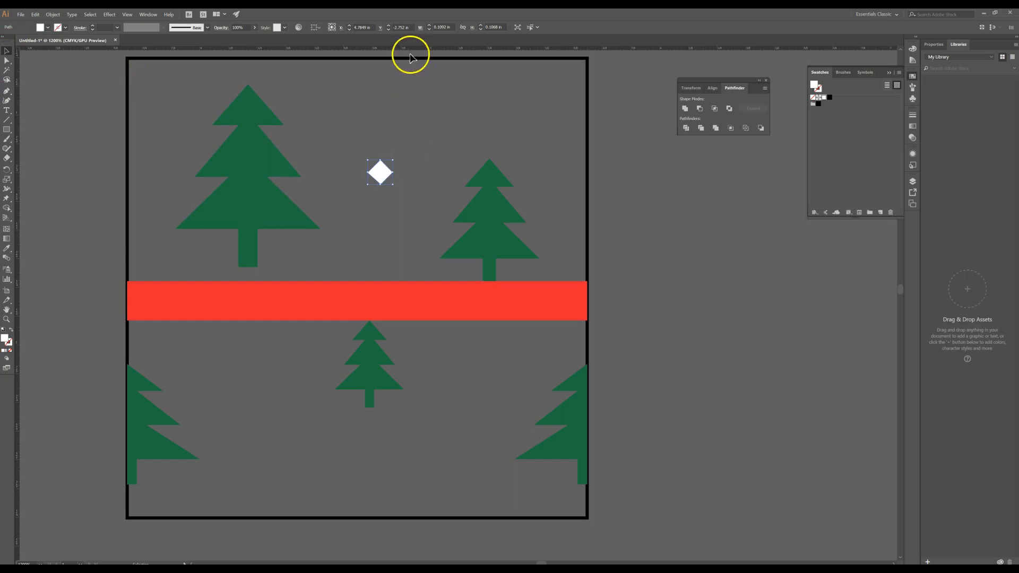
Step: Add a horizontal guide through the vertical centre of the red band
{"action": "left_click", "coordinate": [421, 312]}
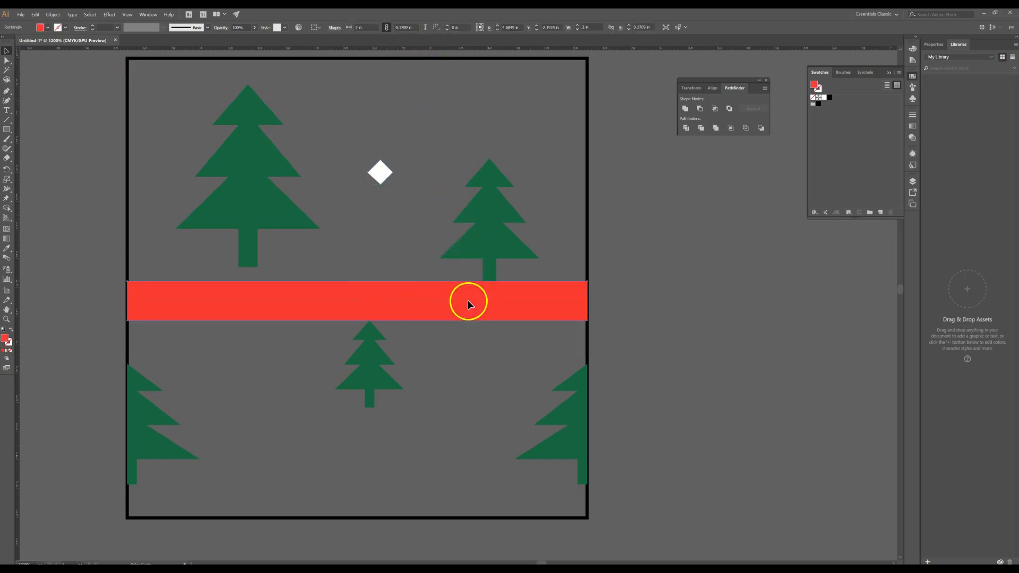
{"action": "left_click_drag", "start_coordinate": [468, 303], "coordinate": [463, 300]}
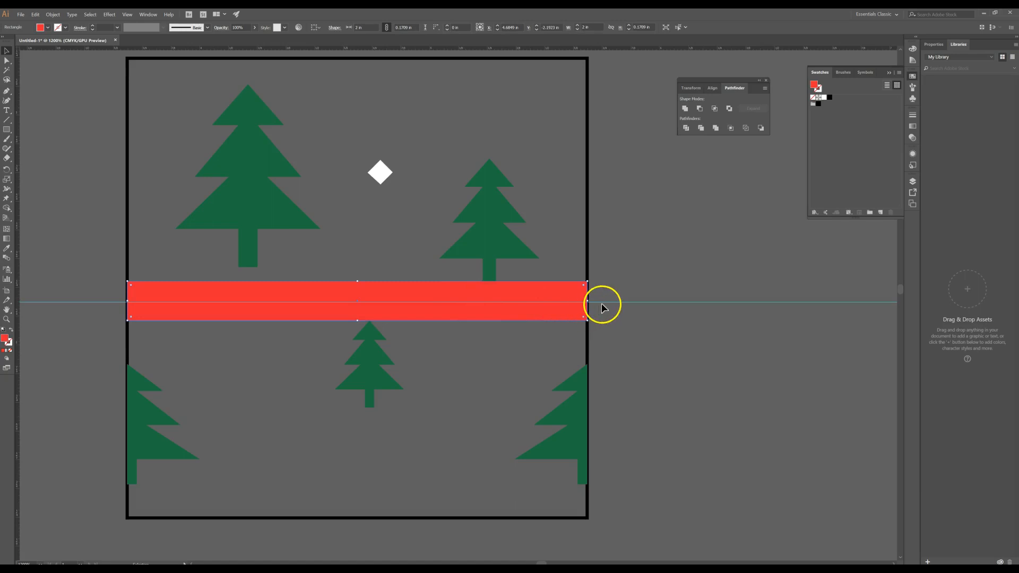
{"action": "left_click_drag", "start_coordinate": [568, 313], "coordinate": [568, 314]}
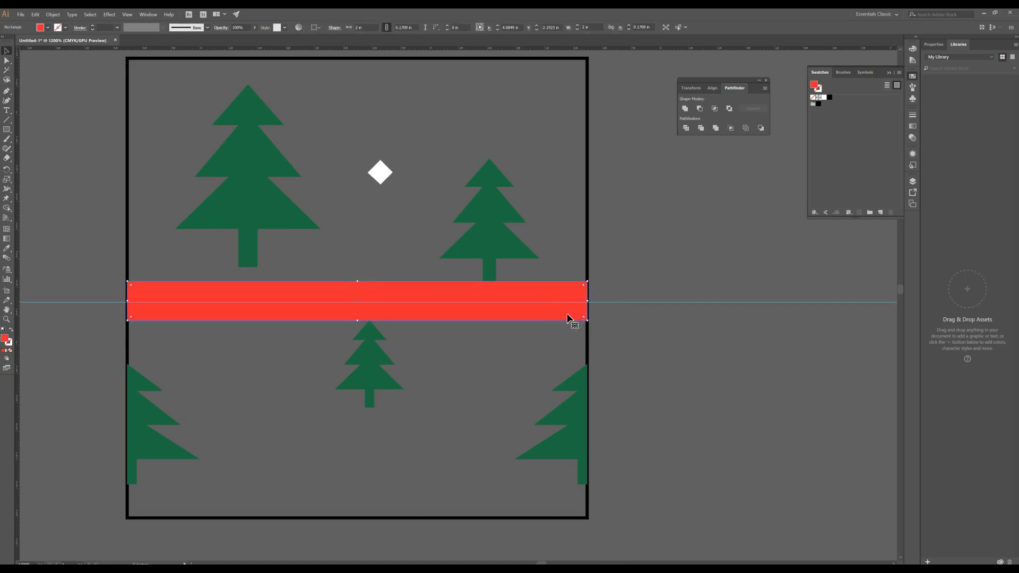
{"action": "left_click", "coordinate": [603, 301]}
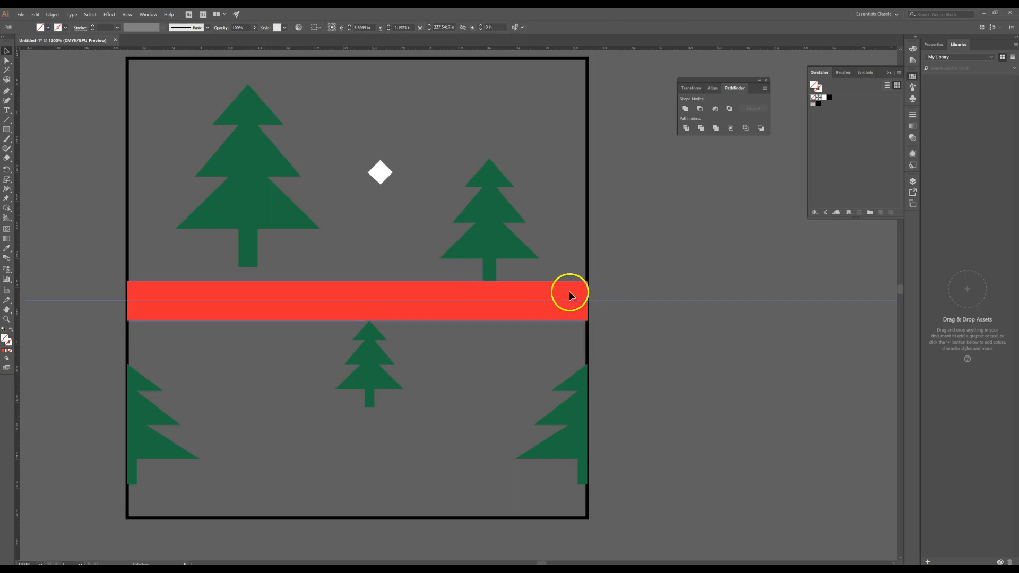
Step: Duplicate the white diamond repeatedly into a rough horizontal row of ten
{"action": "left_click", "coordinate": [378, 174]}
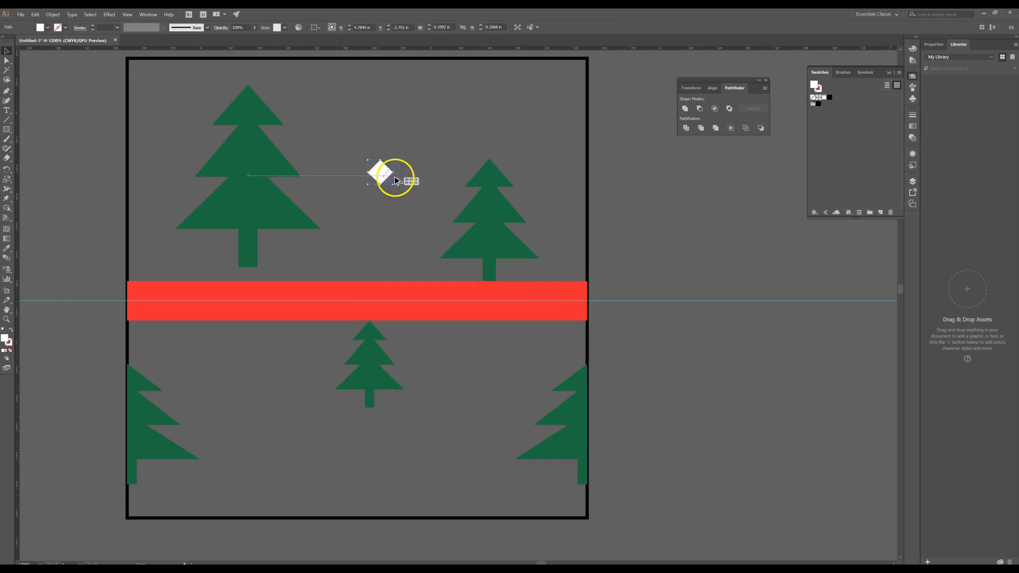
{"action": "left_click_drag", "start_coordinate": [414, 176], "coordinate": [730, 176]}
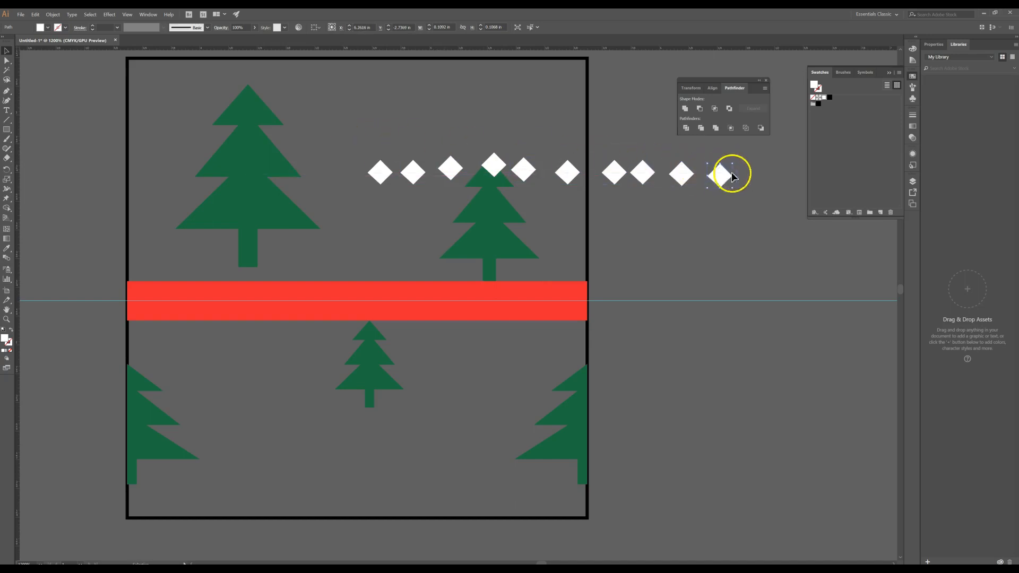
Step: Select only the ten diamonds, align their vertical centres and distribute them evenly across the row
{"action": "key", "text": "ctrl+a"}
{"action": "left_click", "coordinate": [587, 213], "text": "shift"}
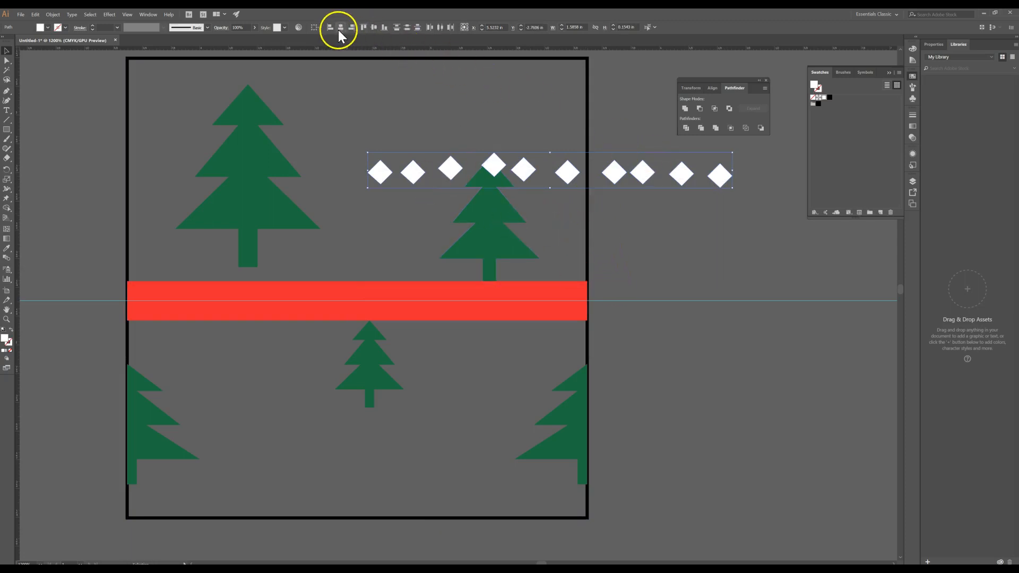
{"action": "left_click", "coordinate": [373, 28]}
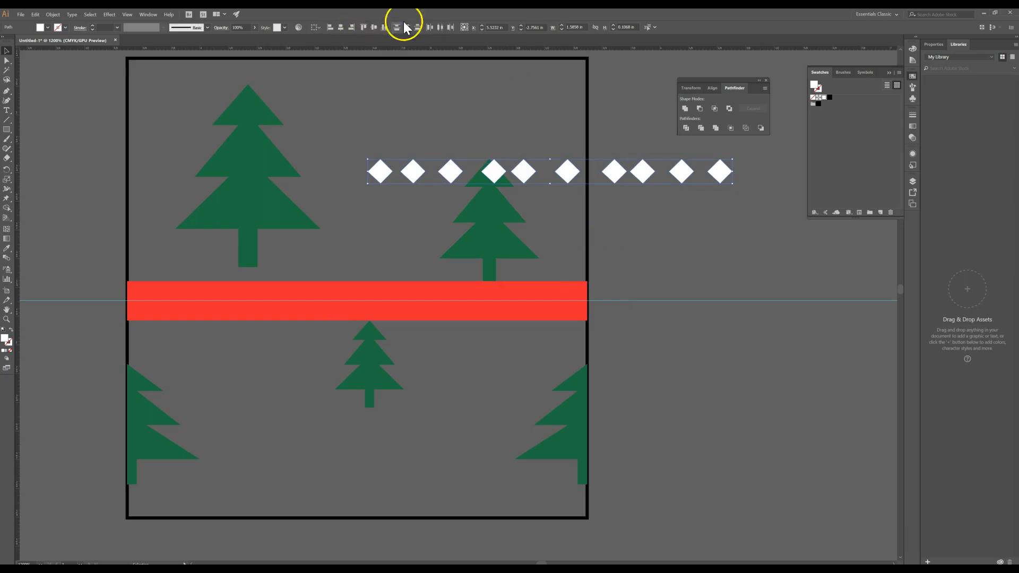
{"action": "left_click", "coordinate": [440, 27]}
{"action": "left_click", "coordinate": [455, 68]}
Step: Select the diamond row without the medium tree and move it to the empty area right of the tile
{"action": "left_click", "coordinate": [366, 143]}
{"action": "left_click_drag", "start_coordinate": [725, 172], "coordinate": [589, 246]}
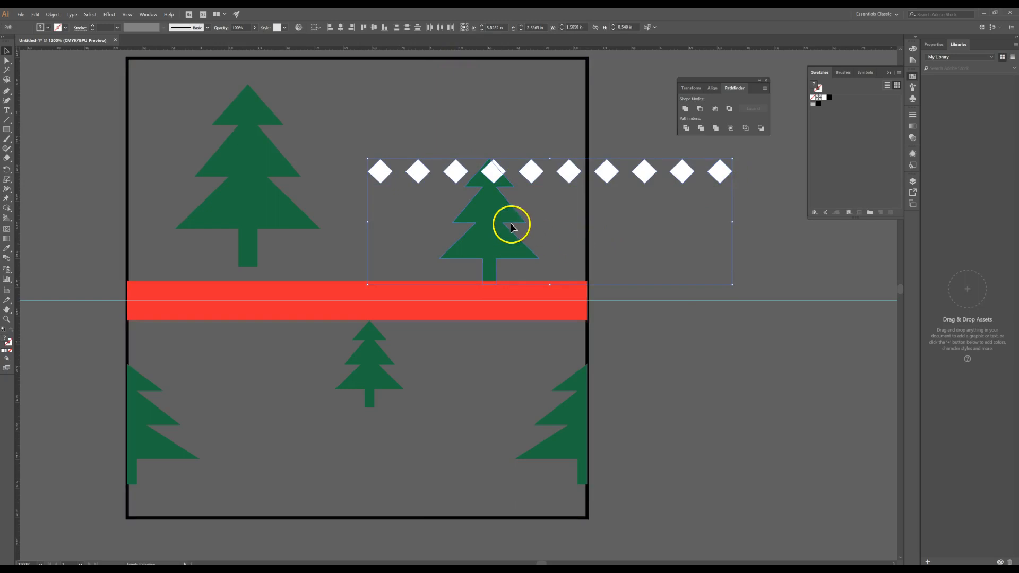
{"action": "left_click", "coordinate": [486, 205], "text": "shift"}
{"action": "left_click_drag", "start_coordinate": [543, 164], "coordinate": [428, 266]}
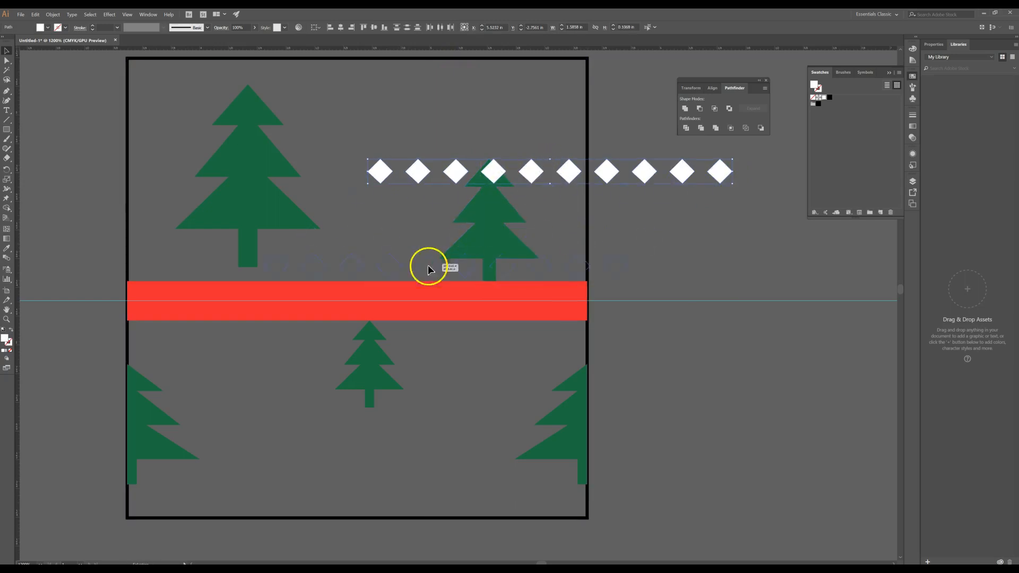
{"action": "left_click_drag", "start_coordinate": [387, 296], "coordinate": [666, 249]}
{"action": "left_click_drag", "start_coordinate": [749, 364], "coordinate": [767, 364]}
{"action": "scroll", "coordinate": [648, 341], "scroll_direction": "right", "scroll_amount": 5}
{"action": "left_click", "coordinate": [667, 335]}
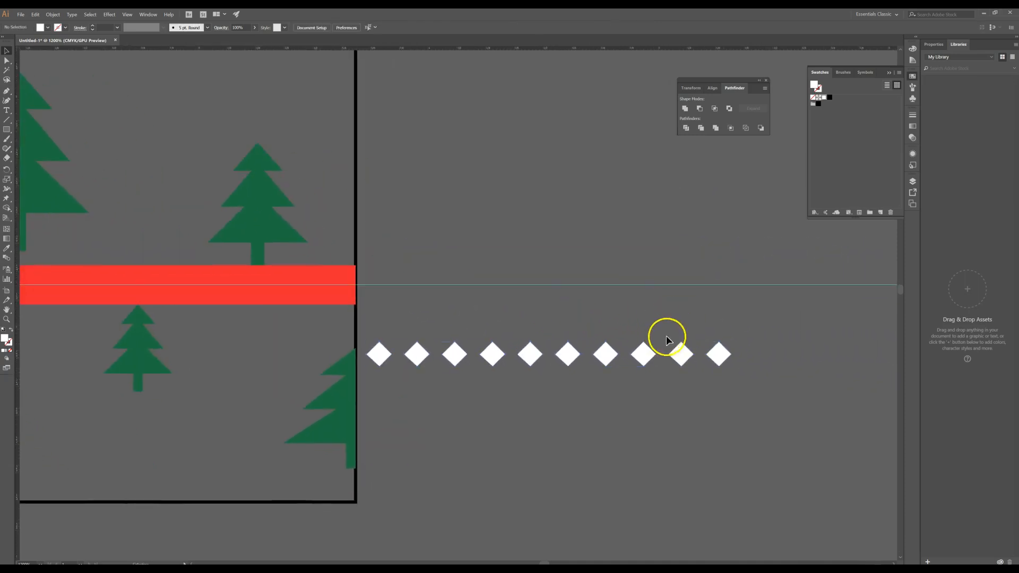
Step: Extend the row to fourteen diamonds with copies, and make all of them vertically centred and evenly spaced
{"action": "left_click_drag", "start_coordinate": [724, 359], "coordinate": [856, 353]}
{"action": "left_click_drag", "start_coordinate": [342, 308], "coordinate": [859, 357]}
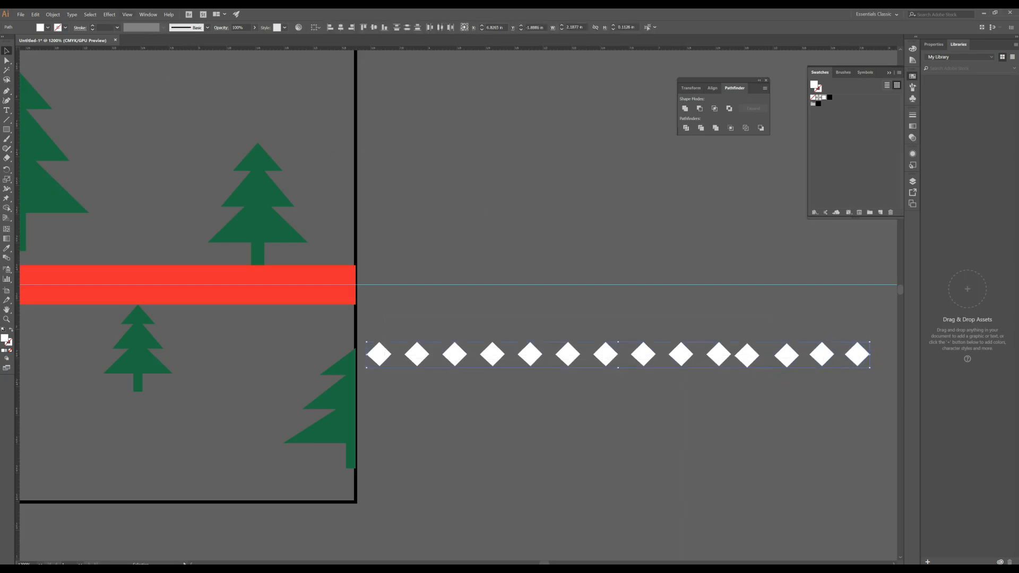
{"action": "left_click", "coordinate": [375, 27]}
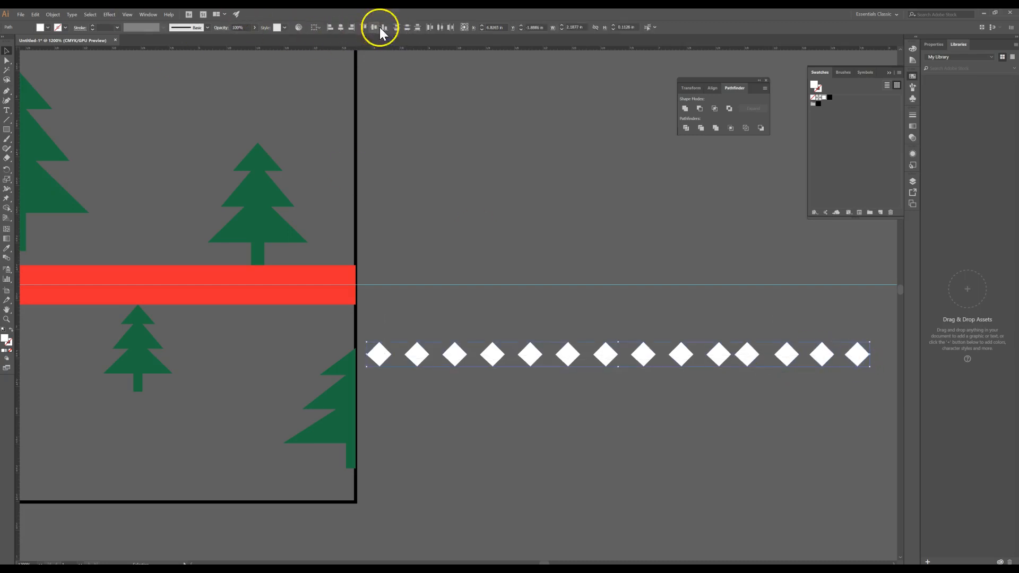
{"action": "left_click", "coordinate": [439, 30]}
Step: Move the diamond row onto the red band, centred on the guide with the last diamond centred on the tile's right edge
{"action": "left_click_drag", "start_coordinate": [562, 318], "coordinate": [716, 319]}
{"action": "left_click_drag", "start_coordinate": [716, 357], "coordinate": [125, 288]}
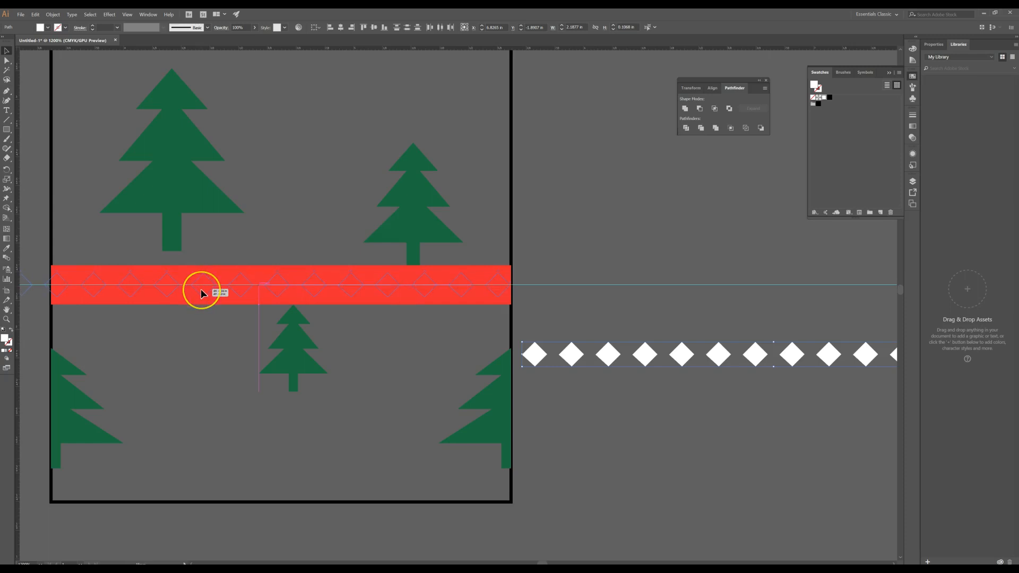
{"action": "left_click_drag", "start_coordinate": [200, 289], "coordinate": [215, 289]}
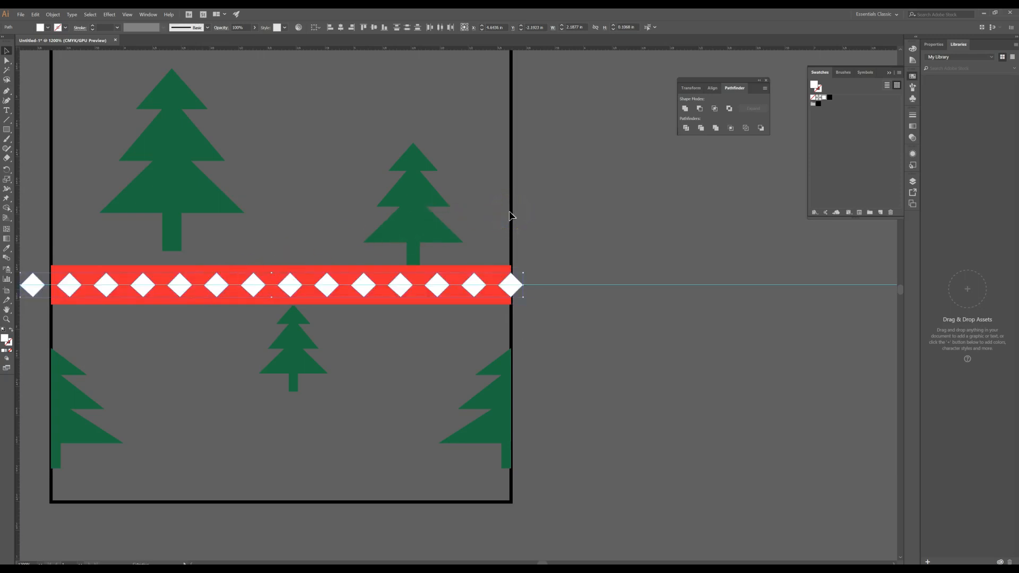
{"action": "left_click", "coordinate": [531, 236]}
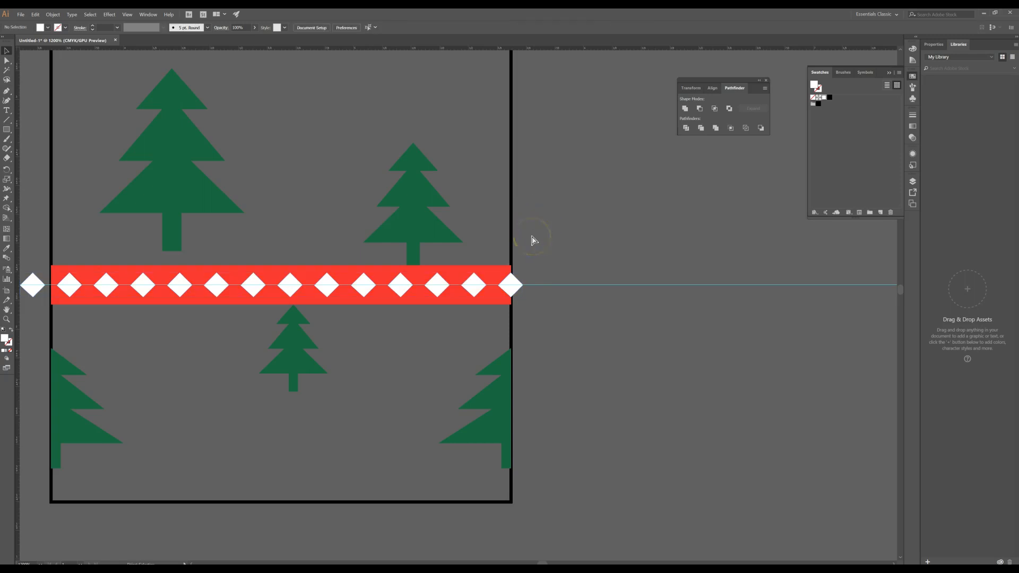
Step: Delete the extra diamond that lies outside the tile's left edge
{"action": "key", "text": "ctrl+plus"}
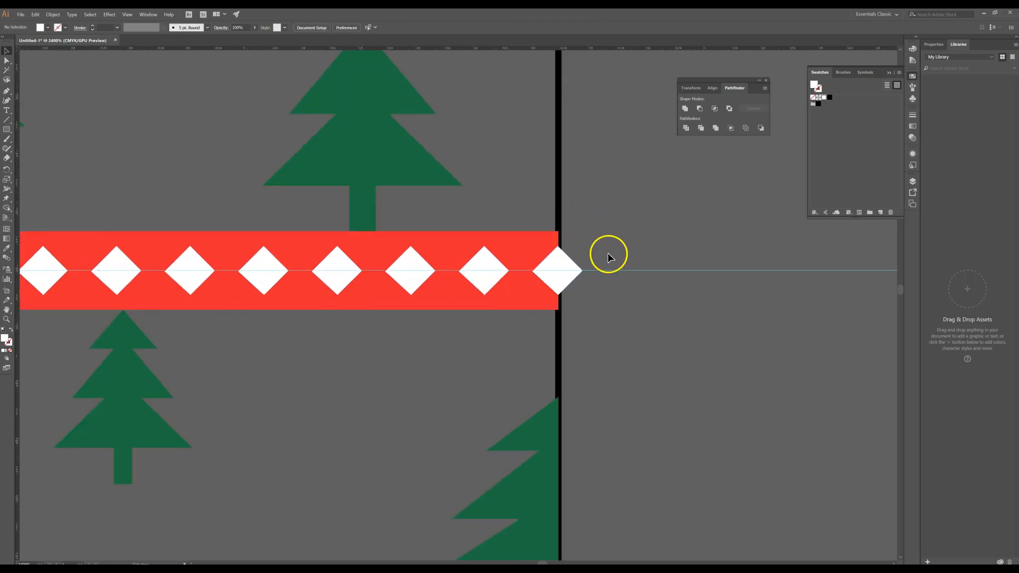
{"action": "key", "text": "ctrl+minus"}
{"action": "key", "text": "ctrl+minus"}
{"action": "key", "text": "ctrl+minus"}
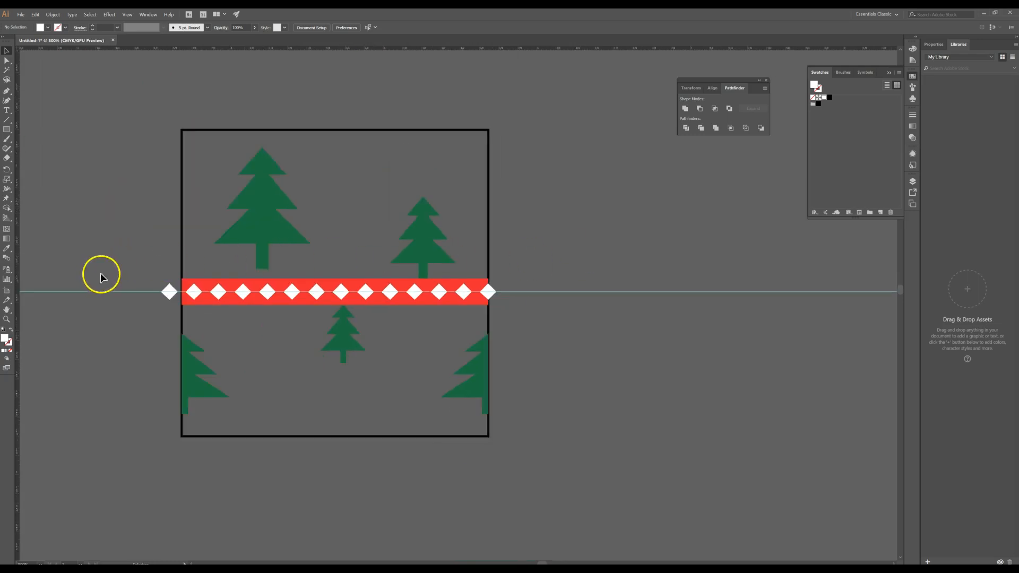
{"action": "left_click", "coordinate": [174, 290]}
{"action": "key", "text": "Delete"}
{"action": "left_click", "coordinate": [194, 290]}
{"action": "left_click", "coordinate": [223, 292], "text": "shift"}
{"action": "left_click", "coordinate": [245, 292], "text": "shift"}
{"action": "left_click", "coordinate": [268, 291], "text": "shift"}
{"action": "left_click", "coordinate": [292, 292], "text": "shift"}
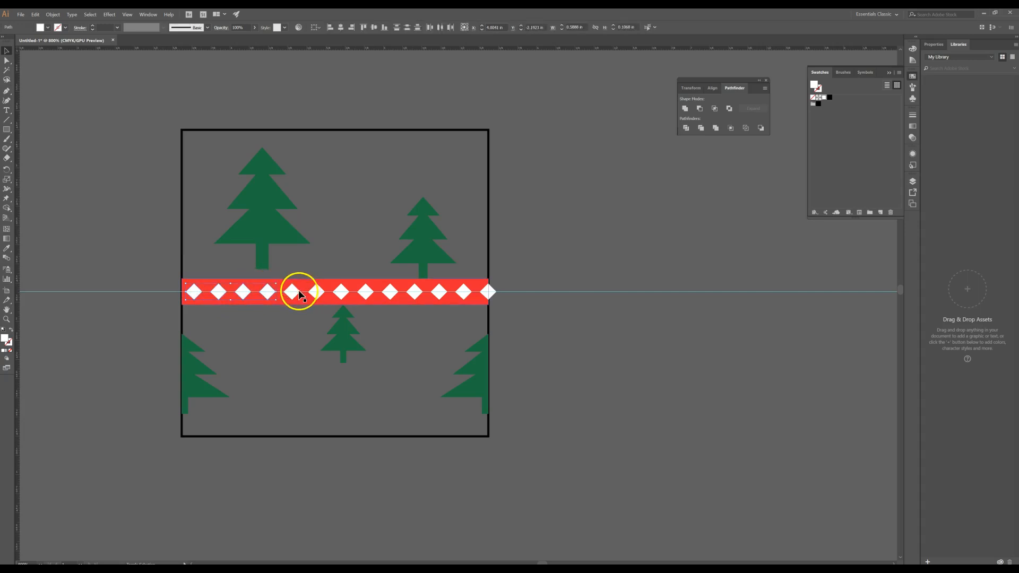
{"action": "left_click", "coordinate": [390, 292], "text": "shift"}
{"action": "left_click", "coordinate": [415, 291], "text": "shift"}
{"action": "left_click", "coordinate": [439, 292], "text": "shift"}
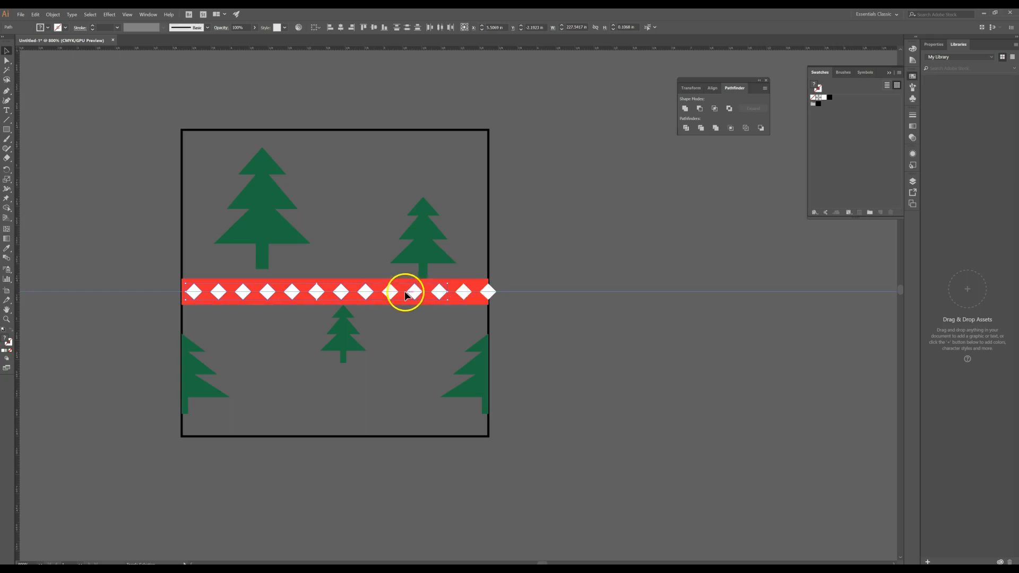
{"action": "left_click", "coordinate": [526, 300]}
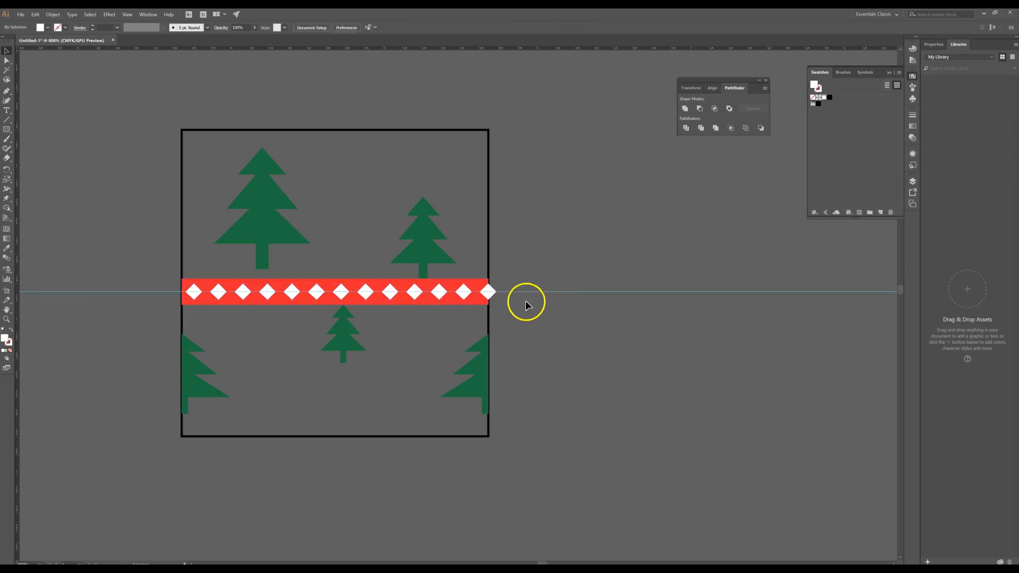
Step: Select only the diamonds, leaving out trees, band and tile outline, and nudge the row to centre the last diamond on the tile's right edge
{"action": "key", "text": "ctrl+a"}
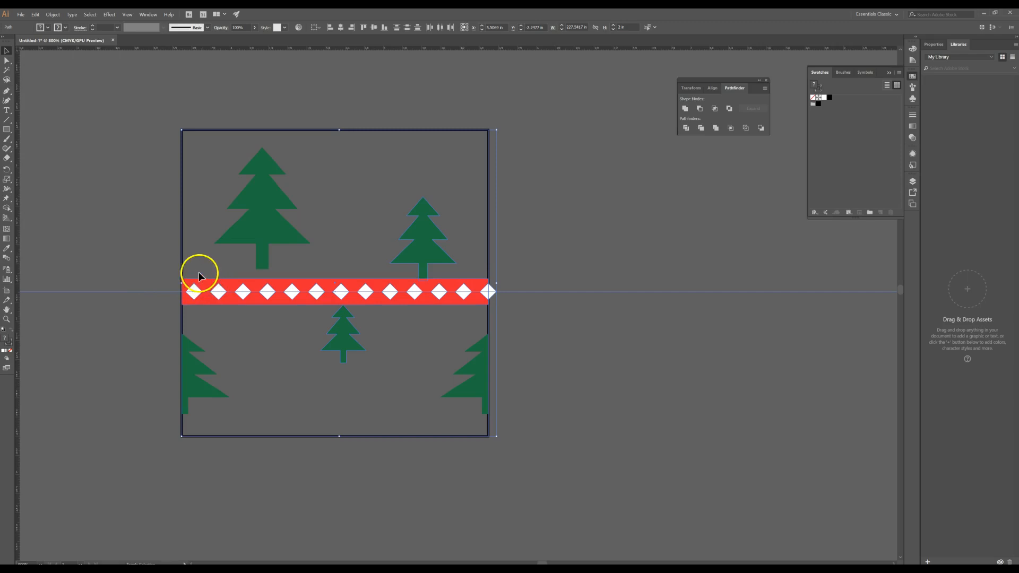
{"action": "left_click", "coordinate": [232, 261]}
{"action": "left_click", "coordinate": [354, 337]}
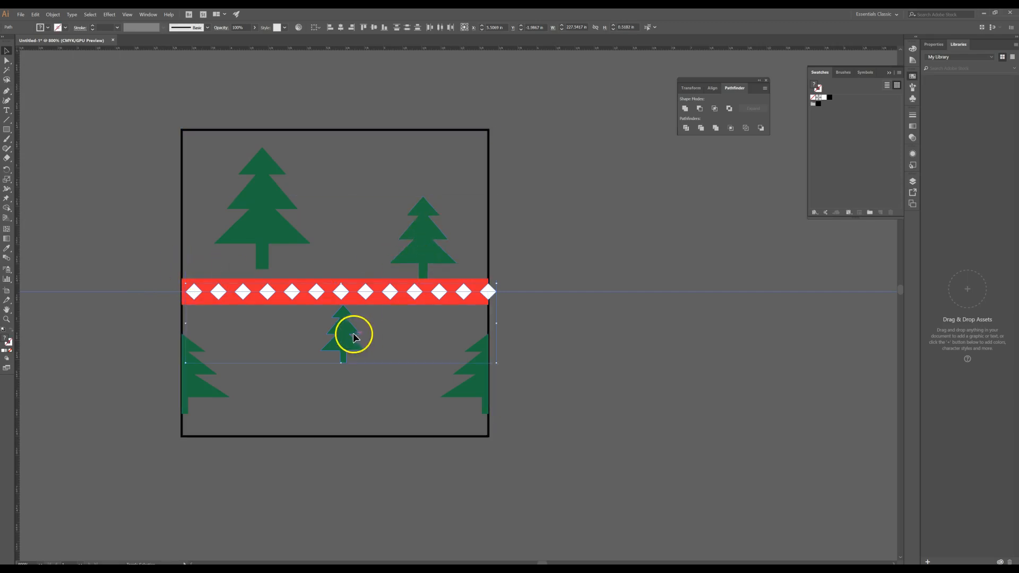
{"action": "key", "text": "a"}
{"action": "key", "text": "ctrl+plus"}
{"action": "key", "text": "ctrl+plus"}
{"action": "key", "text": "ctrl+plus"}
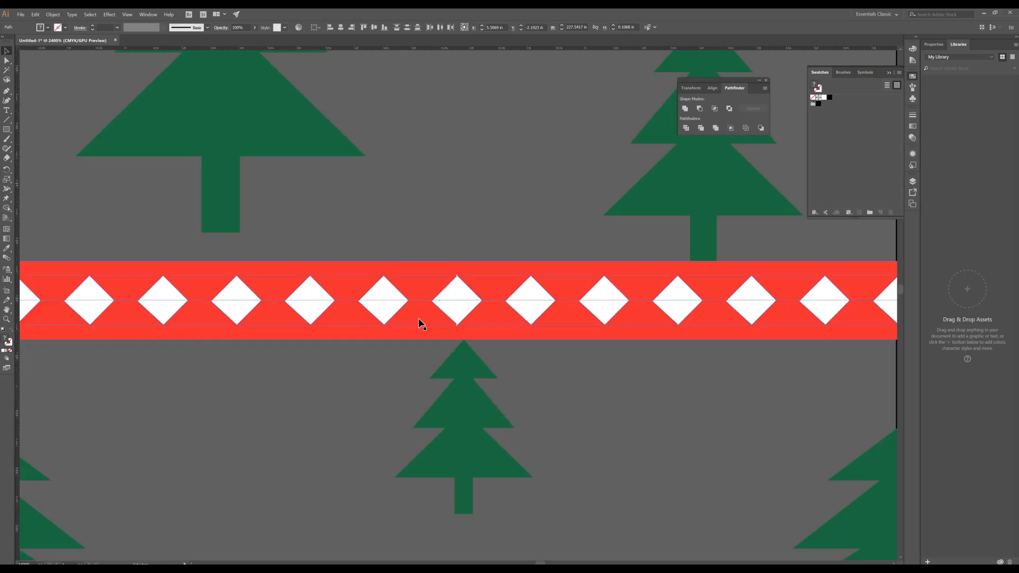
{"action": "left_click_drag", "start_coordinate": [723, 332], "coordinate": [230, 373]}
{"action": "key", "text": "v"}
{"action": "left_click", "coordinate": [298, 308]}
{"action": "mouse_move", "coordinate": [393, 292]}
{"action": "left_mouse_down"}
{"action": "mouse_move", "coordinate": [408, 295]}
{"action": "mouse_move", "coordinate": [397, 295]}
{"action": "left_mouse_up"}
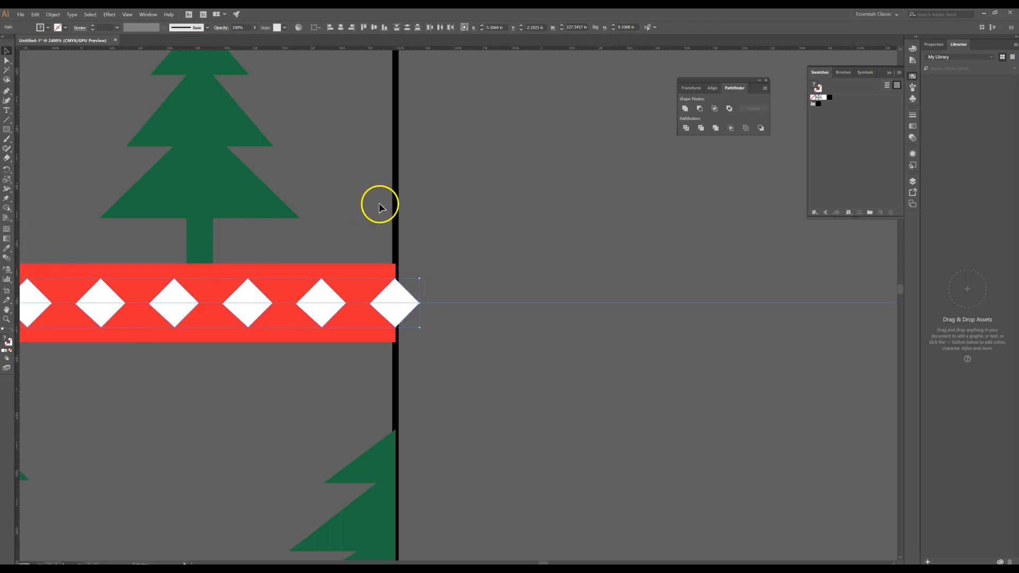
Step: Place a vertical guide on the tile's right edge and check the last diamond's centring against it
{"action": "left_click", "coordinate": [403, 211]}
{"action": "left_click", "coordinate": [396, 215]}
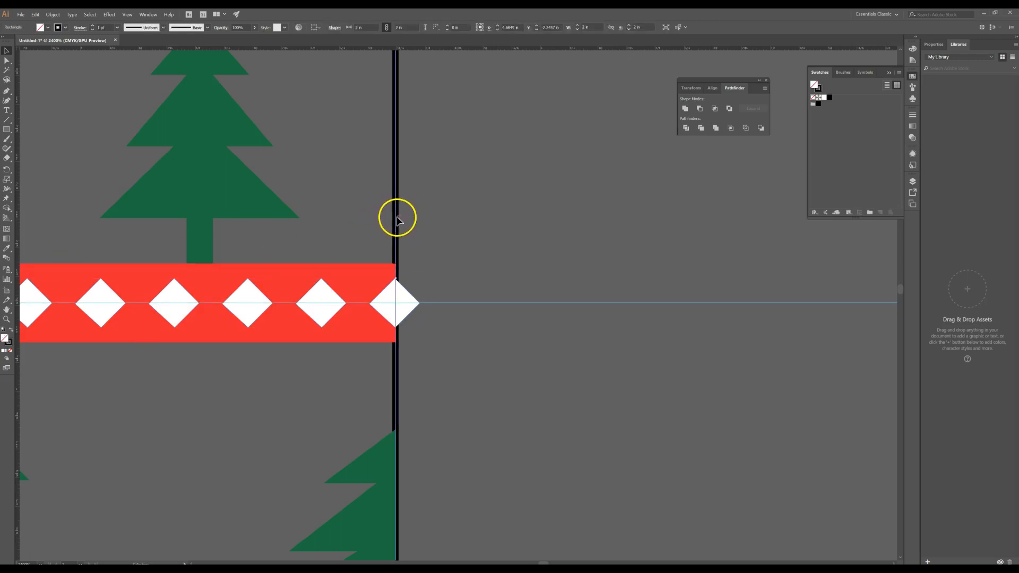
{"action": "left_click", "coordinate": [393, 354]}
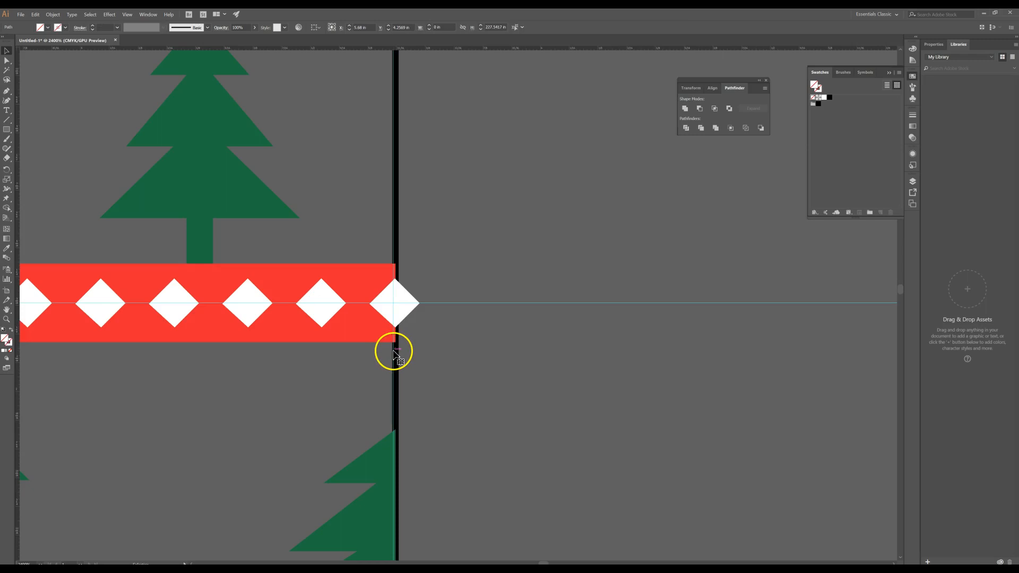
{"action": "left_click_drag", "start_coordinate": [395, 355], "coordinate": [398, 357]}
{"action": "left_click", "coordinate": [421, 351]}
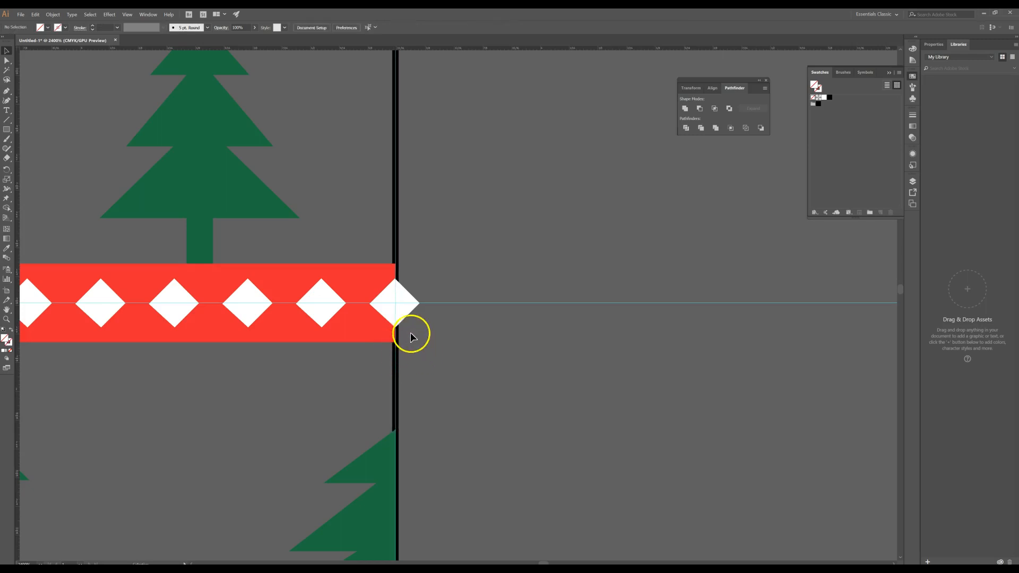
{"action": "left_click", "coordinate": [403, 315]}
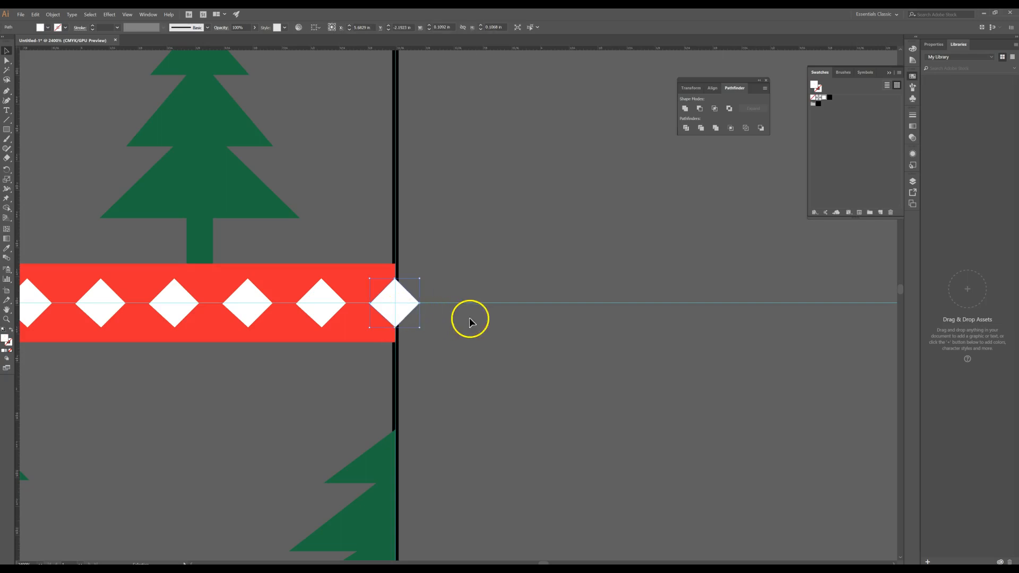
{"action": "key", "text": "a"}
{"action": "key", "text": "ctrl+minus"}
{"action": "key", "text": "ctrl+minus"}
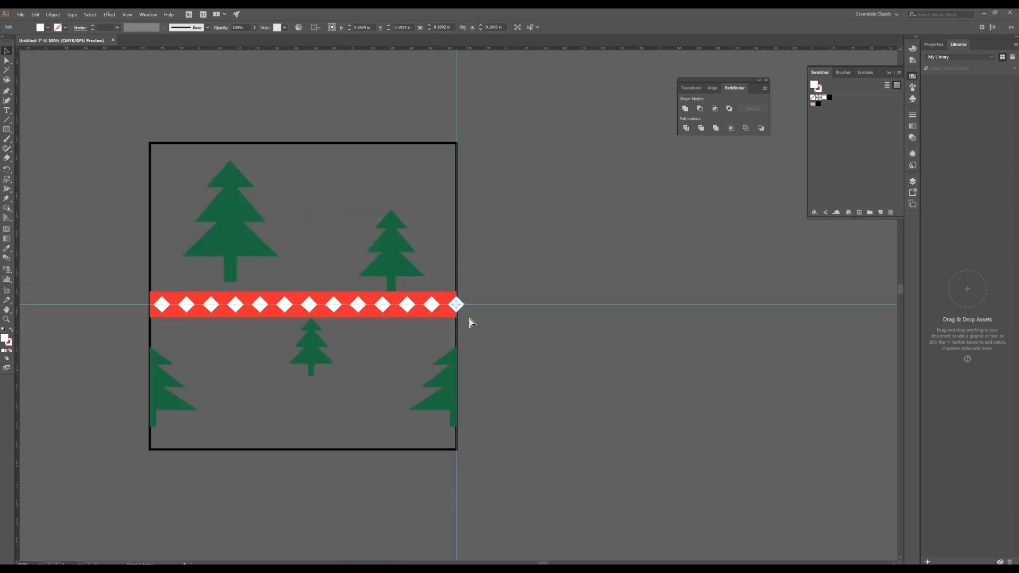
{"action": "key", "text": "ctrl+plus"}
{"action": "key", "text": "ctrl+plus"}
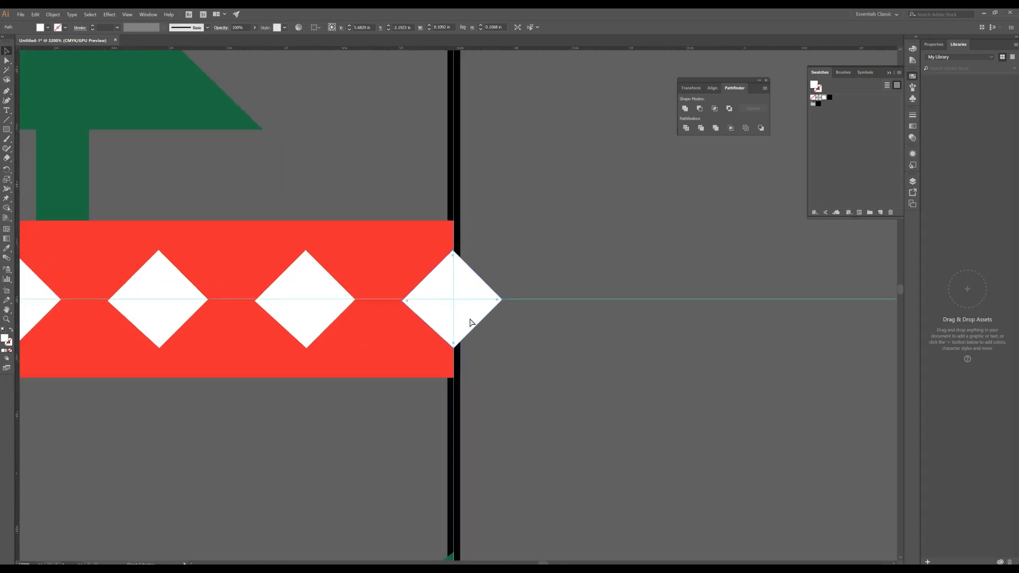
Step: Remove the vertical guide from the tile's right edge
{"action": "left_click", "coordinate": [461, 216]}
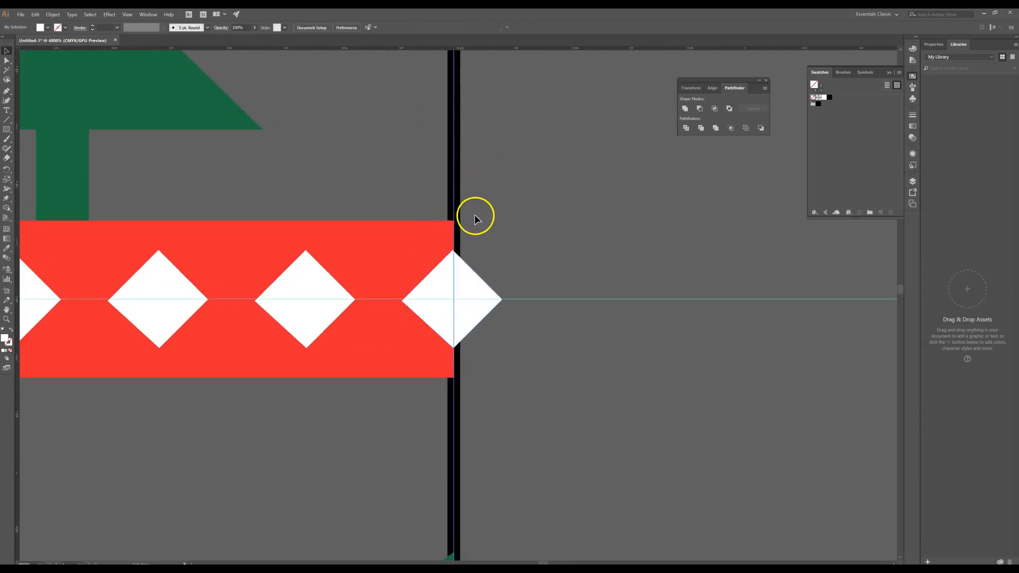
{"action": "left_click", "coordinate": [451, 434]}
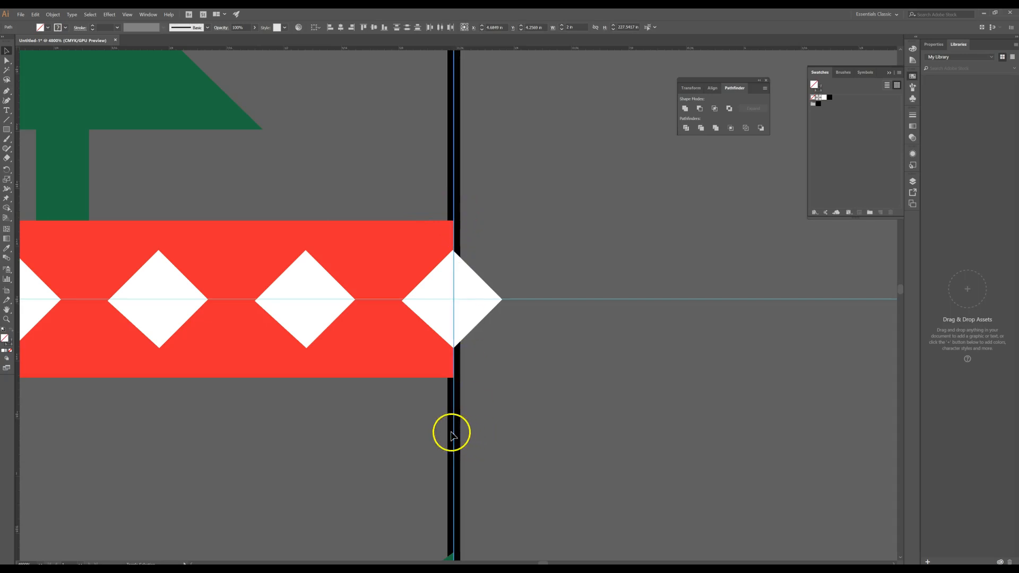
{"action": "left_click", "coordinate": [484, 401]}
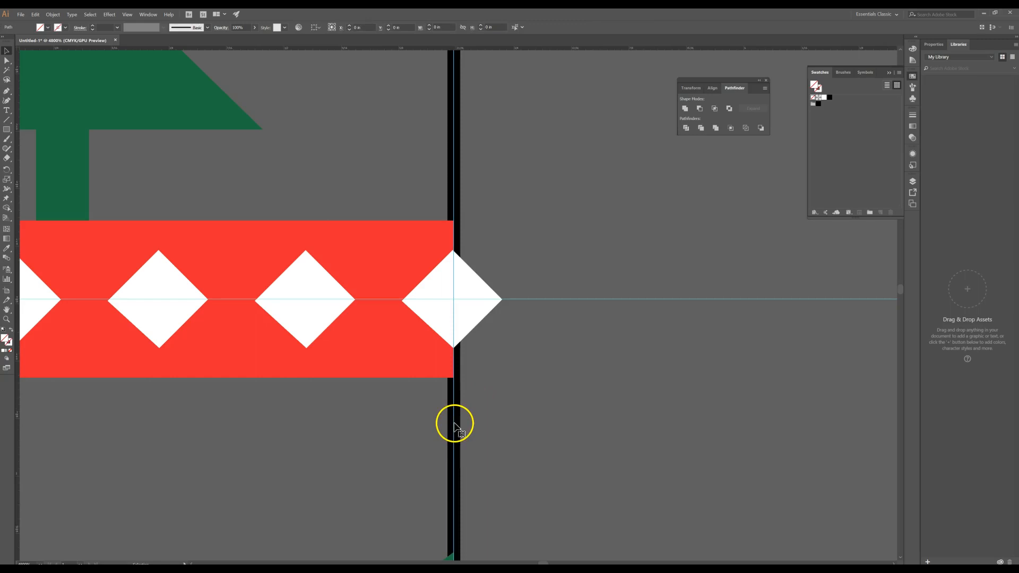
Step: Try to split the last diamond along the stroked tile square with Pathfinder Divide
{"action": "left_click", "coordinate": [459, 364]}
{"action": "left_click", "coordinate": [467, 318], "text": "shift"}
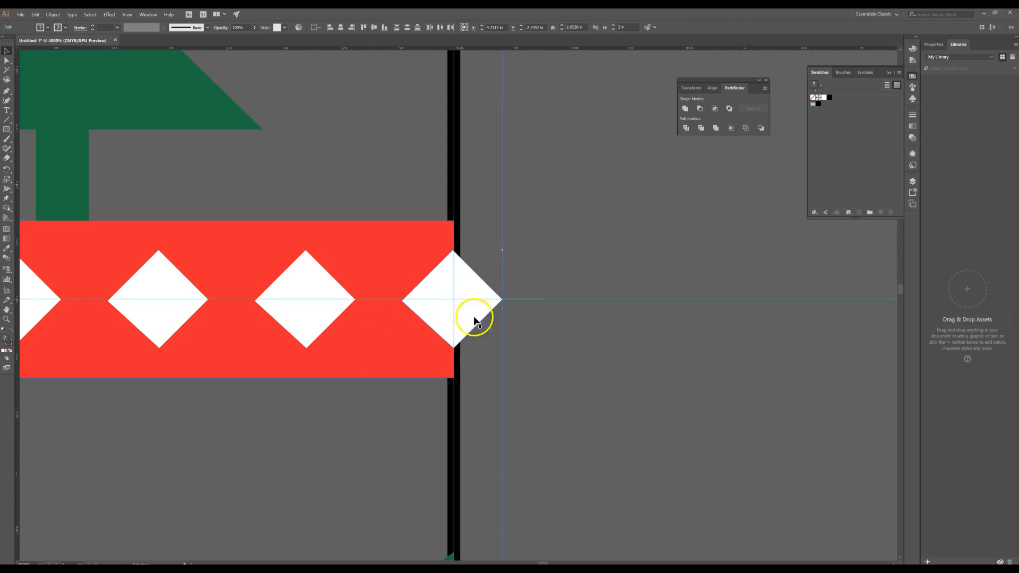
{"action": "left_click", "coordinate": [688, 129]}
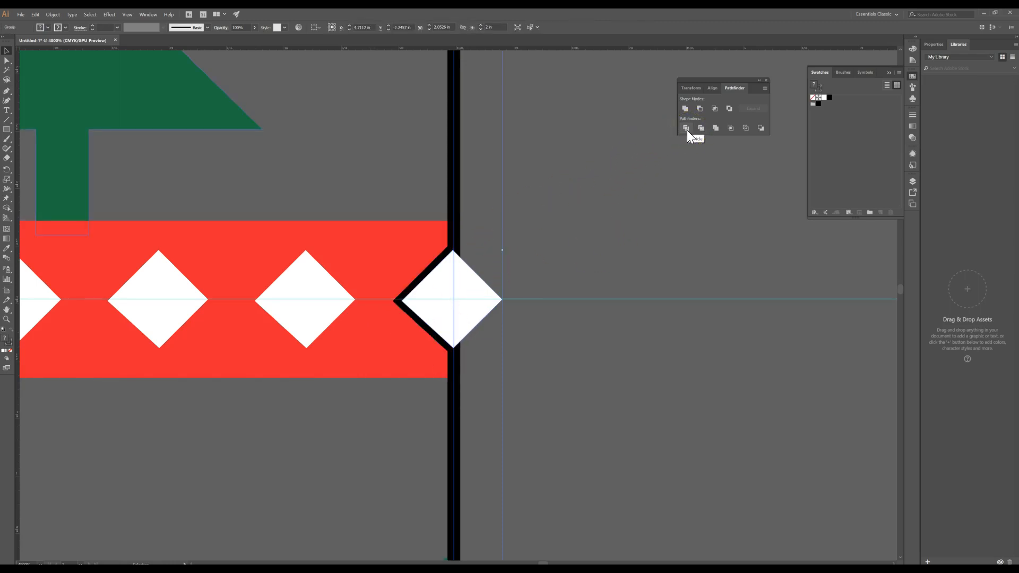
{"action": "left_click", "coordinate": [523, 237]}
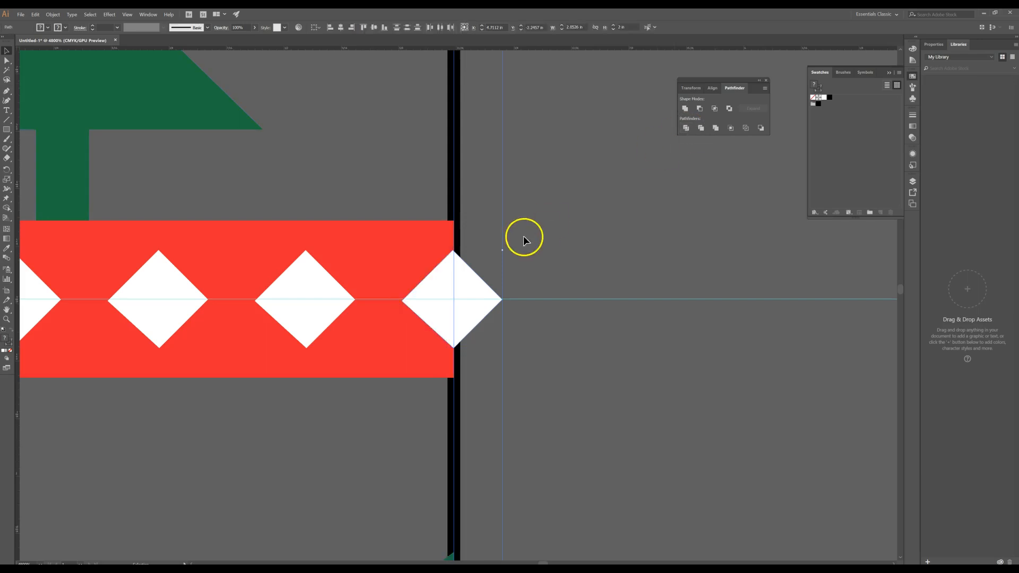
Step: Set the stroke of the tile square to none
{"action": "left_click", "coordinate": [450, 193]}
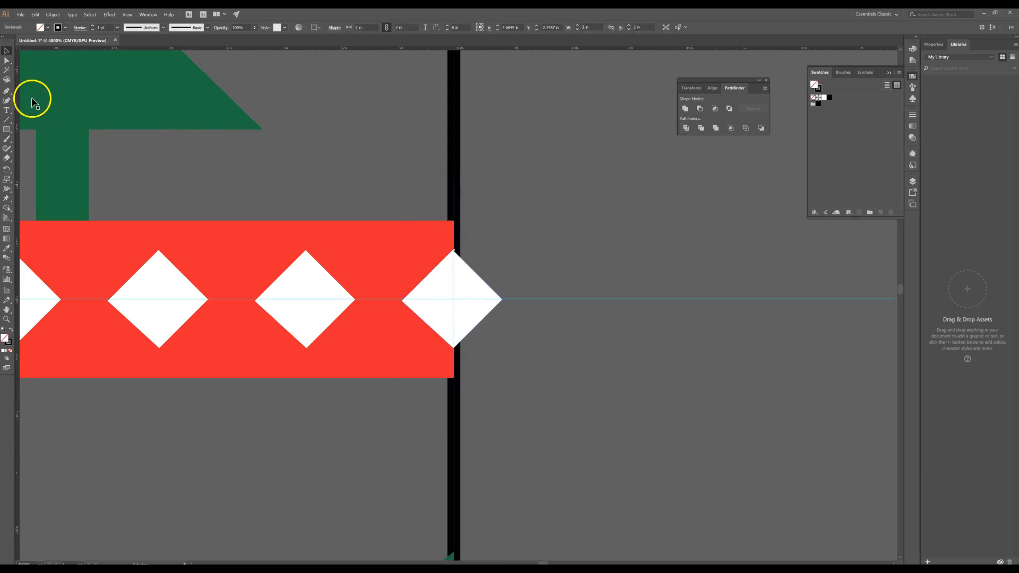
{"action": "left_click", "coordinate": [64, 26]}
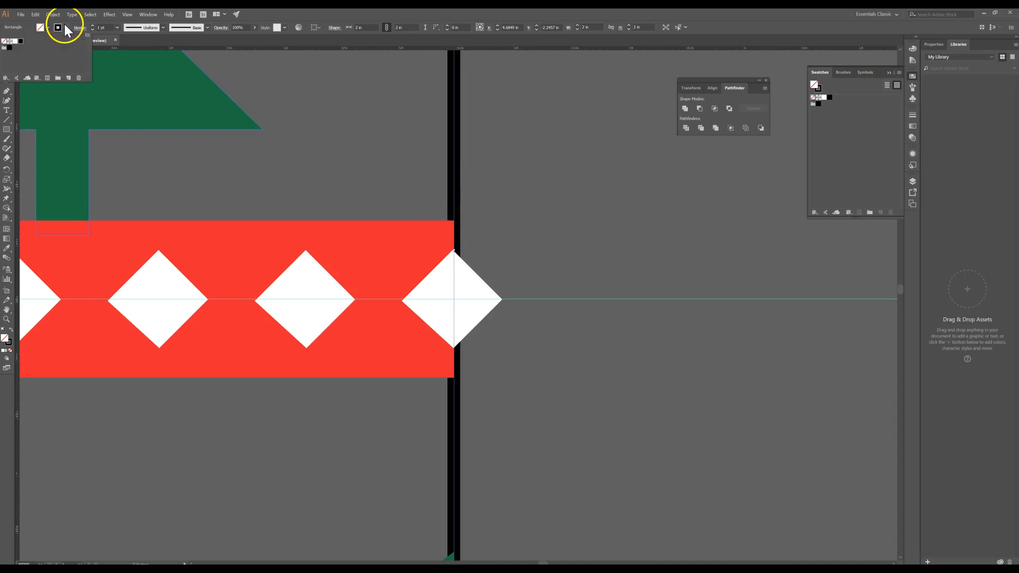
{"action": "left_click", "coordinate": [5, 41]}
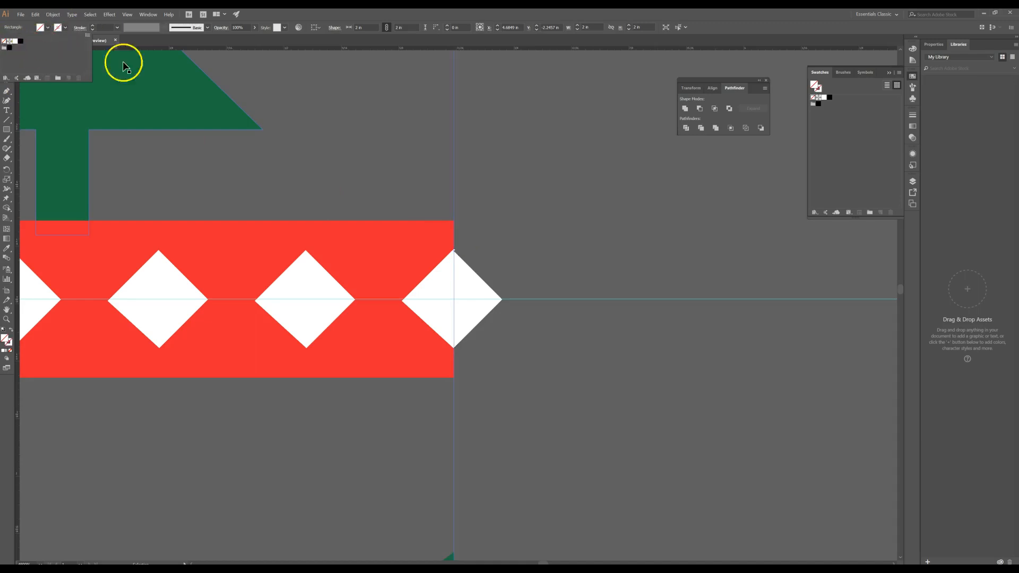
Step: Divide the last diamond with the unstroked tile square using Pathfinder, and ungroup the resulting pieces
{"action": "left_click", "coordinate": [451, 202]}
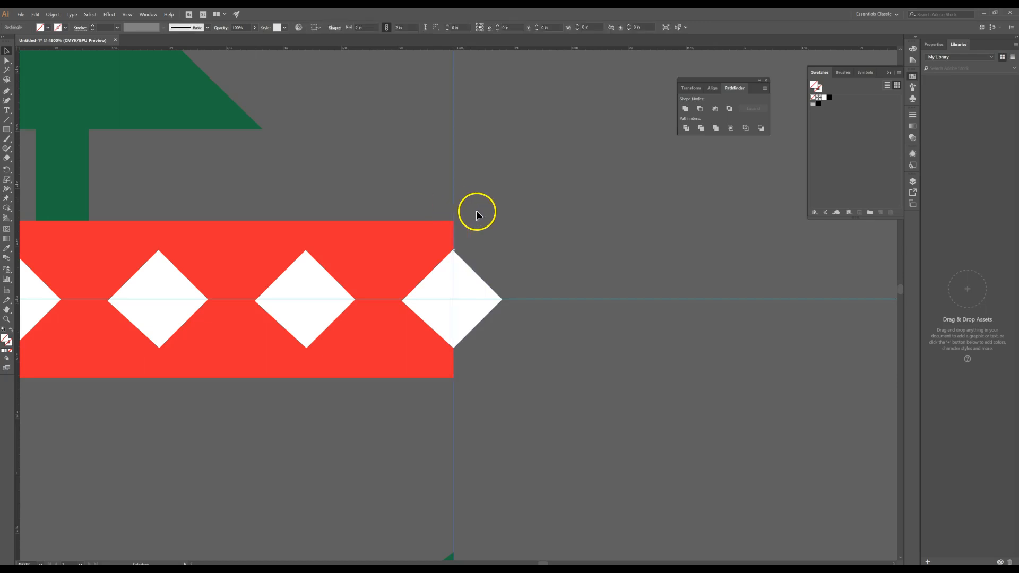
{"action": "left_click", "coordinate": [476, 273]}
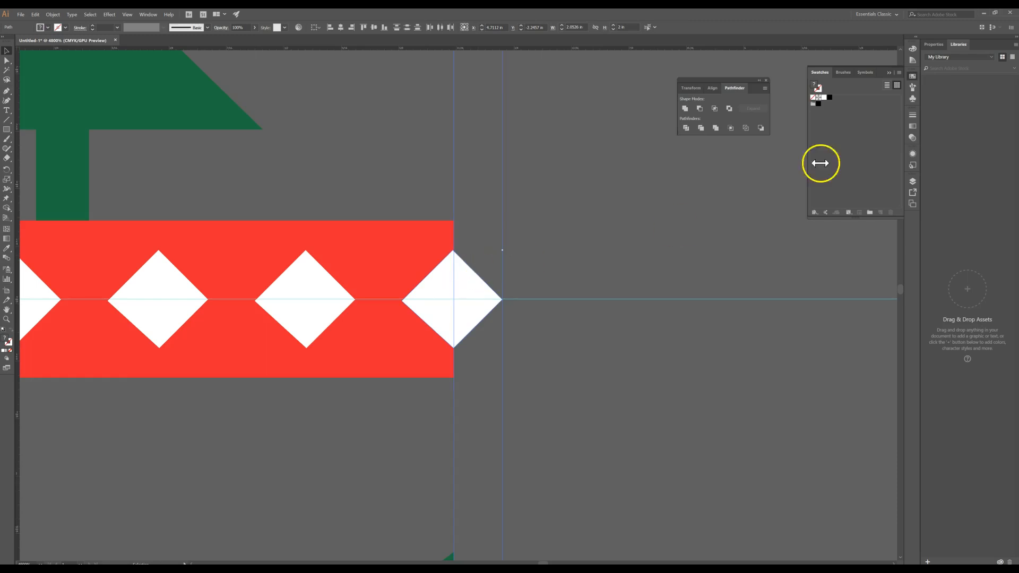
{"action": "left_click", "coordinate": [691, 128]}
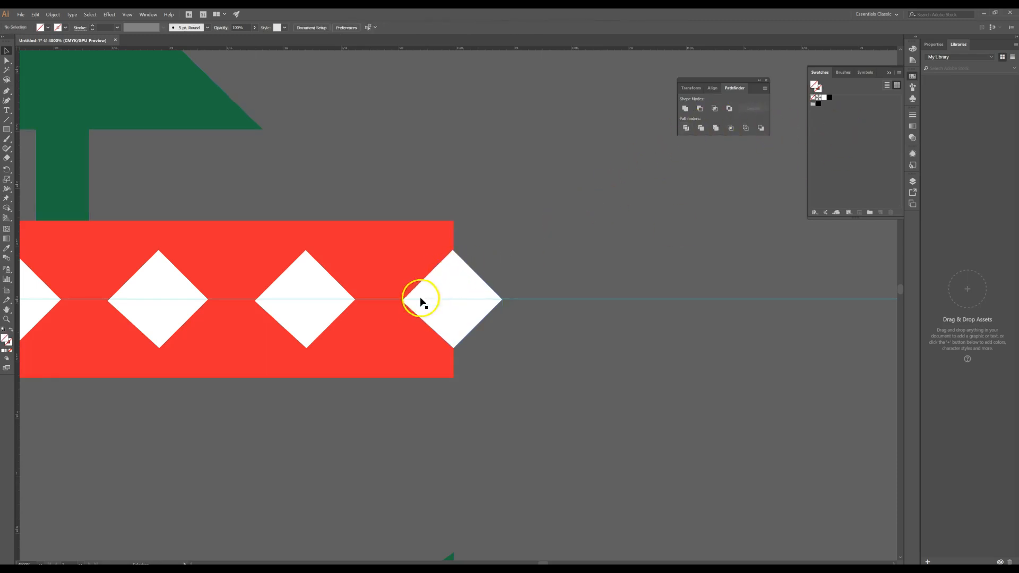
{"action": "right_click", "coordinate": [467, 293]}
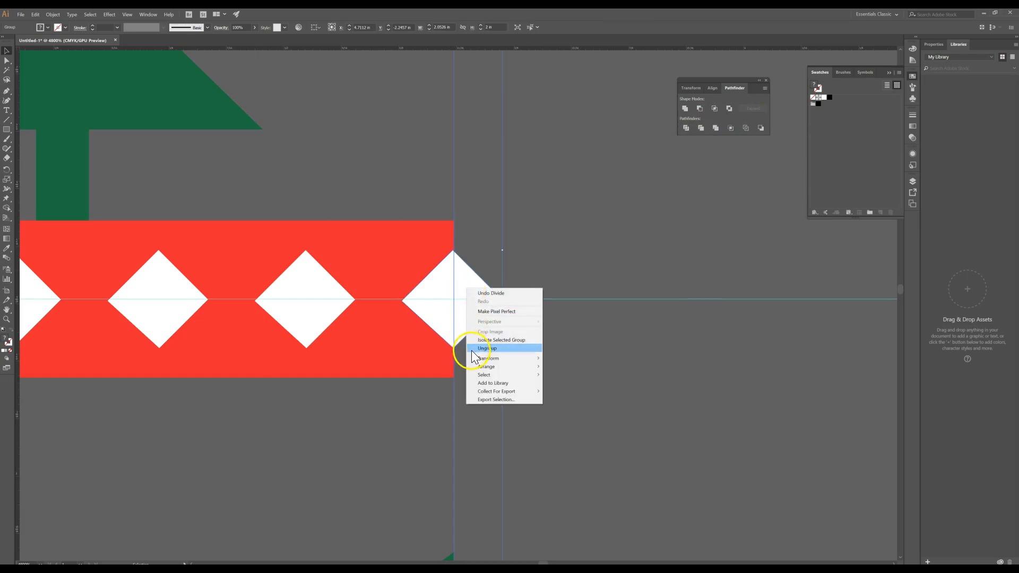
{"action": "left_click", "coordinate": [470, 348]}
Step: Delete the half of the last diamond that extends beyond the tile's right edge
{"action": "left_click", "coordinate": [528, 225]}
{"action": "left_click", "coordinate": [472, 287]}
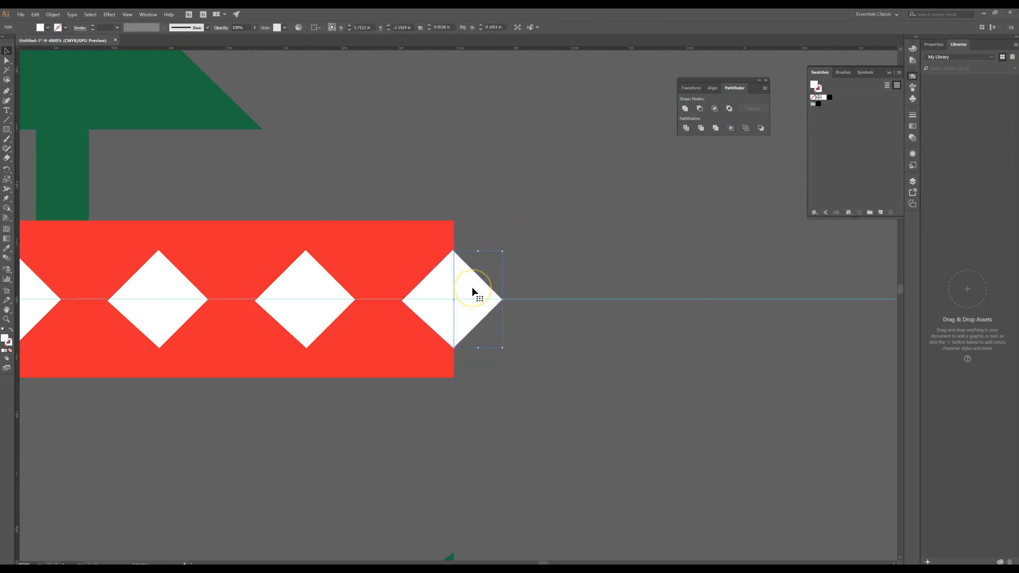
{"action": "key", "text": "Delete"}
Step: Select the invisible tile square and give it a black stroke again
{"action": "scroll", "coordinate": [473, 287], "scroll_direction": "down", "scroll_amount": 5}
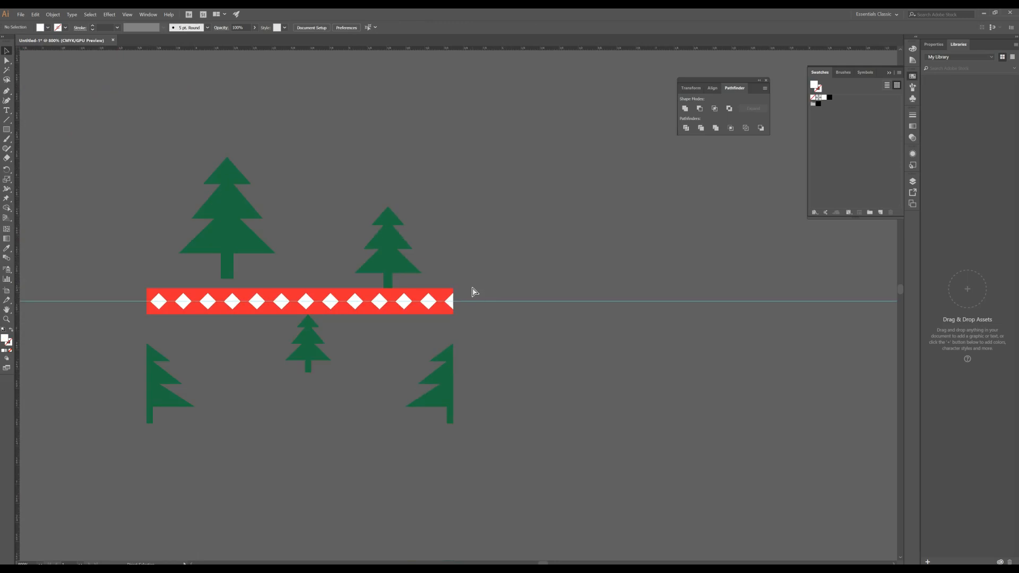
{"action": "scroll", "coordinate": [473, 287], "scroll_direction": "down", "scroll_amount": 1}
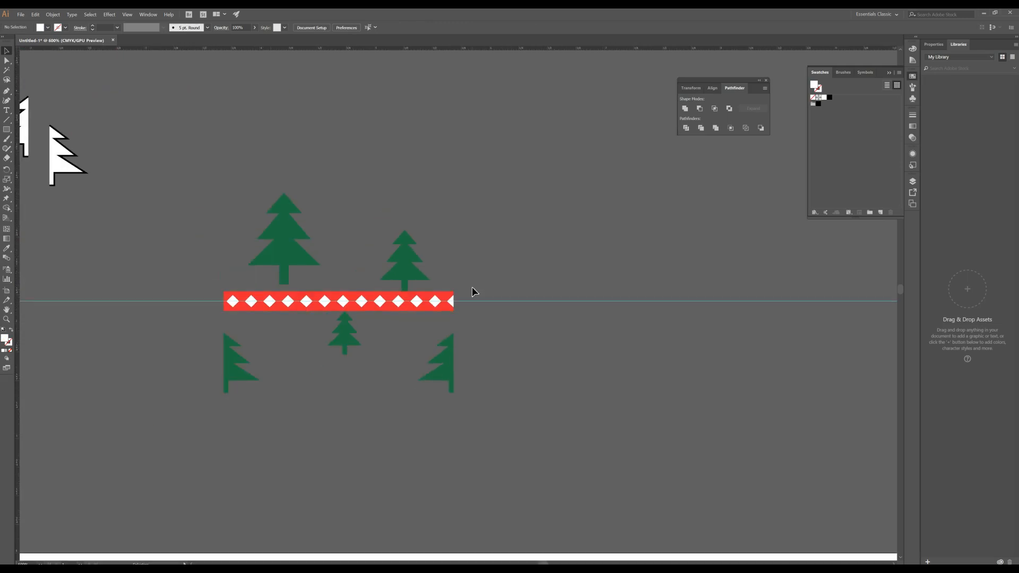
{"action": "left_click_drag", "start_coordinate": [416, 142], "coordinate": [439, 200]}
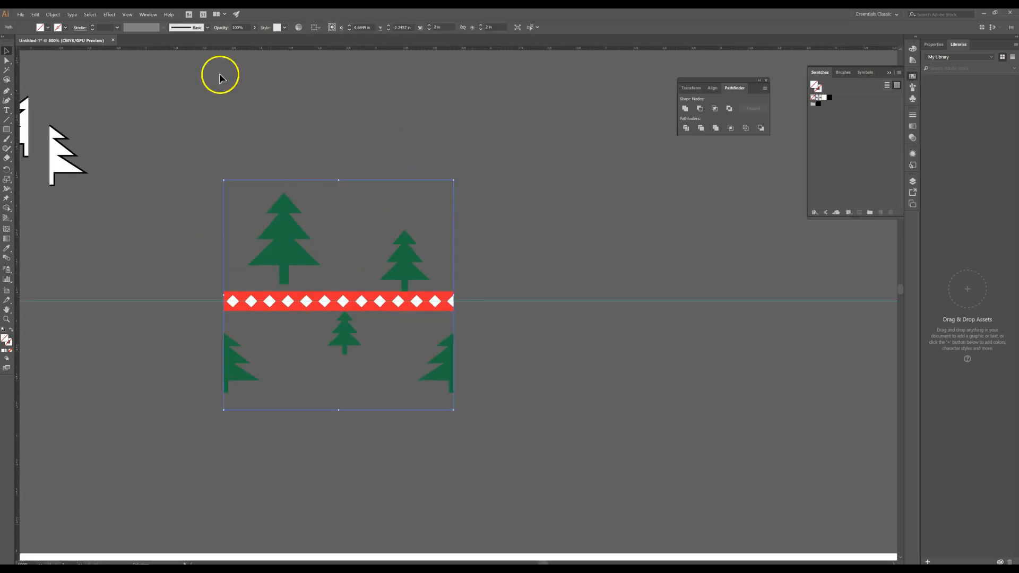
{"action": "left_click", "coordinate": [65, 27]}
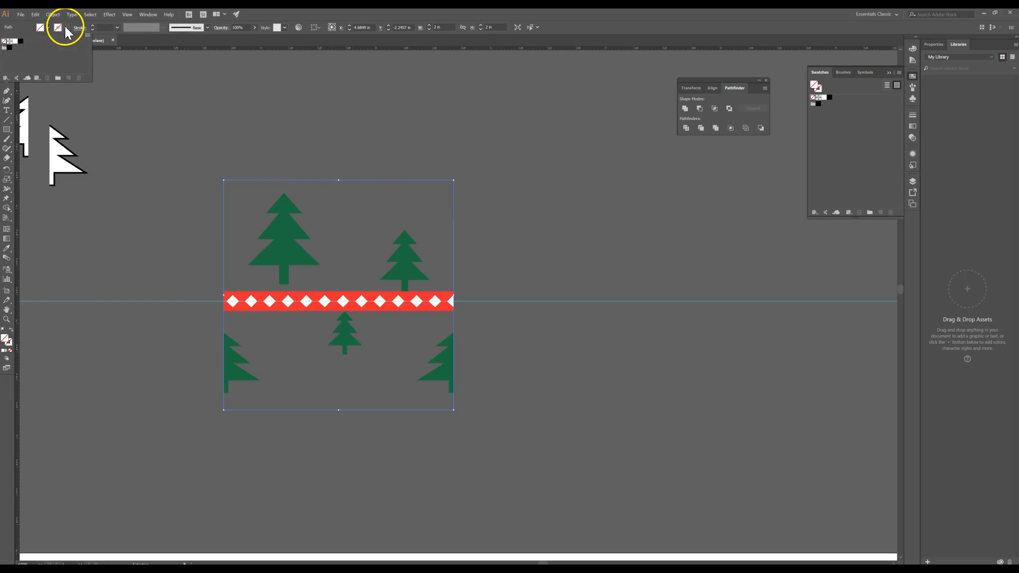
{"action": "left_click", "coordinate": [20, 43]}
{"action": "left_click", "coordinate": [390, 164]}
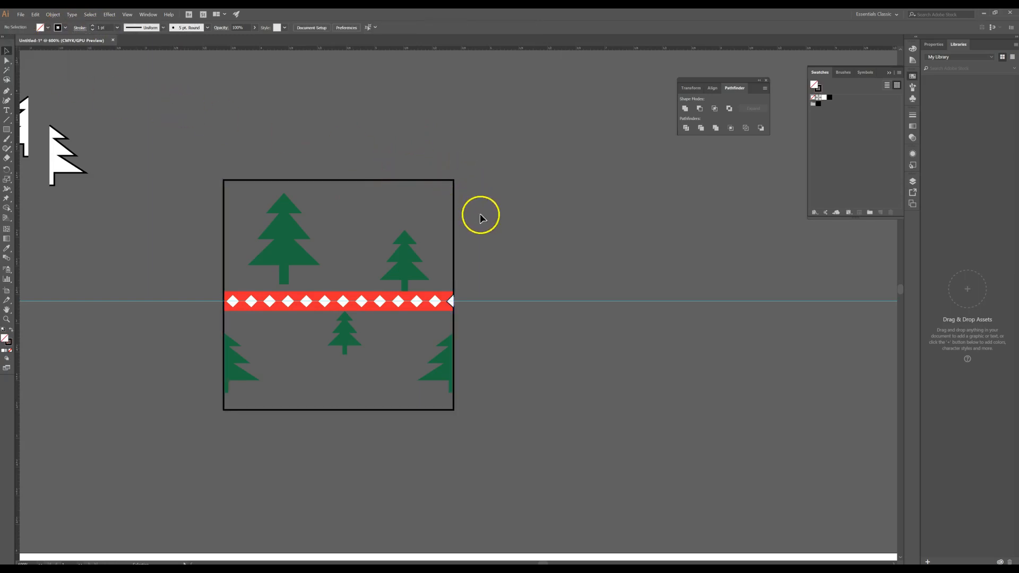
{"action": "scroll", "coordinate": [482, 217], "scroll_direction": "up", "scroll_amount": 1}
{"action": "scroll", "coordinate": [482, 217], "scroll_direction": "down", "scroll_amount": 1}
{"action": "key", "text": "ctrl+plus"}
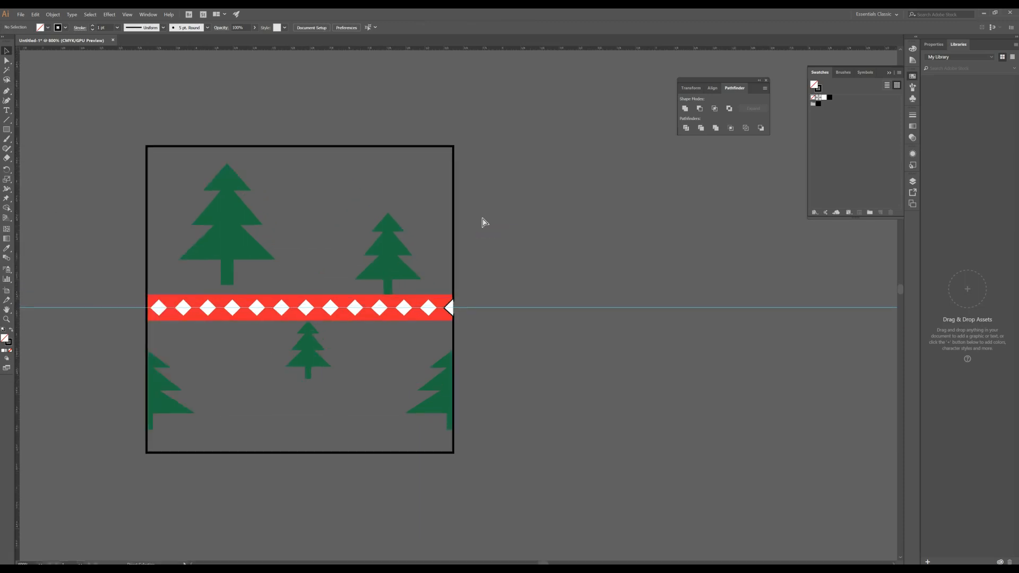
{"action": "key", "text": "ctrl+plus"}
{"action": "key", "text": "ctrl+plus"}
{"action": "key", "text": "ctrl+plus"}
{"action": "key", "text": "ctrl+minus"}
{"action": "key", "text": "ctrl+minus"}
{"action": "key", "text": "ctrl+minus"}
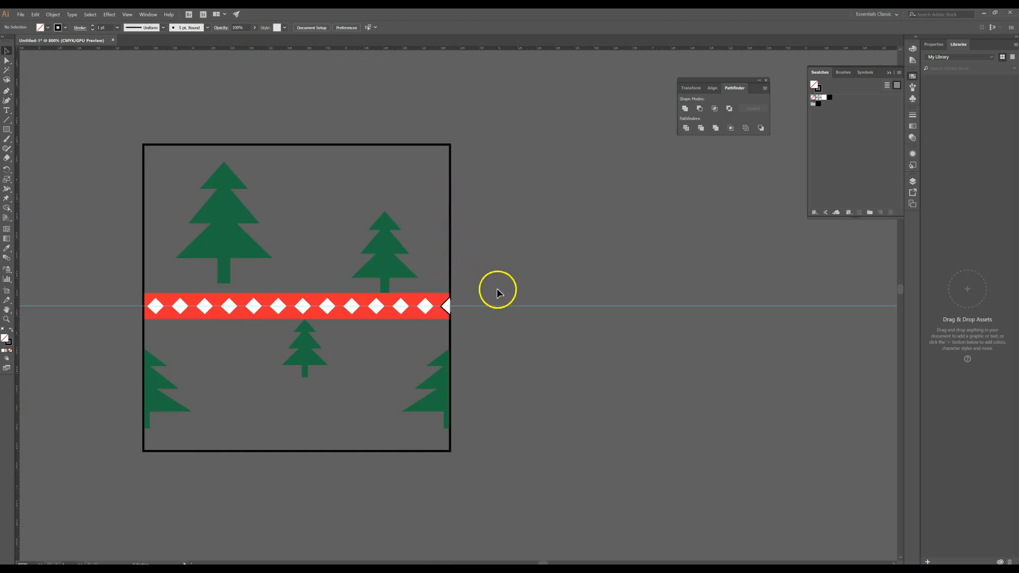
{"action": "left_click", "coordinate": [507, 306]}
{"action": "left_click", "coordinate": [520, 331]}
{"action": "left_click_drag", "start_coordinate": [514, 357], "coordinate": [603, 342]}
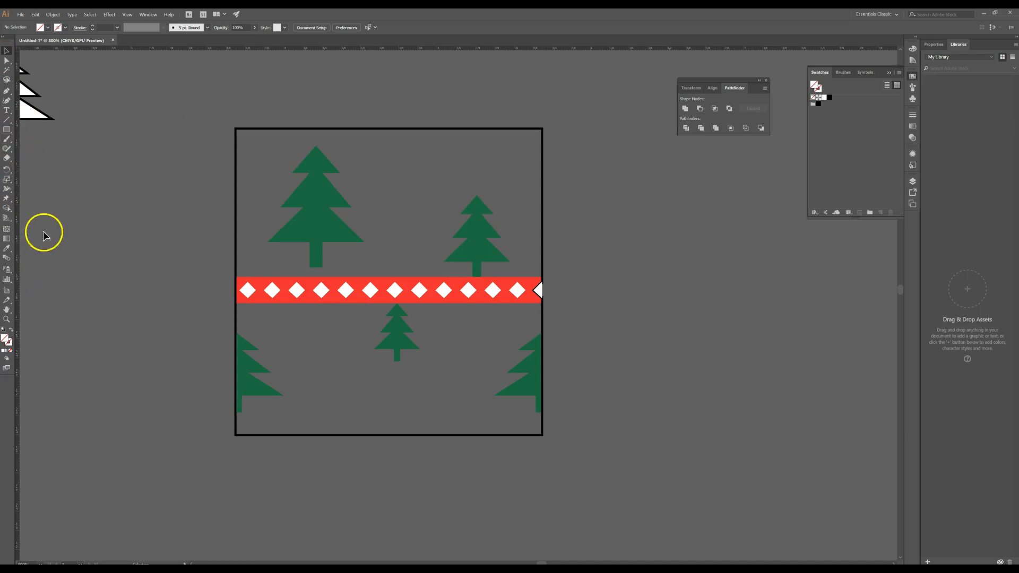
{"action": "left_click", "coordinate": [9, 130]}
{"action": "left_click", "coordinate": [10, 132]}
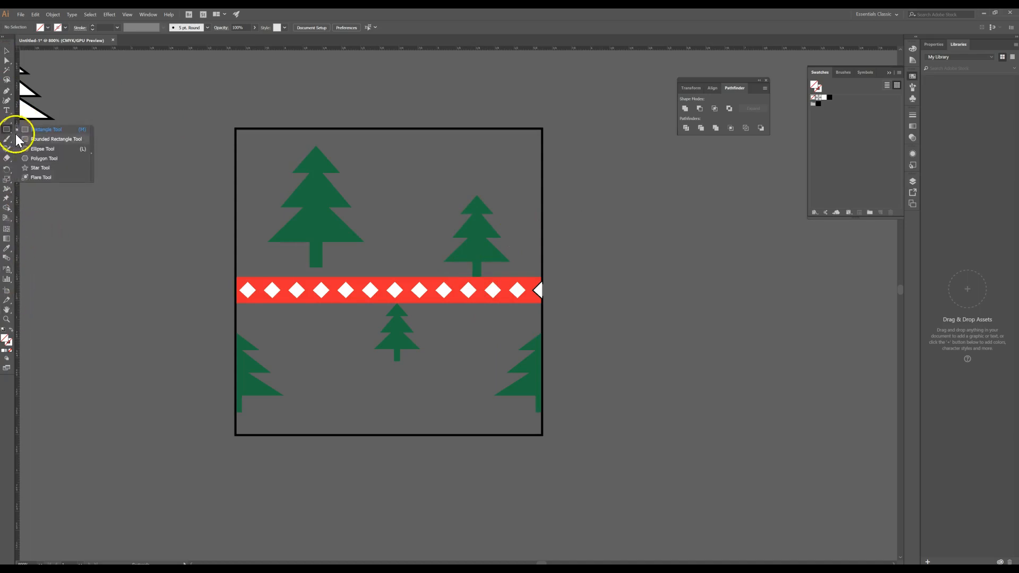
{"action": "left_click", "coordinate": [36, 165]}
{"action": "left_click", "coordinate": [41, 171]}
{"action": "double_click", "coordinate": [7, 129]}
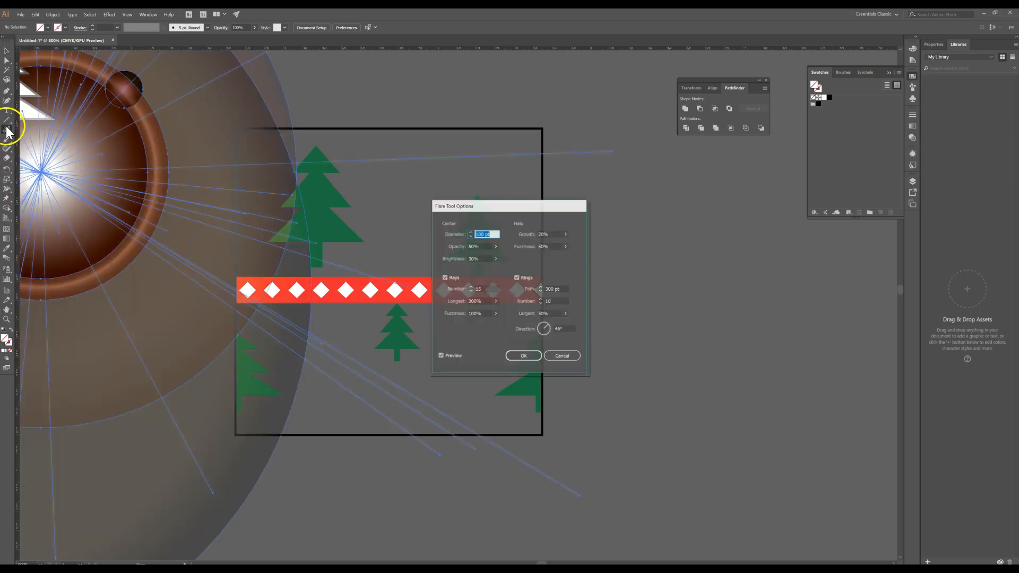
{"action": "key", "text": "BackSpace"}
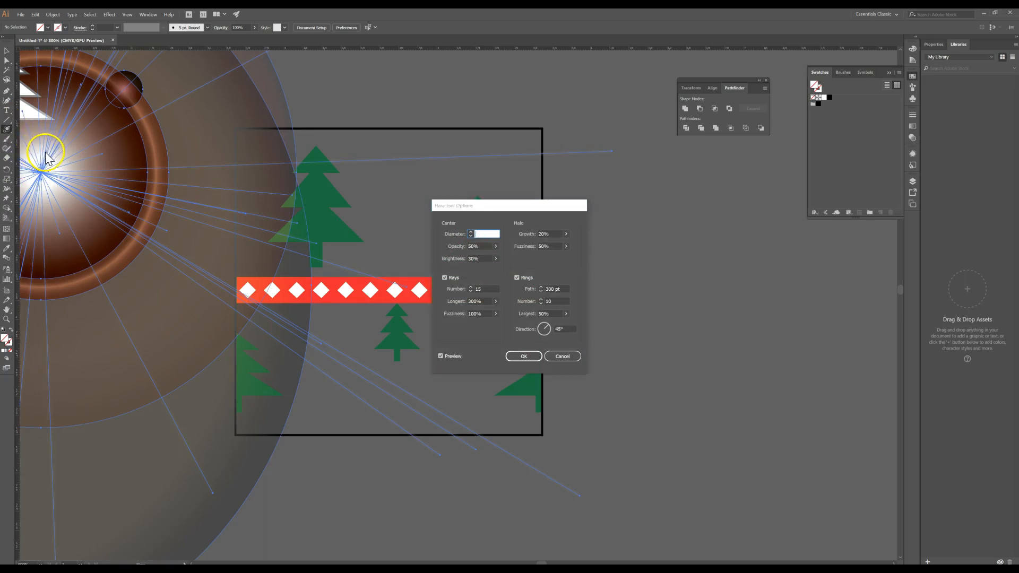
{"action": "left_click", "coordinate": [563, 356]}
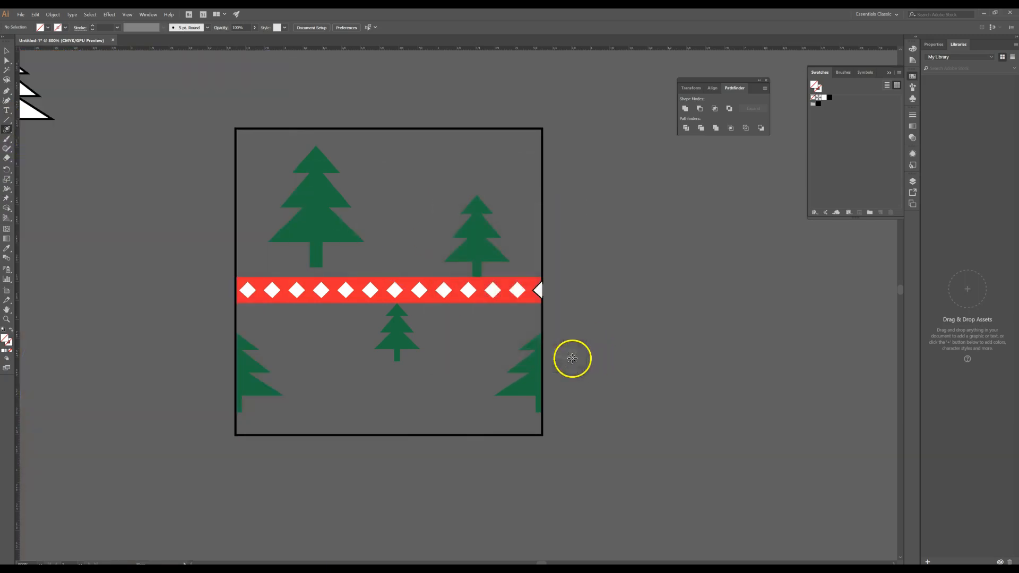
Step: Draw a narrow nine-pointed star about 0.36 in wide outside the tile and fill it with blue
{"action": "left_click_drag", "start_coordinate": [6, 135], "coordinate": [53, 162]}
{"action": "left_click_drag", "start_coordinate": [120, 209], "coordinate": [148, 237]}
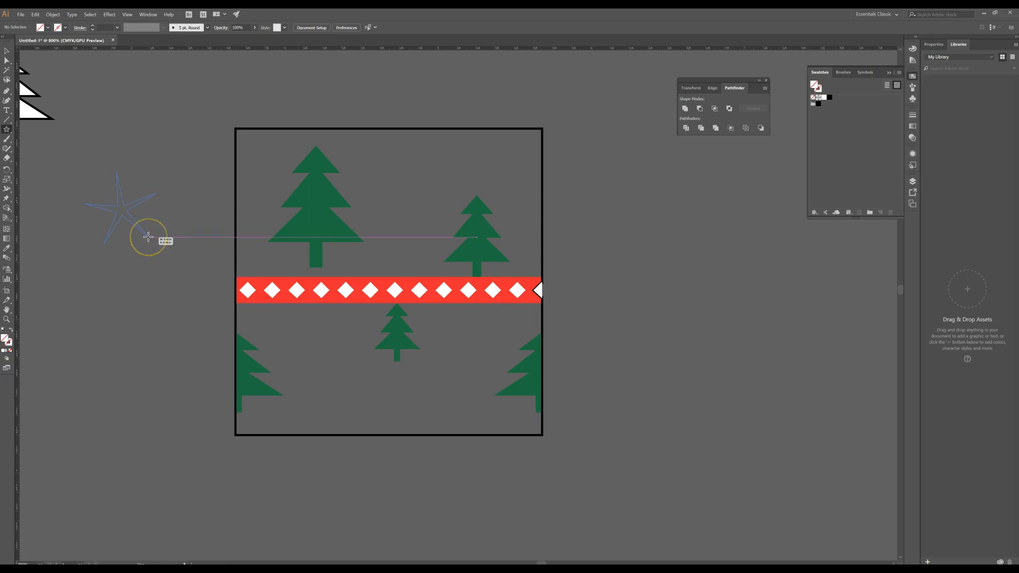
{"action": "left_click_drag", "start_coordinate": [149, 237], "coordinate": [139, 230]}
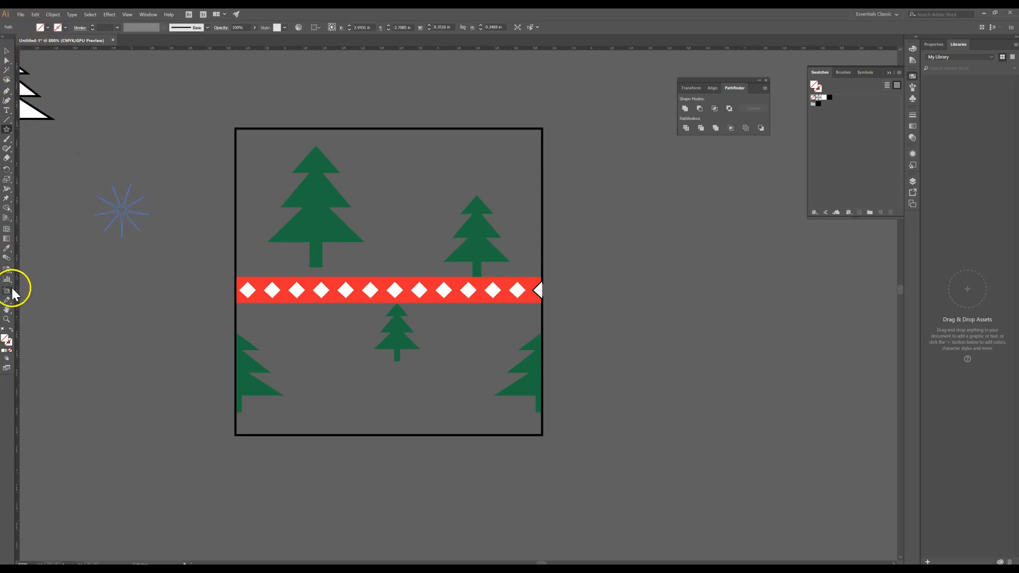
{"action": "double_click", "coordinate": [4, 344]}
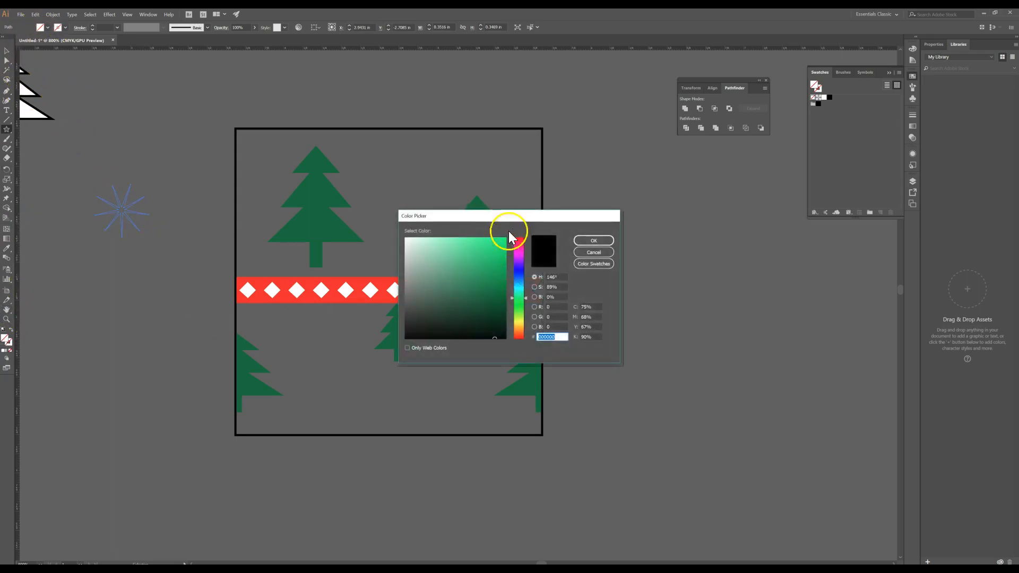
{"action": "left_click", "coordinate": [518, 277]}
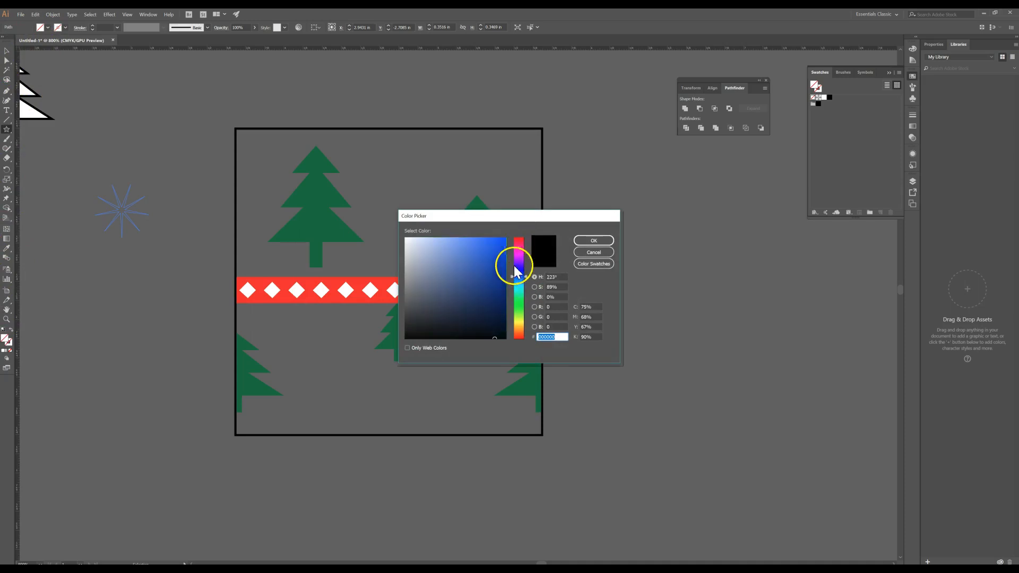
{"action": "left_click", "coordinate": [591, 241]}
Step: Move the blue star into the tile and duplicate it across the empty spaces above and below the red band, making six stars
{"action": "key", "text": "v"}
{"action": "left_click_drag", "start_coordinate": [123, 212], "coordinate": [303, 367]}
{"action": "left_click_drag", "start_coordinate": [303, 366], "coordinate": [494, 334]}
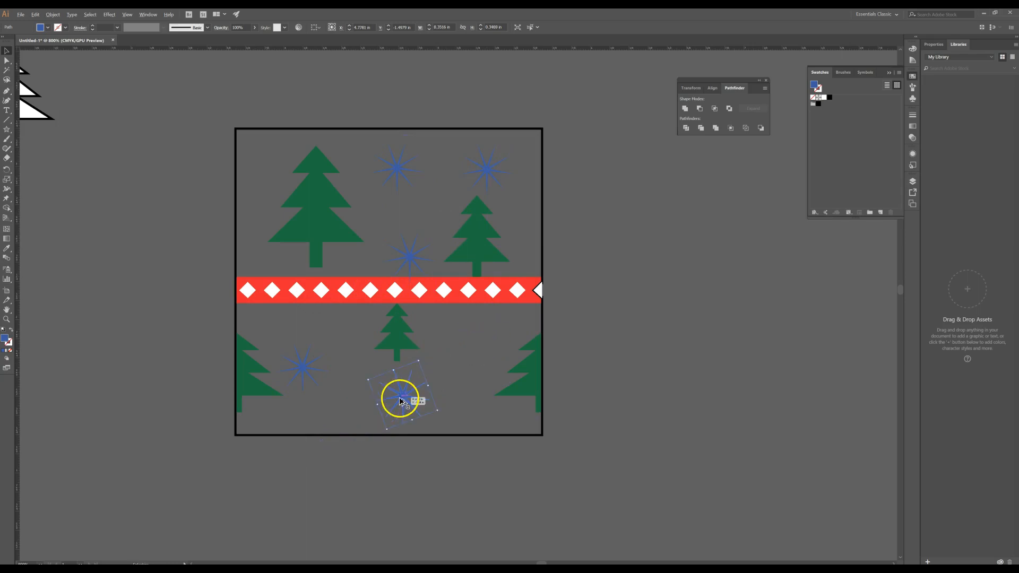
{"action": "left_click_drag", "start_coordinate": [405, 394], "coordinate": [479, 336]}
Step: Vary the stars' sizes and reposition them, enlarging the one between the upper trees and the one beside the lower-left half tree
{"action": "mouse_move", "coordinate": [427, 223]}
{"action": "left_mouse_down"}
{"action": "mouse_move", "coordinate": [409, 243]}
{"action": "mouse_move", "coordinate": [427, 240]}
{"action": "left_mouse_up"}
{"action": "left_click", "coordinate": [392, 158]}
{"action": "left_click_drag", "start_coordinate": [389, 164], "coordinate": [354, 158]}
{"action": "left_click", "coordinate": [397, 182]}
{"action": "left_click_drag", "start_coordinate": [385, 182], "coordinate": [390, 184]}
{"action": "left_click", "coordinate": [471, 170]}
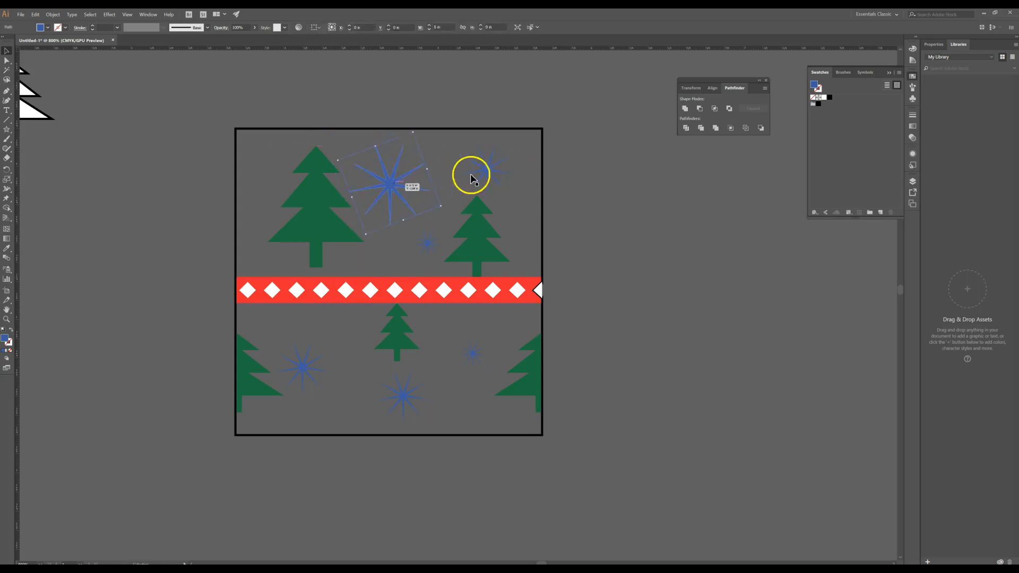
{"action": "left_click_drag", "start_coordinate": [475, 171], "coordinate": [485, 166]}
{"action": "left_click_drag", "start_coordinate": [313, 338], "coordinate": [324, 318]}
{"action": "left_click", "coordinate": [407, 393]}
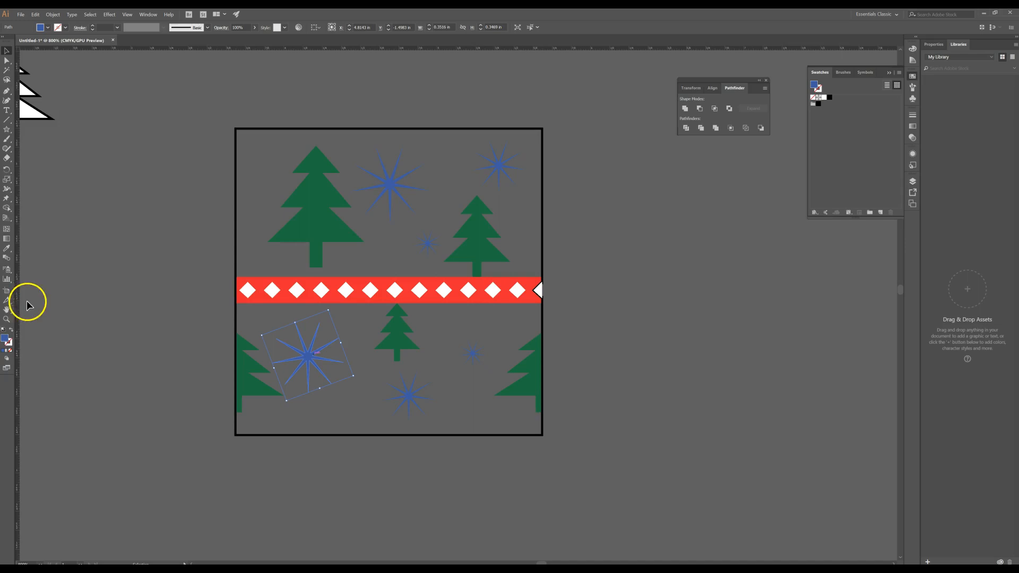
Step: Fill the large star beside the lower-left half tree with yellow-green
{"action": "double_click", "coordinate": [5, 339]}
{"action": "left_click_drag", "start_coordinate": [518, 295], "coordinate": [521, 320]}
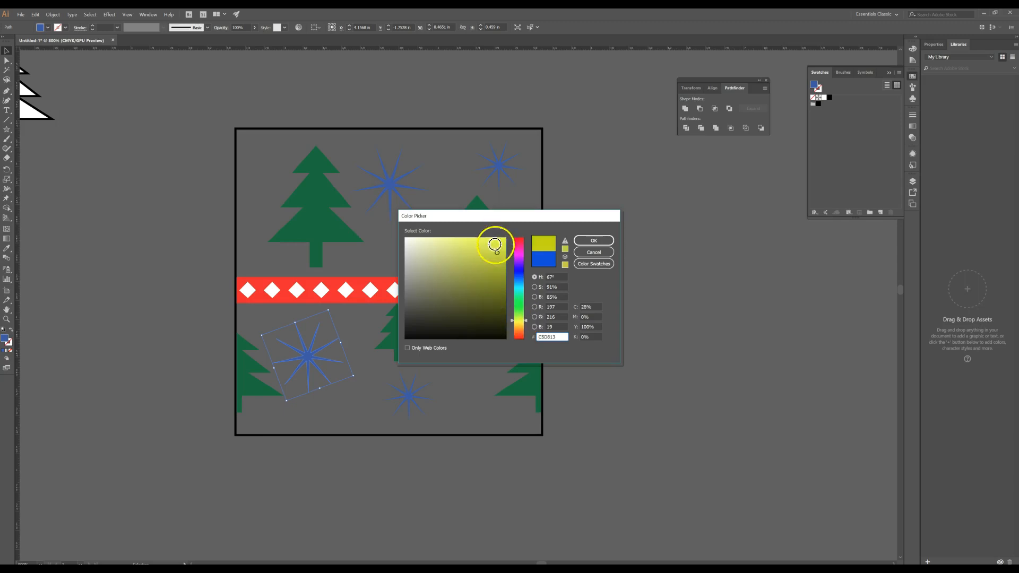
{"action": "left_click", "coordinate": [592, 242]}
Step: Fill the small star between the little tree and the right half tree with bright red
{"action": "left_click", "coordinate": [472, 353]}
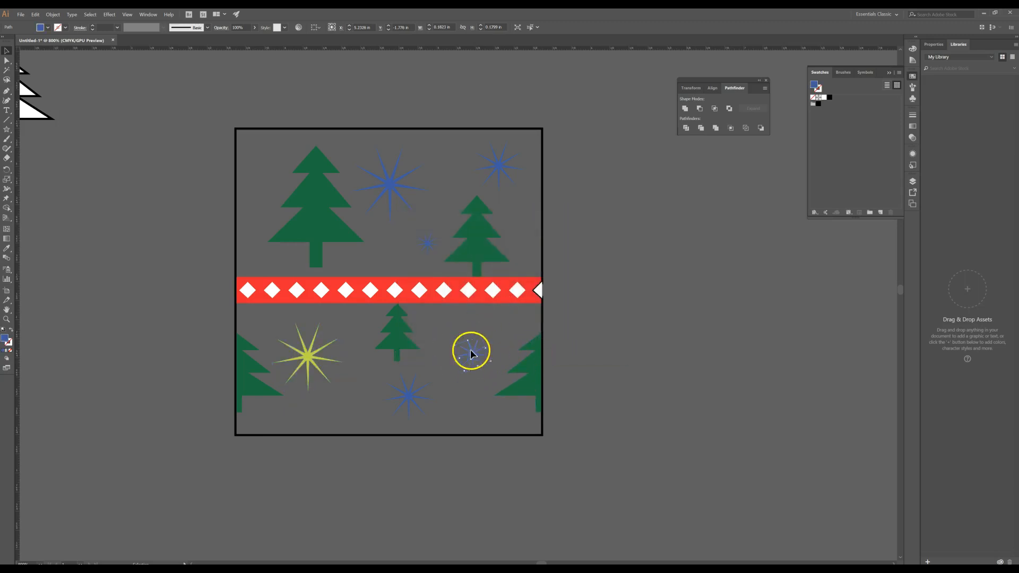
{"action": "left_click", "coordinate": [5, 338]}
{"action": "double_click", "coordinate": [5, 339]}
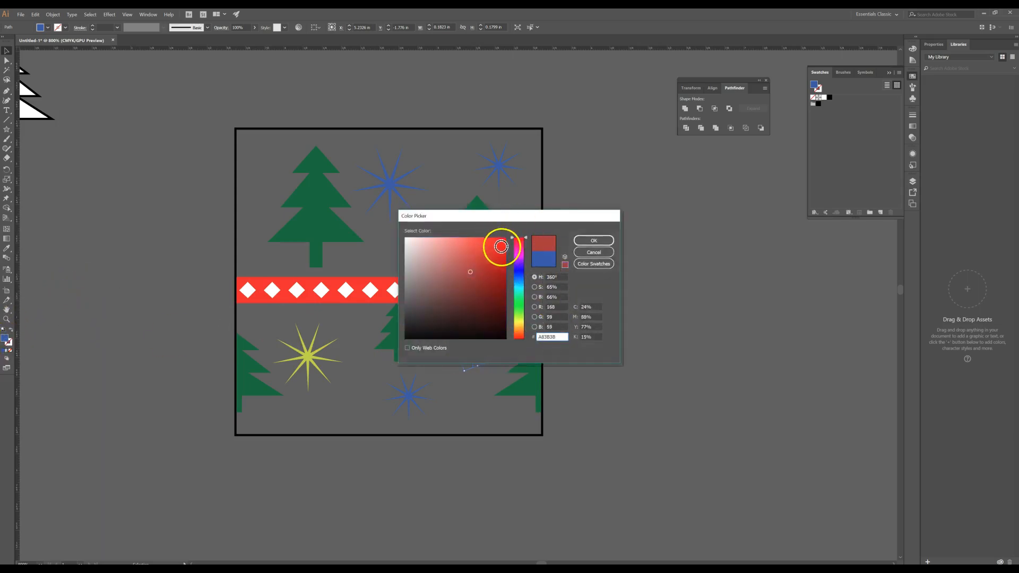
{"action": "left_click", "coordinate": [496, 243]}
{"action": "left_click", "coordinate": [593, 240]}
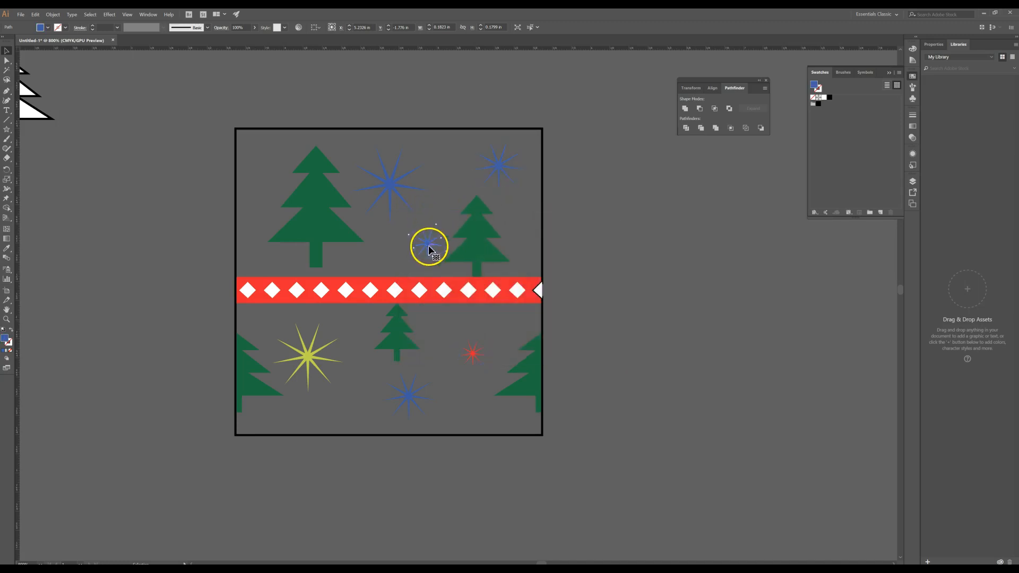
Step: Sample the small star's red with the Eyedropper to recolor the star above the upper-right tree
{"action": "left_click", "coordinate": [504, 162]}
{"action": "left_click", "coordinate": [7, 248]}
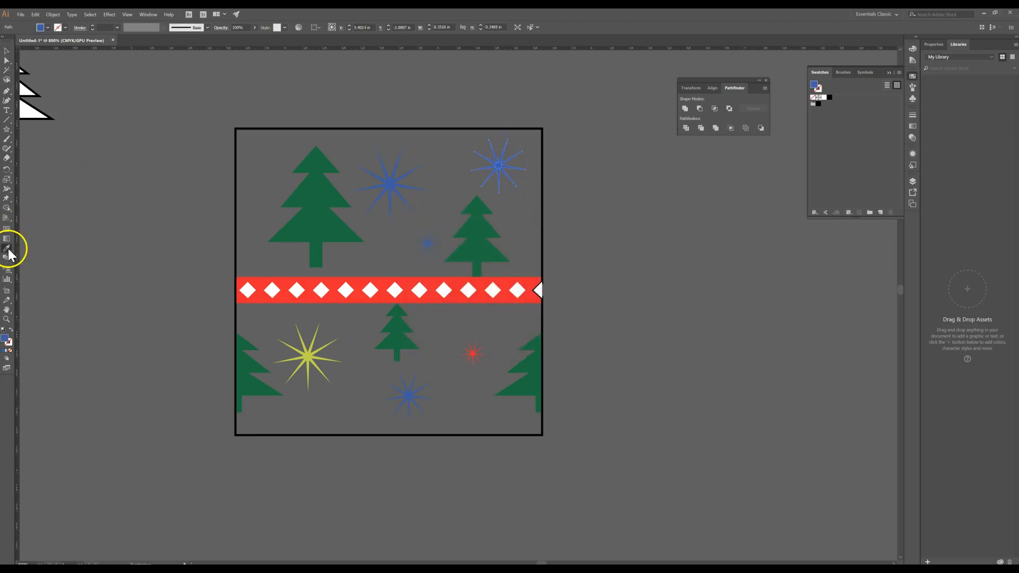
{"action": "left_click", "coordinate": [473, 354]}
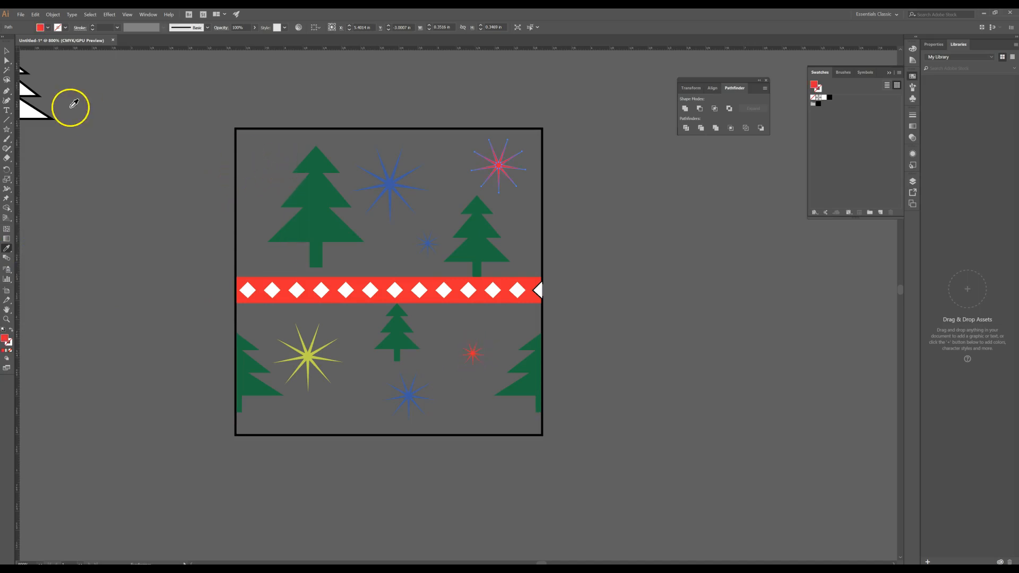
Step: Recolor the small star above the red band with the yellow-green sampled from the large lower star, and deselect it
{"action": "left_click", "coordinate": [7, 51]}
{"action": "left_click", "coordinate": [428, 248]}
{"action": "left_click", "coordinate": [6, 248]}
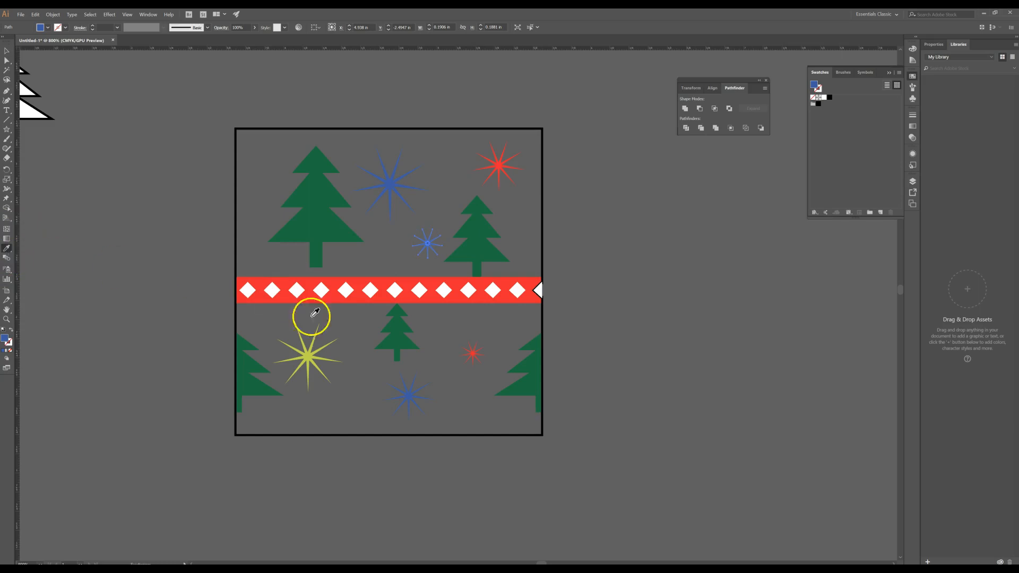
{"action": "left_click", "coordinate": [308, 357]}
{"action": "left_click", "coordinate": [6, 52]}
{"action": "left_click", "coordinate": [279, 202]}
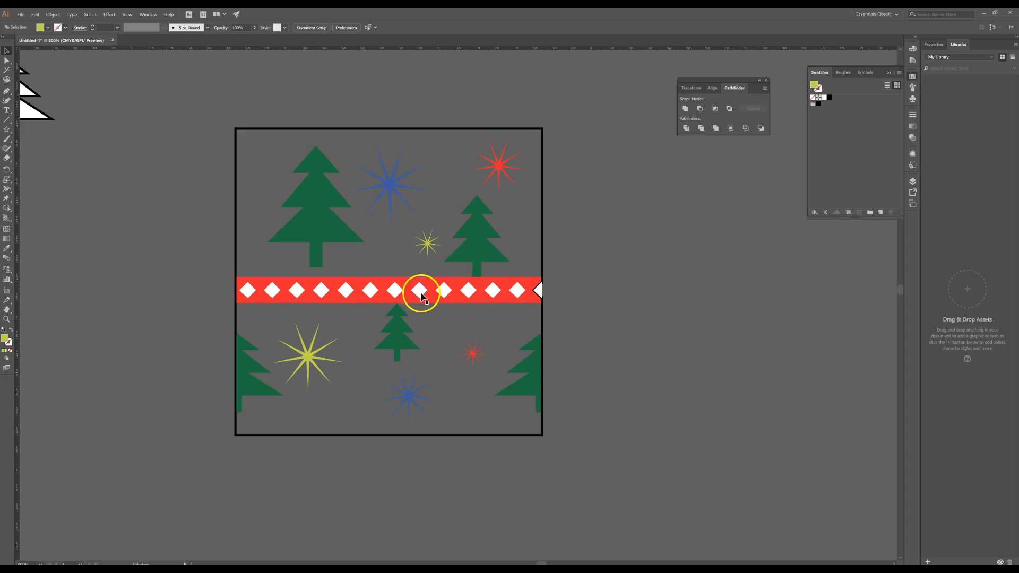
Step: Draw a circle about 0.25 in in diameter outside the tile and duplicate it downward into a stack of three
{"action": "left_click_drag", "start_coordinate": [7, 129], "coordinate": [66, 149]}
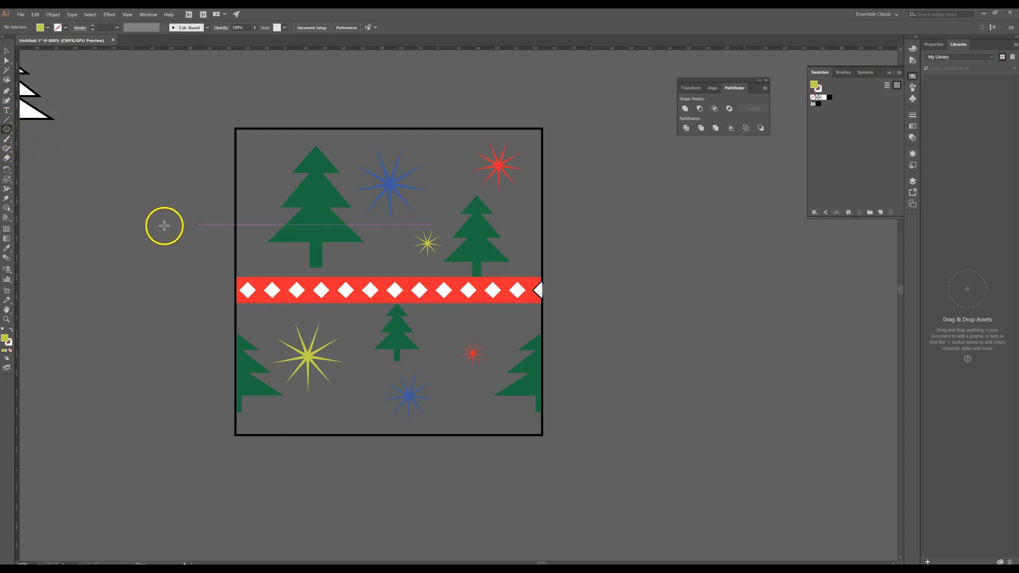
{"action": "left_click_drag", "start_coordinate": [140, 233], "coordinate": [181, 270]}
{"action": "left_click", "coordinate": [7, 51]}
{"action": "left_click_drag", "start_coordinate": [161, 250], "coordinate": [162, 320]}
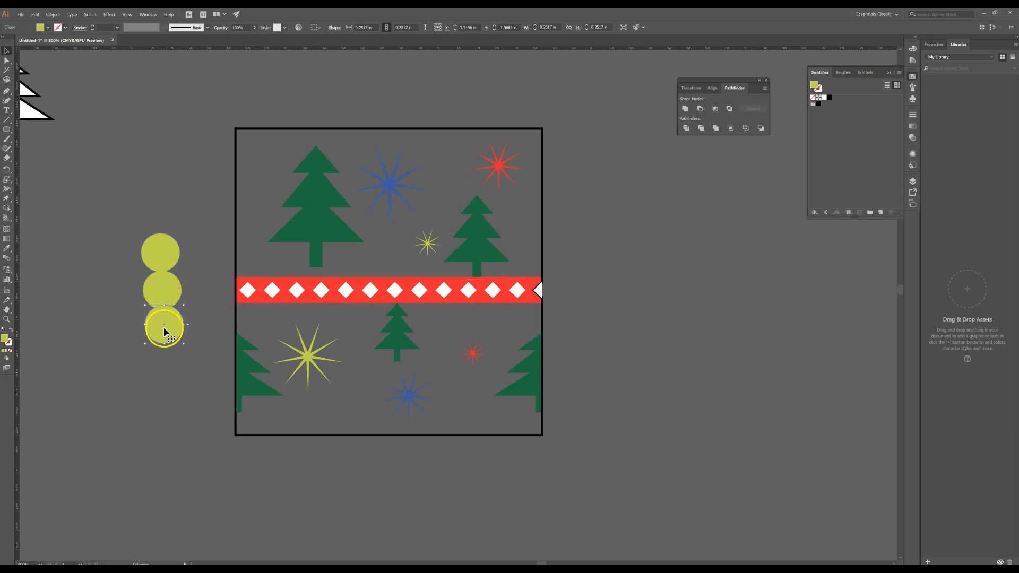
Step: Scale down the upper two circles so the stack tapers toward a small head like a snowman
{"action": "left_click", "coordinate": [177, 289], "text": "shift"}
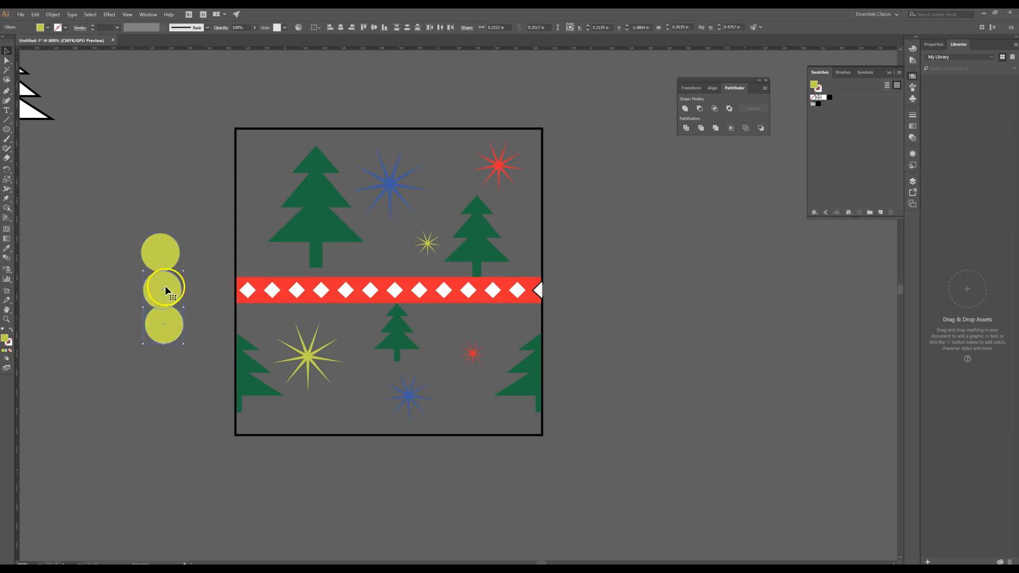
{"action": "left_click_drag", "start_coordinate": [192, 295], "coordinate": [163, 264]}
{"action": "left_click", "coordinate": [169, 275]}
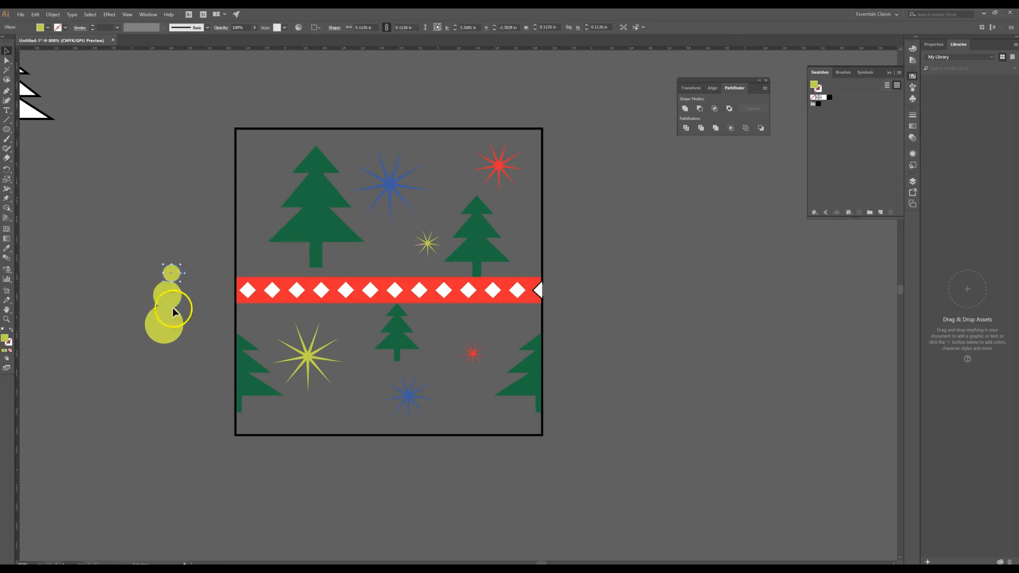
Step: Select all three snowman circles and align their centers horizontally
{"action": "left_click", "coordinate": [173, 308], "text": "shift"}
{"action": "left_click", "coordinate": [181, 319], "text": "shift"}
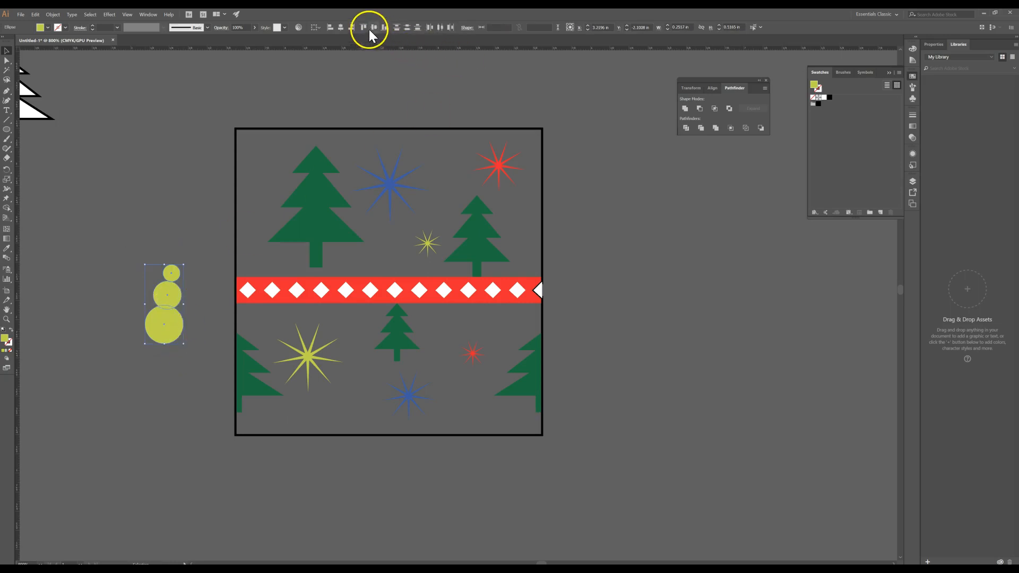
{"action": "left_click", "coordinate": [340, 27]}
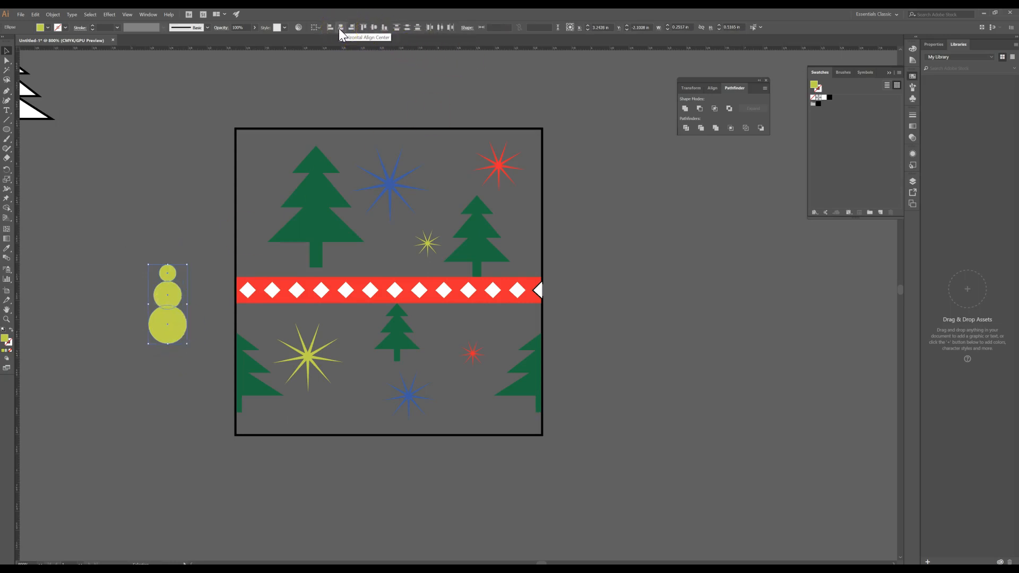
Step: Move the snowman's head and middle circles slightly down so that the three circles overlap more
{"action": "left_click", "coordinate": [180, 114]}
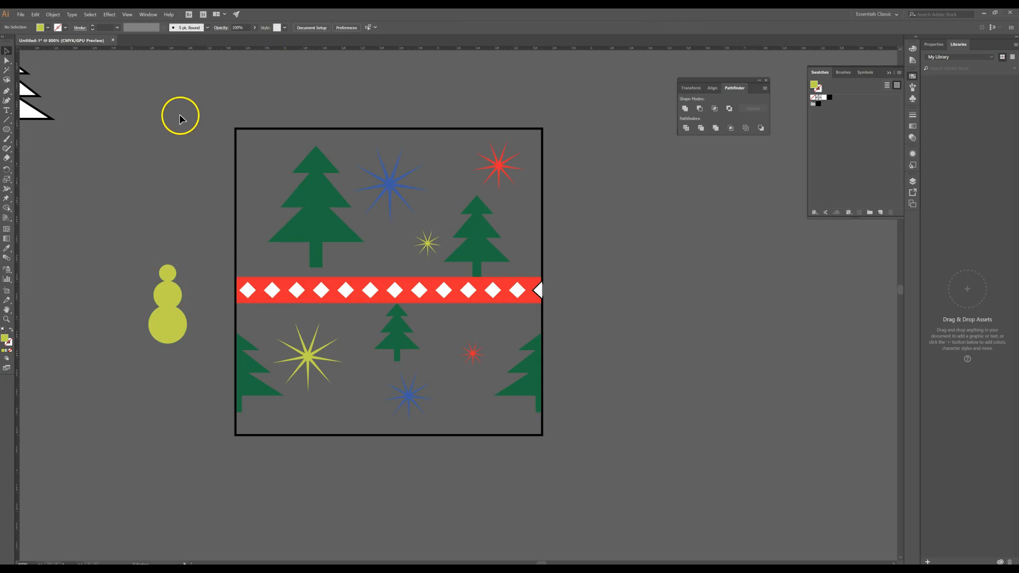
{"action": "left_click", "coordinate": [169, 275]}
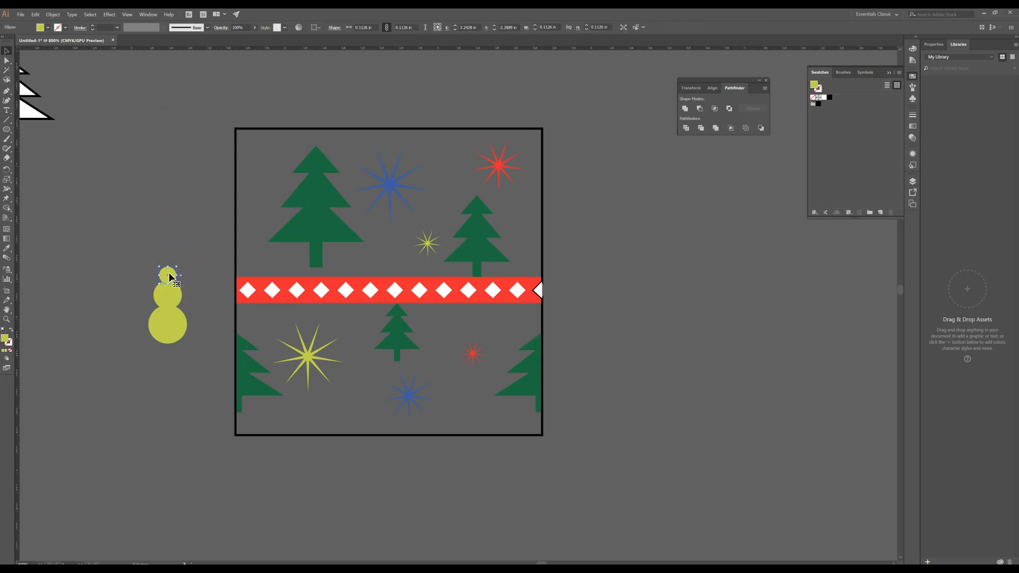
{"action": "left_click", "coordinate": [164, 243]}
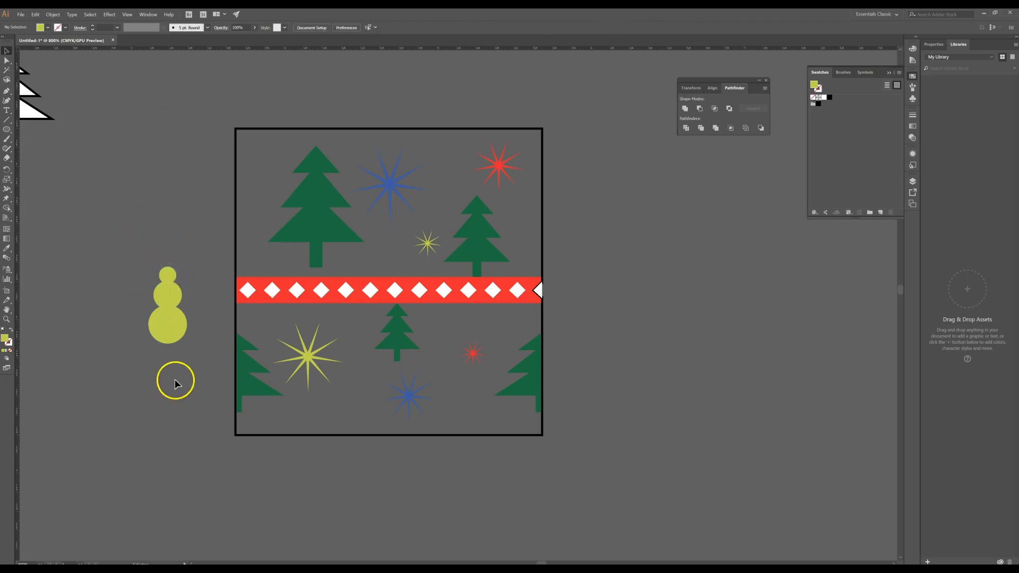
{"action": "left_click", "coordinate": [139, 252]}
{"action": "left_click_drag", "start_coordinate": [183, 303], "coordinate": [182, 306]}
{"action": "left_click", "coordinate": [133, 249]}
Step: Fill the three snowman circles with white and unite them into a single shape
{"action": "left_click_drag", "start_coordinate": [145, 252], "coordinate": [180, 334]}
{"action": "double_click", "coordinate": [5, 338]}
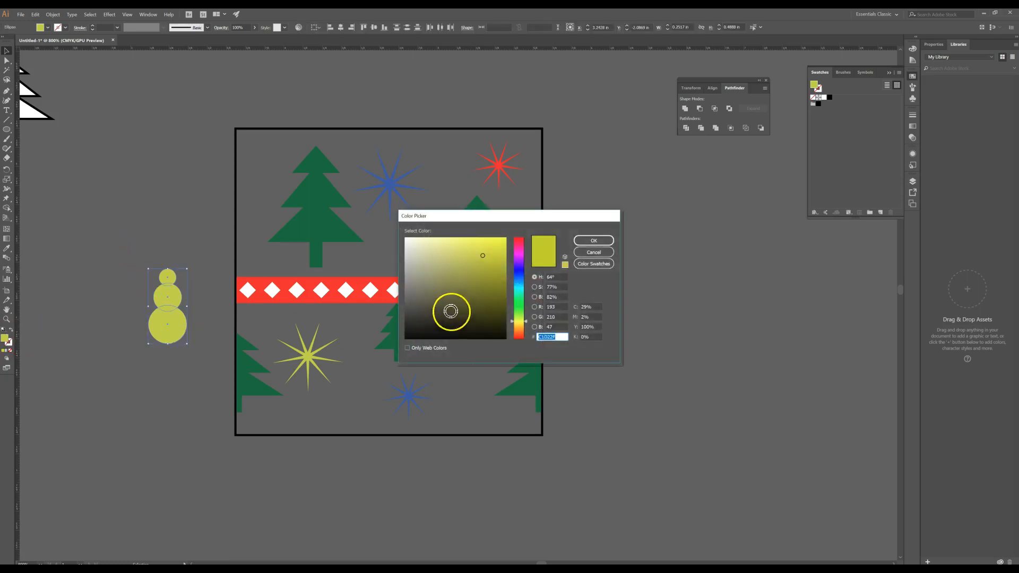
{"action": "left_click_drag", "start_coordinate": [407, 240], "coordinate": [400, 229]}
{"action": "left_click", "coordinate": [608, 243]}
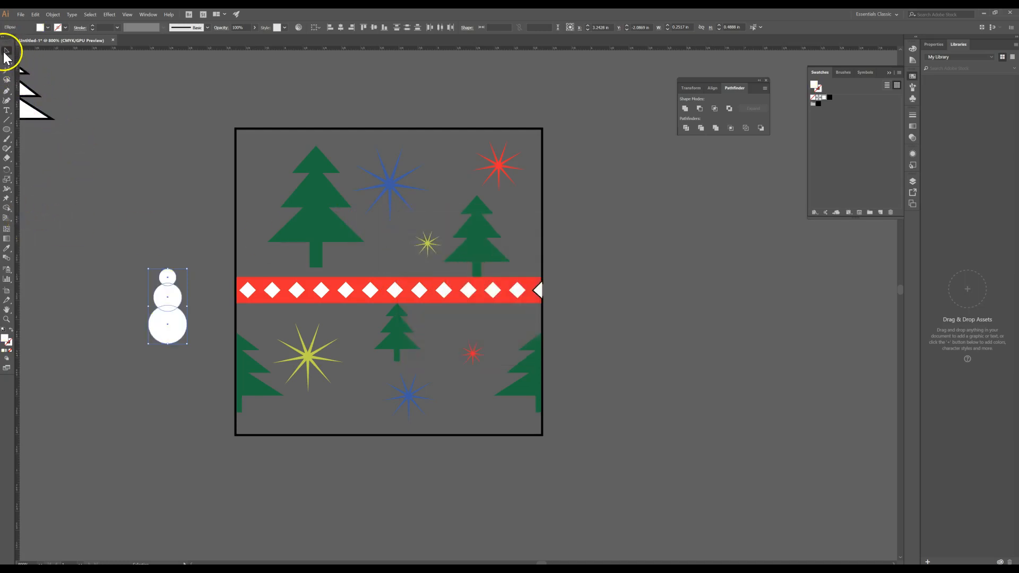
{"action": "left_click", "coordinate": [686, 108]}
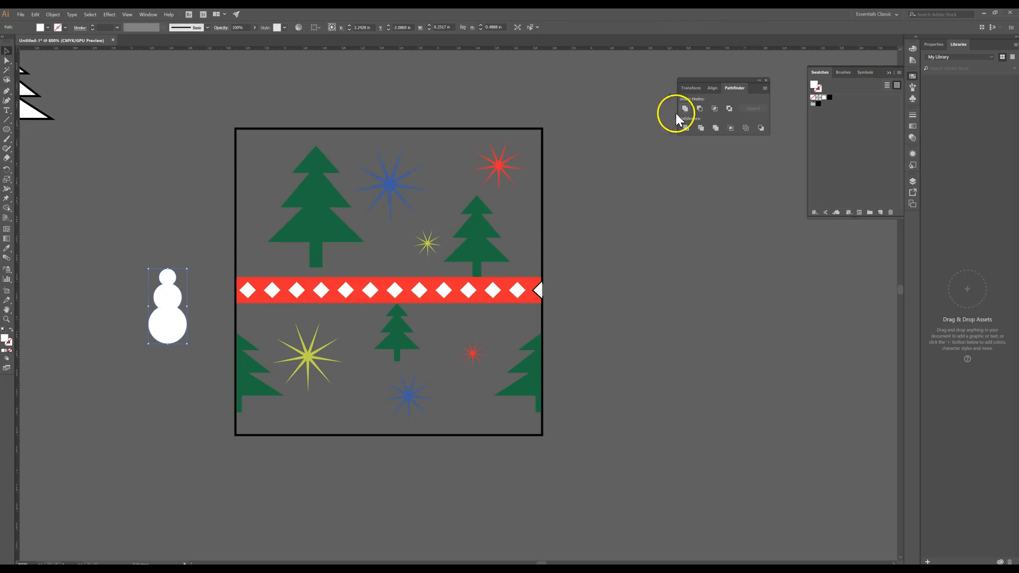
{"action": "left_click", "coordinate": [119, 217]}
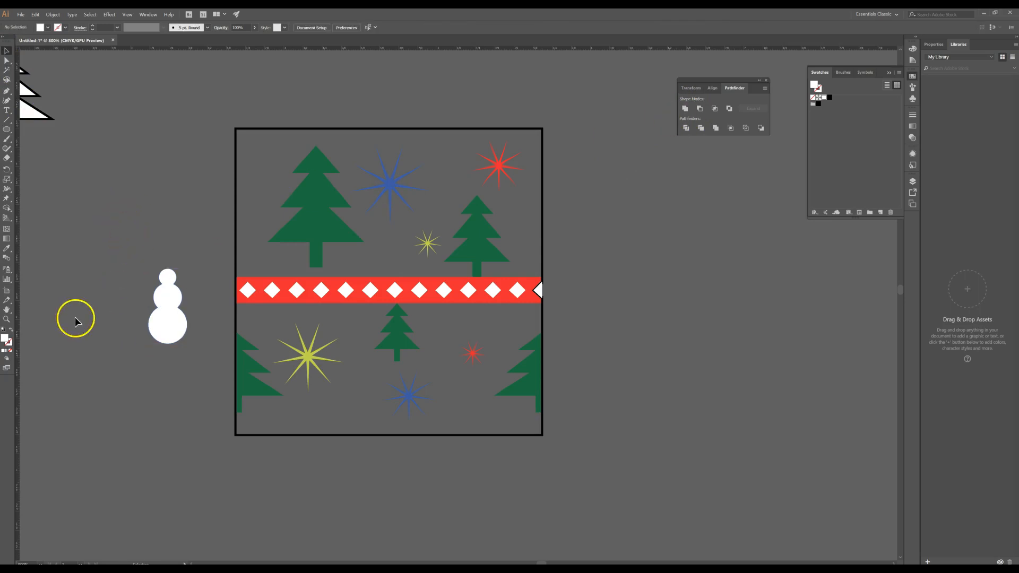
Step: Draw a small circle about 0.03 in wide above the snowman and fill it with black
{"action": "left_click", "coordinate": [6, 129]}
{"action": "left_click", "coordinate": [33, 150]}
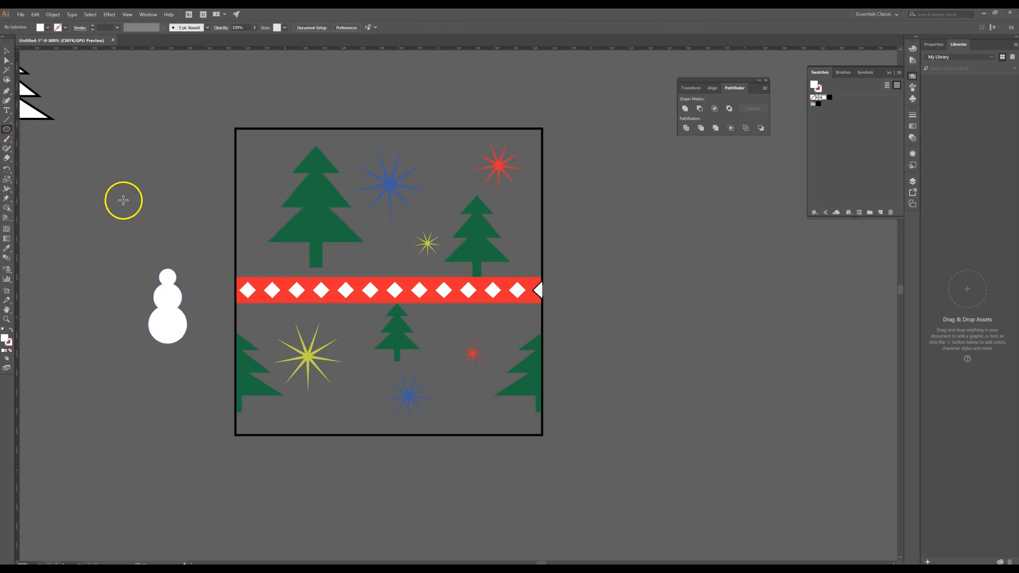
{"action": "left_click_drag", "start_coordinate": [125, 201], "coordinate": [128, 205]}
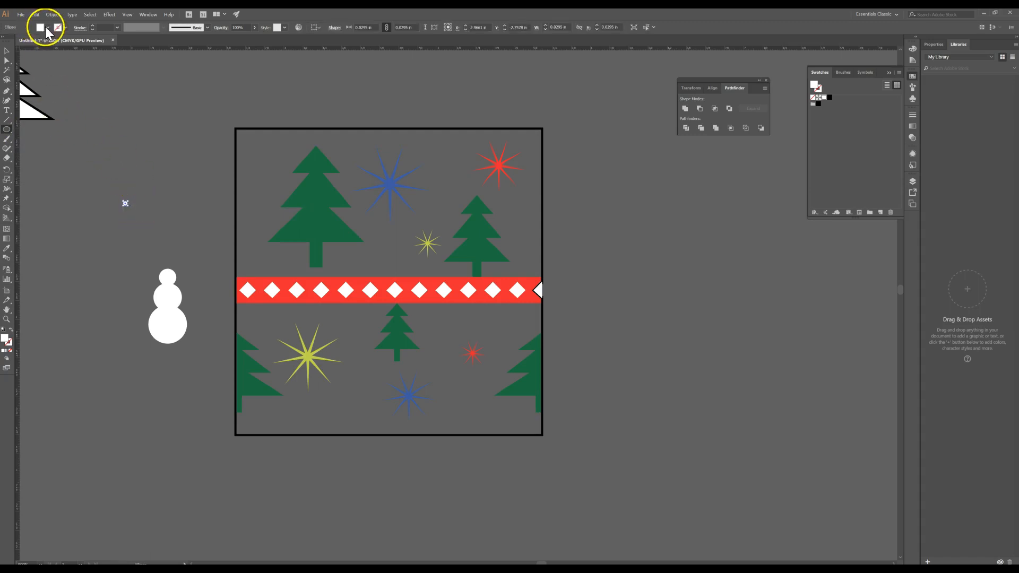
{"action": "left_click", "coordinate": [47, 28]}
{"action": "left_click", "coordinate": [21, 41]}
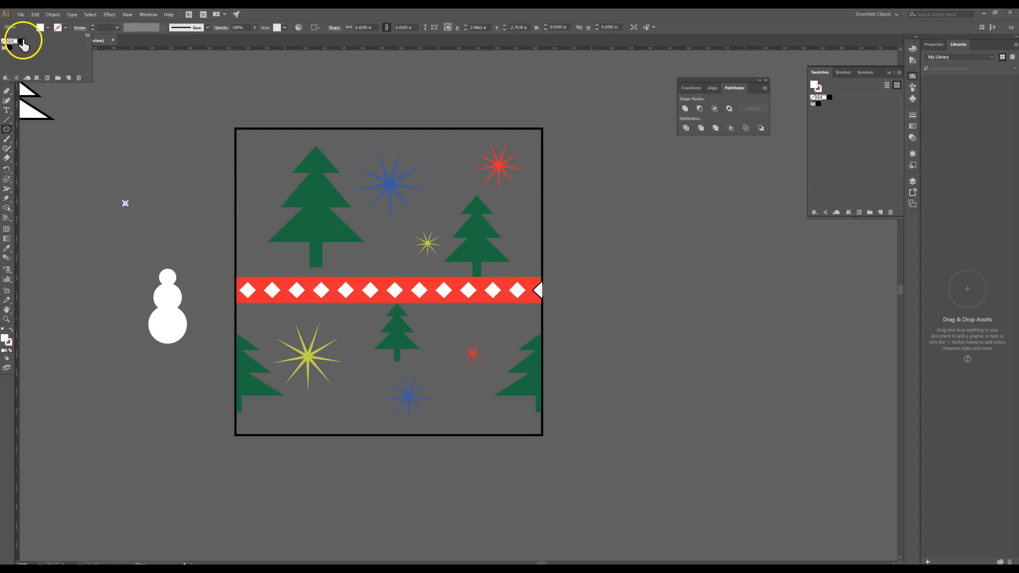
{"action": "left_click", "coordinate": [135, 44]}
{"action": "key", "text": "v"}
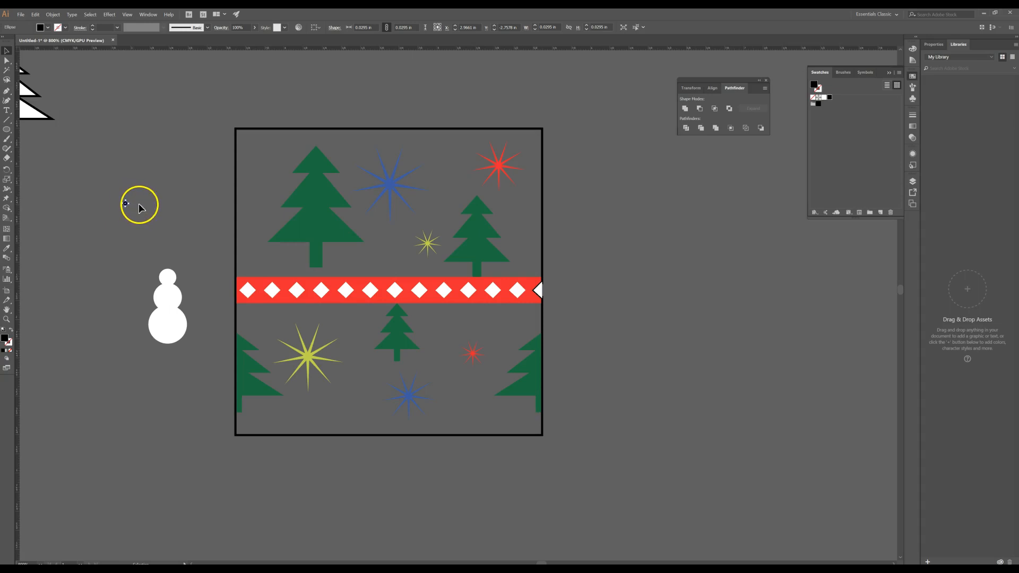
Step: Duplicate the small black circle beside the original and align the pair vertically as two eyes
{"action": "left_click_drag", "start_coordinate": [128, 204], "coordinate": [124, 204]}
{"action": "key", "text": "ctrl+equal"}
{"action": "key", "text": "ctrl+equal"}
{"action": "key", "text": "ctrl+equal"}
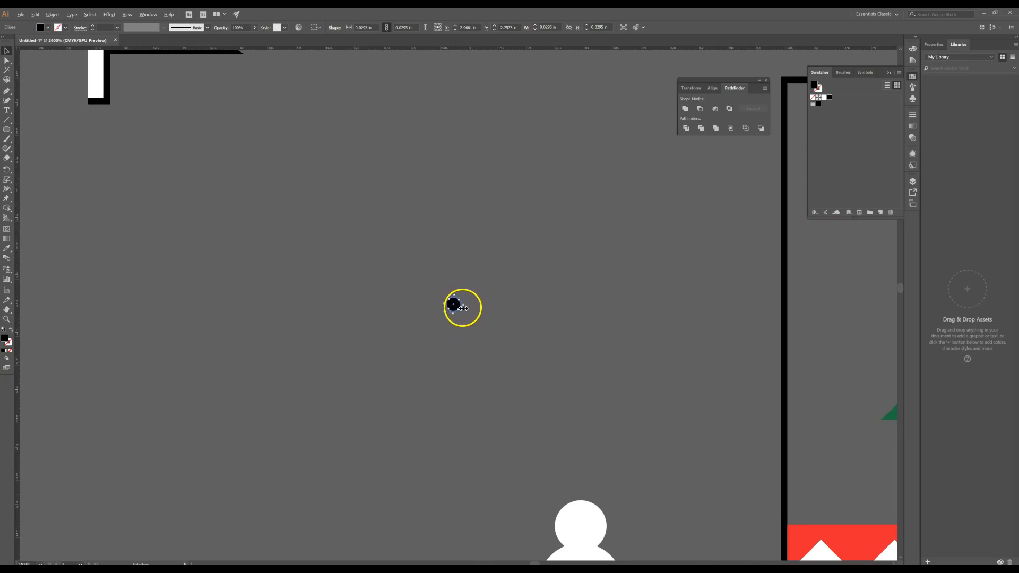
{"action": "mouse_move", "coordinate": [455, 304]}
{"action": "left_mouse_down"}
{"action": "mouse_move", "coordinate": [475, 328]}
{"action": "mouse_move", "coordinate": [455, 306]}
{"action": "left_mouse_up"}
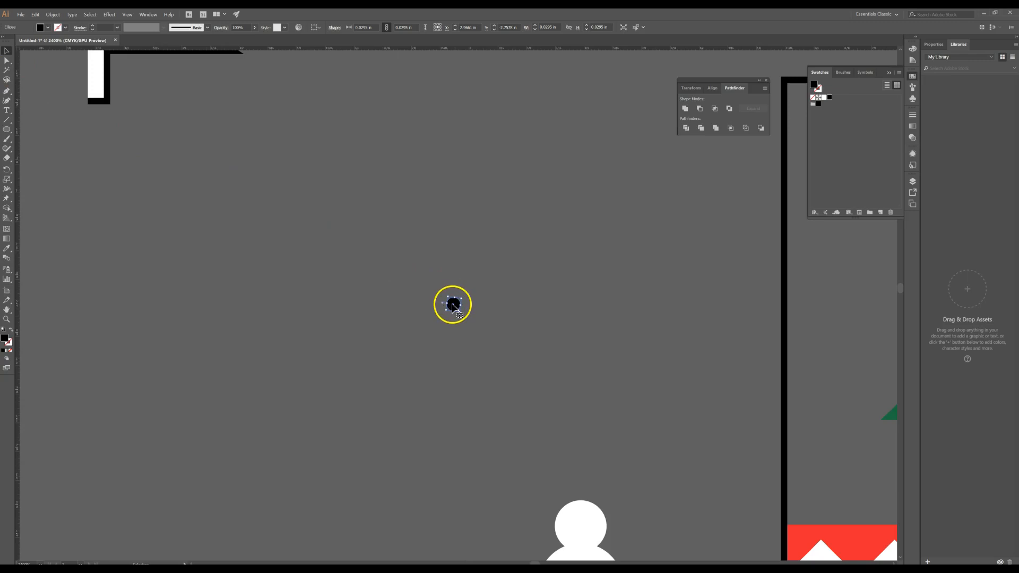
{"action": "left_click_drag", "start_coordinate": [470, 307], "coordinate": [470, 307]}
{"action": "left_click", "coordinate": [454, 304], "text": "shift"}
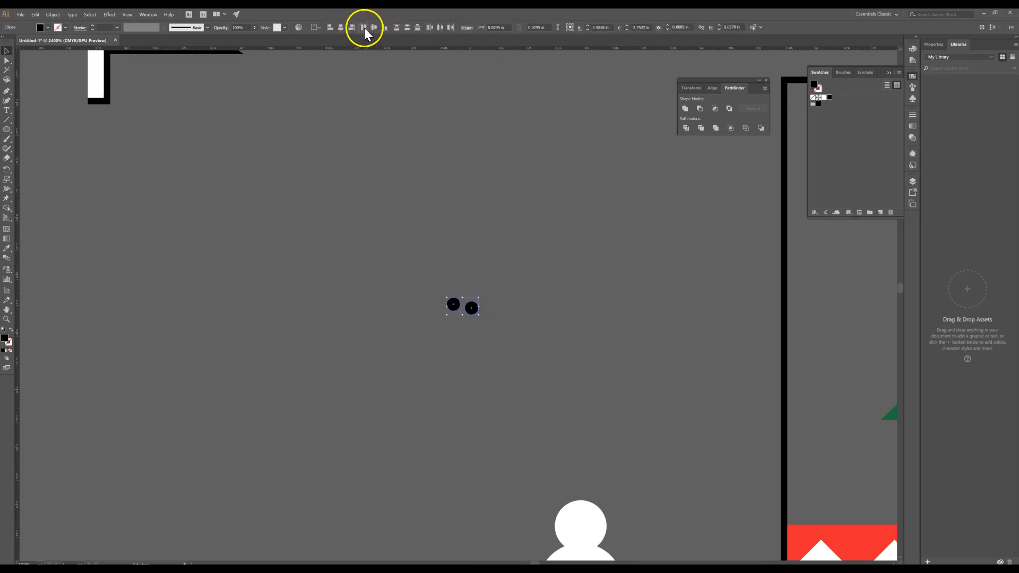
Step: Scale the two eyes down to about 0.018 in each and place them on the snowman's head
{"action": "left_click_drag", "start_coordinate": [597, 350], "coordinate": [505, 296]}
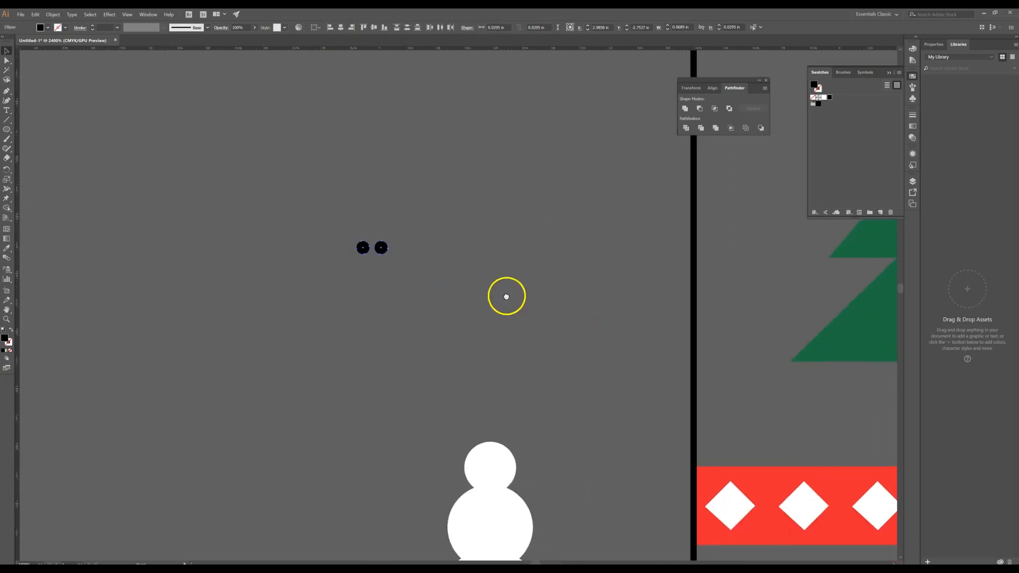
{"action": "left_click_drag", "start_coordinate": [380, 243], "coordinate": [486, 462]}
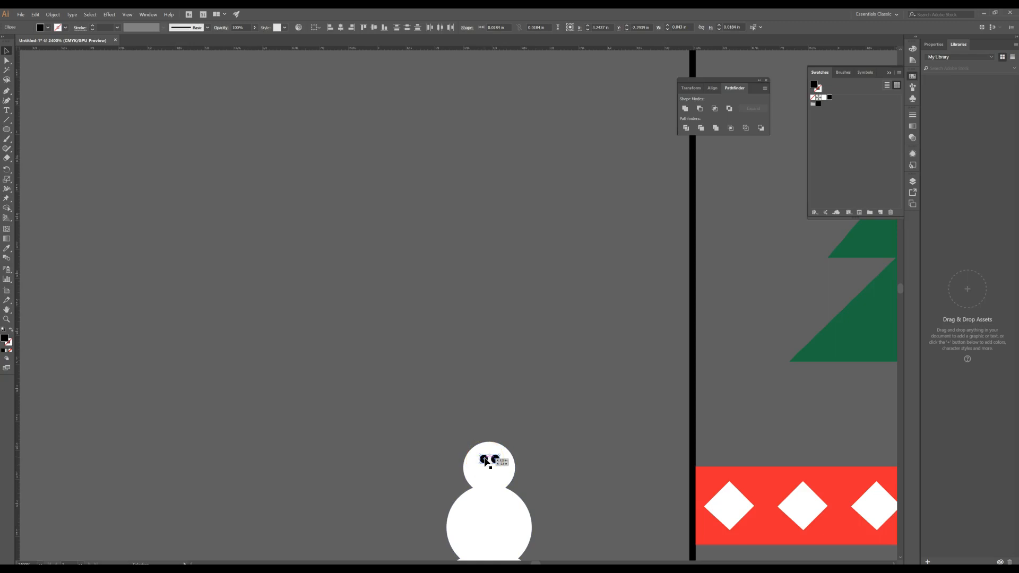
{"action": "left_click", "coordinate": [563, 390]}
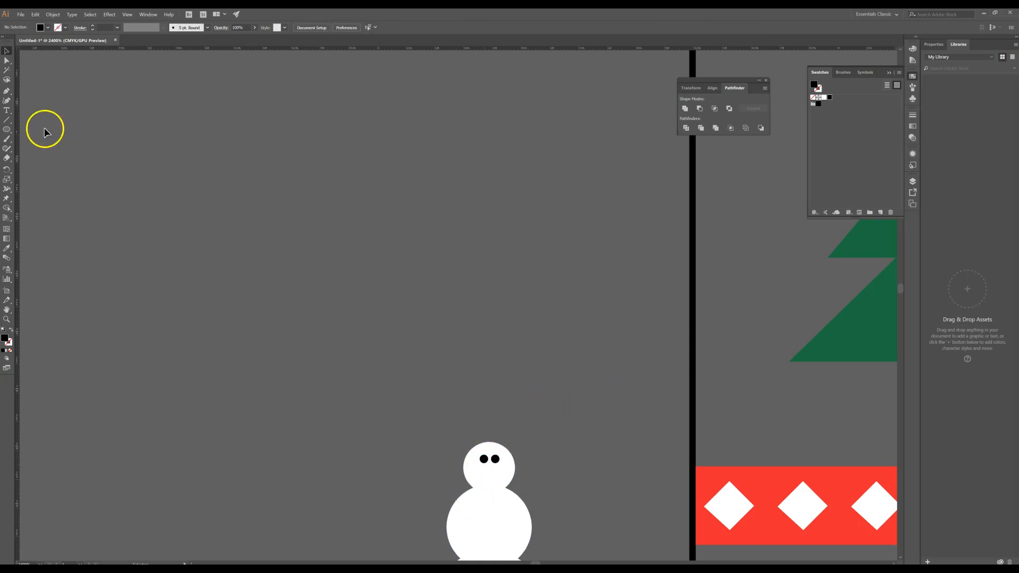
Step: Draw a curved smile below the eyes with the Pen tool, using two anchor points
{"action": "left_click", "coordinate": [7, 121]}
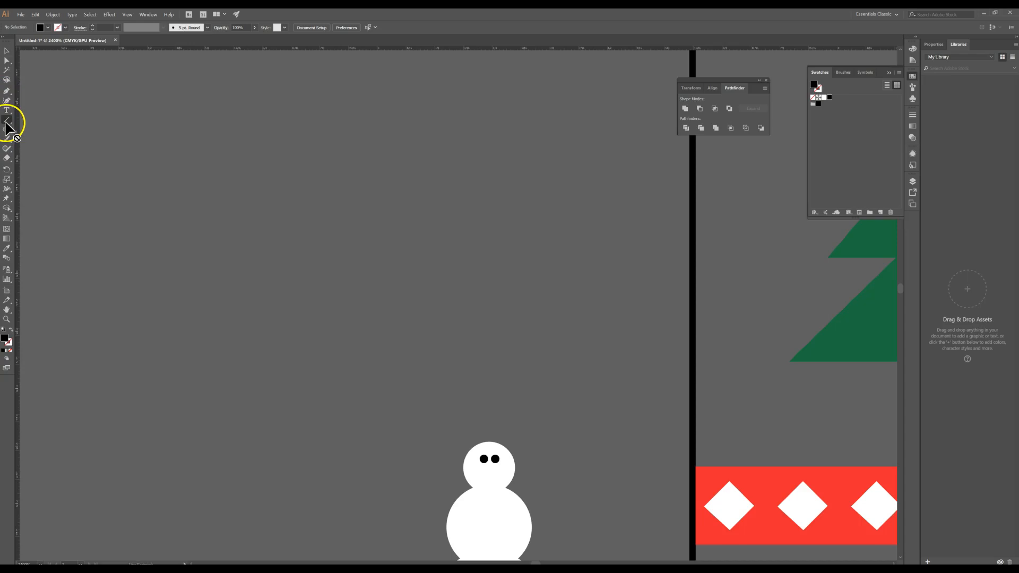
{"action": "left_click", "coordinate": [6, 125]}
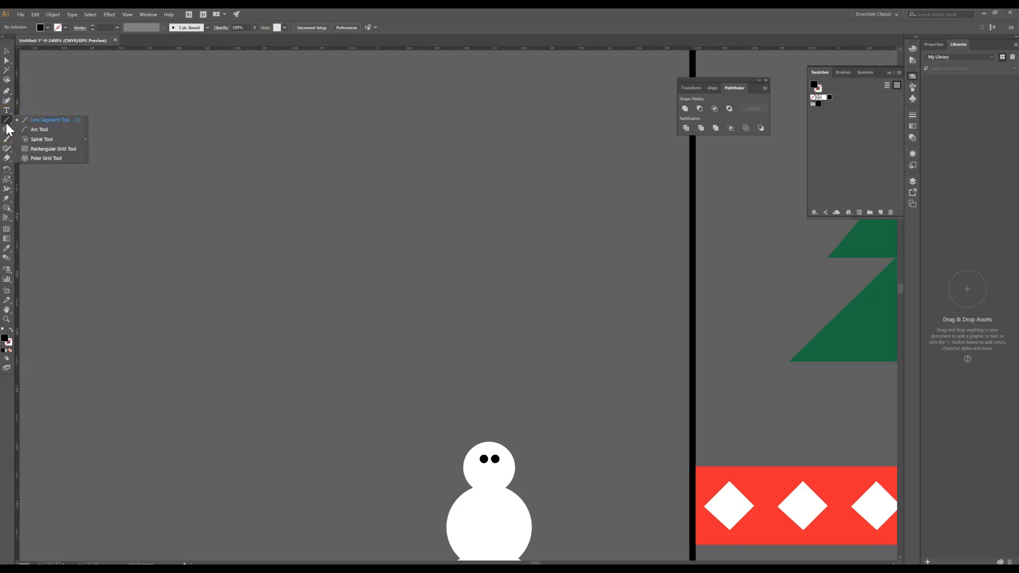
{"action": "left_click", "coordinate": [6, 92]}
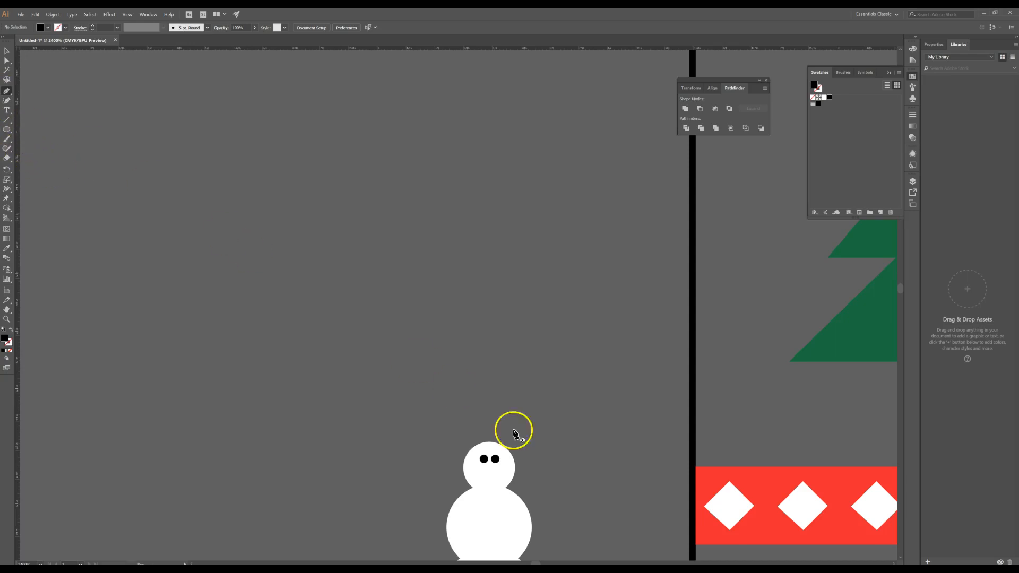
{"action": "left_click", "coordinate": [477, 479]}
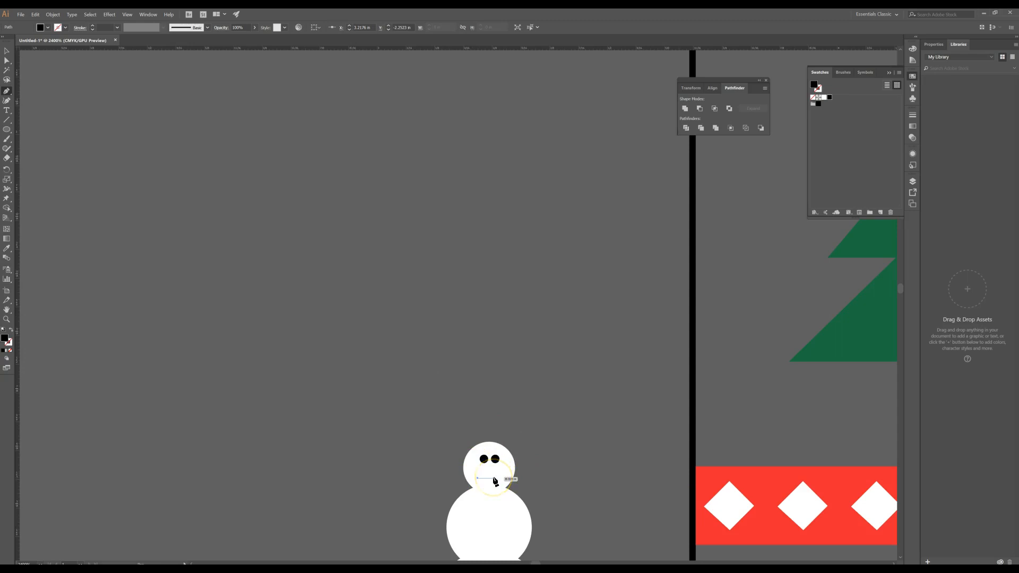
{"action": "left_click", "coordinate": [494, 479]}
{"action": "left_click_drag", "start_coordinate": [486, 486], "coordinate": [505, 467]}
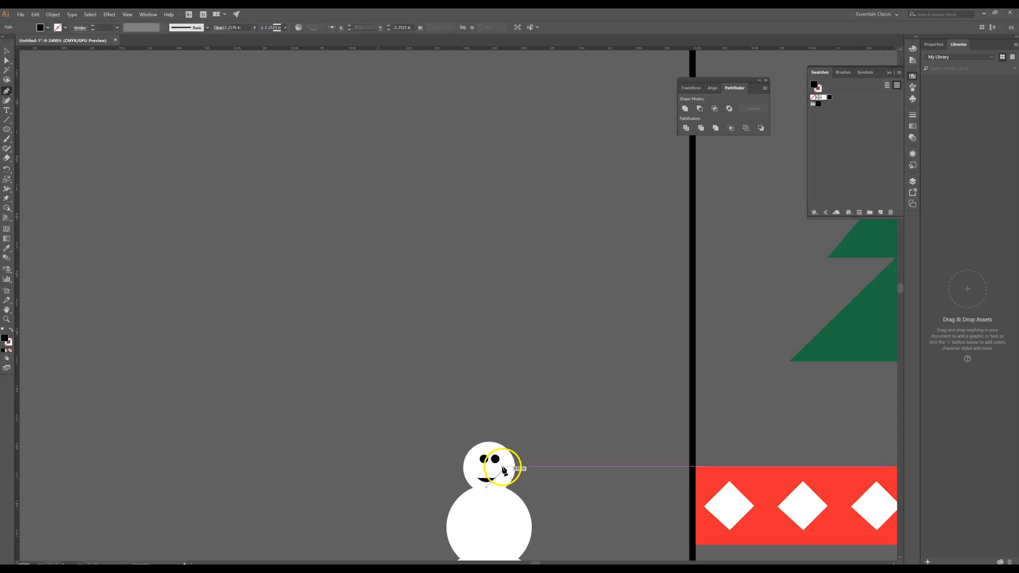
{"action": "left_click", "coordinate": [6, 52]}
{"action": "left_click", "coordinate": [341, 296]}
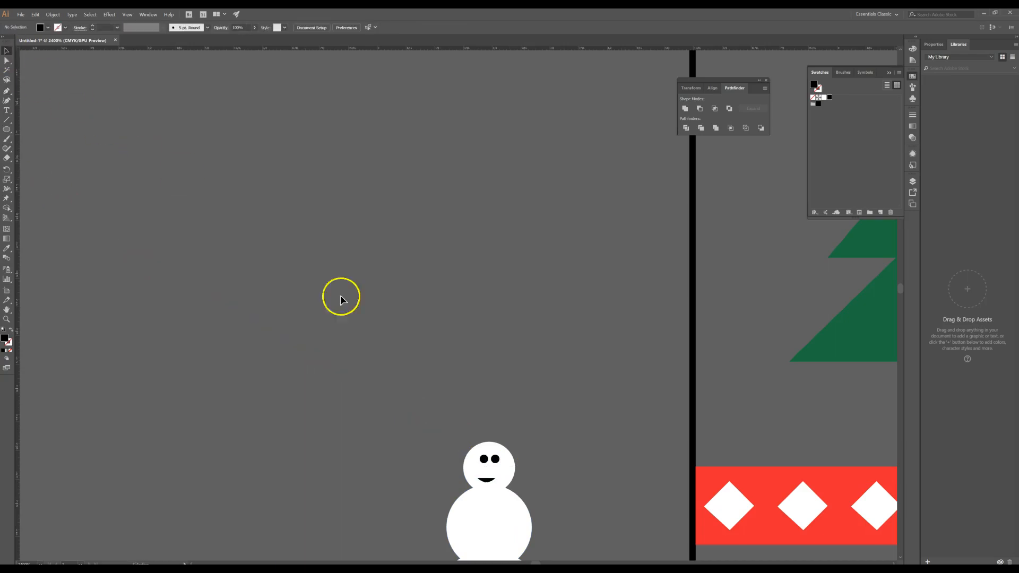
Step: Remove the smile's fill and give it a black stroke of 0.25 pt
{"action": "left_click", "coordinate": [492, 483]}
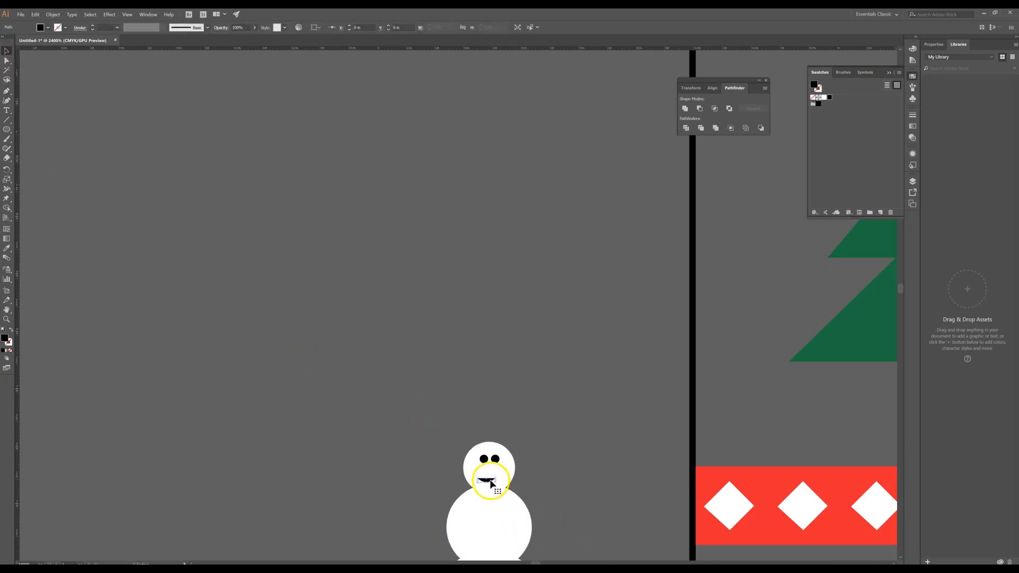
{"action": "left_click", "coordinate": [45, 27]}
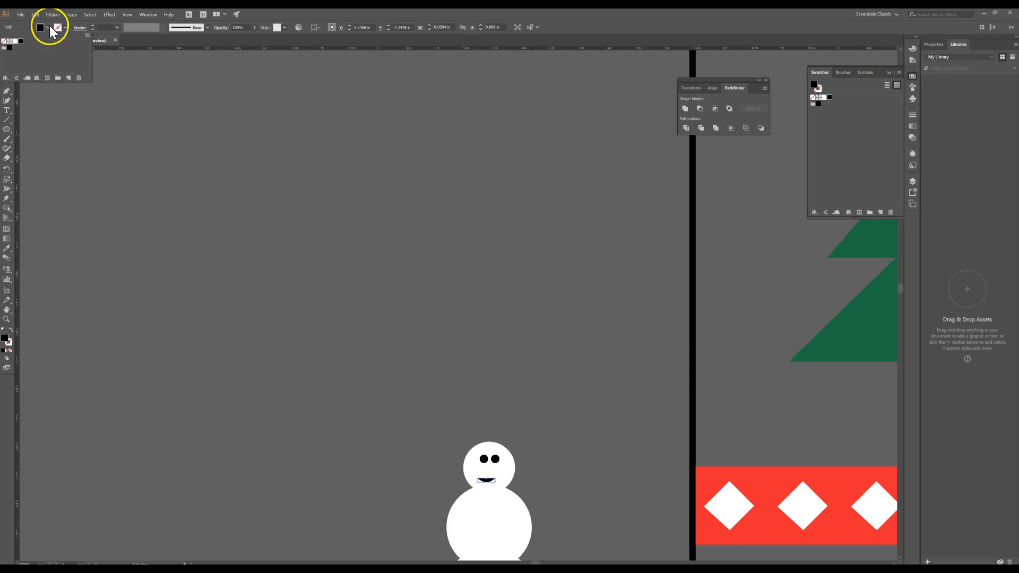
{"action": "left_click", "coordinate": [4, 41]}
{"action": "left_click", "coordinate": [58, 27]}
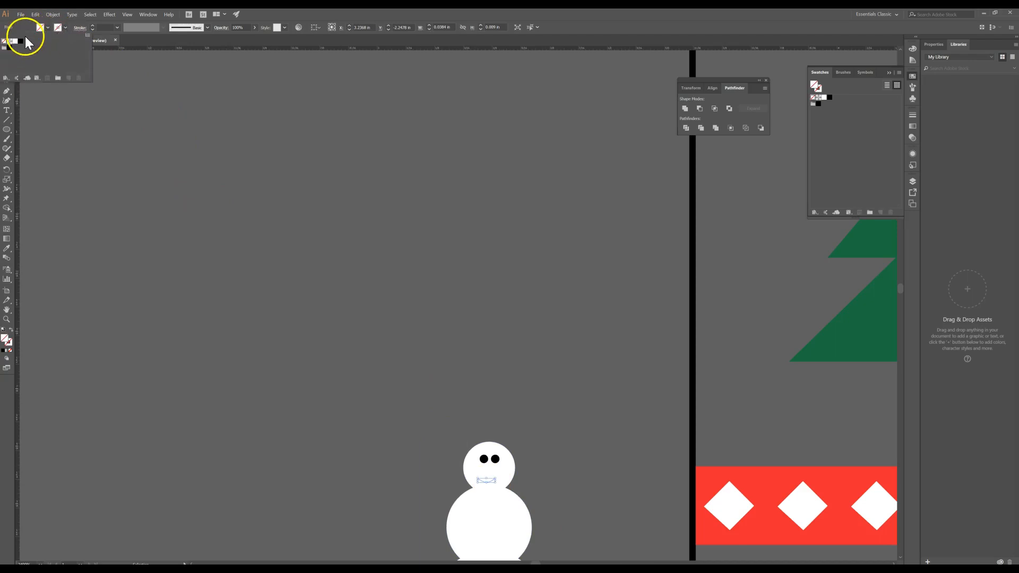
{"action": "left_click", "coordinate": [20, 40]}
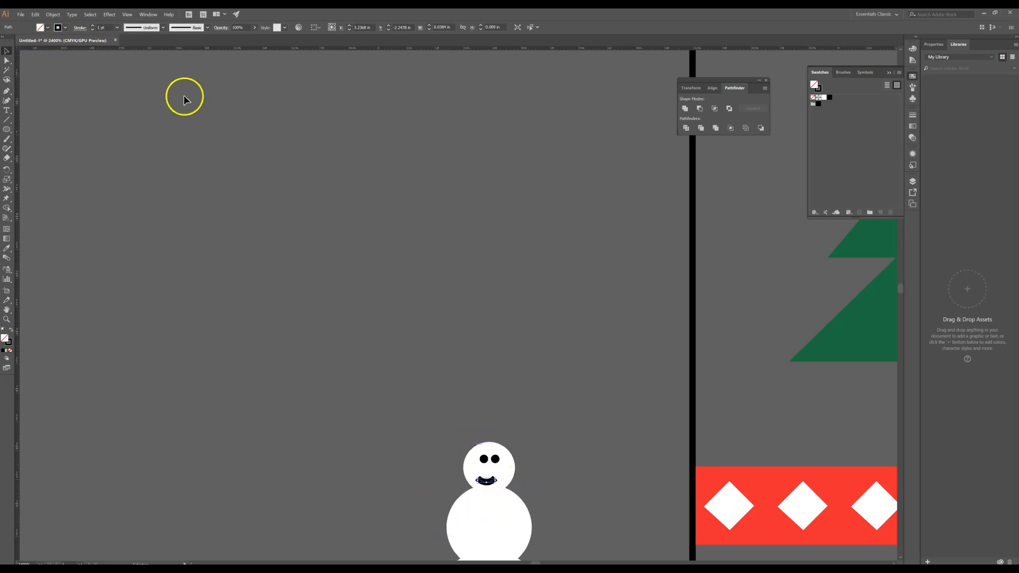
{"action": "left_click", "coordinate": [117, 29]}
{"action": "left_click", "coordinate": [119, 37]}
{"action": "left_click", "coordinate": [162, 126]}
Step: Try to center-align the ungrouped eyes, smile and snowman body horizontally
{"action": "left_click", "coordinate": [7, 50]}
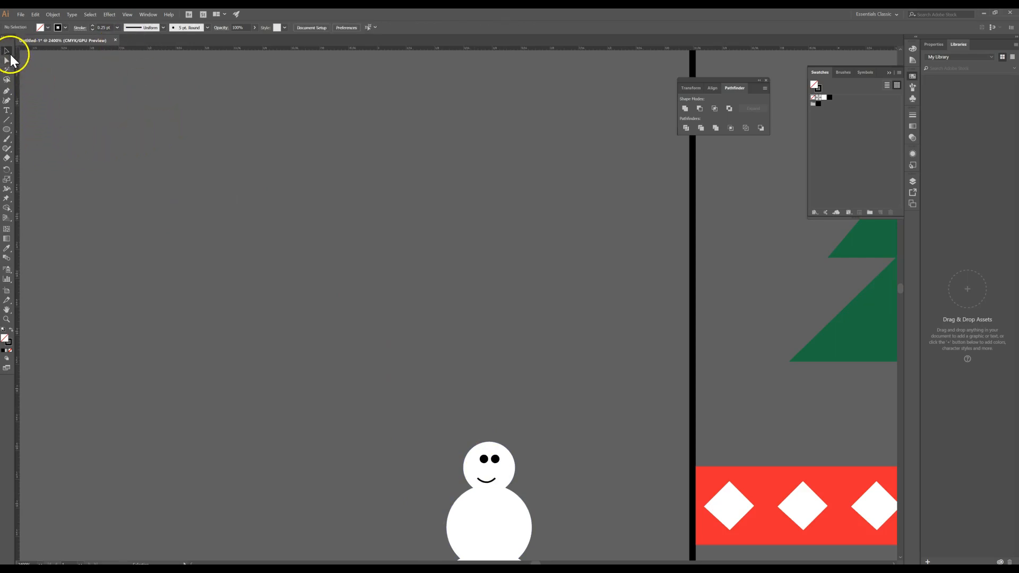
{"action": "left_click_drag", "start_coordinate": [490, 487], "coordinate": [480, 487]}
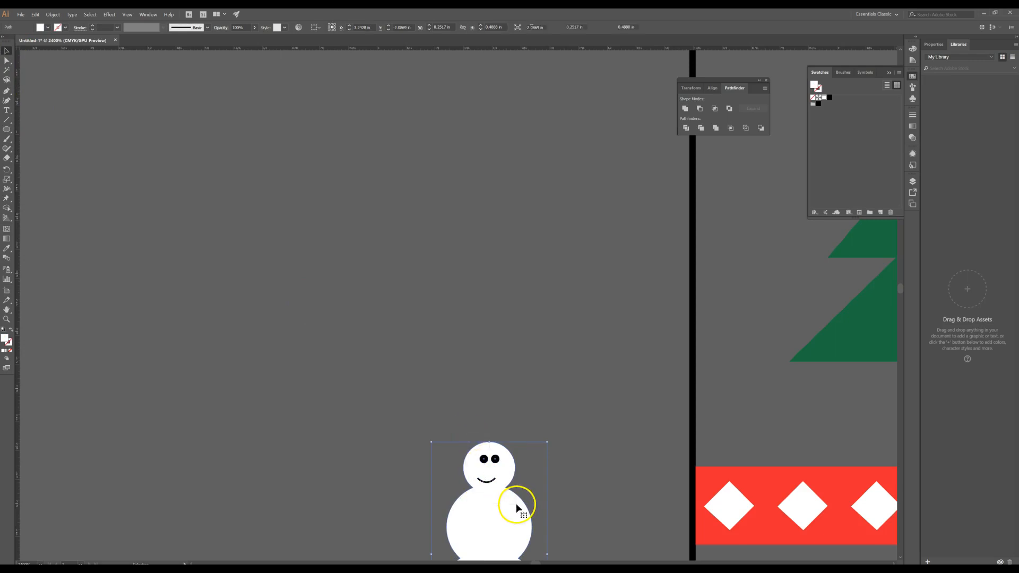
{"action": "left_click", "coordinate": [341, 27]}
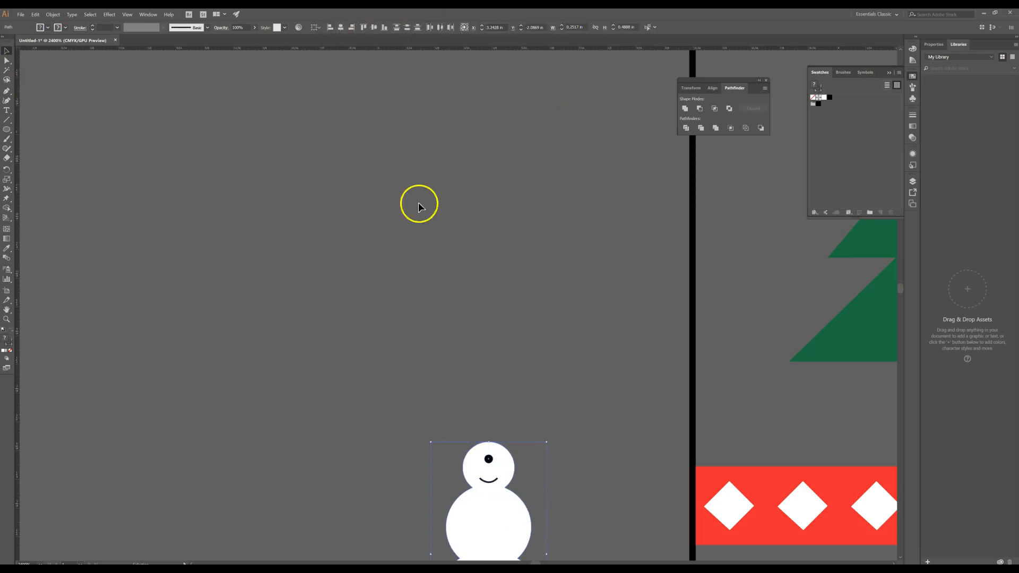
{"action": "left_click", "coordinate": [419, 206]}
{"action": "mouse_move", "coordinate": [488, 459]}
{"action": "left_mouse_down"}
{"action": "mouse_move", "coordinate": [486, 480]}
{"action": "mouse_move", "coordinate": [494, 465]}
{"action": "left_mouse_up"}
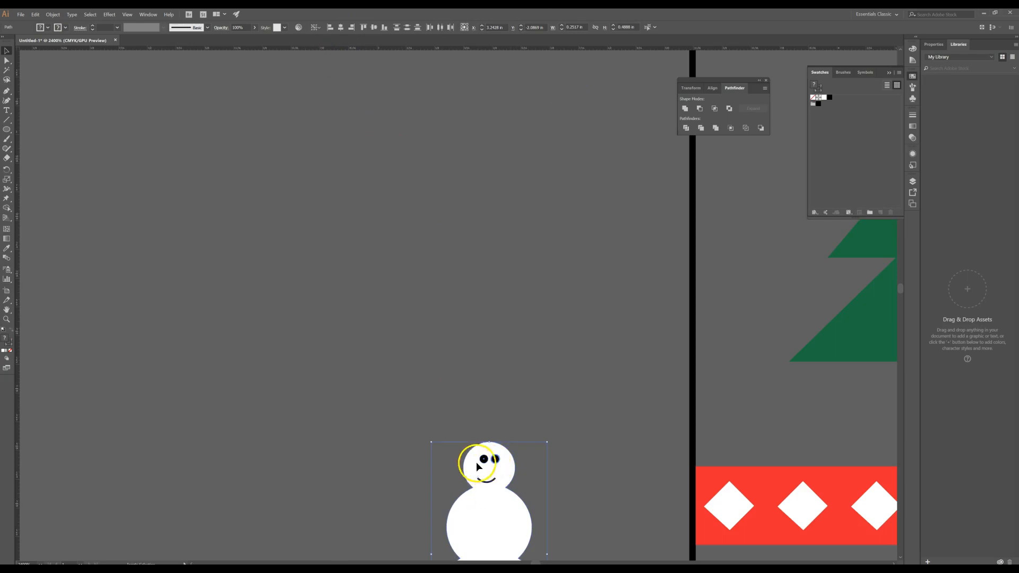
Step: Group the snowman's two eyes
{"action": "left_click", "coordinate": [487, 407]}
{"action": "left_click", "coordinate": [483, 459]}
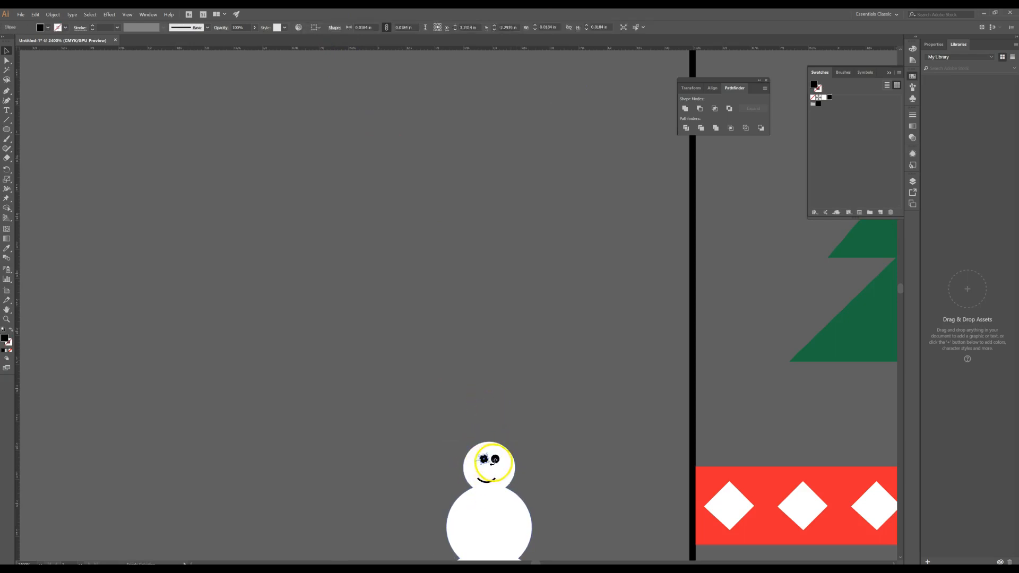
{"action": "key", "text": "ctrl+shift+a"}
Step: Center-align the grouped eyes, the smile and the snowman body horizontally
{"action": "left_click_drag", "start_coordinate": [479, 431], "coordinate": [498, 450]}
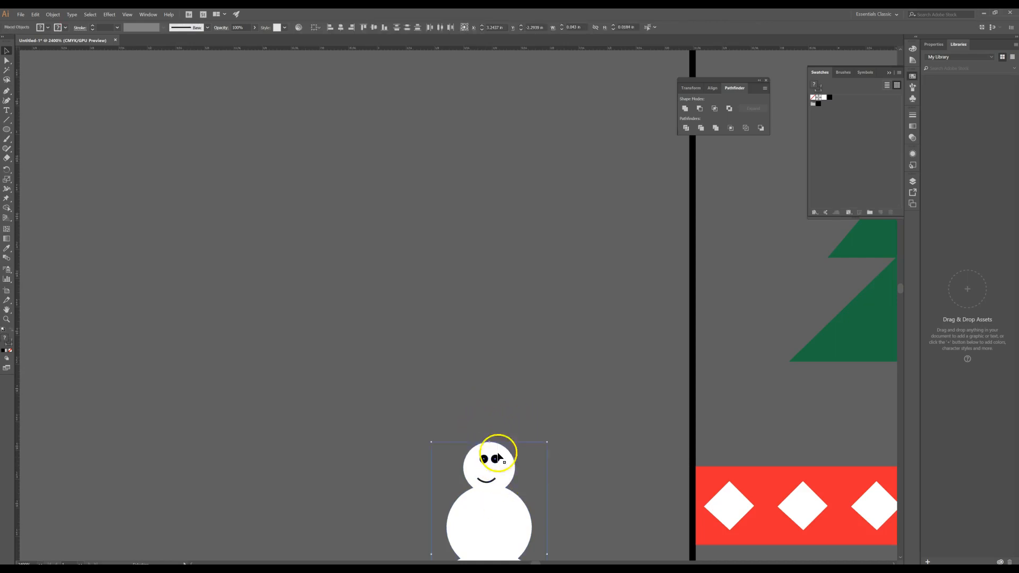
{"action": "left_click", "coordinate": [341, 27]}
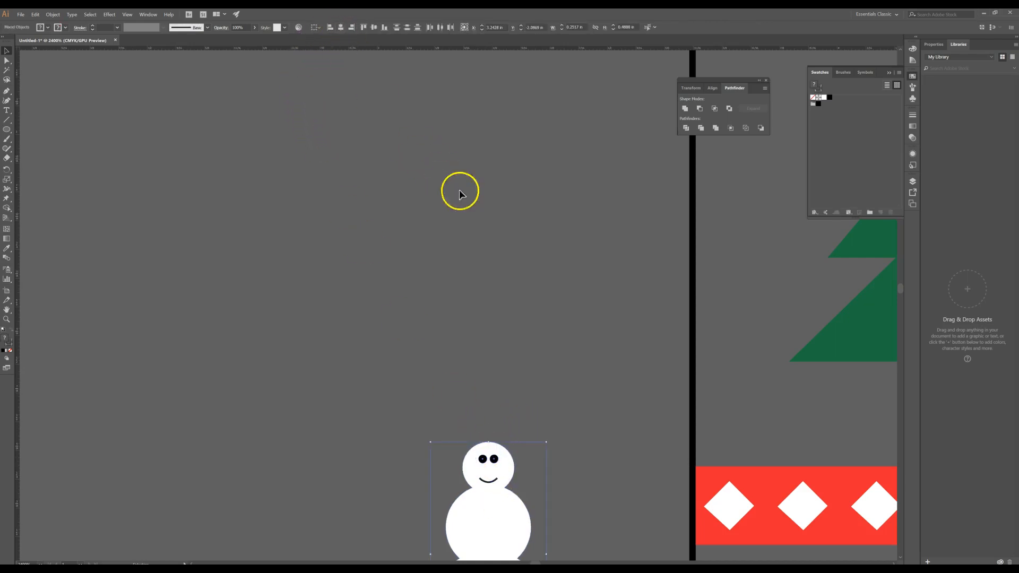
{"action": "key", "text": "ctrl+shift+a"}
{"action": "key", "text": "ctrl+minus"}
{"action": "key", "text": "ctrl+minus"}
{"action": "key", "text": "ctrl+minus"}
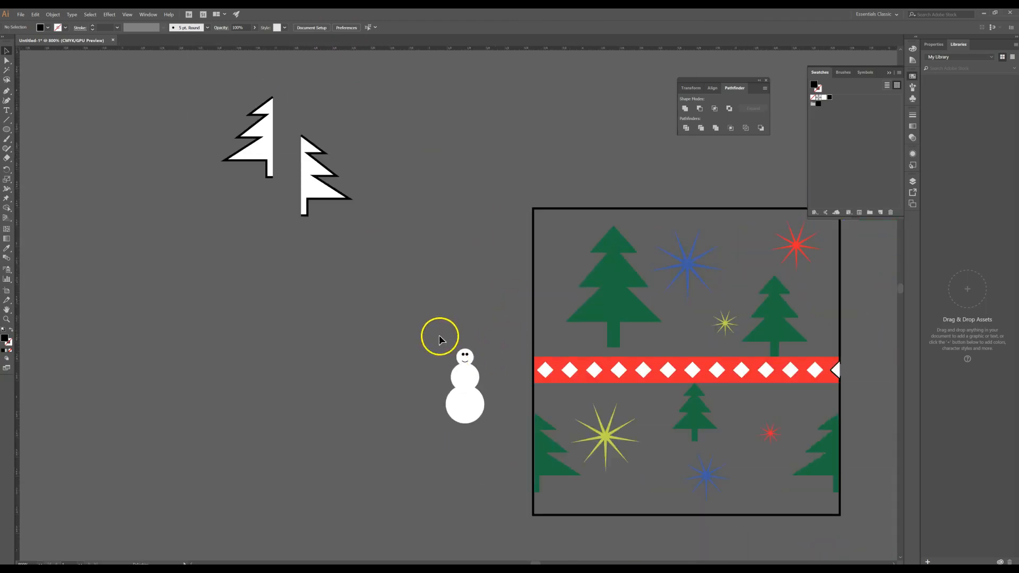
Step: Group the smiling snowman at about 0.17 in wide and place a copy in the tile beside the small blue star
{"action": "left_click_drag", "start_coordinate": [439, 336], "coordinate": [508, 461]}
{"action": "key", "text": "ctrl+g"}
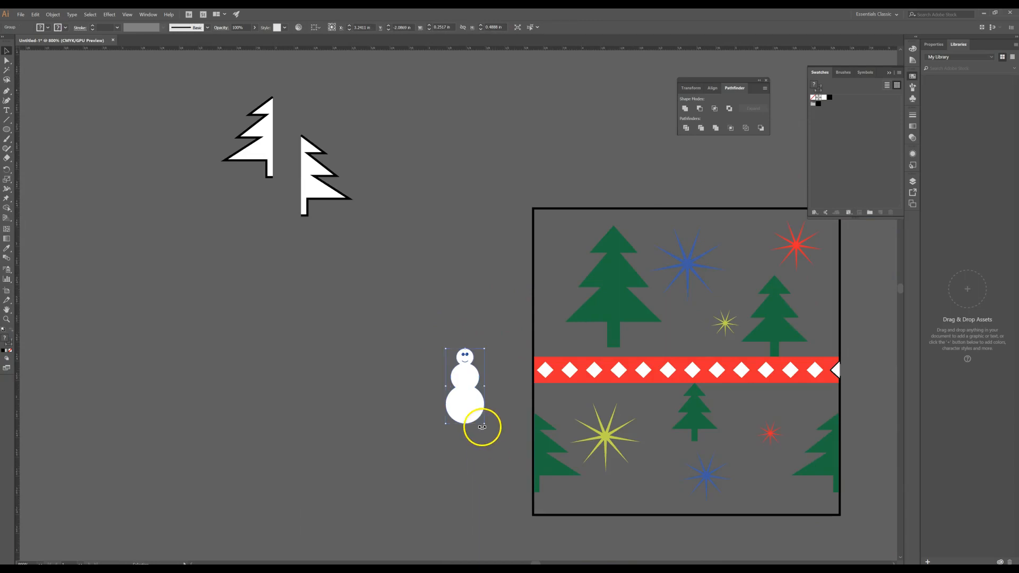
{"action": "left_click_drag", "start_coordinate": [485, 423], "coordinate": [455, 408]}
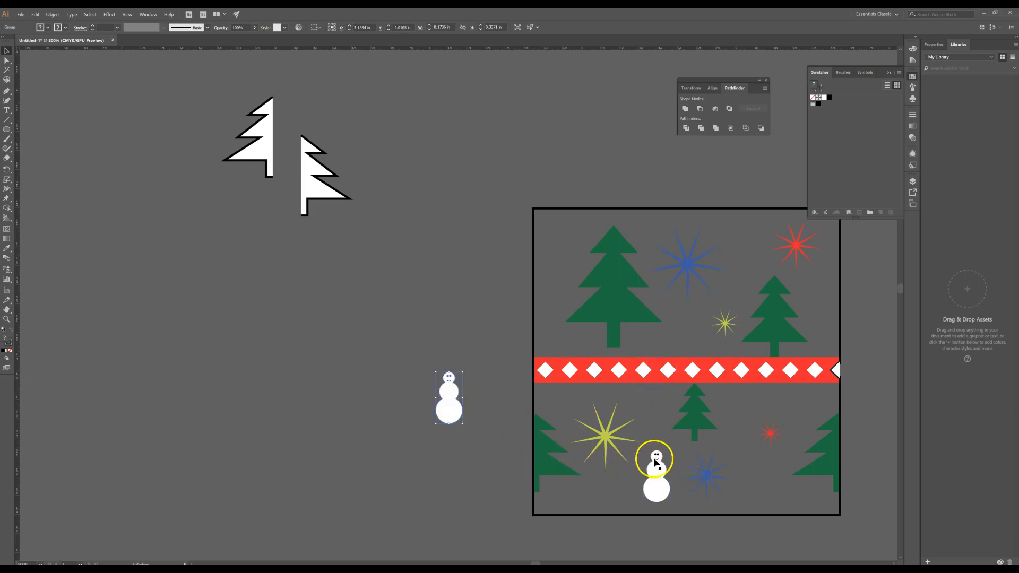
Step: Remove the eyes and smile from the snowman copy inside the tile
{"action": "left_click", "coordinate": [6, 59]}
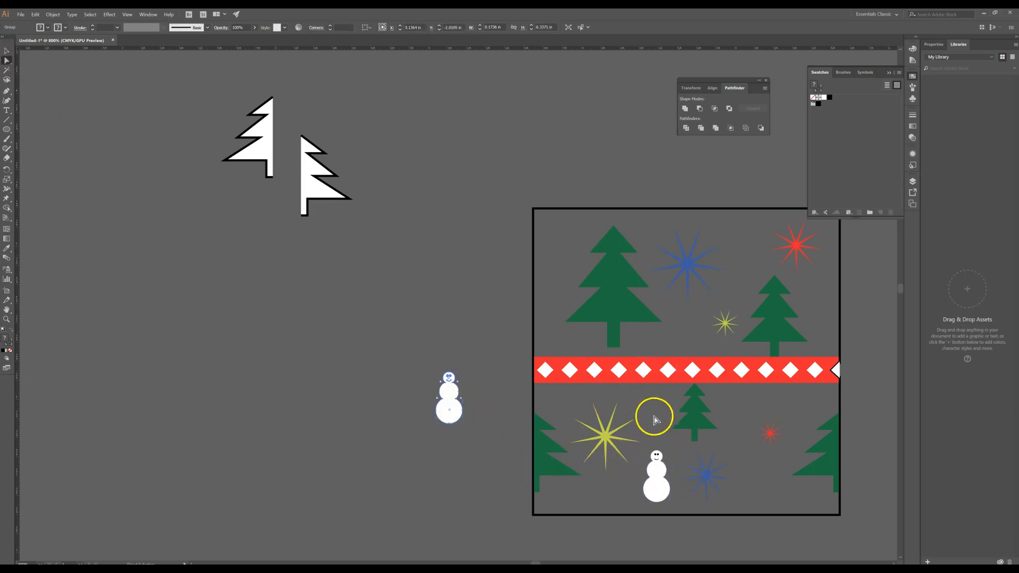
{"action": "left_click", "coordinate": [657, 465]}
{"action": "left_click", "coordinate": [657, 456]}
{"action": "key", "text": "shift+x"}
{"action": "left_click", "coordinate": [661, 438]}
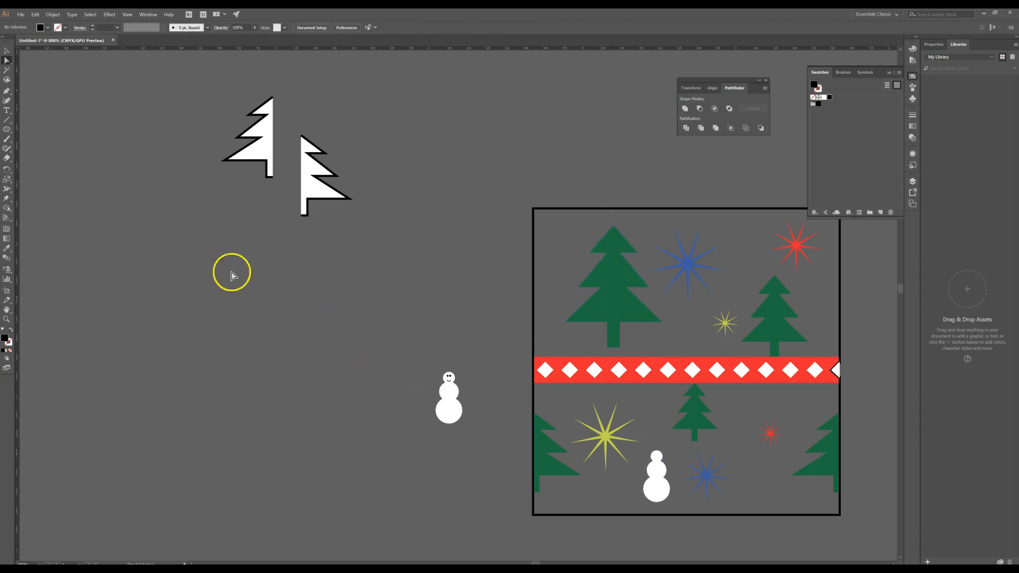
Step: Copy the faceless snowman to the empty area outside the tile and delete the original snowman with the face
{"action": "left_click", "coordinate": [661, 483]}
{"action": "left_click_drag", "start_coordinate": [664, 484], "coordinate": [467, 287]}
{"action": "left_click_drag", "start_coordinate": [412, 371], "coordinate": [496, 460]}
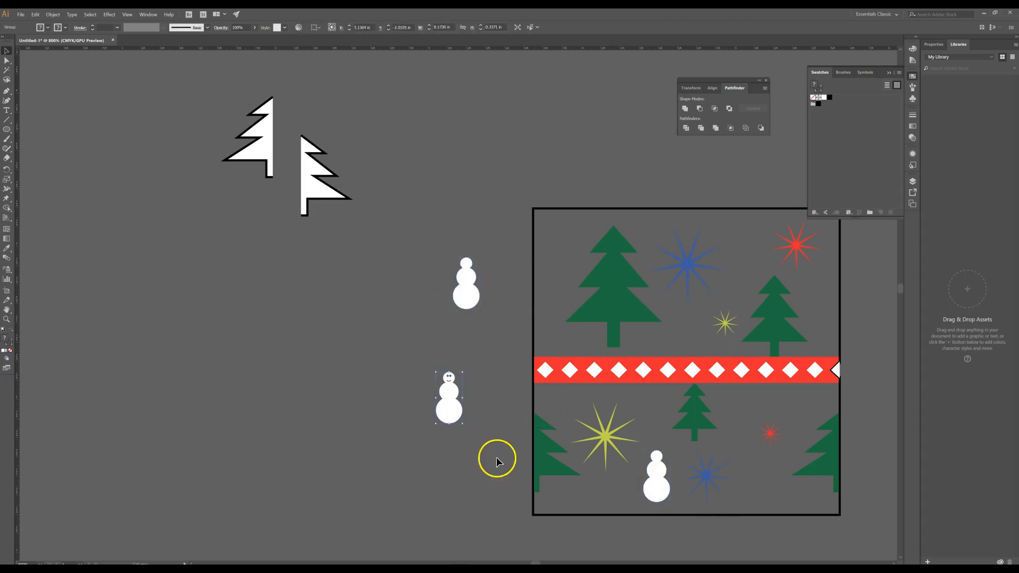
{"action": "key", "text": "Delete"}
Step: Enlarge the outside snowman to about 0.28 in wide and center it on the tile's left edge beside the large tree
{"action": "left_click_drag", "start_coordinate": [476, 301], "coordinate": [490, 310]}
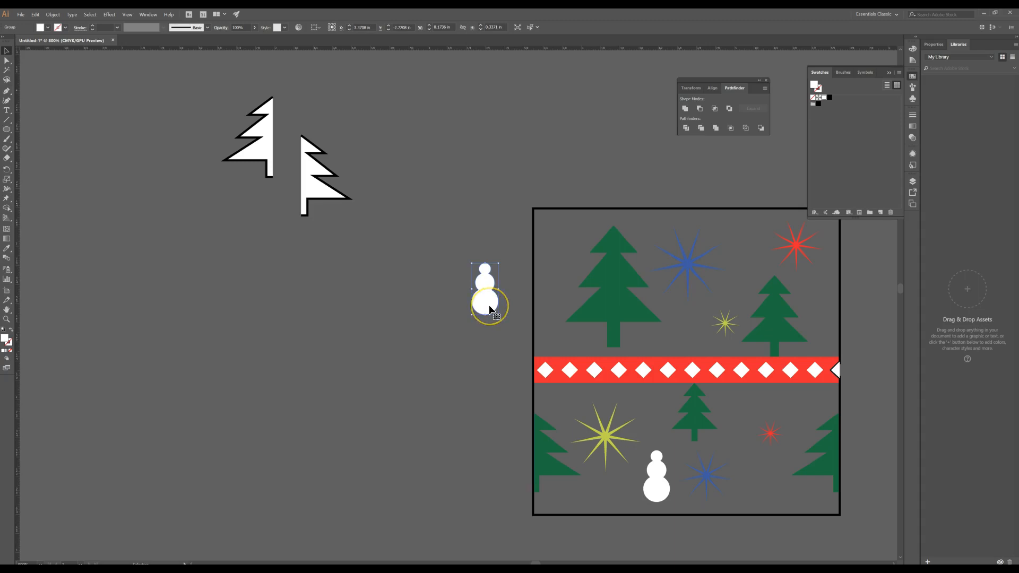
{"action": "left_click", "coordinate": [498, 316]}
{"action": "left_click_drag", "start_coordinate": [498, 315], "coordinate": [537, 273]}
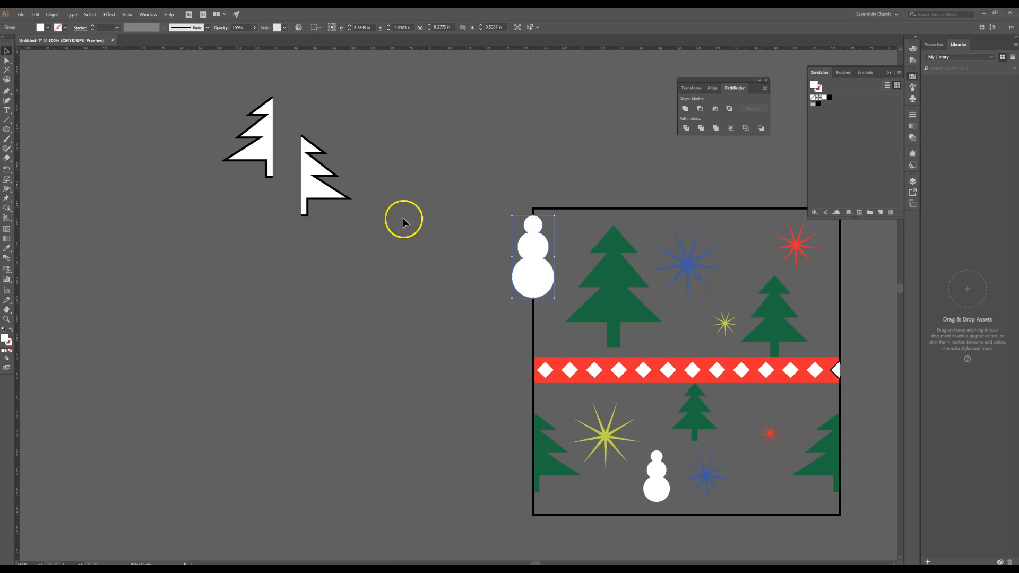
Step: Place horizontal guides at the top and bottom of the snowman on the tile's left edge
{"action": "left_click", "coordinate": [457, 216]}
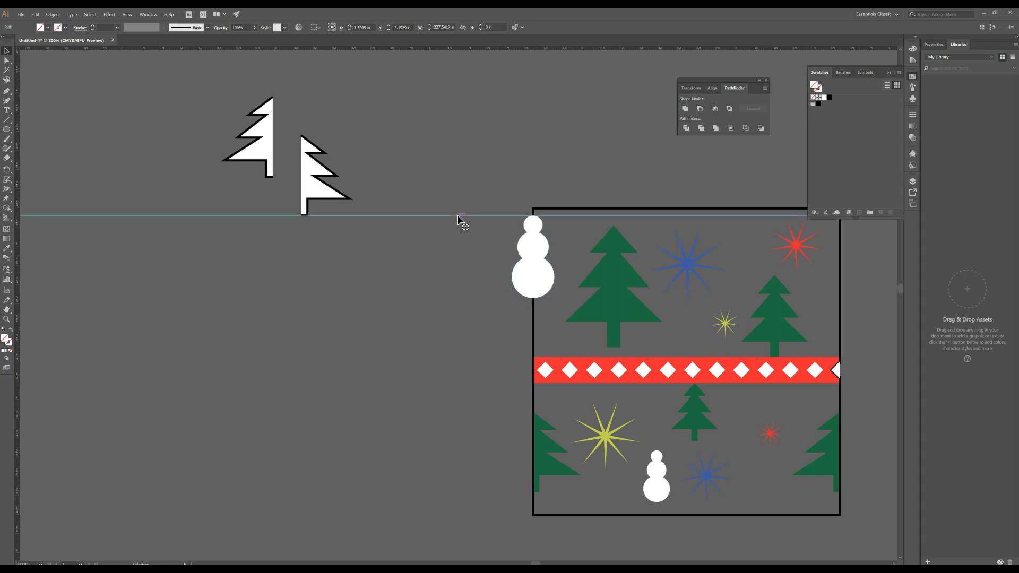
{"action": "scroll", "coordinate": [460, 219], "scroll_direction": "up", "scroll_amount": 3}
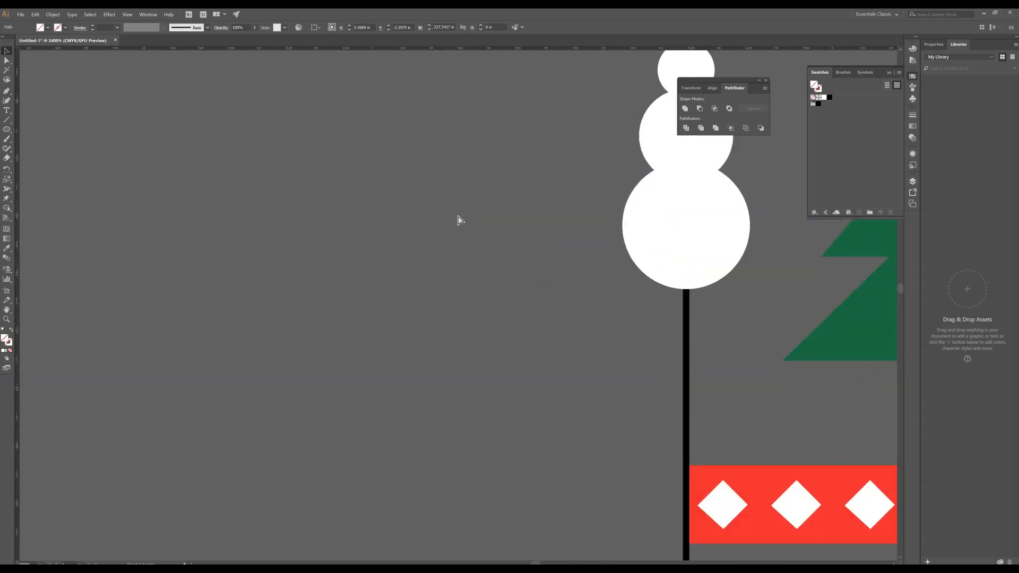
{"action": "left_click_drag", "start_coordinate": [458, 216], "coordinate": [289, 425]}
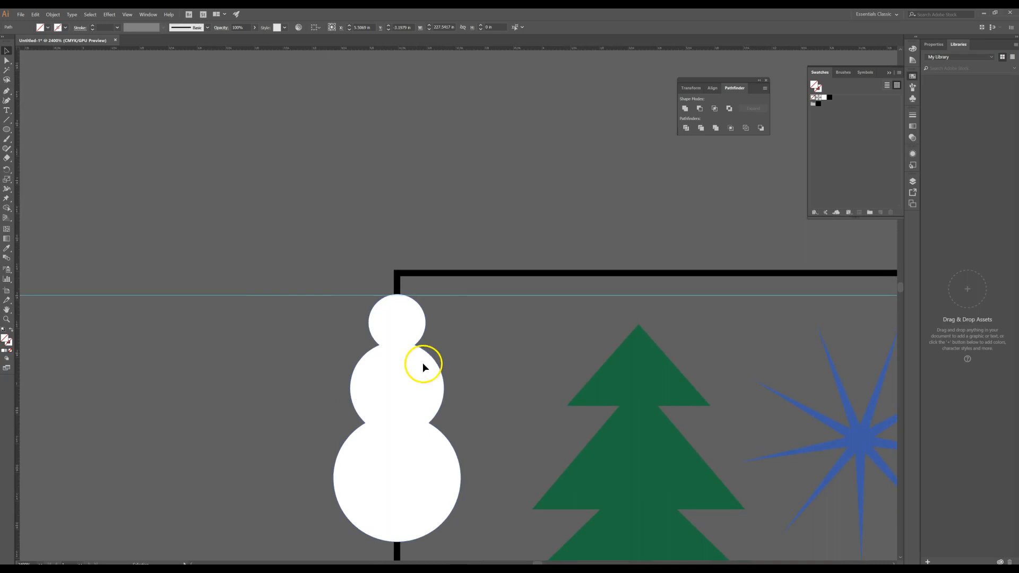
{"action": "left_click_drag", "start_coordinate": [292, 295], "coordinate": [298, 293]}
{"action": "left_click_drag", "start_coordinate": [334, 46], "coordinate": [380, 409]}
{"action": "left_click", "coordinate": [410, 329]}
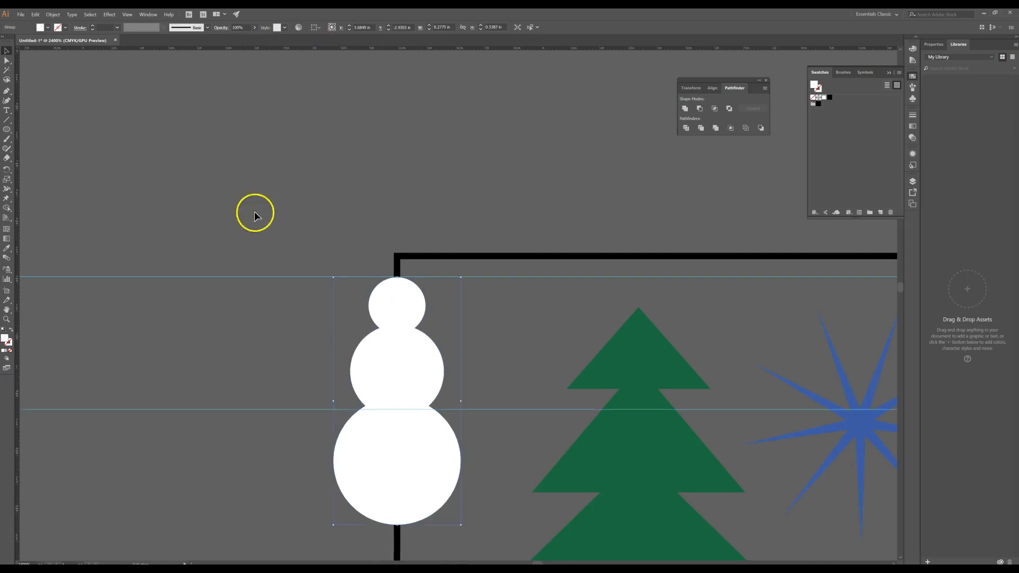
{"action": "left_click_drag", "start_coordinate": [271, 409], "coordinate": [294, 524]}
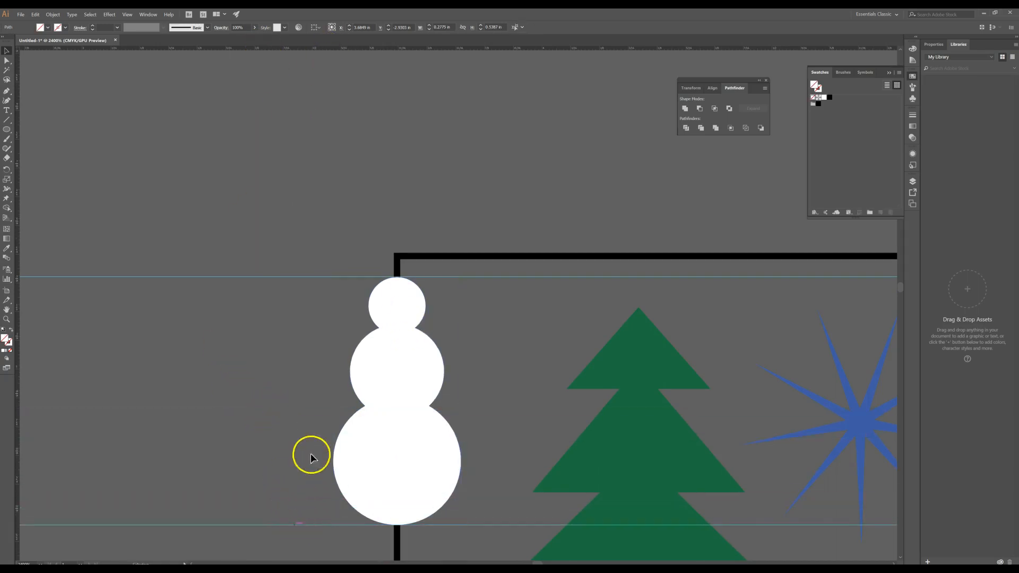
Step: Divide the left-edge snowman along the tile's square outline with Pathfinder and ungroup the pieces
{"action": "left_click", "coordinate": [437, 262], "text": "shift"}
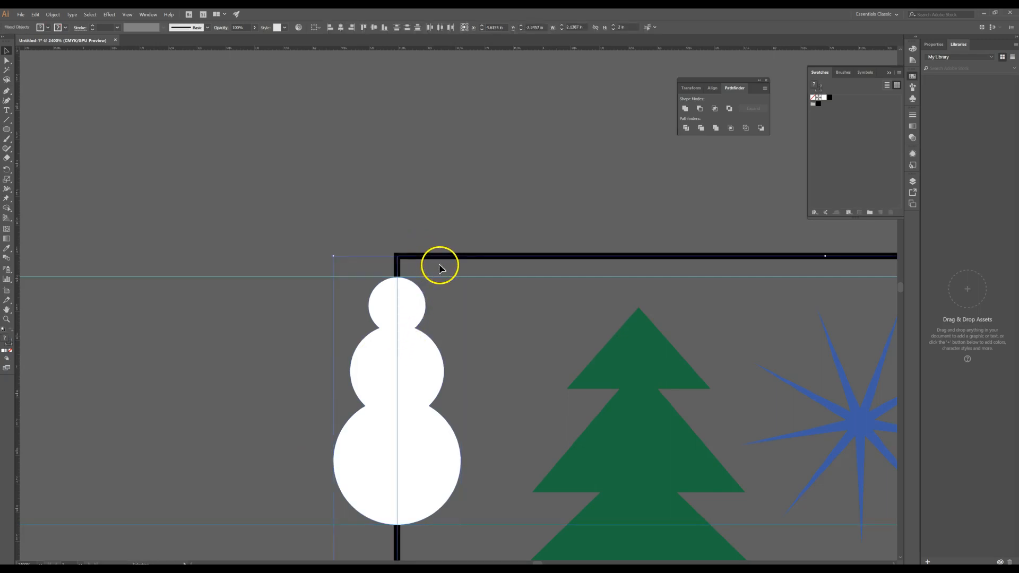
{"action": "left_click", "coordinate": [686, 128]}
{"action": "left_click", "coordinate": [337, 222]}
{"action": "left_click", "coordinate": [385, 306]}
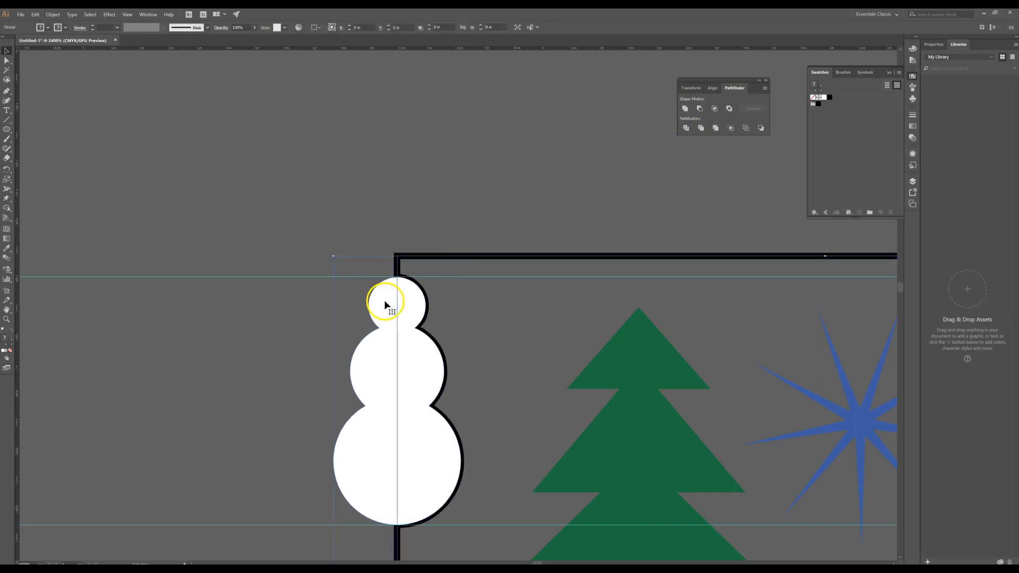
{"action": "right_click", "coordinate": [385, 305]}
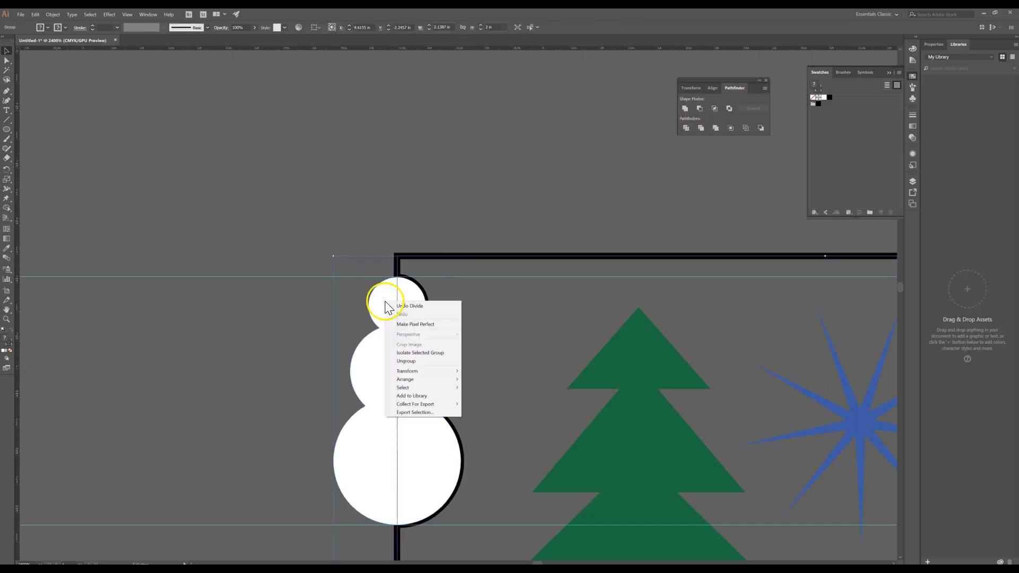
{"action": "left_click", "coordinate": [417, 361]}
Step: Move the snowman's outer half to the inside of the tile's right edge between the guides and shift the red star slightly left
{"action": "left_click", "coordinate": [287, 378]}
{"action": "left_click_drag", "start_coordinate": [372, 380], "coordinate": [320, 382]}
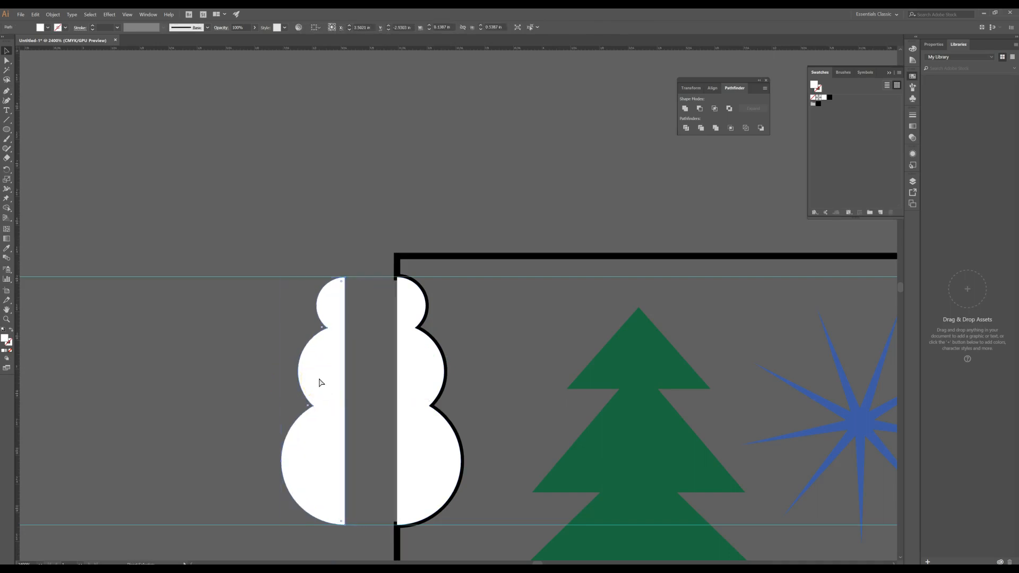
{"action": "key", "text": "ctrl+minus"}
{"action": "left_click_drag", "start_coordinate": [321, 382], "coordinate": [160, 333]}
{"action": "left_click_drag", "start_coordinate": [272, 339], "coordinate": [759, 333]}
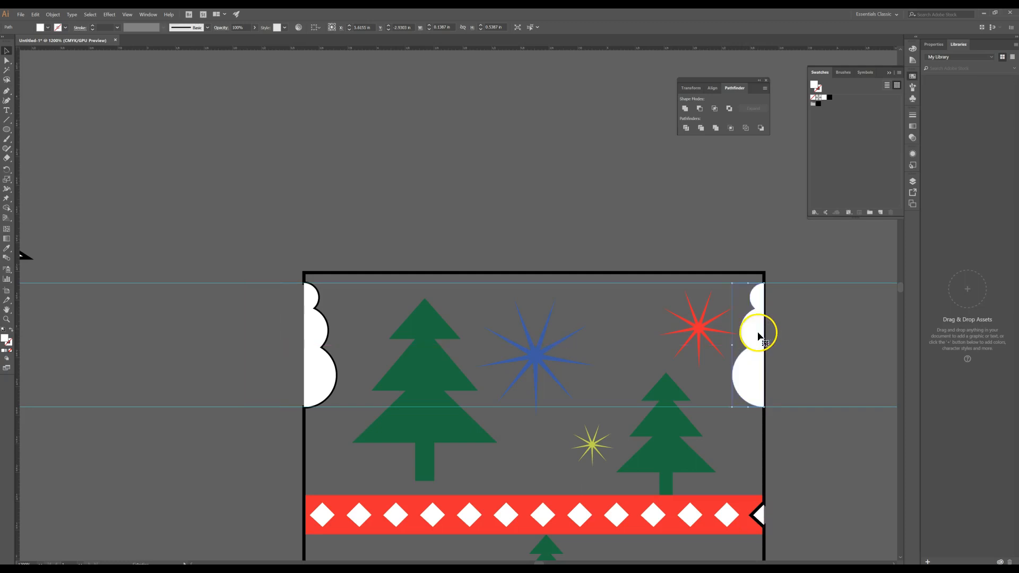
{"action": "left_click", "coordinate": [698, 335]}
{"action": "left_click", "coordinate": [497, 178]}
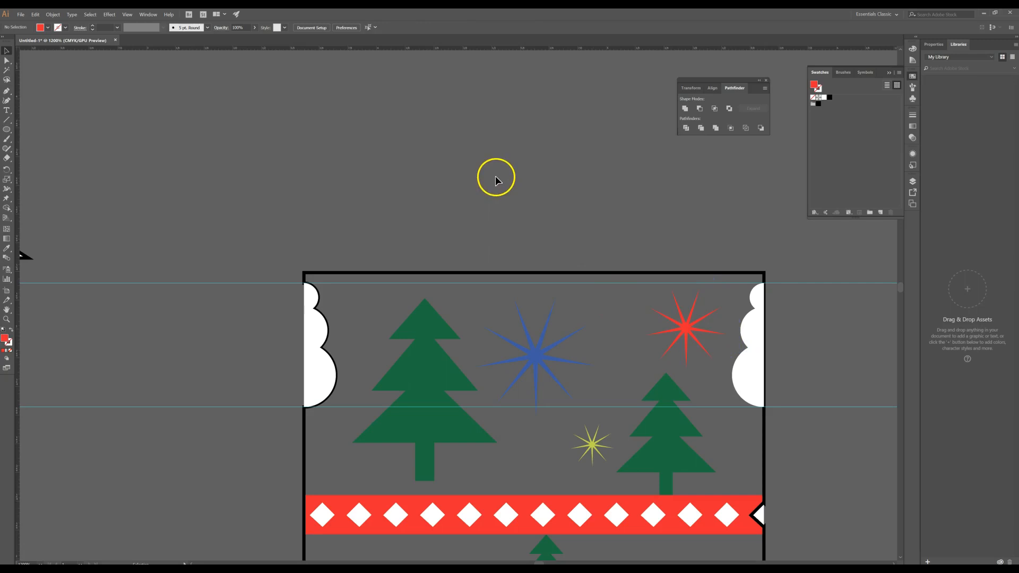
Step: Move the small snowman down so that it straddles the tile's bottom edge
{"action": "key", "text": "ctrl+minus"}
{"action": "key", "text": "ctrl+minus"}
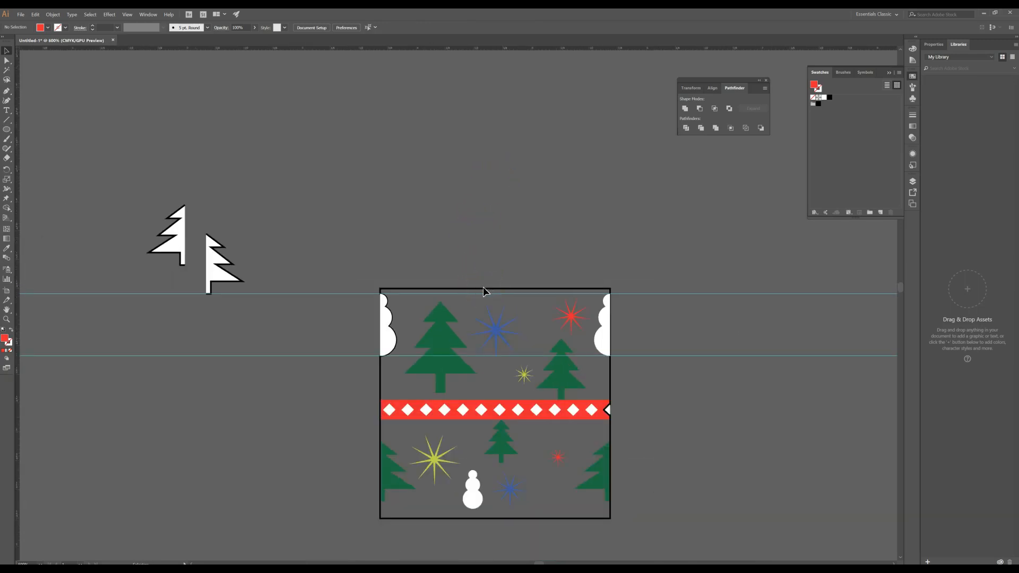
{"action": "left_click", "coordinate": [492, 486]}
{"action": "left_click_drag", "start_coordinate": [470, 511], "coordinate": [463, 528]}
Step: Enlarge the bottom snowman to about 0.24 in wide and place a vertical guide along its left side
{"action": "key", "text": "ctrl+plus"}
{"action": "key", "text": "ctrl+plus"}
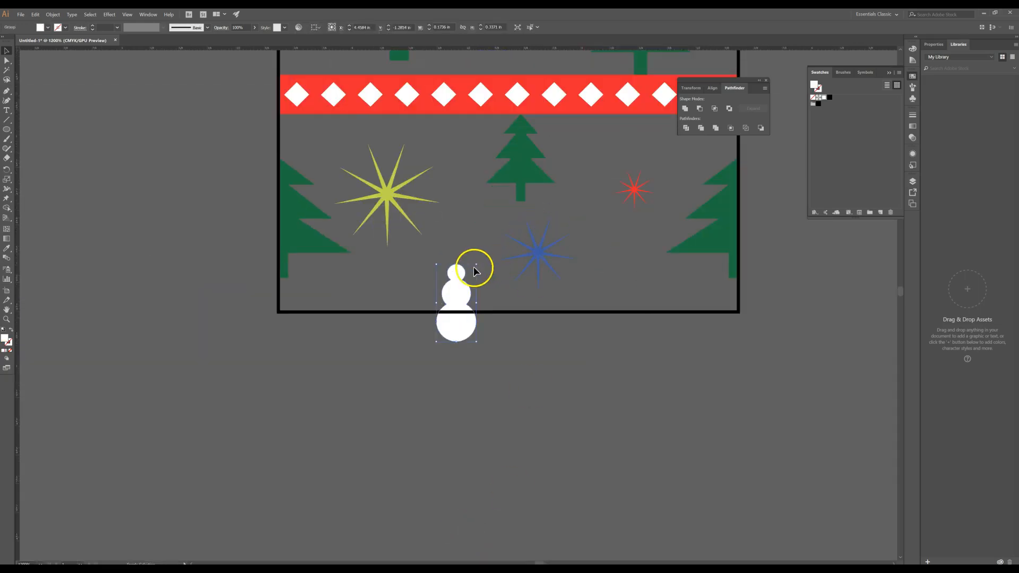
{"action": "left_click_drag", "start_coordinate": [476, 263], "coordinate": [492, 234]}
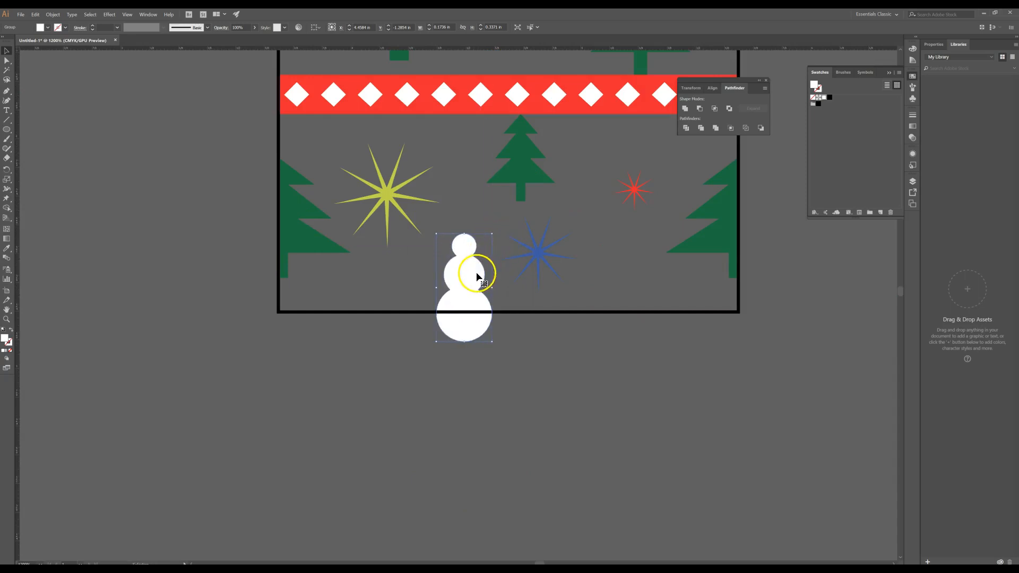
{"action": "left_click_drag", "start_coordinate": [466, 287], "coordinate": [465, 289]}
{"action": "left_click", "coordinate": [508, 370]}
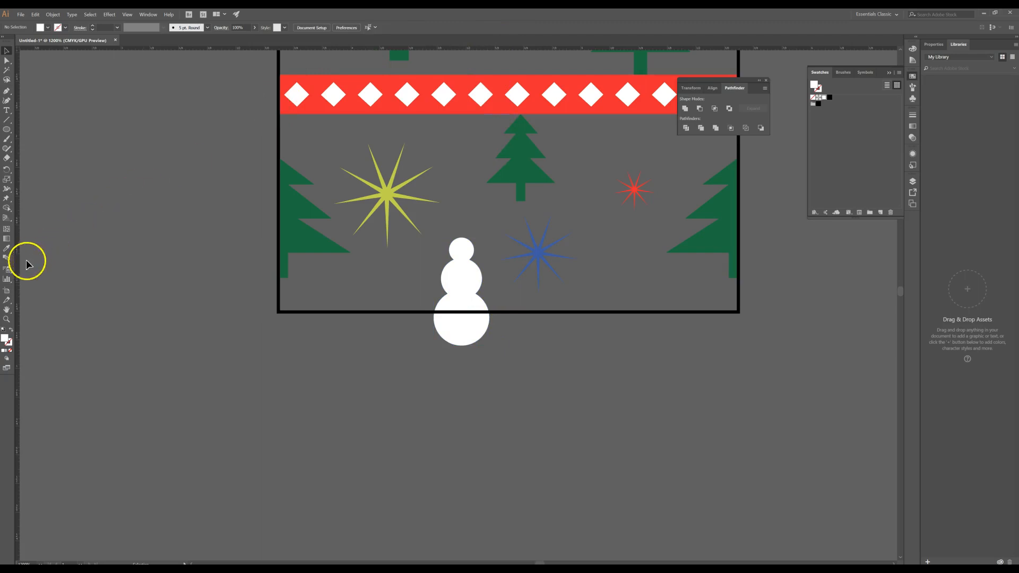
{"action": "left_click", "coordinate": [433, 336]}
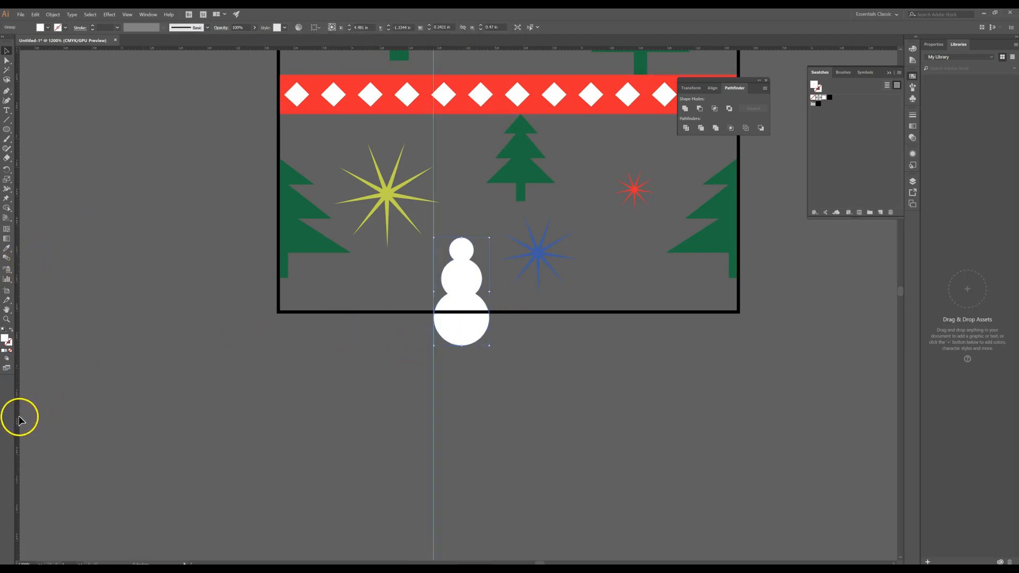
Step: Divide the bottom snowman along the tile's square outline with Pathfinder and ungroup the pieces
{"action": "left_click", "coordinate": [521, 313], "text": "shift"}
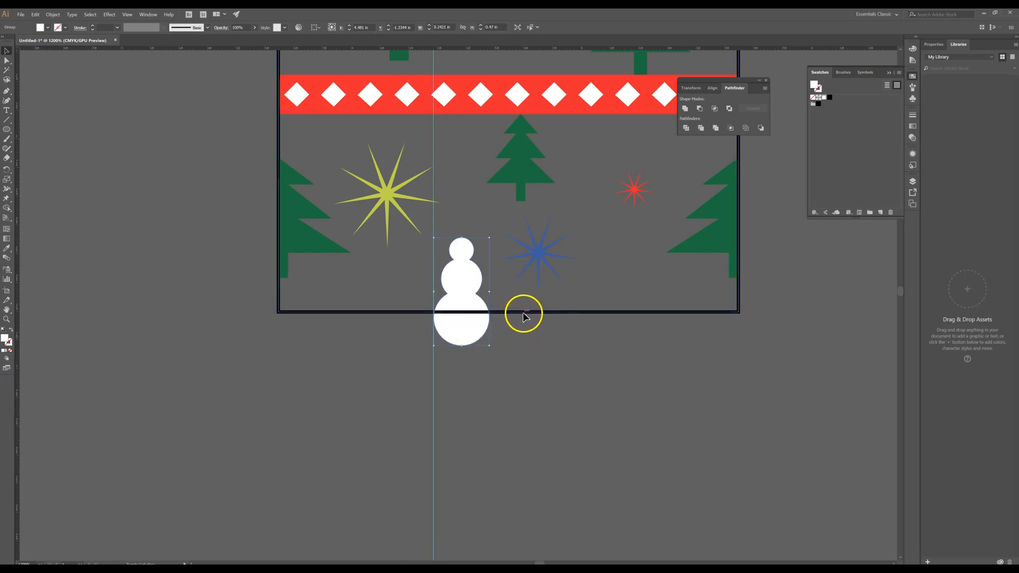
{"action": "left_click", "coordinate": [701, 128]}
{"action": "left_click", "coordinate": [507, 363]}
{"action": "left_click", "coordinate": [469, 327]}
{"action": "right_click", "coordinate": [468, 327]}
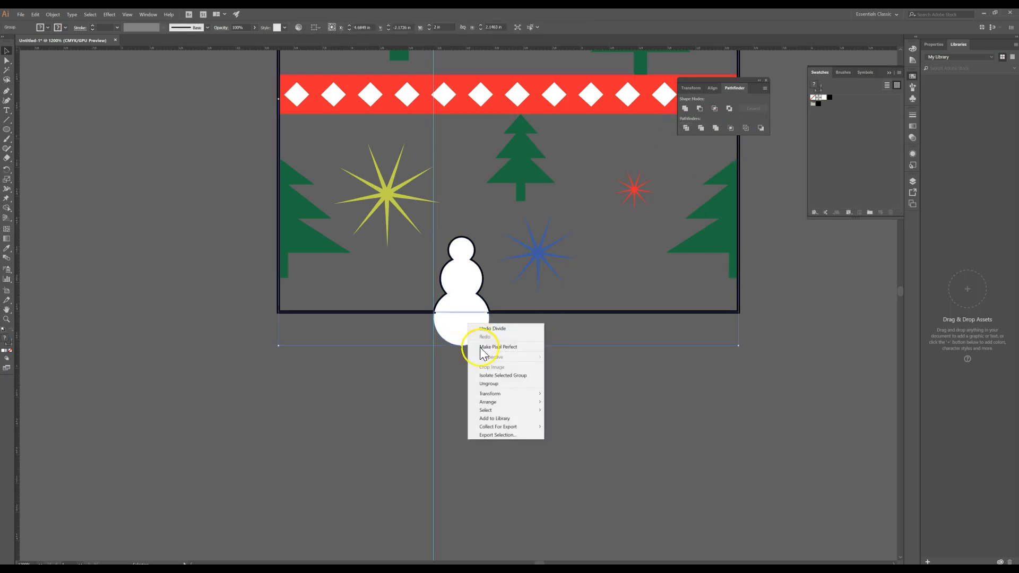
{"action": "left_click", "coordinate": [499, 383]}
Step: Move the cut-off base of the bottom snowman up to the inside of the tile's top edge, aligned with the vertical guide
{"action": "left_click", "coordinate": [462, 325]}
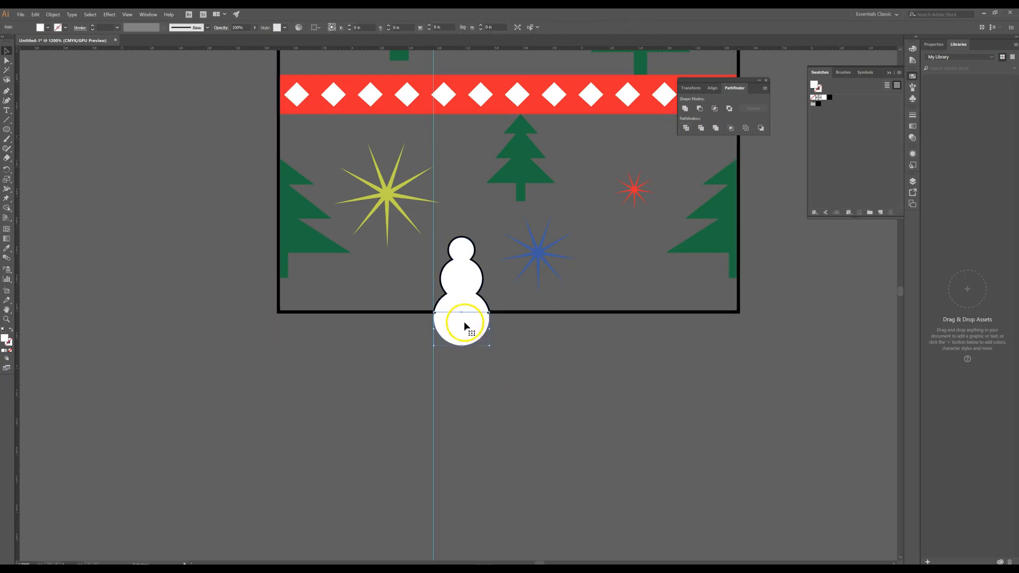
{"action": "scroll", "coordinate": [466, 326], "scroll_direction": "up", "scroll_amount": 3}
{"action": "scroll", "coordinate": [479, 377], "scroll_direction": "up", "scroll_amount": 6}
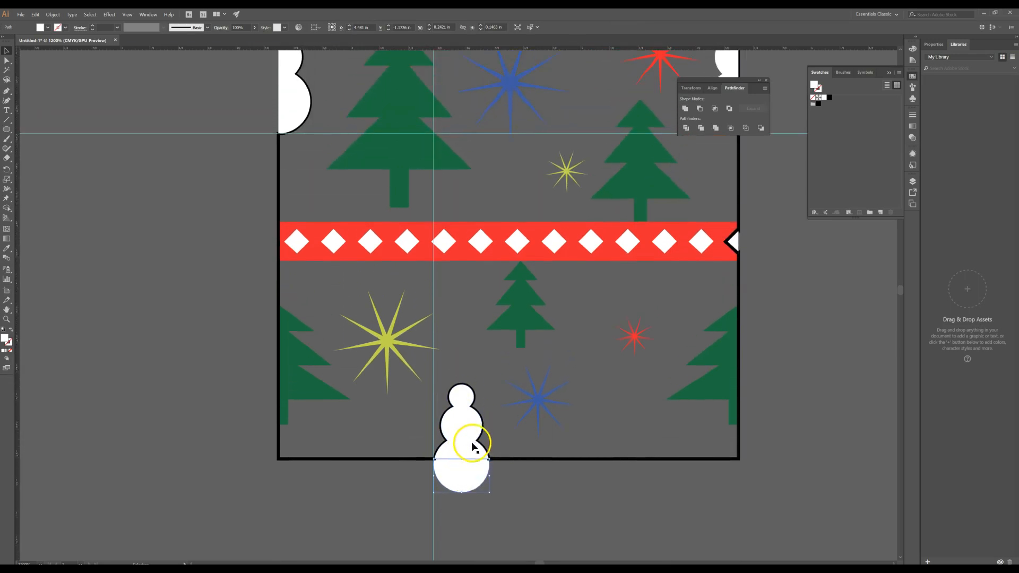
{"action": "scroll", "coordinate": [466, 494], "scroll_direction": "up", "scroll_amount": 1}
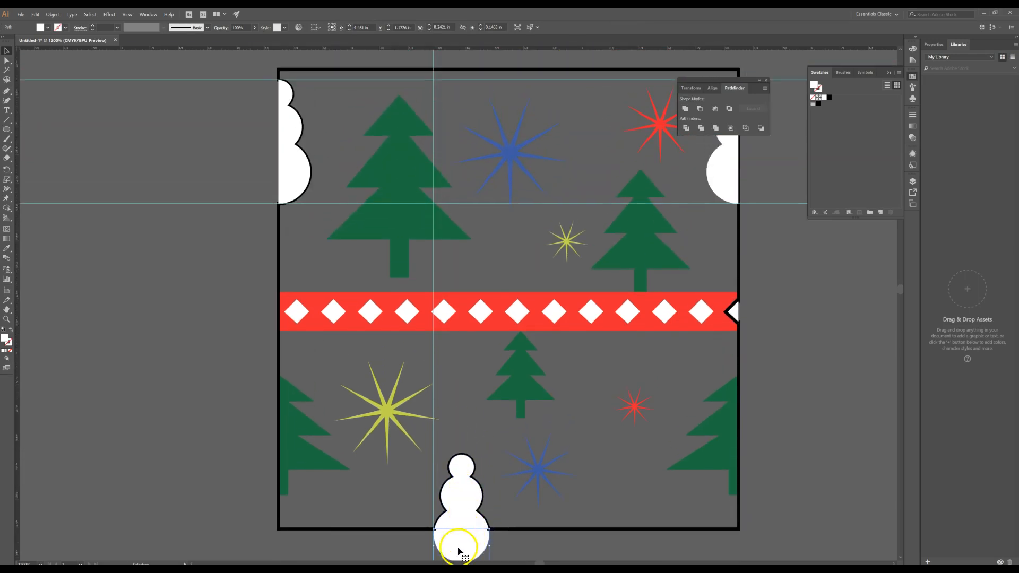
{"action": "left_click_drag", "start_coordinate": [457, 86], "coordinate": [456, 86]}
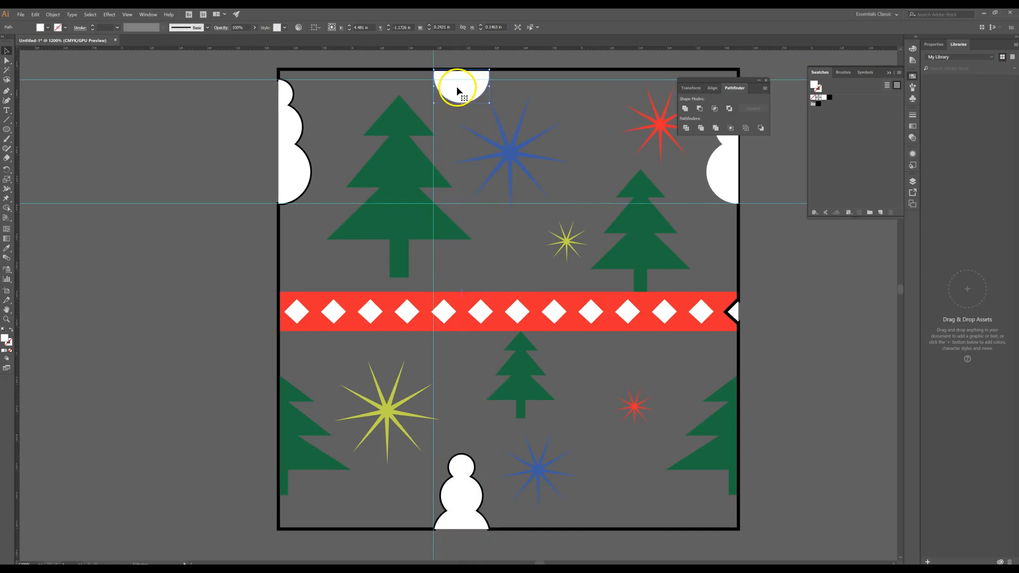
Step: Delete the alignment guides around the tile
{"action": "scroll", "coordinate": [561, 470], "scroll_direction": "down", "scroll_amount": 1}
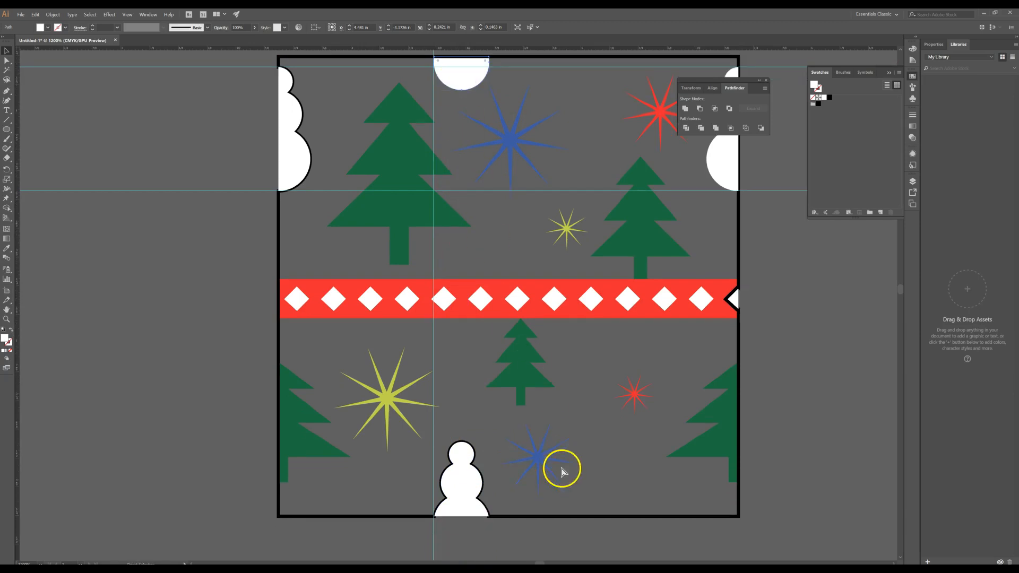
{"action": "key", "text": "ctrl+minus"}
{"action": "scroll", "coordinate": [562, 467], "scroll_direction": "down", "scroll_amount": 4}
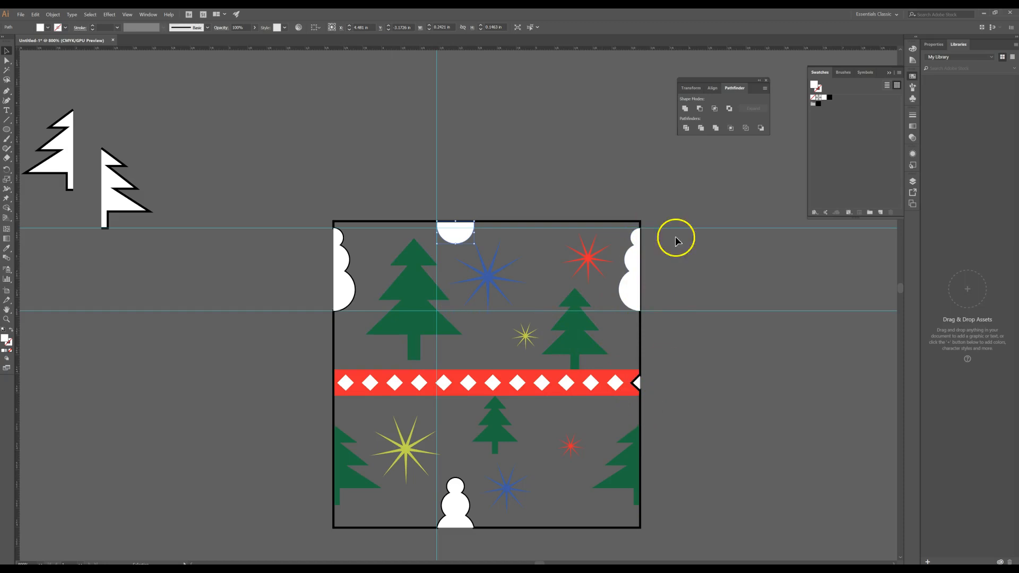
{"action": "left_click", "coordinate": [712, 360]}
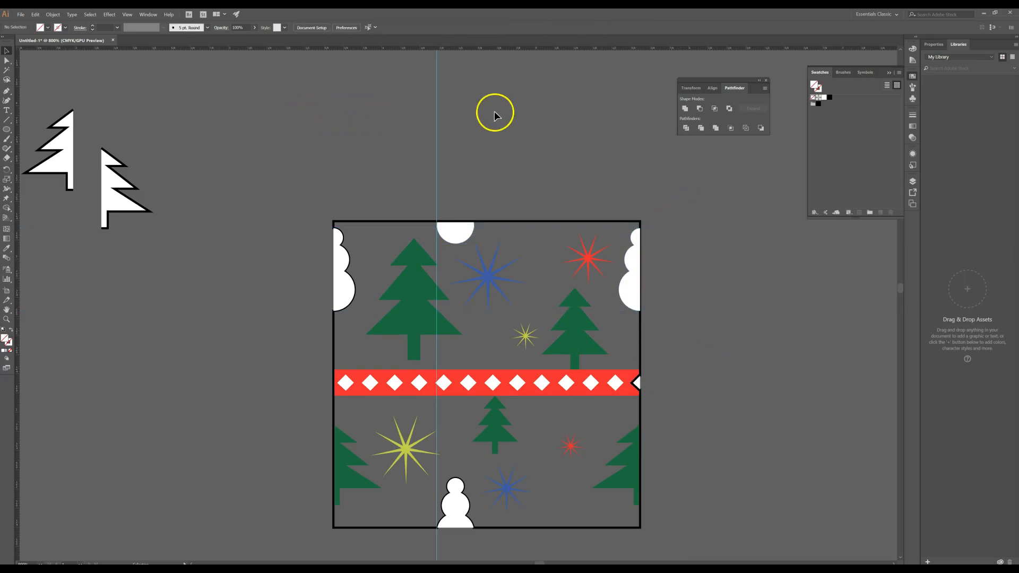
Step: Give the tile's square outline a white fill and remove its black stroke
{"action": "left_click", "coordinate": [516, 222]}
{"action": "left_click", "coordinate": [48, 28]}
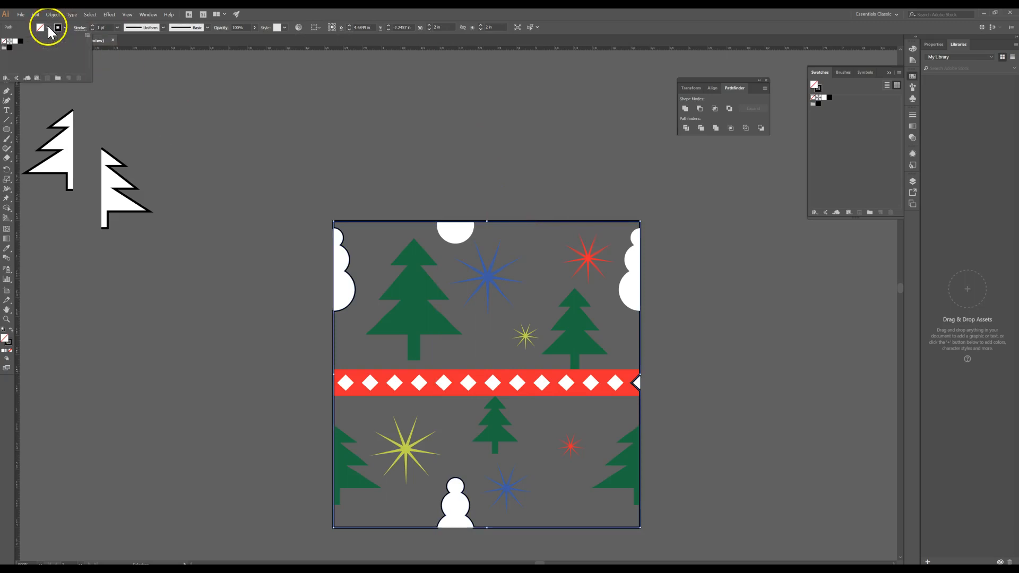
{"action": "left_click", "coordinate": [15, 41]}
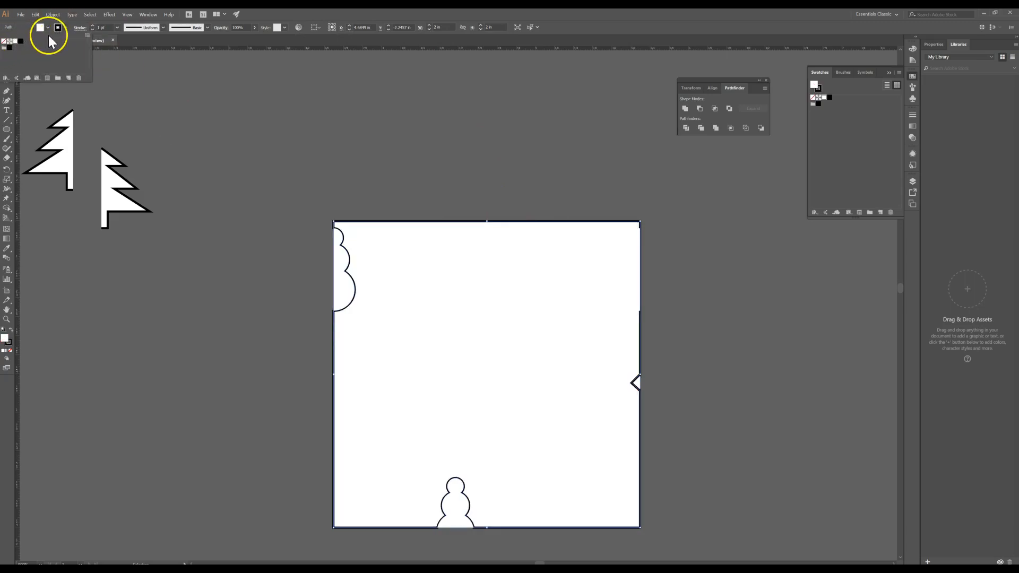
{"action": "left_click", "coordinate": [64, 30]}
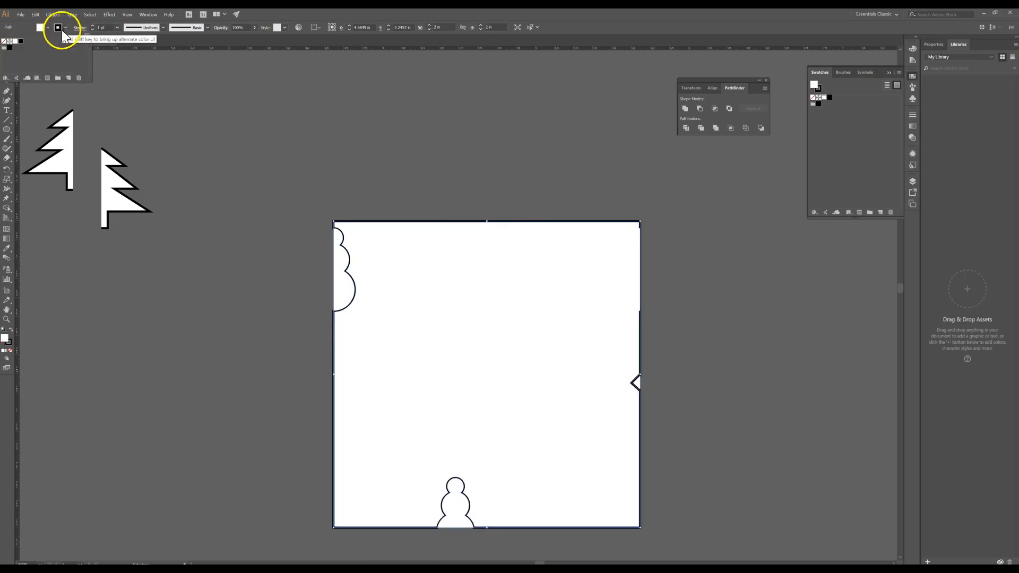
{"action": "left_click", "coordinate": [11, 41]}
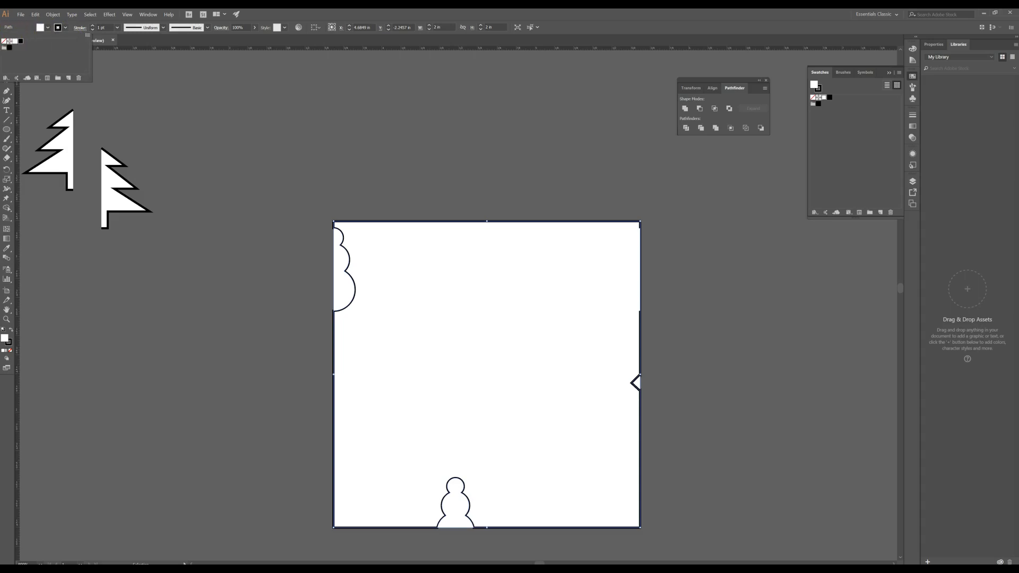
{"action": "left_click", "coordinate": [4, 41]}
{"action": "left_click", "coordinate": [493, 205]}
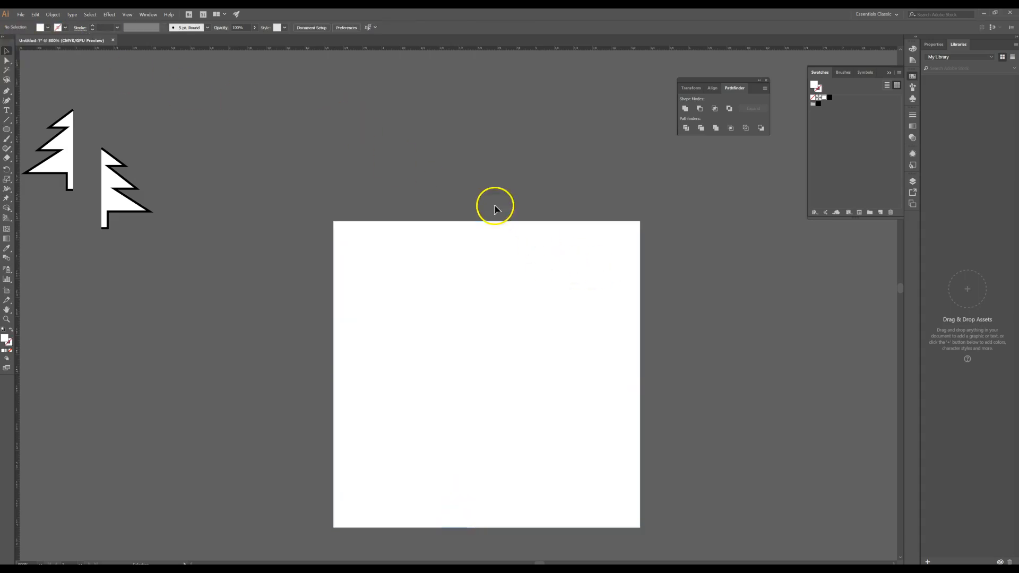
Step: Send the filled square behind all the trees, stars, snowmen and the diamond band
{"action": "left_click", "coordinate": [513, 240]}
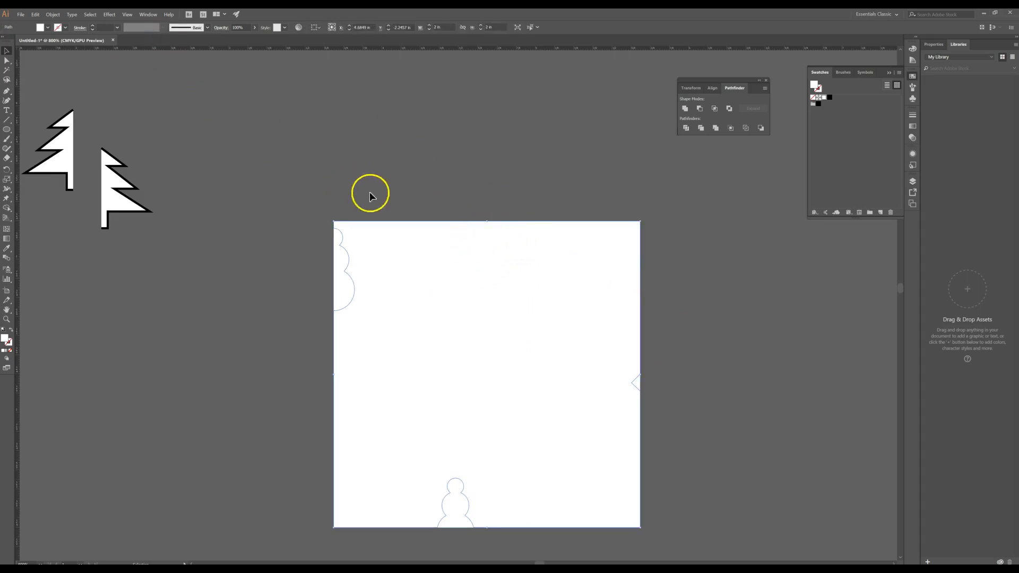
{"action": "right_click", "coordinate": [413, 257]}
{"action": "mouse_move", "coordinate": [453, 362]}
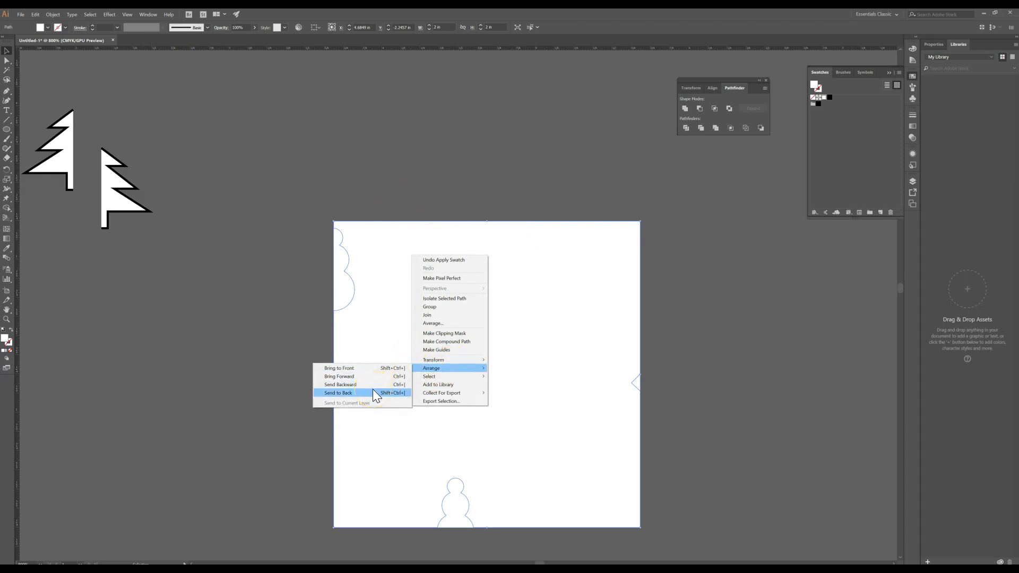
{"action": "left_click", "coordinate": [373, 390]}
{"action": "left_click", "coordinate": [391, 192]}
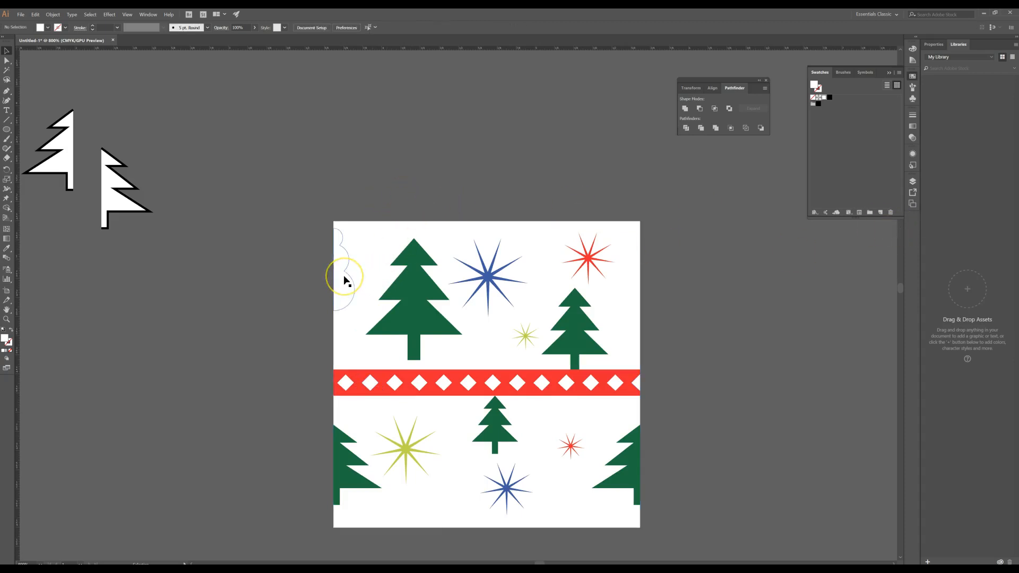
Step: Change the background square's fill to black
{"action": "left_click", "coordinate": [406, 229]}
{"action": "left_click", "coordinate": [44, 28]}
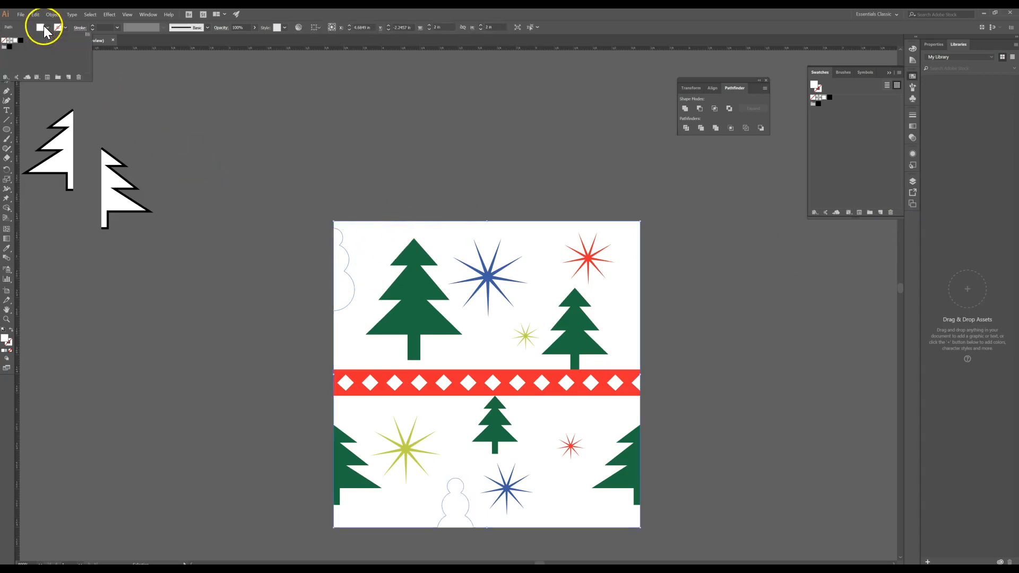
{"action": "left_click", "coordinate": [17, 46]}
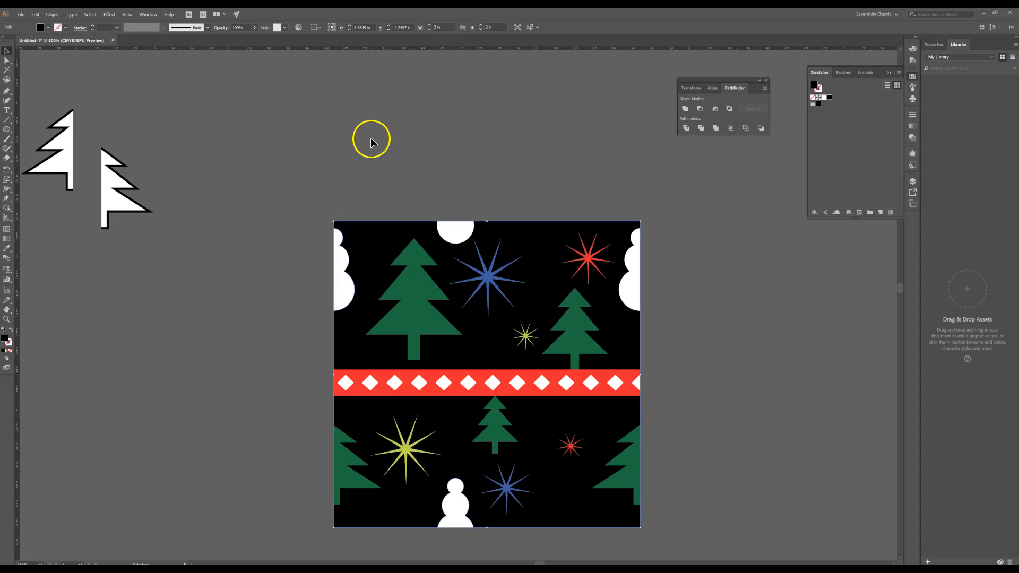
{"action": "left_click", "coordinate": [419, 151]}
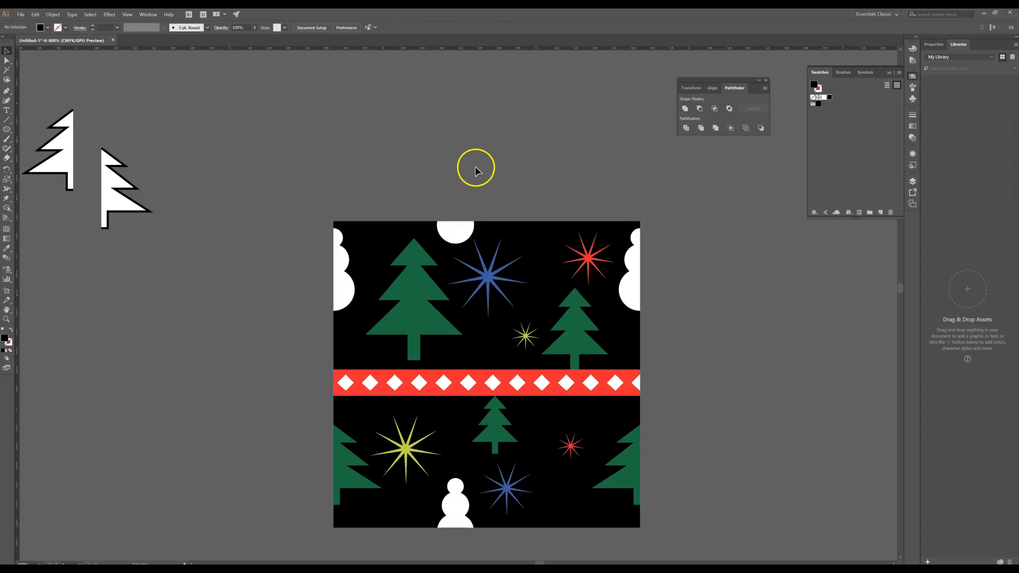
Step: Select the complete tile artwork and add it to the swatches as a new pattern
{"action": "key", "text": "ctrl+minus"}
{"action": "key", "text": "ctrl+minus"}
{"action": "key", "text": "ctrl+minus"}
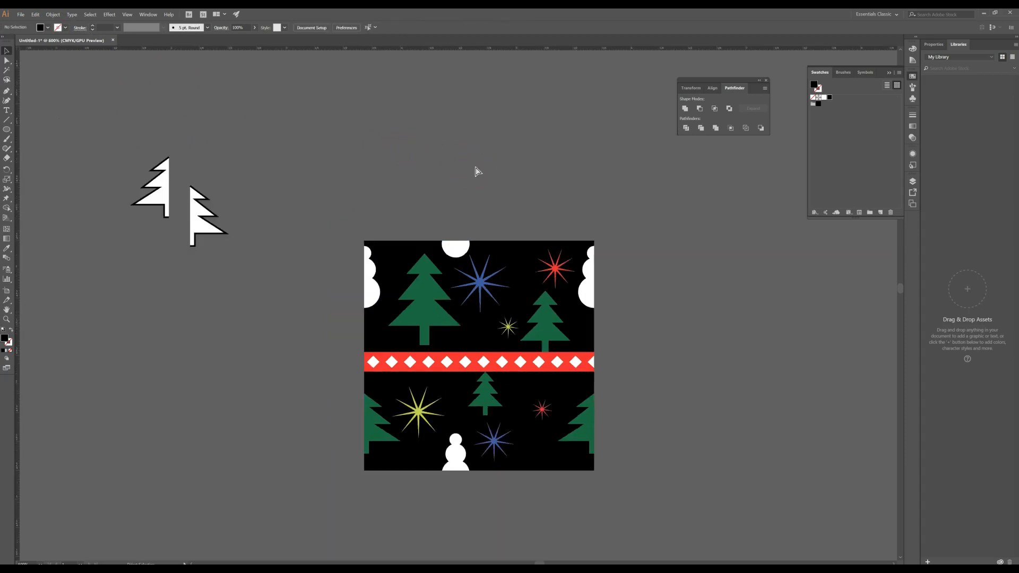
{"action": "scroll", "coordinate": [477, 160], "scroll_direction": "down", "scroll_amount": 3}
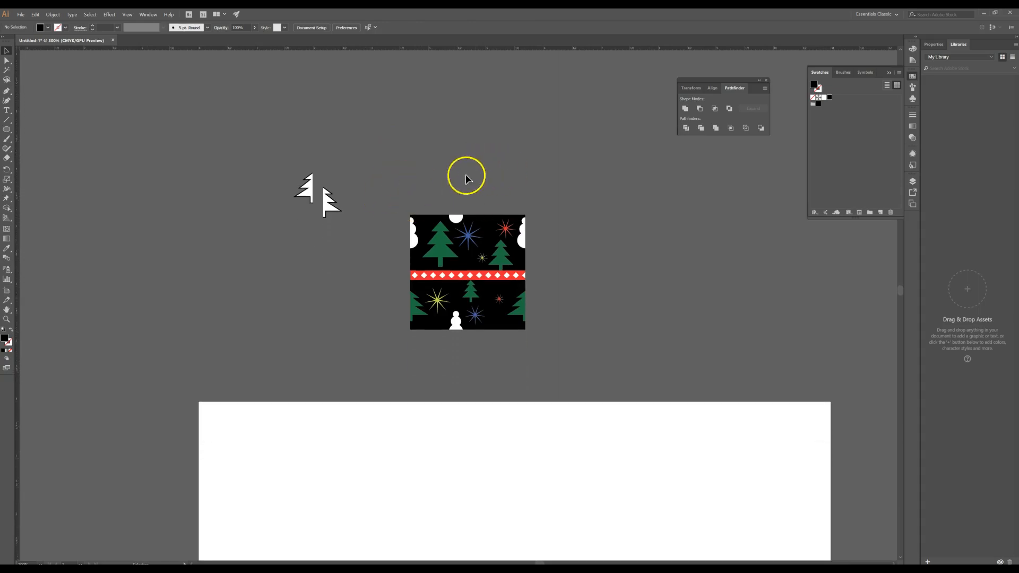
{"action": "scroll", "coordinate": [295, 170], "scroll_direction": "down", "scroll_amount": 4}
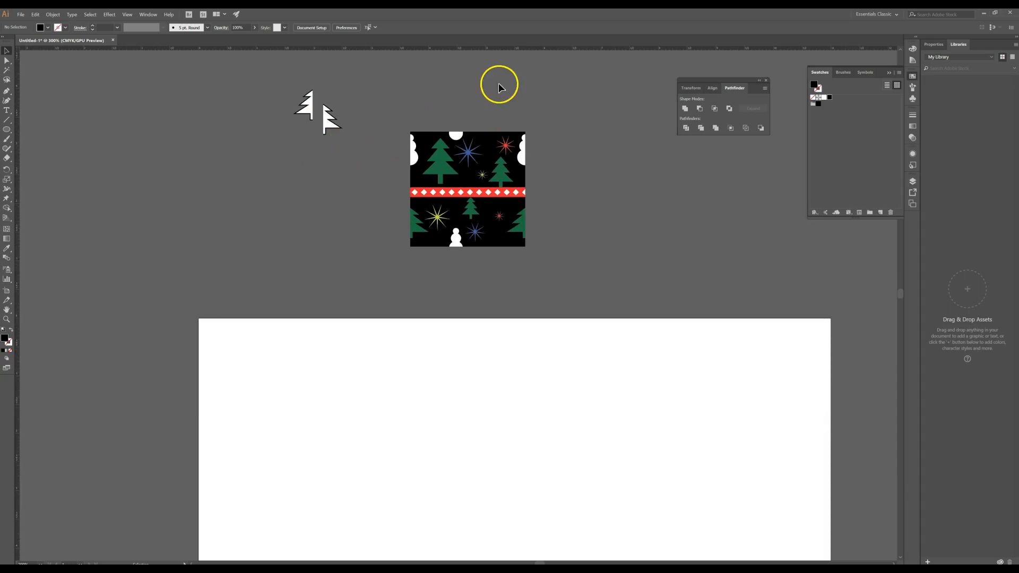
{"action": "scroll", "coordinate": [325, 210], "scroll_direction": "down", "scroll_amount": 1}
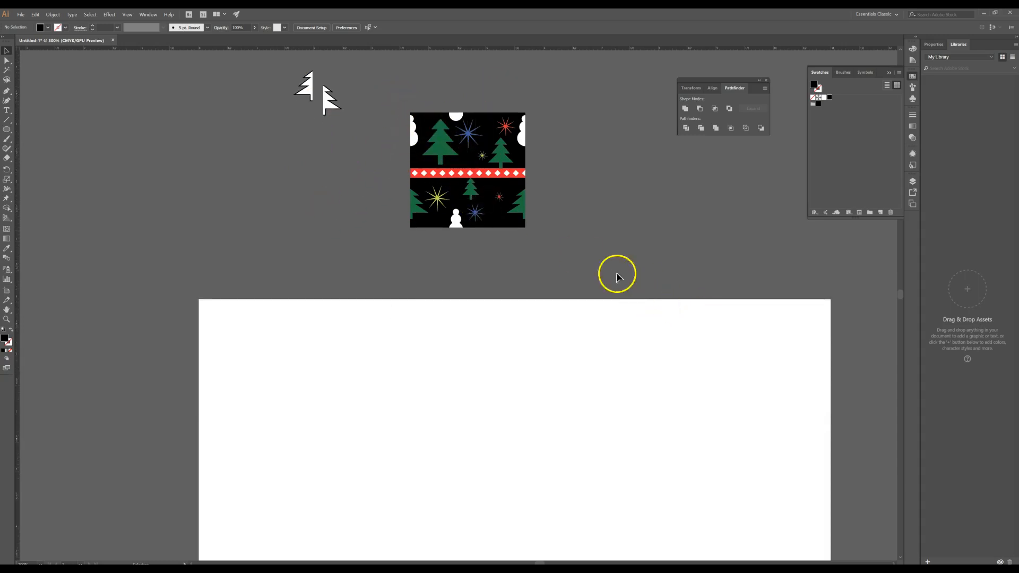
{"action": "left_click", "coordinate": [527, 228]}
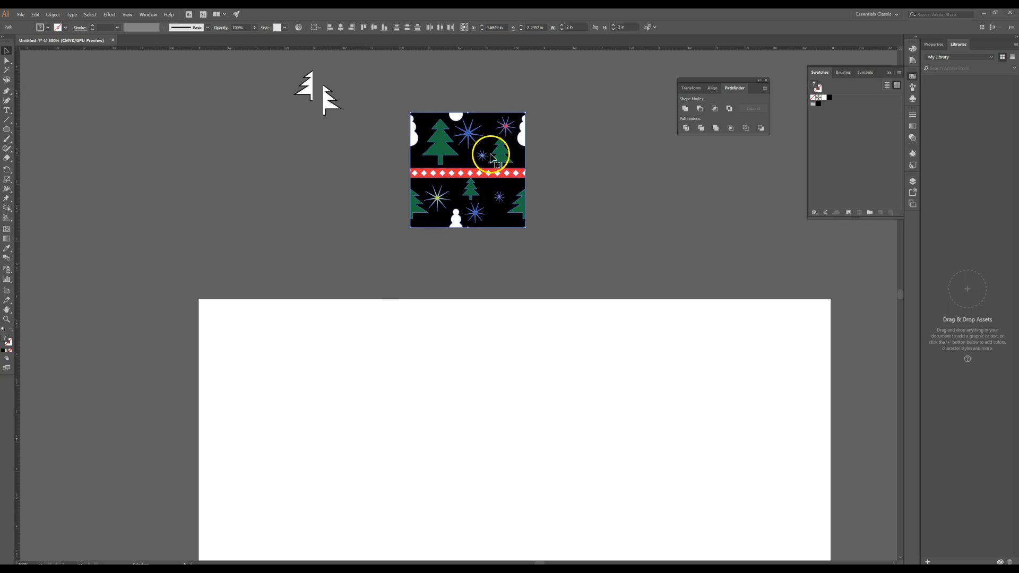
{"action": "left_click_drag", "start_coordinate": [498, 153], "coordinate": [777, 171]}
{"action": "left_click_drag", "start_coordinate": [858, 114], "coordinate": [846, 131]}
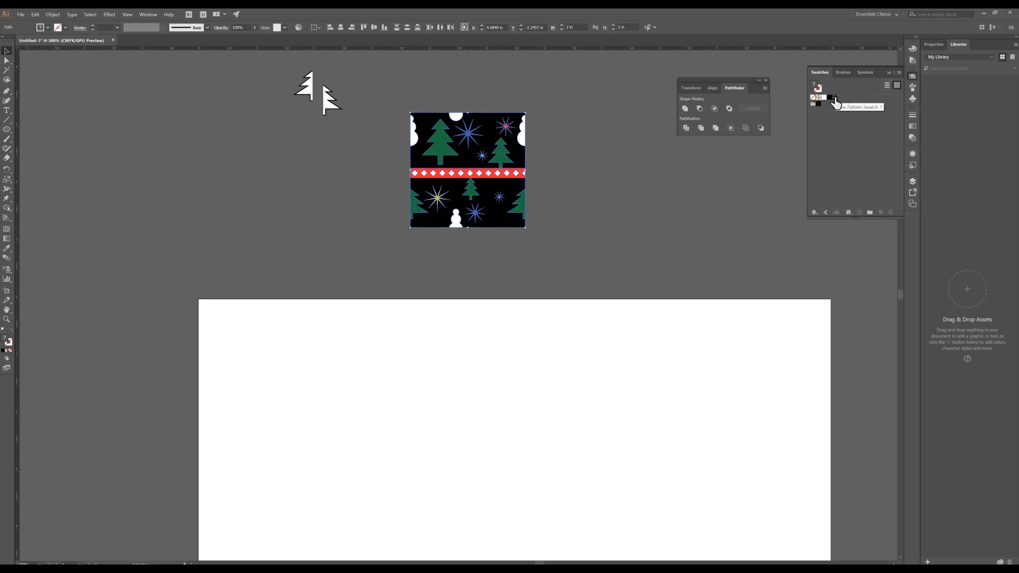
{"action": "left_click", "coordinate": [341, 207]}
Step: Draw an 11 × 8.5 in rectangle covering the artboard and fill it with the new pattern swatch
{"action": "scroll", "coordinate": [350, 207], "scroll_direction": "down", "scroll_amount": 2}
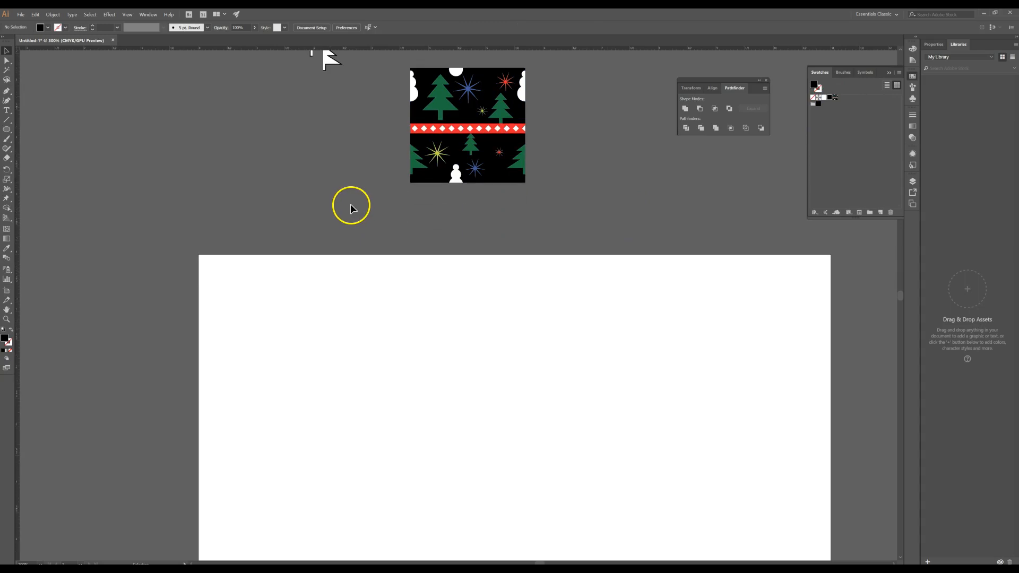
{"action": "key", "text": "ctrl+minus"}
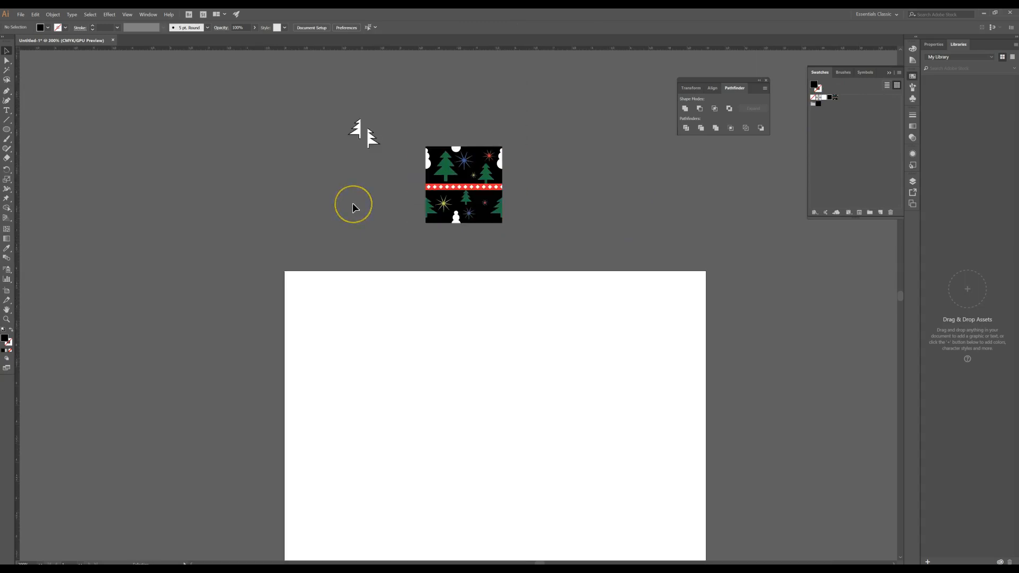
{"action": "scroll", "coordinate": [353, 203], "scroll_direction": "down", "scroll_amount": 2}
{"action": "scroll", "coordinate": [355, 208], "scroll_direction": "down", "scroll_amount": 1}
{"action": "left_click_drag", "start_coordinate": [9, 131], "coordinate": [33, 131]}
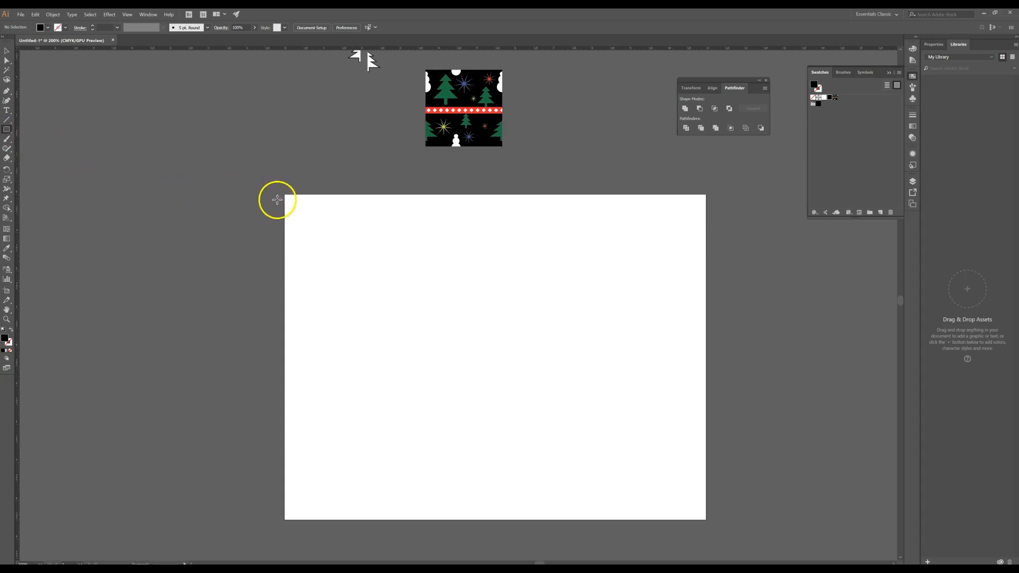
{"action": "left_click_drag", "start_coordinate": [282, 197], "coordinate": [709, 519]}
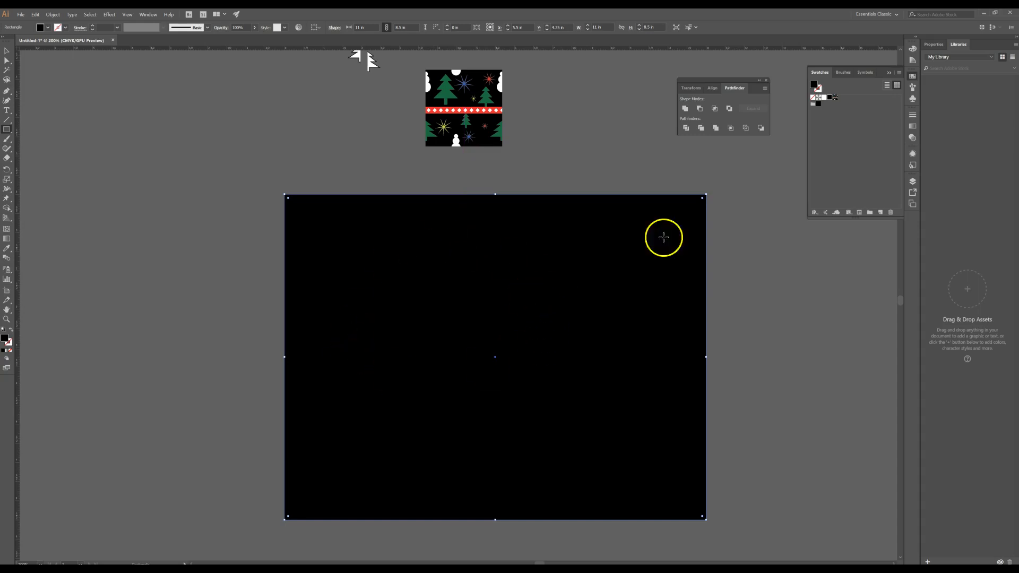
{"action": "left_click", "coordinate": [835, 99]}
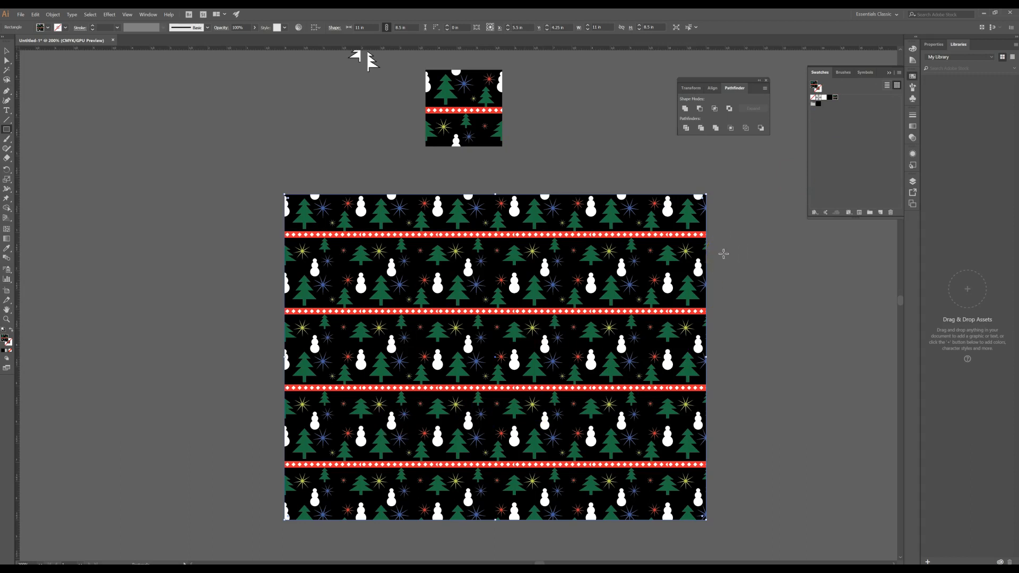
Step: Examine the repeated pattern up close, checking the tile seams along the red diamond band against the original tile
{"action": "key", "text": "ctrl+equal"}
{"action": "key", "text": "ctrl+equal"}
{"action": "key", "text": "ctrl+equal"}
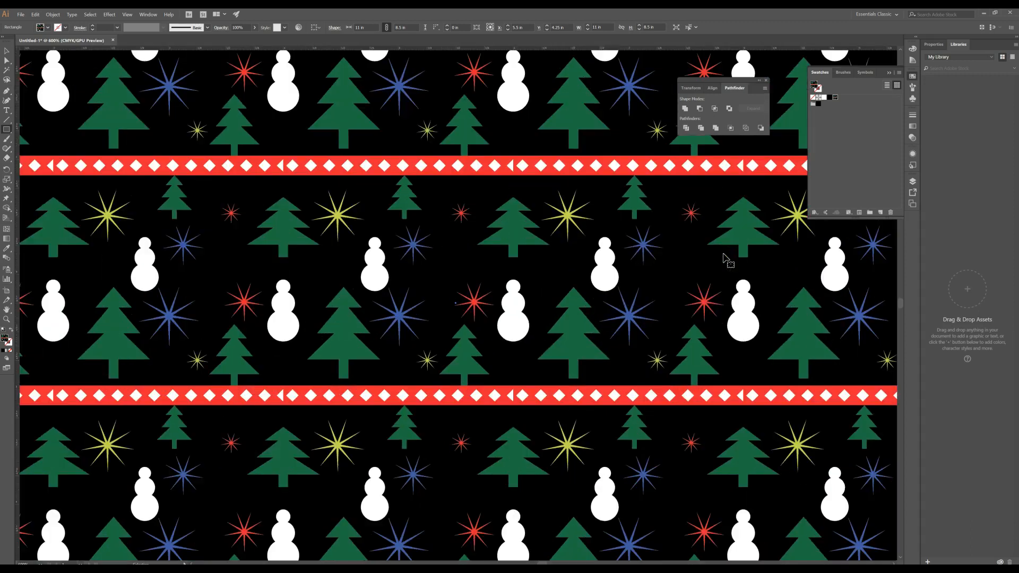
{"action": "left_click", "coordinate": [7, 51]}
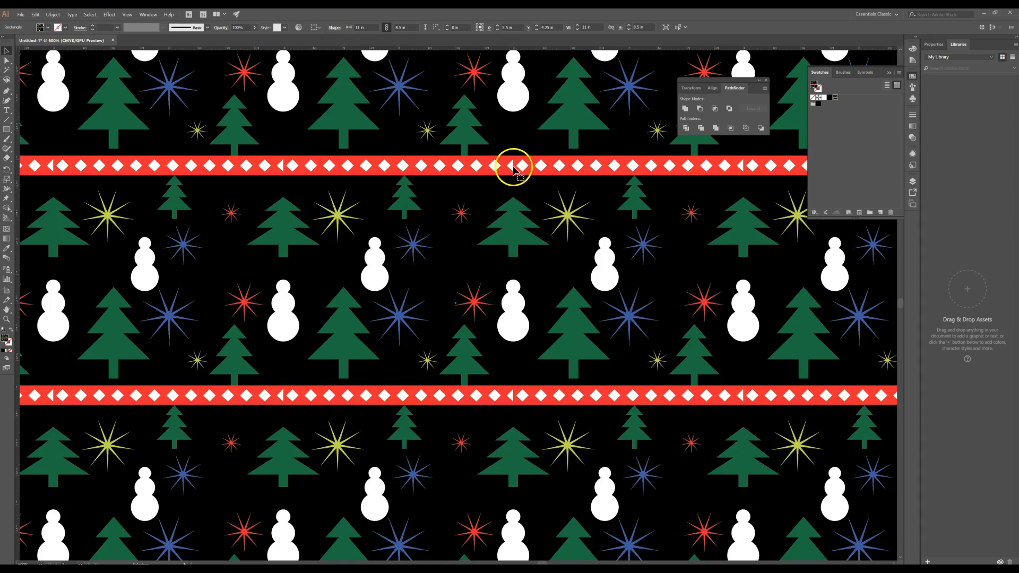
{"action": "scroll", "coordinate": [523, 197], "scroll_direction": "up", "scroll_amount": 5}
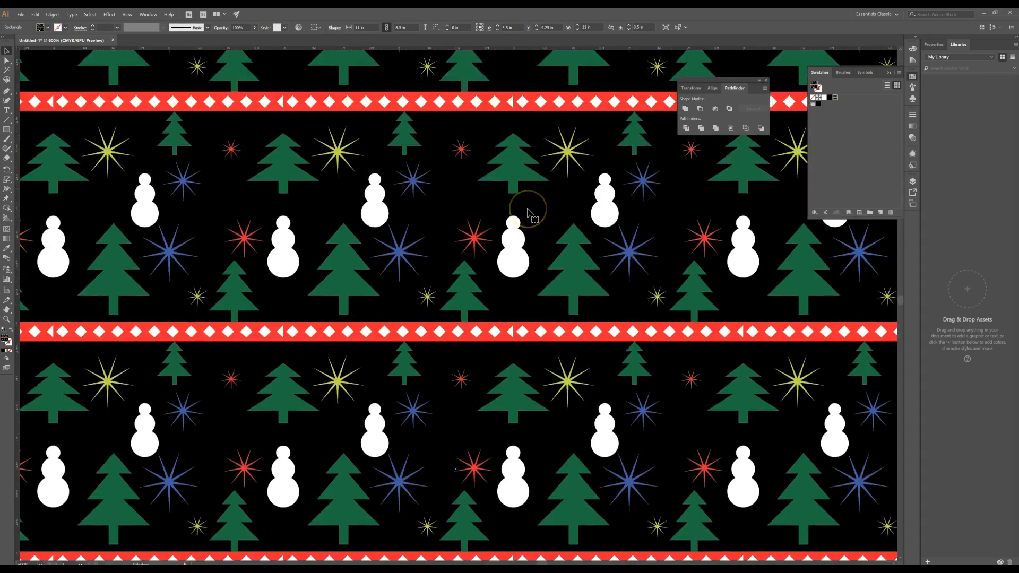
{"action": "scroll", "coordinate": [526, 215], "scroll_direction": "up", "scroll_amount": 10}
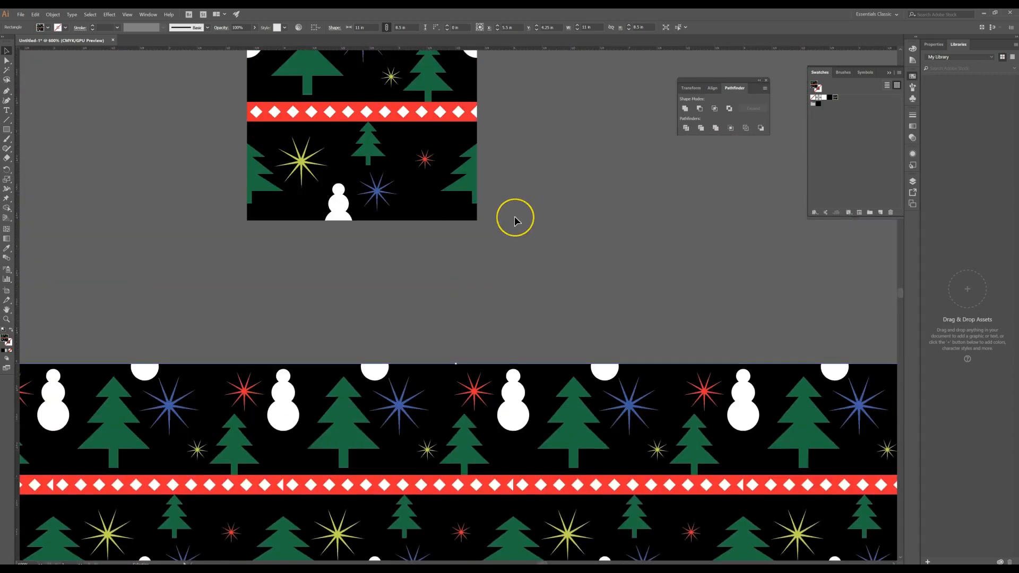
{"action": "scroll", "coordinate": [515, 219], "scroll_direction": "up", "scroll_amount": 2}
{"action": "scroll", "coordinate": [514, 220], "scroll_direction": "up", "scroll_amount": 2}
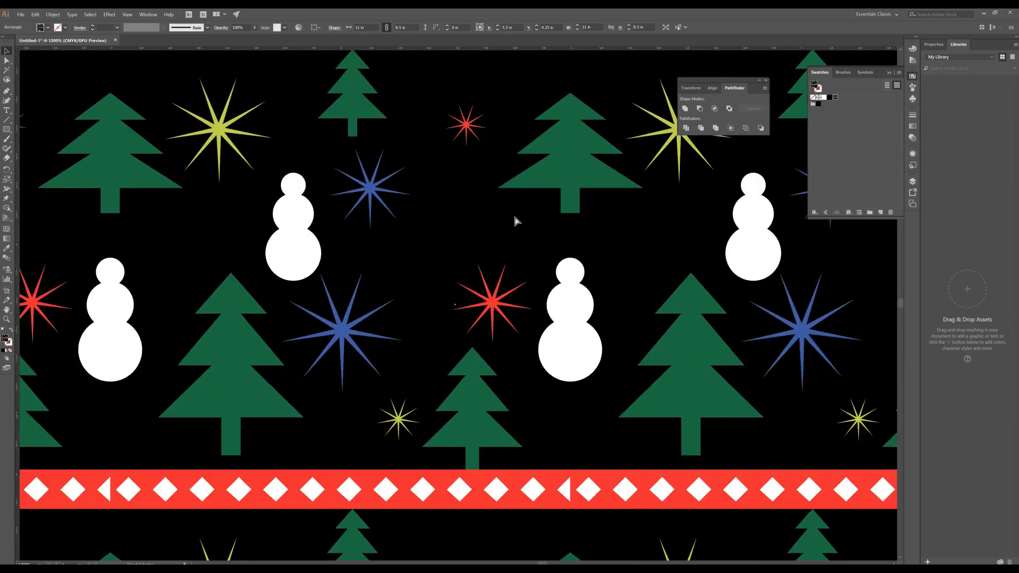
{"action": "scroll", "coordinate": [515, 220], "scroll_direction": "down", "scroll_amount": 5}
{"action": "scroll", "coordinate": [509, 218], "scroll_direction": "up", "scroll_amount": 2}
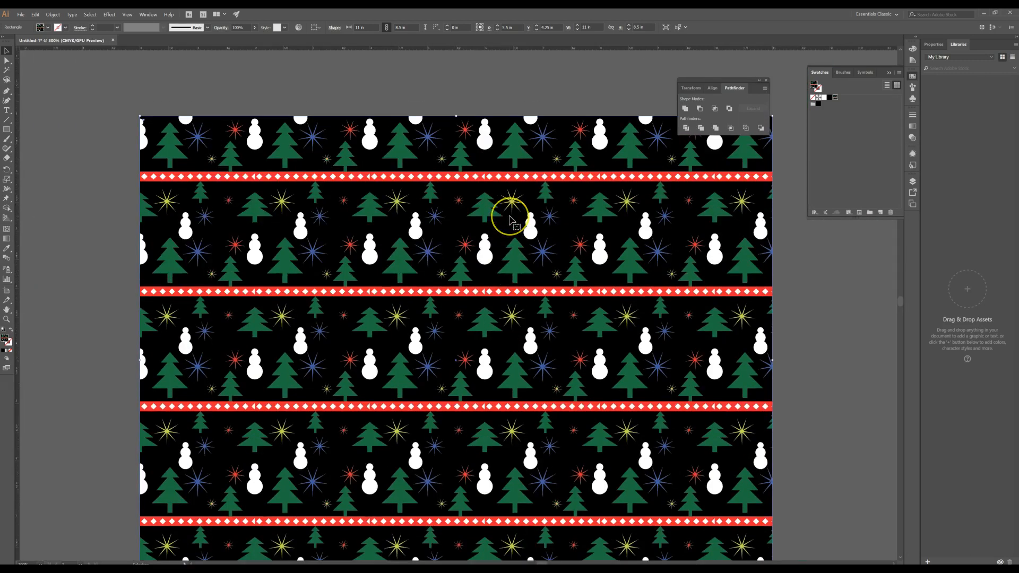
{"action": "scroll", "coordinate": [509, 218], "scroll_direction": "up", "scroll_amount": 5}
Step: Delete the cut-off half diamond at the right end of the original tile's red band
{"action": "left_click", "coordinate": [649, 234]}
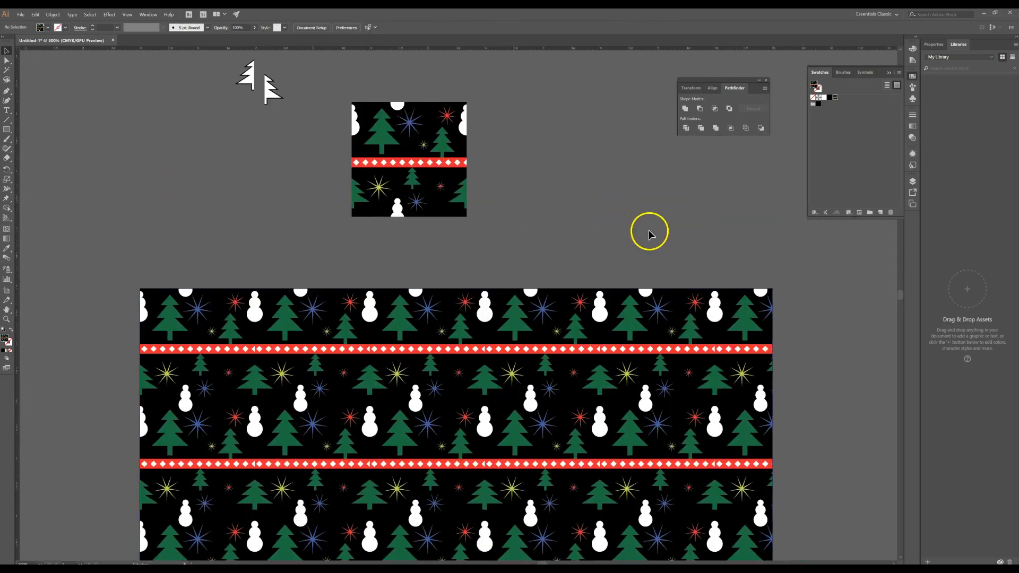
{"action": "key", "text": "ctrl+plus"}
{"action": "scroll", "coordinate": [645, 229], "scroll_direction": "up", "scroll_amount": 3}
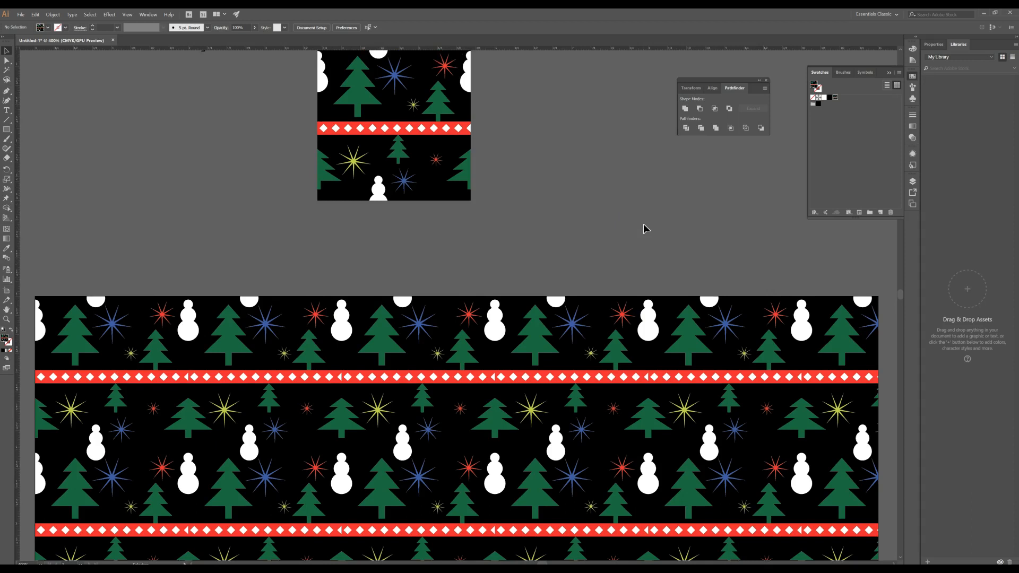
{"action": "key", "text": "ctrl+plus"}
{"action": "key", "text": "ctrl+plus"}
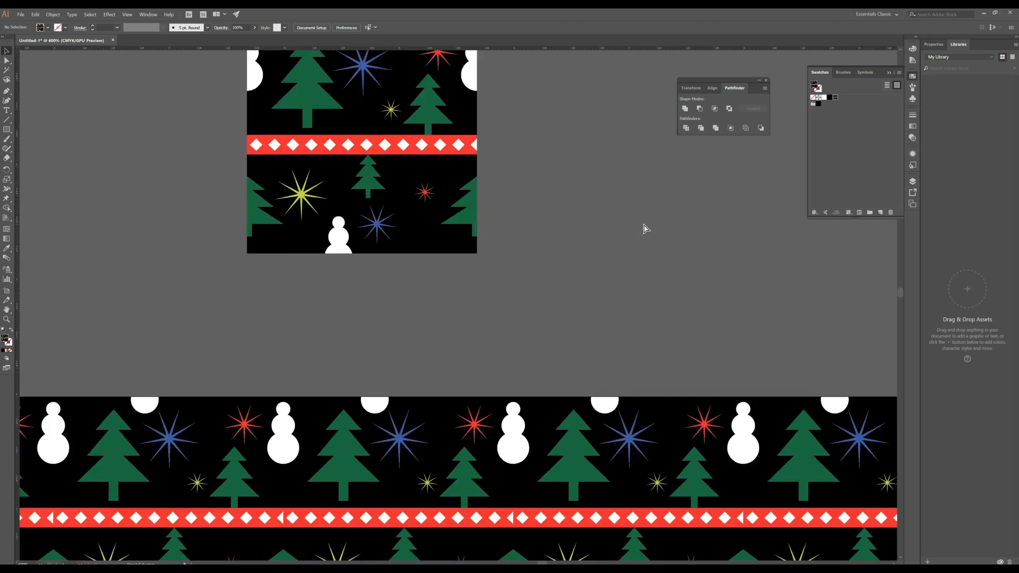
{"action": "scroll", "coordinate": [645, 229], "scroll_direction": "up", "scroll_amount": 3}
{"action": "key", "text": "ctrl+plus"}
{"action": "key", "text": "ctrl+plus"}
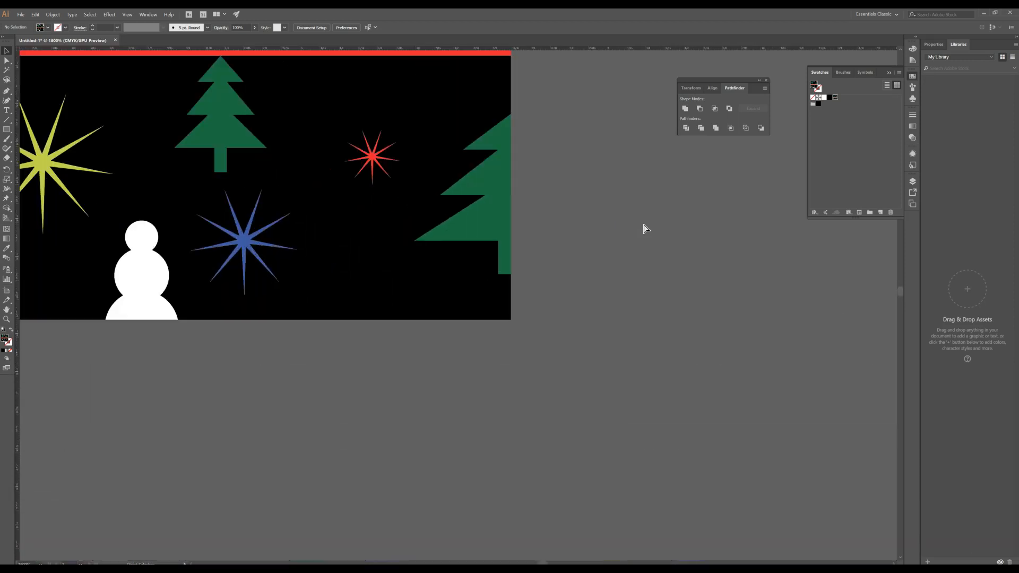
{"action": "scroll", "coordinate": [643, 225], "scroll_direction": "up", "scroll_amount": 3}
{"action": "left_click_drag", "start_coordinate": [610, 222], "coordinate": [846, 355]}
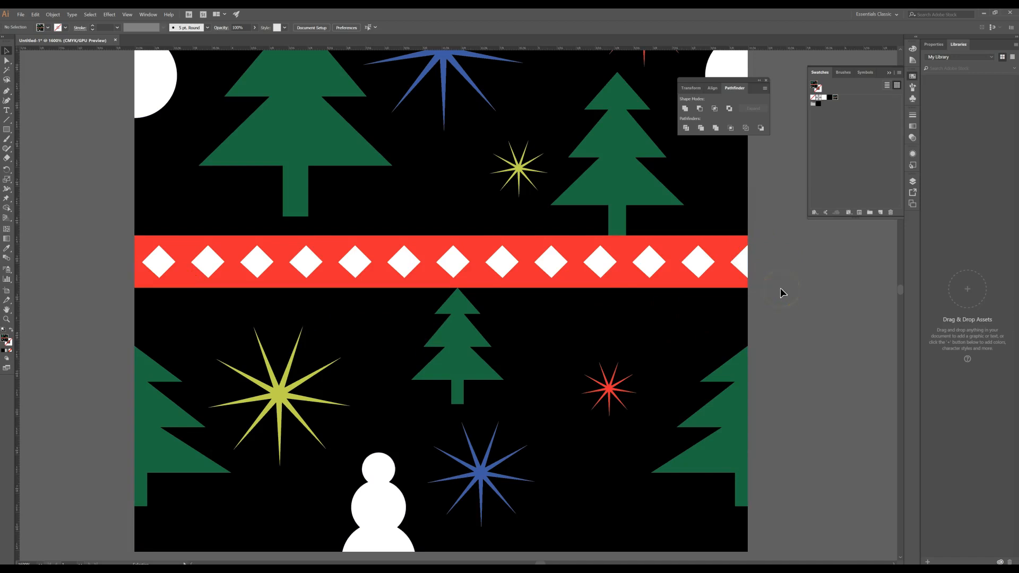
{"action": "left_click", "coordinate": [740, 266]}
{"action": "key", "text": "Delete"}
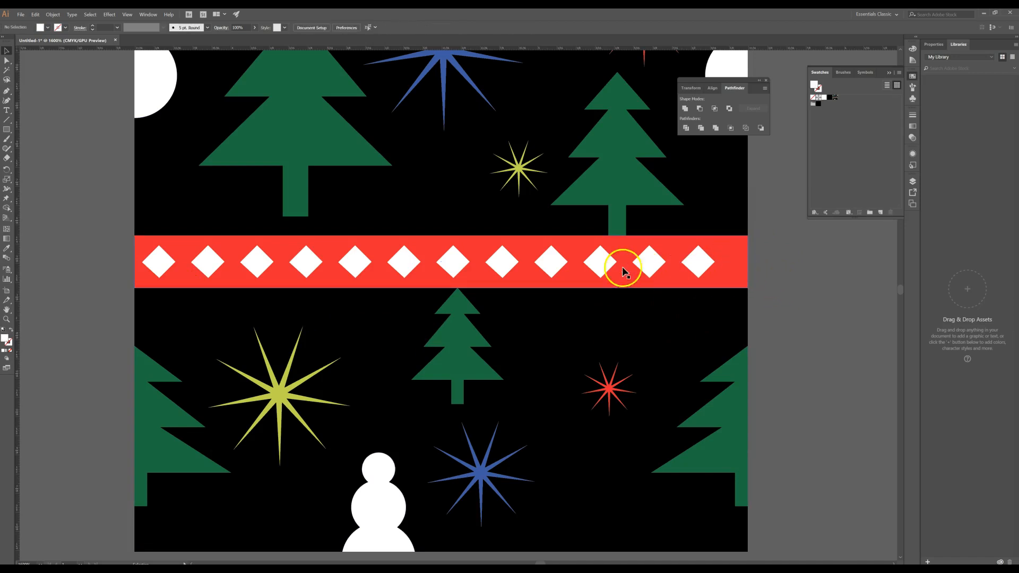
Step: Try nudging only the first and last diamonds of the red band to the right
{"action": "left_click", "coordinate": [158, 262]}
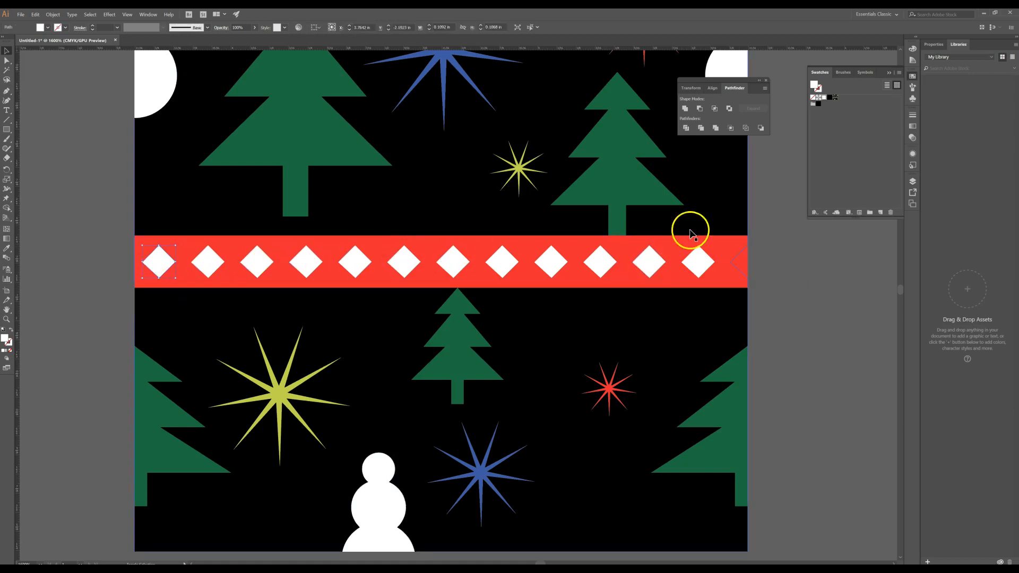
{"action": "left_click", "coordinate": [710, 260], "text": "shift"}
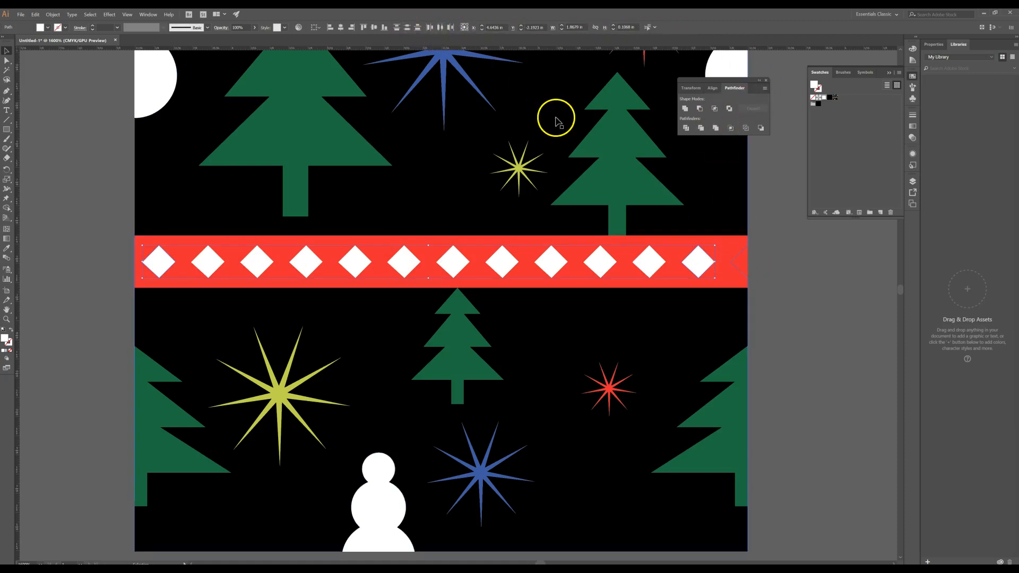
{"action": "key", "text": "Right"}
{"action": "key", "text": "Right"}
{"action": "key", "text": "Right"}
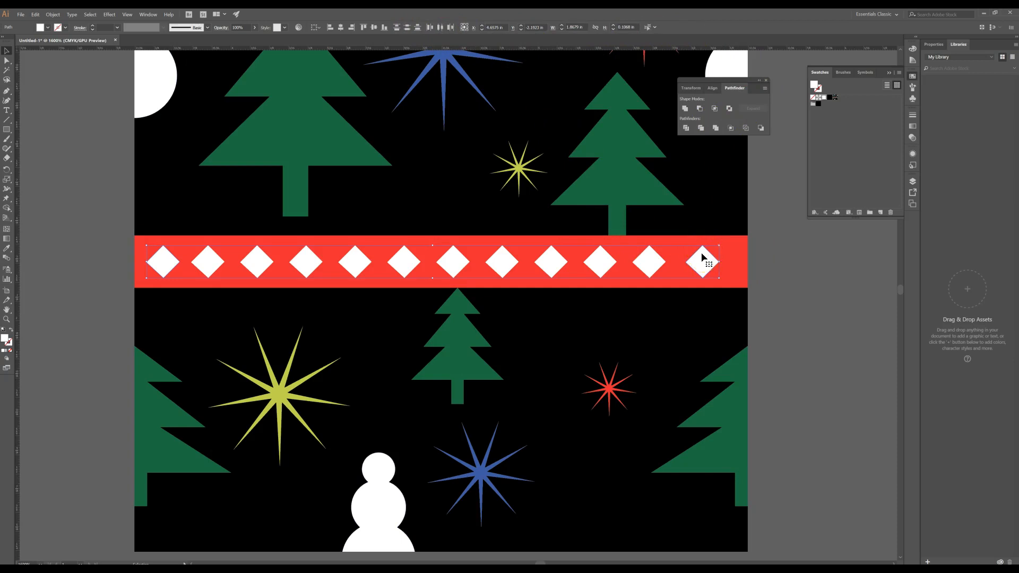
{"action": "key", "text": "Left"}
{"action": "key", "text": "Left"}
{"action": "key", "text": "Left"}
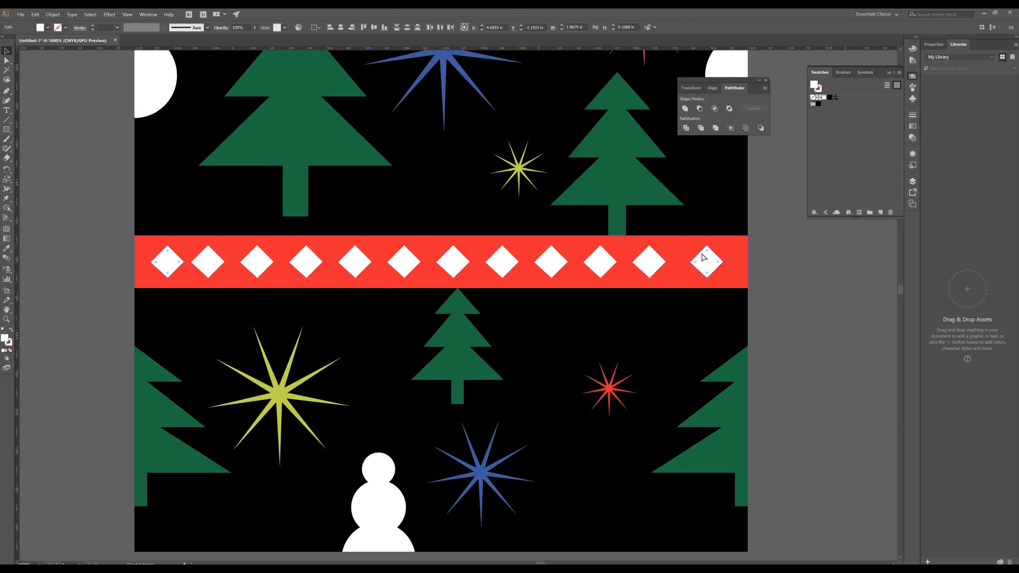
{"action": "left_click", "coordinate": [696, 259]}
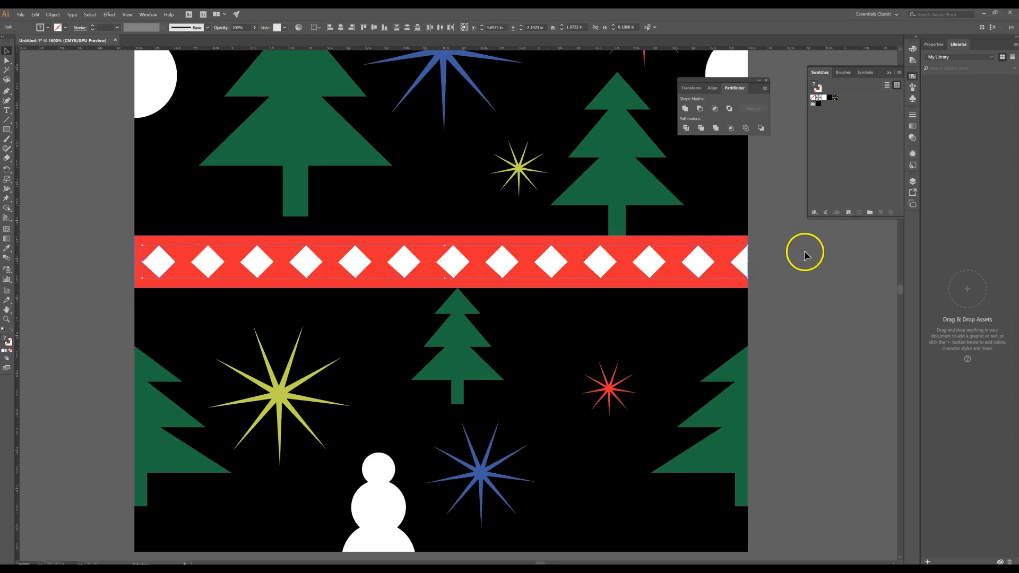
Step: Delete the cut-off half diamond at the red band's right end and shift the remaining twelve diamonds right to centre them on the tile
{"action": "left_click", "coordinate": [745, 264]}
{"action": "key", "text": "Delete"}
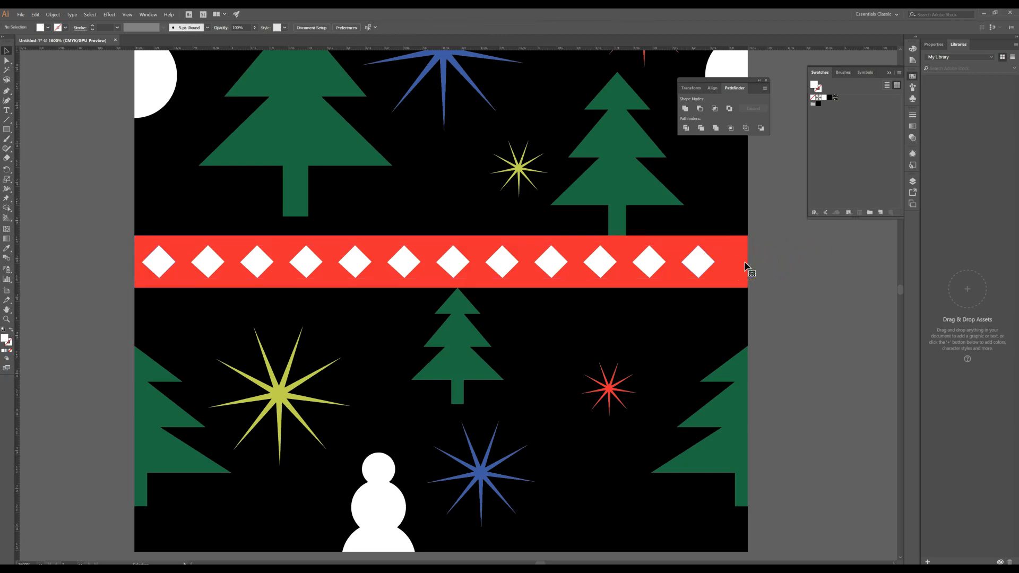
{"action": "left_click", "coordinate": [152, 259]}
{"action": "left_click", "coordinate": [208, 261], "text": "shift"}
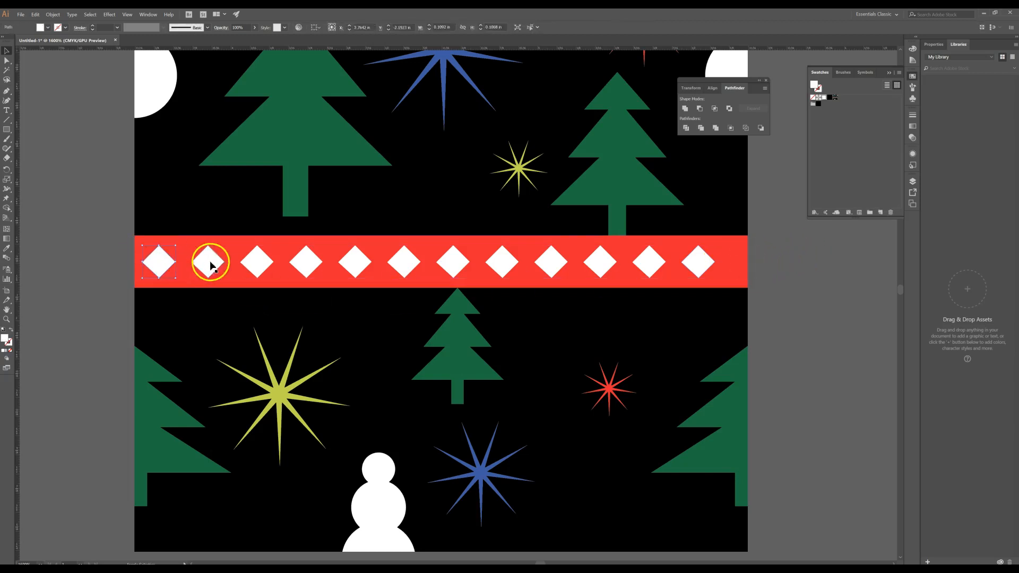
{"action": "left_click", "coordinate": [270, 262], "text": "shift"}
{"action": "left_click", "coordinate": [308, 262], "text": "shift"}
{"action": "left_click", "coordinate": [356, 264], "text": "shift"}
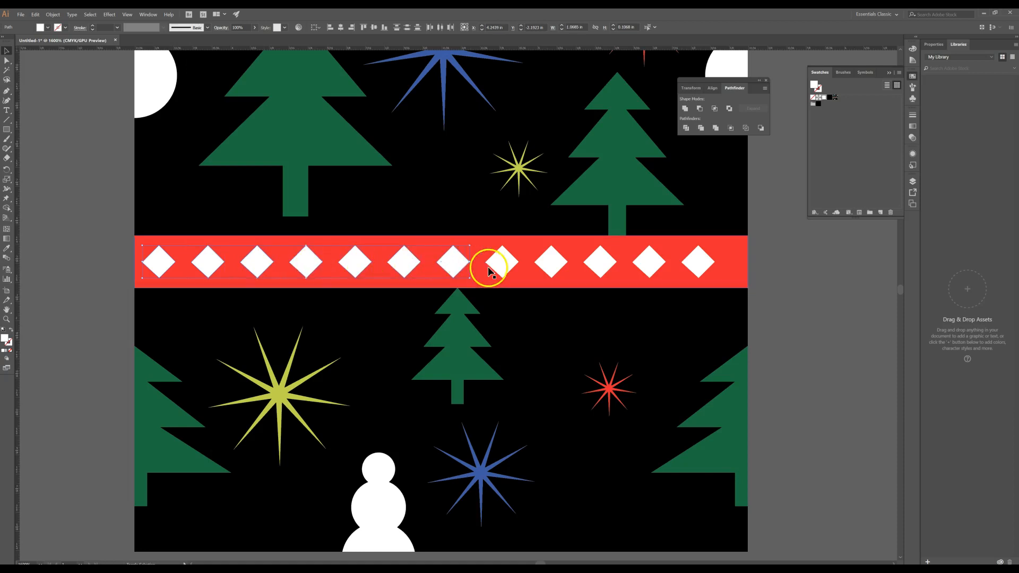
{"action": "left_click", "coordinate": [501, 264], "text": "shift"}
{"action": "left_click", "coordinate": [547, 264], "text": "shift"}
{"action": "left_click", "coordinate": [664, 264], "text": "shift"}
{"action": "key", "text": "Right"}
{"action": "key", "text": "Right"}
{"action": "key", "text": "Right"}
{"action": "key", "text": "Left"}
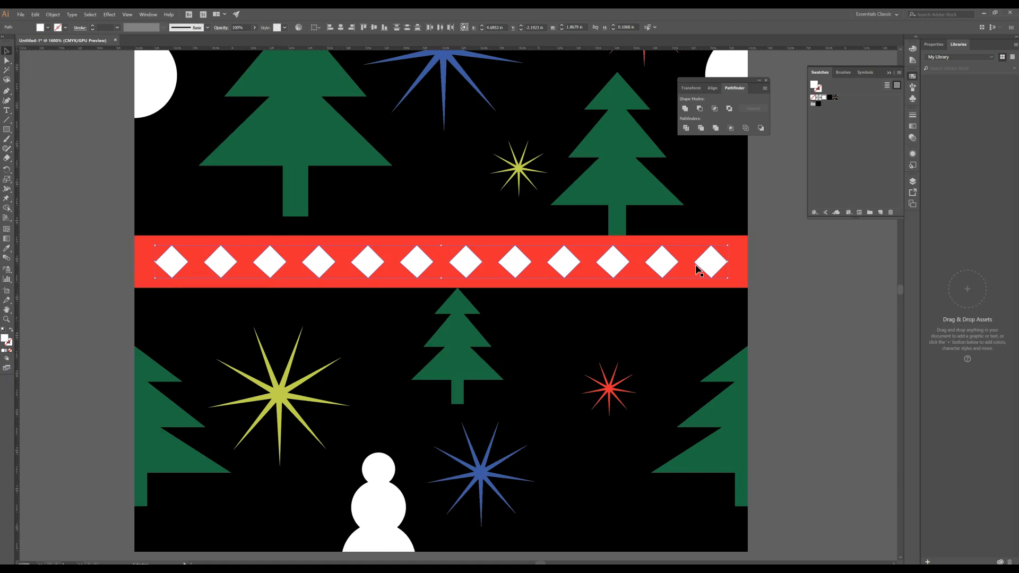
{"action": "left_click", "coordinate": [826, 302]}
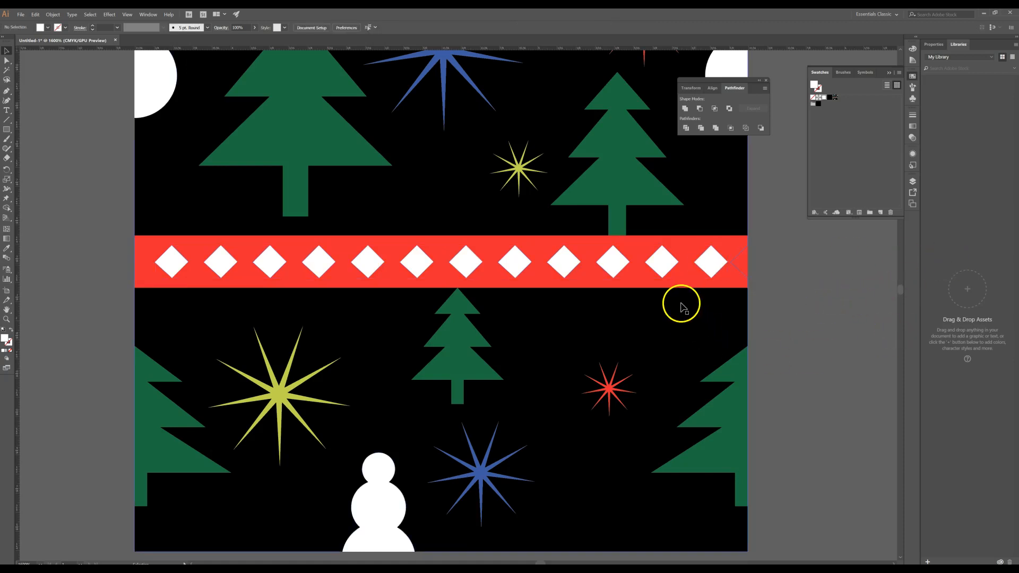
Step: Select the complete tile with the centred diamonds and add it to the swatches as a new pattern
{"action": "key", "text": "ctrl+minus"}
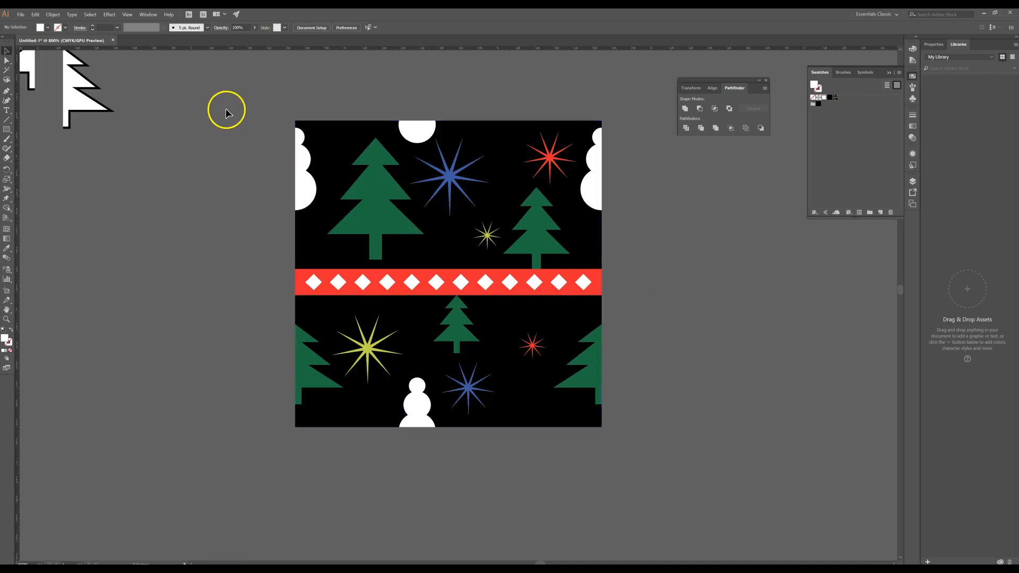
{"action": "key", "text": "ctrl+alt+2"}
{"action": "left_click_drag", "start_coordinate": [544, 242], "coordinate": [882, 114]}
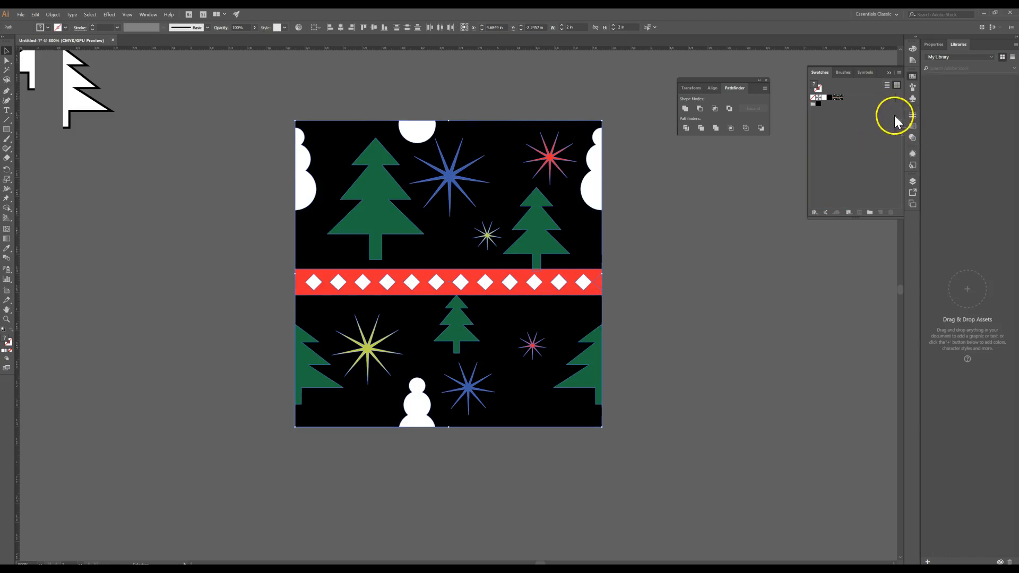
{"action": "double_click", "coordinate": [839, 98]}
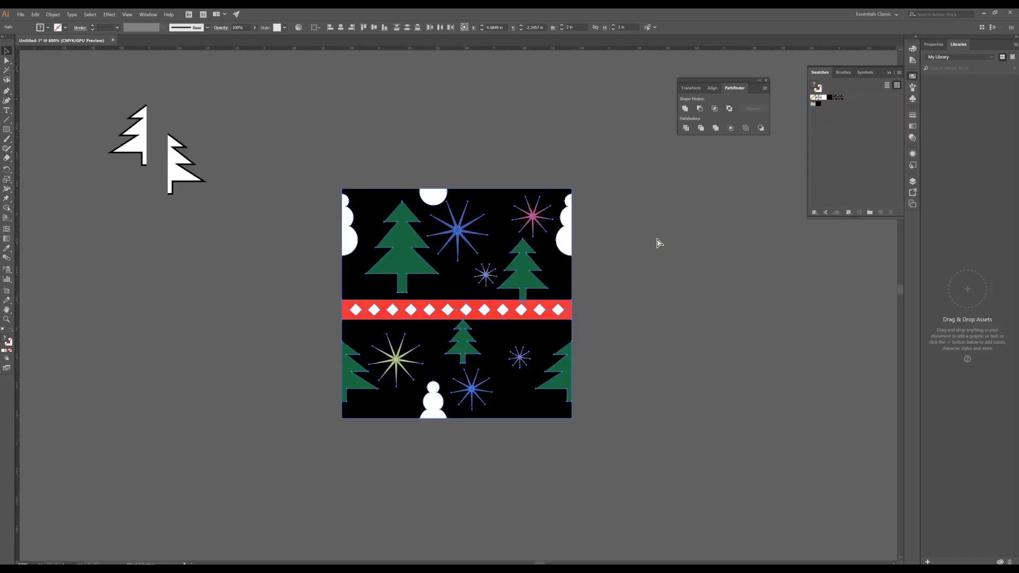
Step: Fill the artboard rectangle with the pattern swatch made from the tile with twelve centred diamonds
{"action": "scroll", "coordinate": [690, 228], "scroll_direction": "down", "scroll_amount": 2}
{"action": "left_click", "coordinate": [626, 448]}
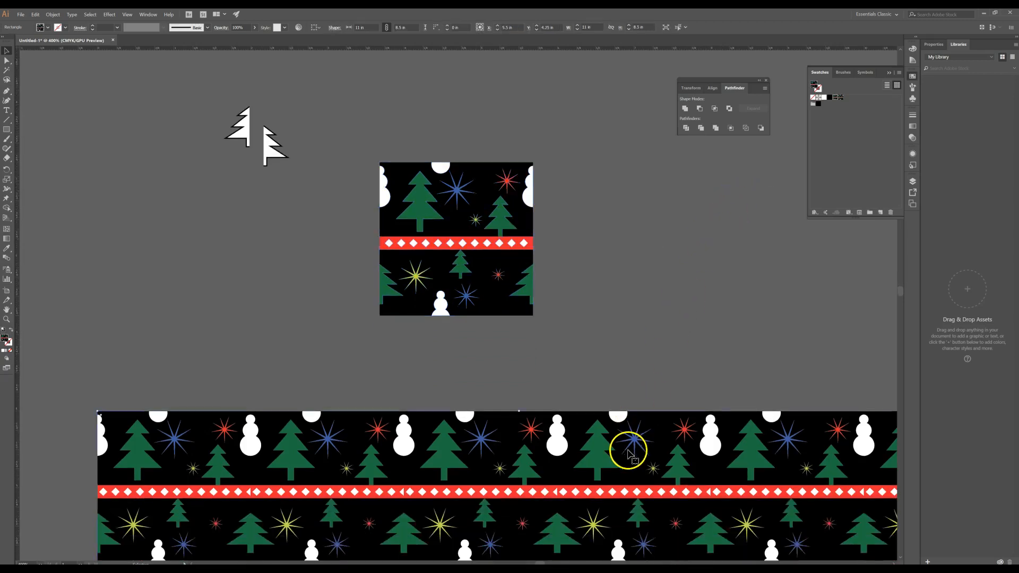
{"action": "left_click", "coordinate": [839, 97]}
{"action": "left_click", "coordinate": [706, 294]}
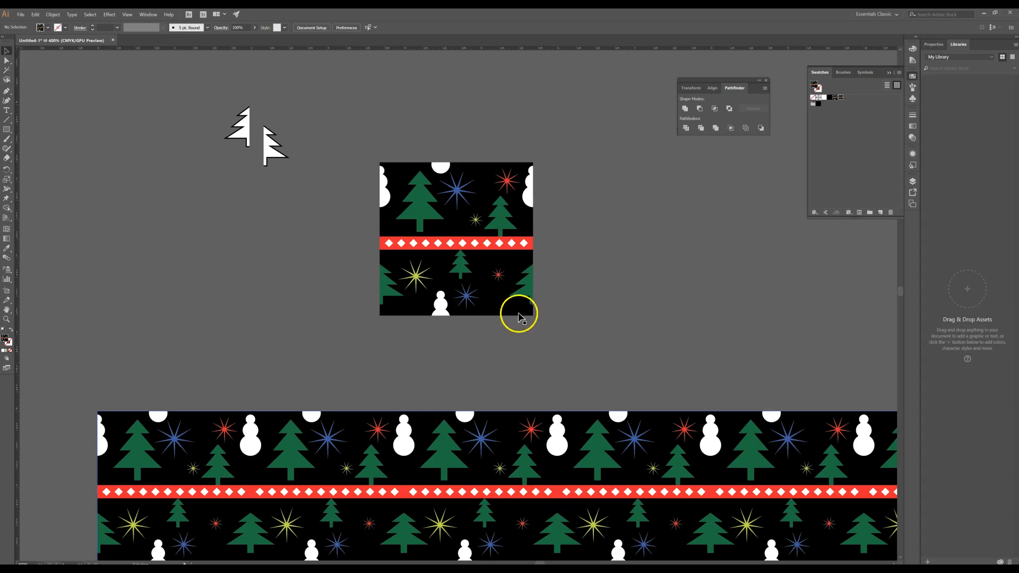
{"action": "scroll", "coordinate": [510, 318], "scroll_direction": "up", "scroll_amount": 3}
{"action": "scroll", "coordinate": [501, 319], "scroll_direction": "up", "scroll_amount": 4}
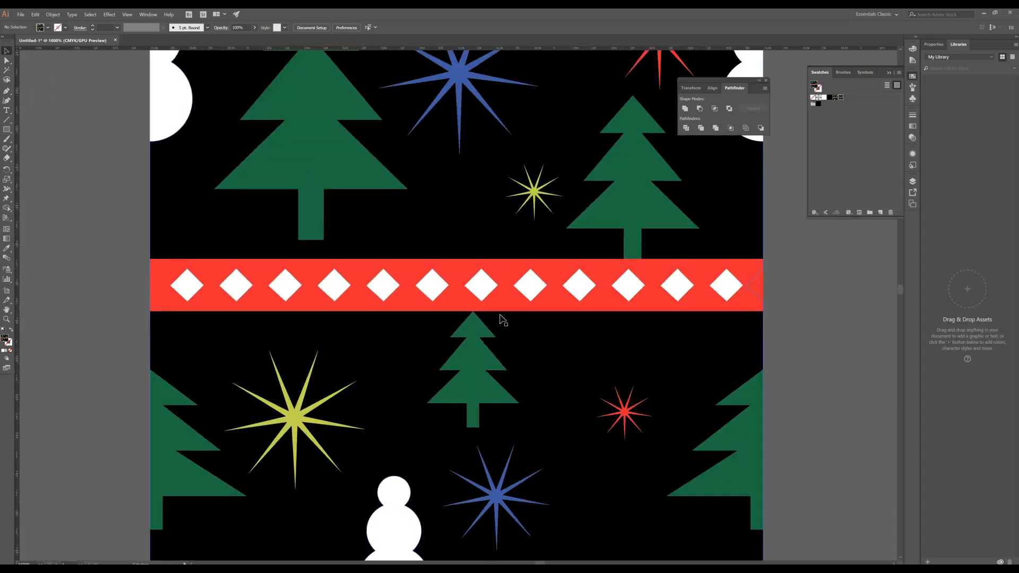
{"action": "left_click", "coordinate": [197, 288]}
{"action": "left_click", "coordinate": [235, 289], "text": "shift"}
{"action": "left_click", "coordinate": [298, 286], "text": "shift"}
{"action": "left_click", "coordinate": [333, 285], "text": "shift"}
{"action": "left_click", "coordinate": [397, 287], "text": "shift"}
{"action": "left_click", "coordinate": [448, 293], "text": "shift"}
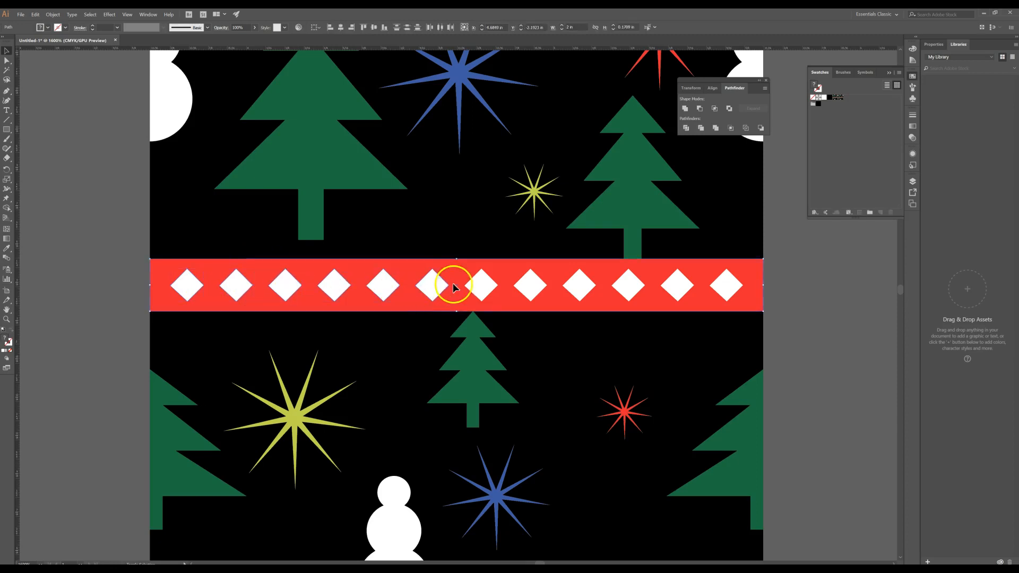
{"action": "left_click", "coordinate": [66, 265]}
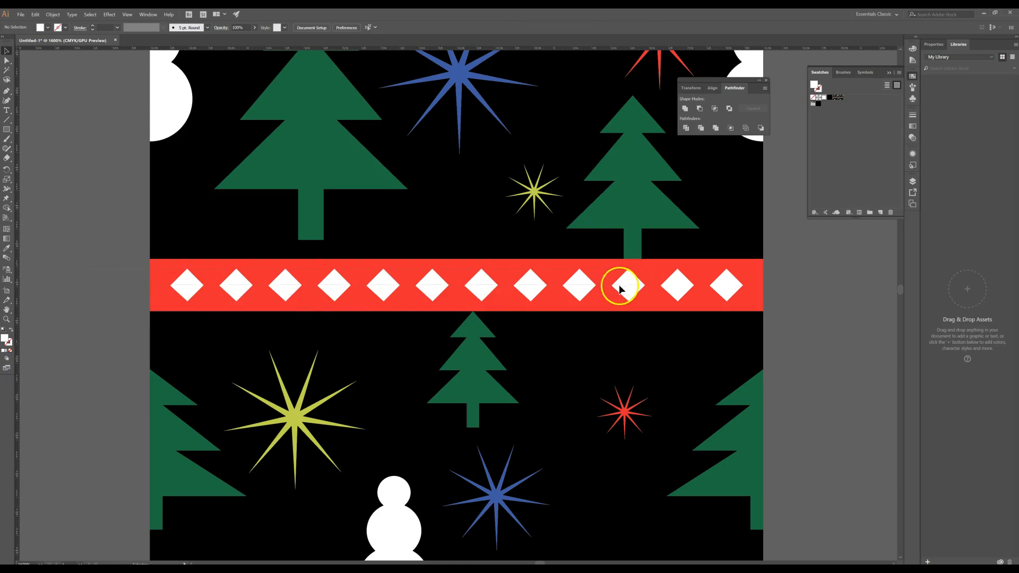
Step: Shift the twelve diamonds left along the red band and place a copy of the last diamond at the band's right end
{"action": "left_click", "coordinate": [741, 301]}
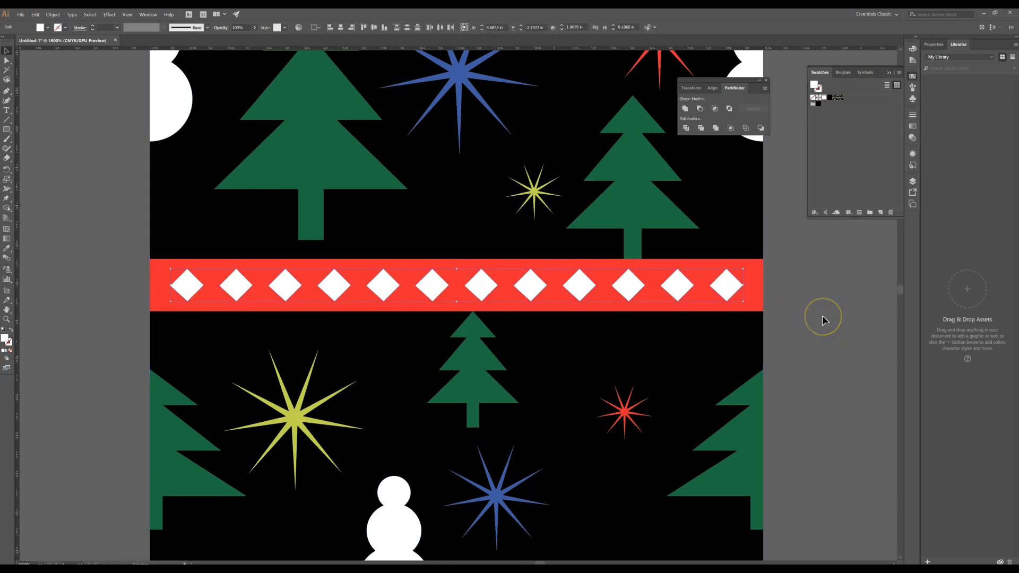
{"action": "key", "text": "Left"}
{"action": "key", "text": "Left"}
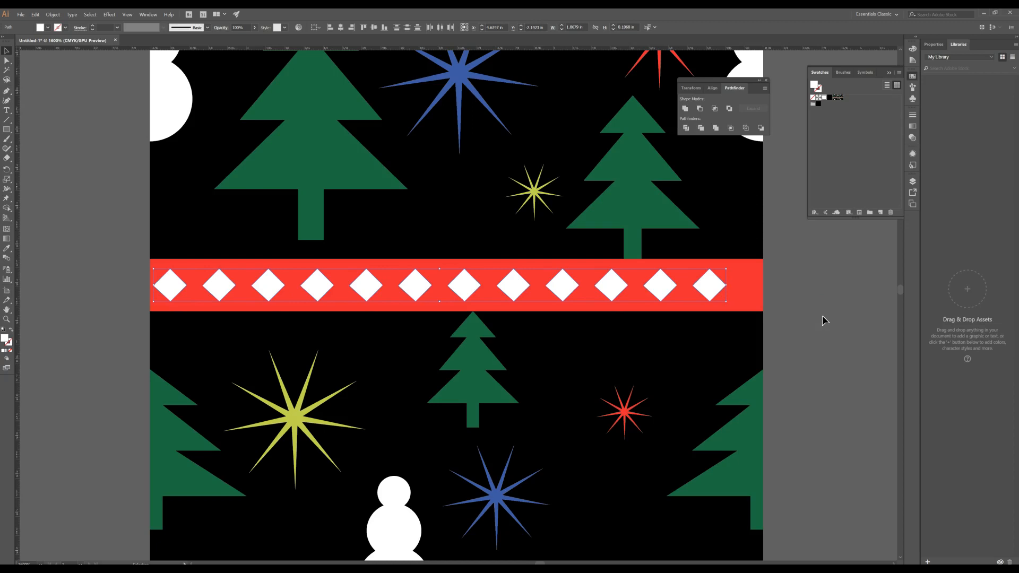
{"action": "key", "text": "Right"}
{"action": "left_click", "coordinate": [818, 314]}
{"action": "left_click", "coordinate": [711, 287]}
{"action": "left_click_drag", "start_coordinate": [713, 287], "coordinate": [751, 286]}
Step: Select all thirteen diamonds on the red band and distribute them evenly in the horizontal direction
{"action": "left_click", "coordinate": [713, 288], "text": "shift"}
{"action": "left_click", "coordinate": [665, 291], "text": "shift"}
{"action": "left_click", "coordinate": [616, 287], "text": "shift"}
{"action": "left_click", "coordinate": [567, 286], "text": "shift"}
{"action": "left_click", "coordinate": [519, 287], "text": "shift"}
{"action": "left_click", "coordinate": [470, 288], "text": "shift"}
{"action": "left_click", "coordinate": [422, 287], "text": "shift"}
{"action": "left_click", "coordinate": [373, 286], "text": "shift"}
{"action": "left_click", "coordinate": [272, 286], "text": "shift"}
{"action": "left_click", "coordinate": [223, 287], "text": "shift"}
{"action": "left_click", "coordinate": [169, 288], "text": "shift"}
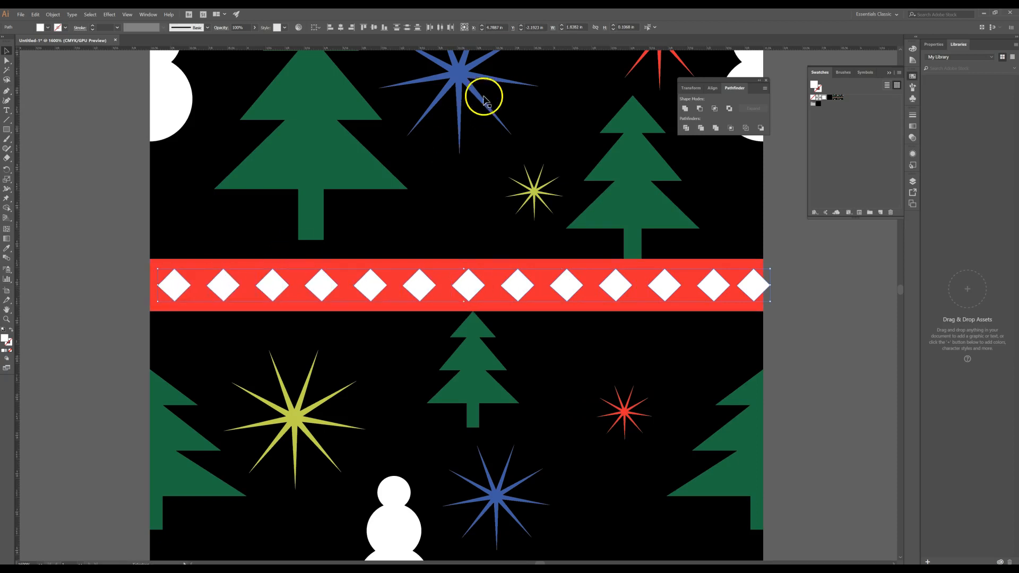
{"action": "left_click", "coordinate": [437, 29]}
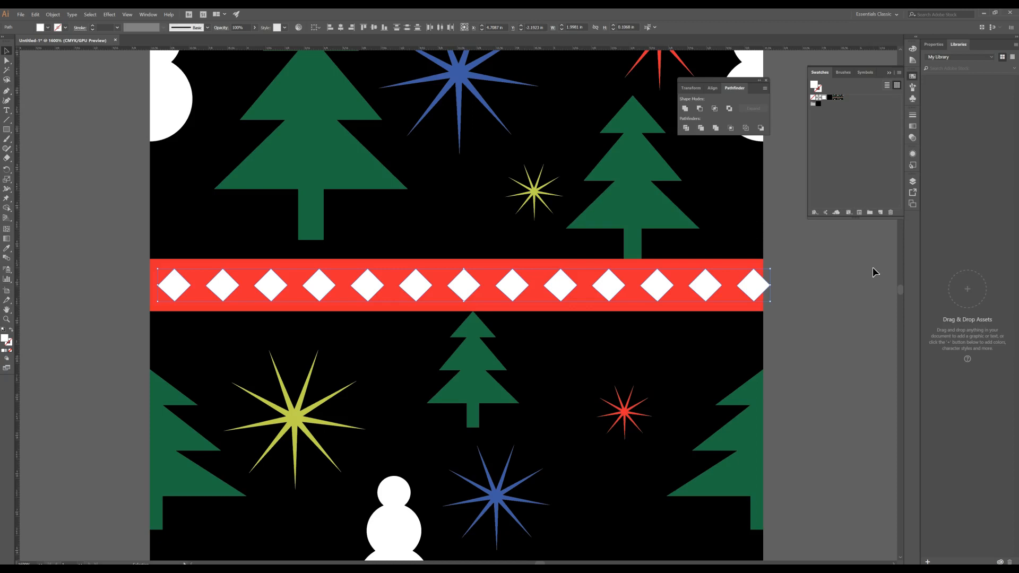
Step: Nudge the thirteen diamonds left together so the end ones fit inside the tile's edges
{"action": "key", "text": "Left"}
{"action": "key", "text": "Left"}
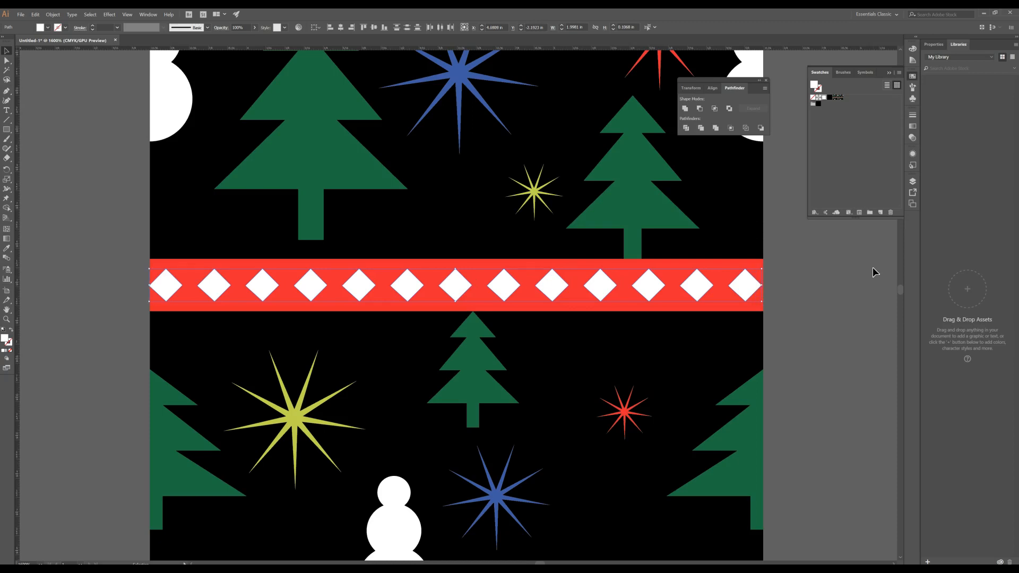
{"action": "left_click", "coordinate": [873, 268]}
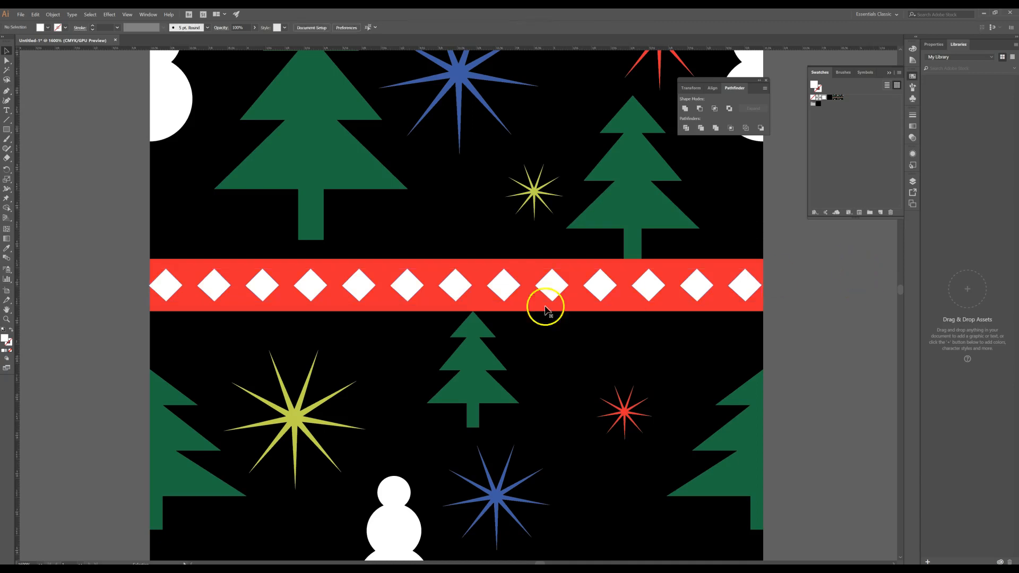
Step: Select the complete tile with the thirteen evenly spaced diamonds and add it to the swatches as another pattern
{"action": "key", "text": "ctrl+minus"}
{"action": "key", "text": "ctrl+minus"}
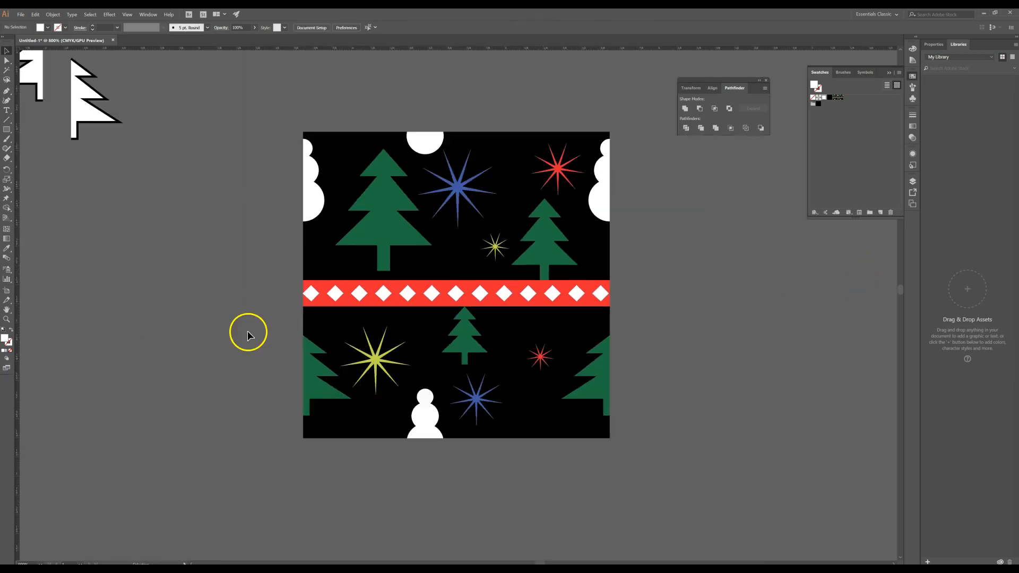
{"action": "key", "text": "ctrl+a"}
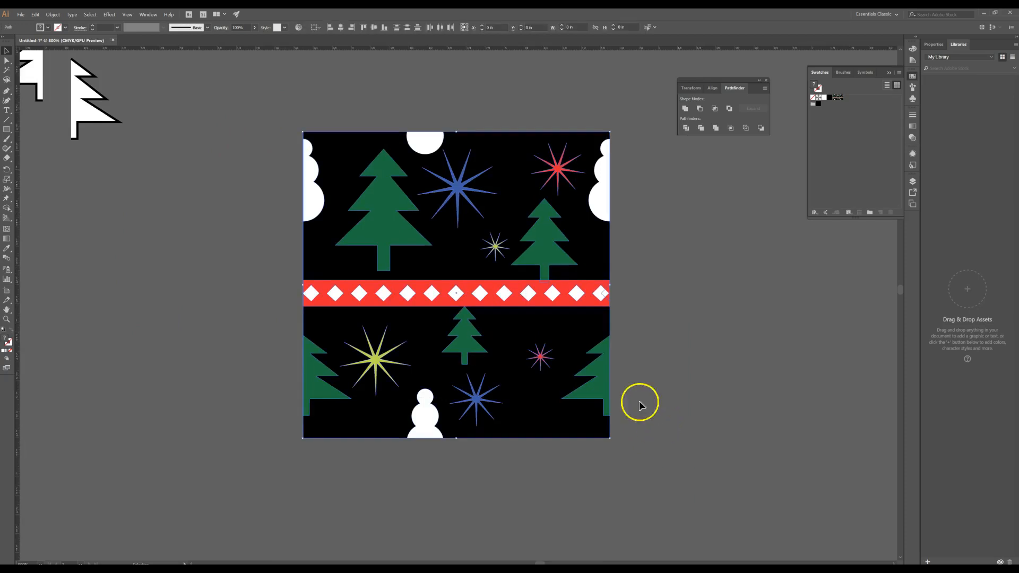
{"action": "left_click_drag", "start_coordinate": [569, 323], "coordinate": [890, 117]}
Step: Fill the artboard rectangle with the newest pattern swatch, made from the thirteen-diamond tile
{"action": "scroll", "coordinate": [703, 300], "scroll_direction": "down", "scroll_amount": 4}
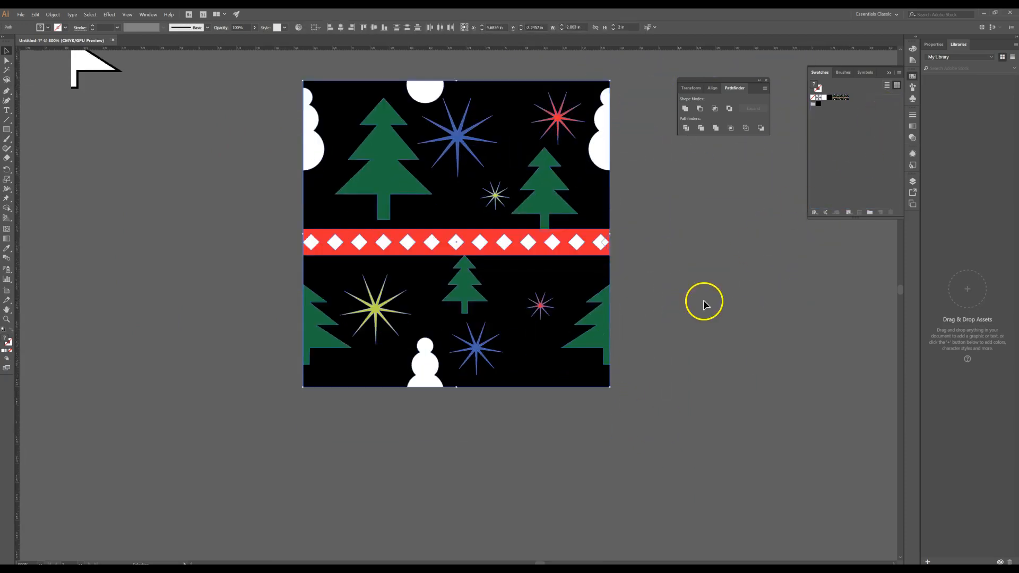
{"action": "key", "text": "ctrl+minus"}
{"action": "scroll", "coordinate": [691, 340], "scroll_direction": "down", "scroll_amount": 6}
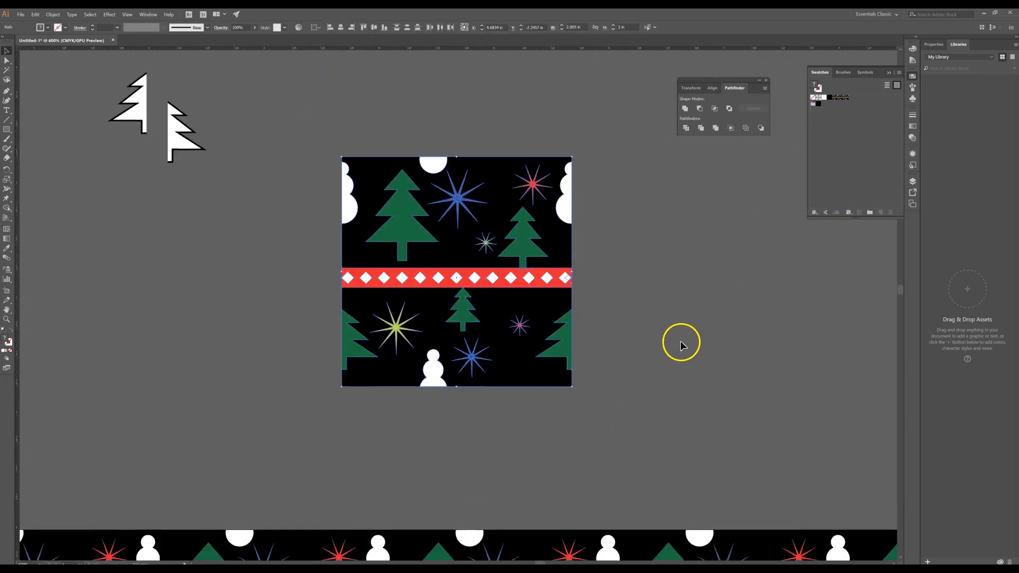
{"action": "left_click", "coordinate": [676, 346]}
{"action": "left_click", "coordinate": [843, 95]}
{"action": "left_click", "coordinate": [665, 475]}
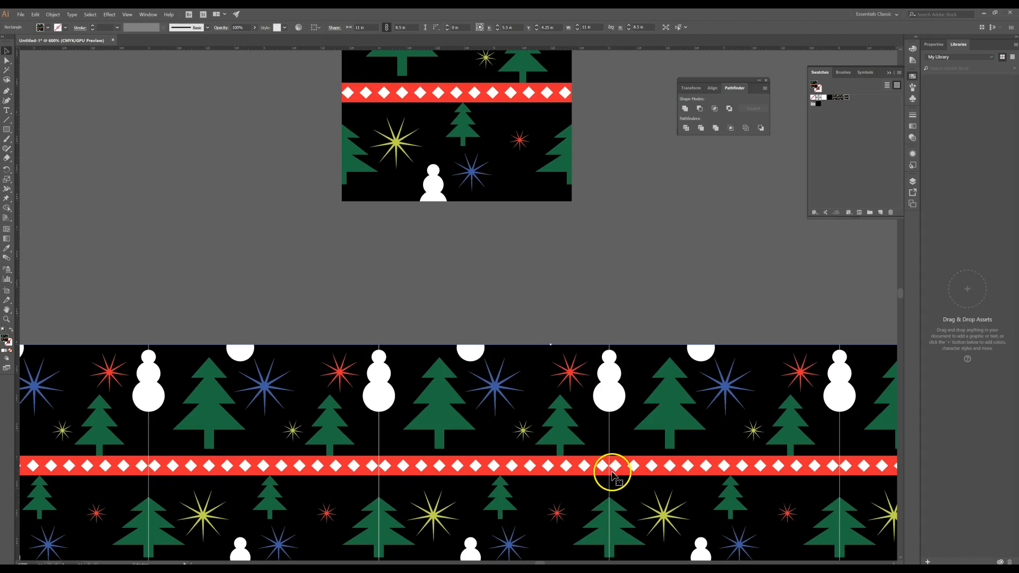
Step: Examine the updated pattern up close at a tile seam, checking the diamond spacing and the joins through the snowman and tree
{"action": "scroll", "coordinate": [611, 466], "scroll_direction": "up", "scroll_amount": 2}
{"action": "scroll", "coordinate": [611, 466], "scroll_direction": "down", "scroll_amount": 1}
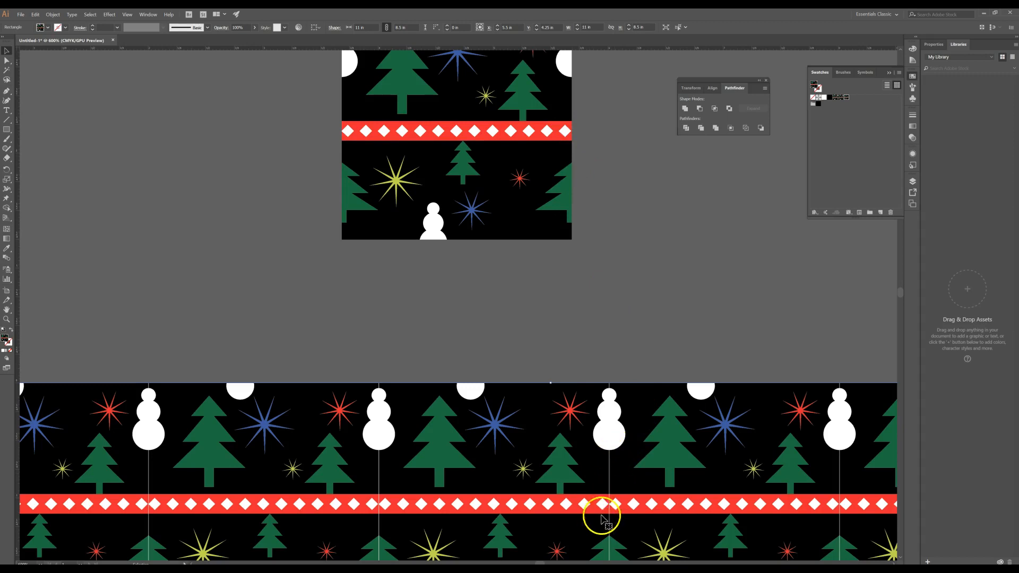
{"action": "scroll", "coordinate": [616, 489], "scroll_direction": "up", "scroll_amount": 2}
{"action": "scroll", "coordinate": [617, 496], "scroll_direction": "up", "scroll_amount": 8}
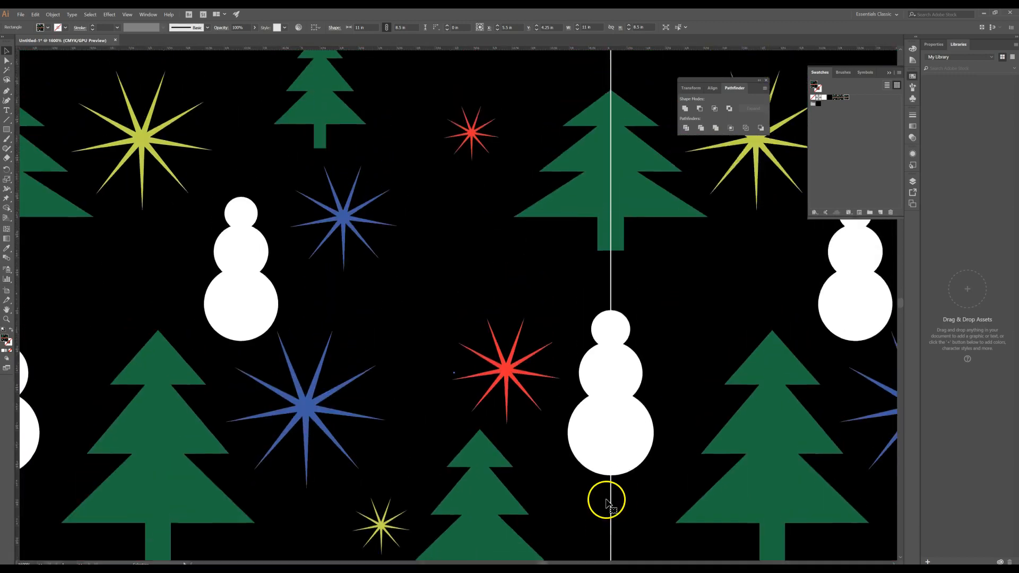
{"action": "scroll", "coordinate": [620, 502], "scroll_direction": "up", "scroll_amount": 10}
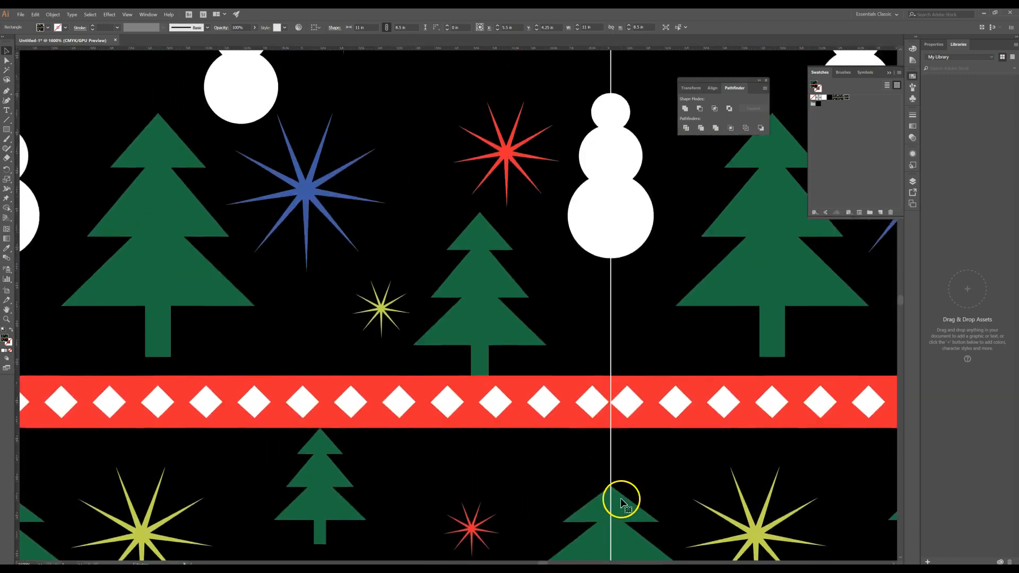
{"action": "scroll", "coordinate": [612, 436], "scroll_direction": "up", "scroll_amount": 4}
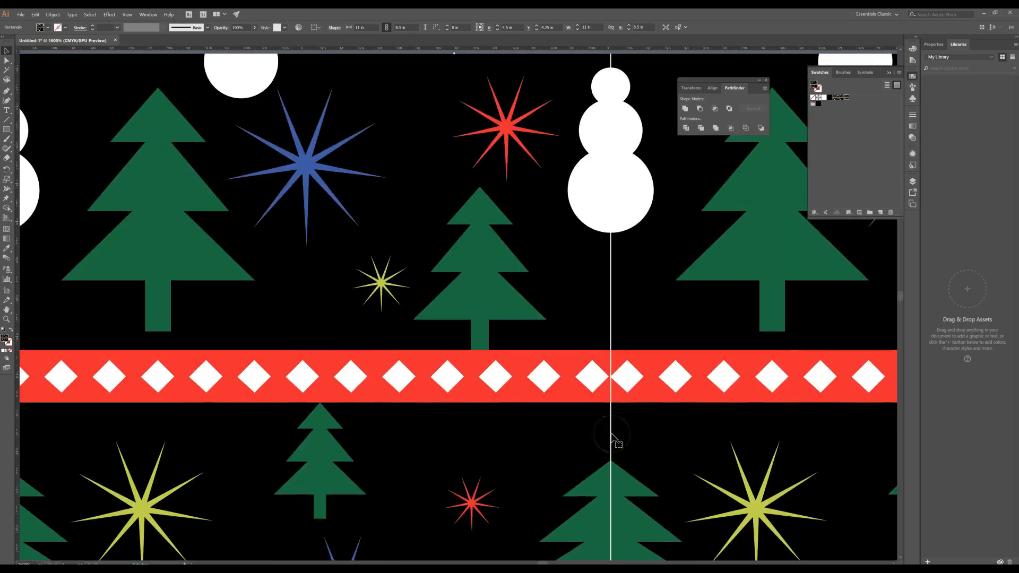
{"action": "scroll", "coordinate": [901, 57], "scroll_direction": "up", "scroll_amount": 4}
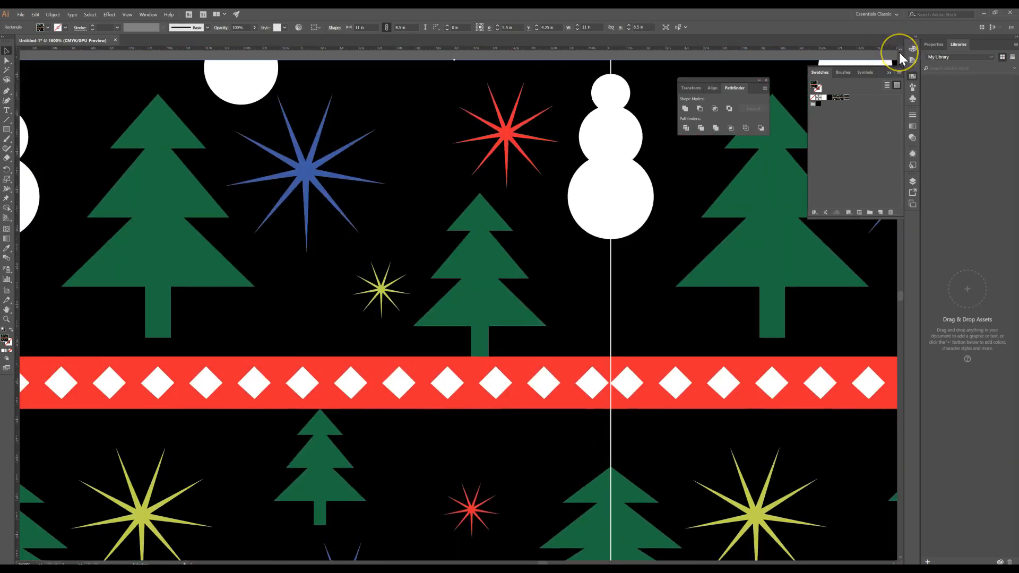
{"action": "scroll", "coordinate": [899, 52], "scroll_direction": "up", "scroll_amount": 5}
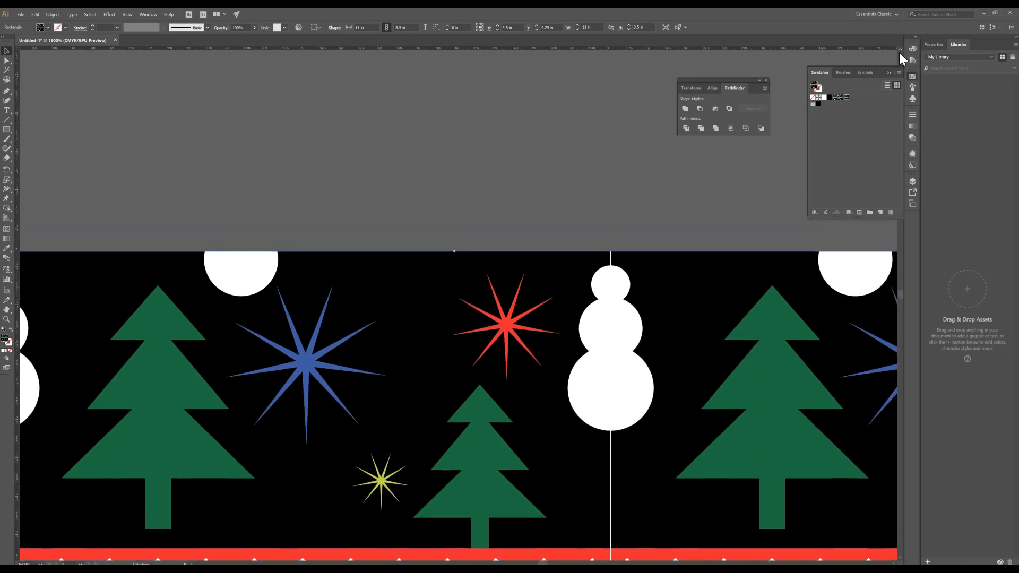
Step: Select all thirteen white diamonds on the red band and move them right so the last one overlaps the tile's right edge
{"action": "scroll", "coordinate": [432, 448], "scroll_direction": "down", "scroll_amount": 3}
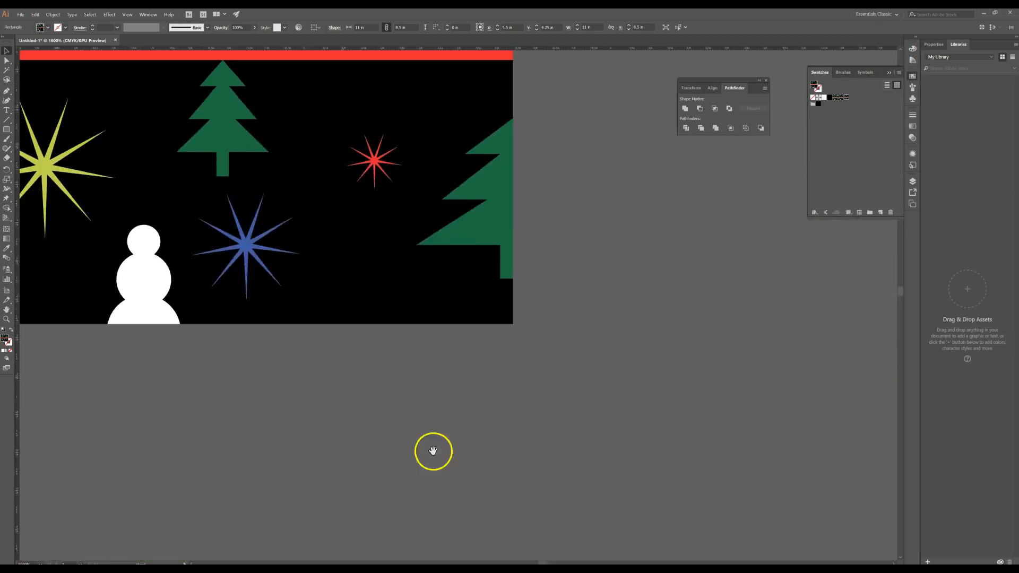
{"action": "scroll", "coordinate": [739, 428], "scroll_direction": "up", "scroll_amount": 5}
{"action": "left_click_drag", "start_coordinate": [697, 284], "coordinate": [598, 286]}
{"action": "left_click", "coordinate": [547, 282], "text": "shift"}
{"action": "left_click", "coordinate": [500, 282], "text": "shift"}
{"action": "left_click", "coordinate": [452, 282], "text": "shift"}
{"action": "left_click", "coordinate": [408, 282], "text": "shift"}
{"action": "left_click", "coordinate": [361, 284], "text": "shift"}
{"action": "left_click", "coordinate": [312, 282], "text": "shift"}
{"action": "left_click", "coordinate": [270, 282], "text": "shift"}
{"action": "left_click", "coordinate": [226, 281], "text": "shift"}
{"action": "left_click", "coordinate": [165, 283], "text": "shift"}
{"action": "left_click", "coordinate": [119, 282], "text": "shift"}
{"action": "left_click_drag", "start_coordinate": [113, 282], "coordinate": [123, 285]}
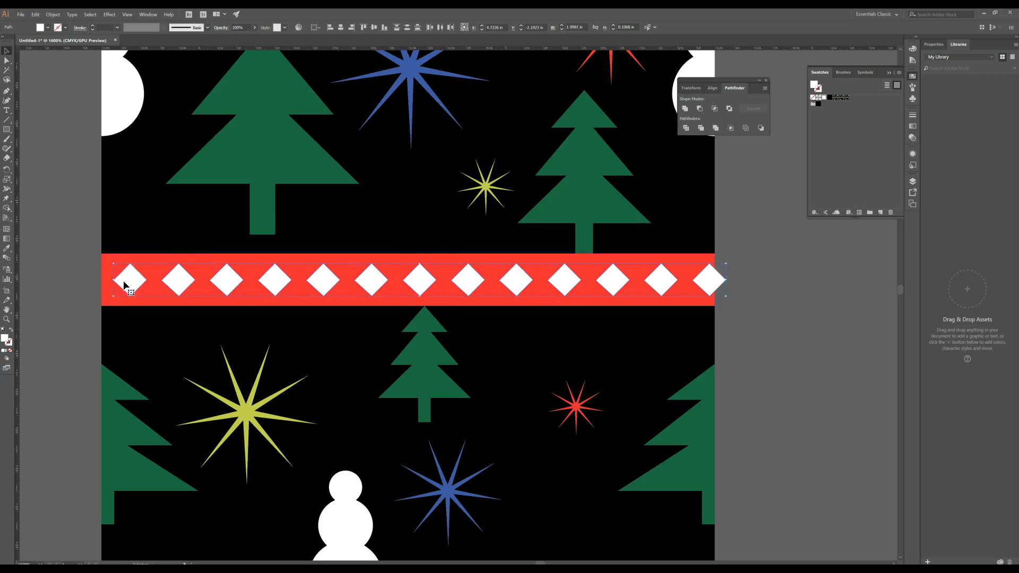
{"action": "left_click_drag", "start_coordinate": [377, 253], "coordinate": [410, 260]}
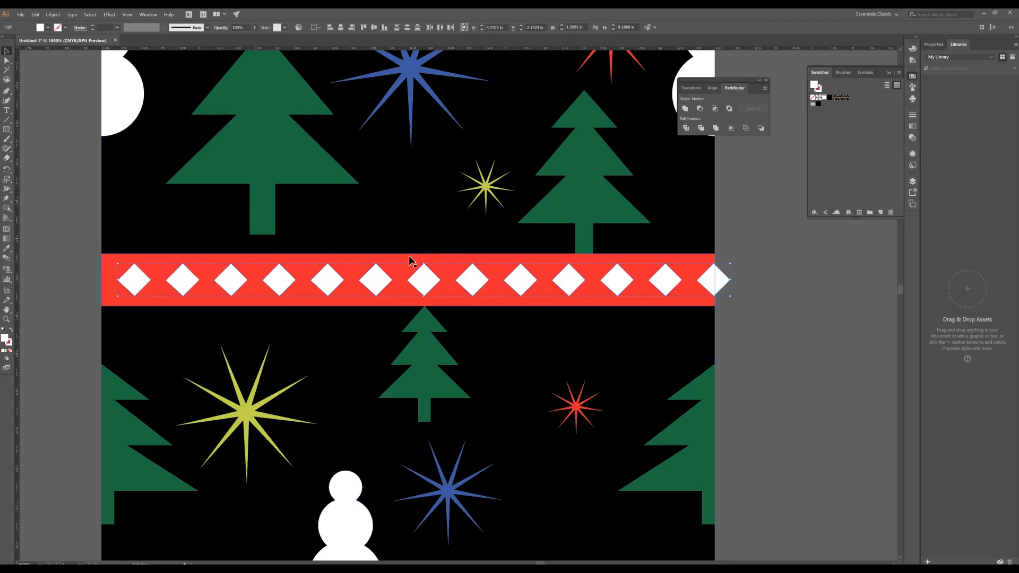
Step: Fine-tune the diamond row's horizontal position so the end diamond is centred on the tile's right edge
{"action": "key", "text": "ctrl+="}
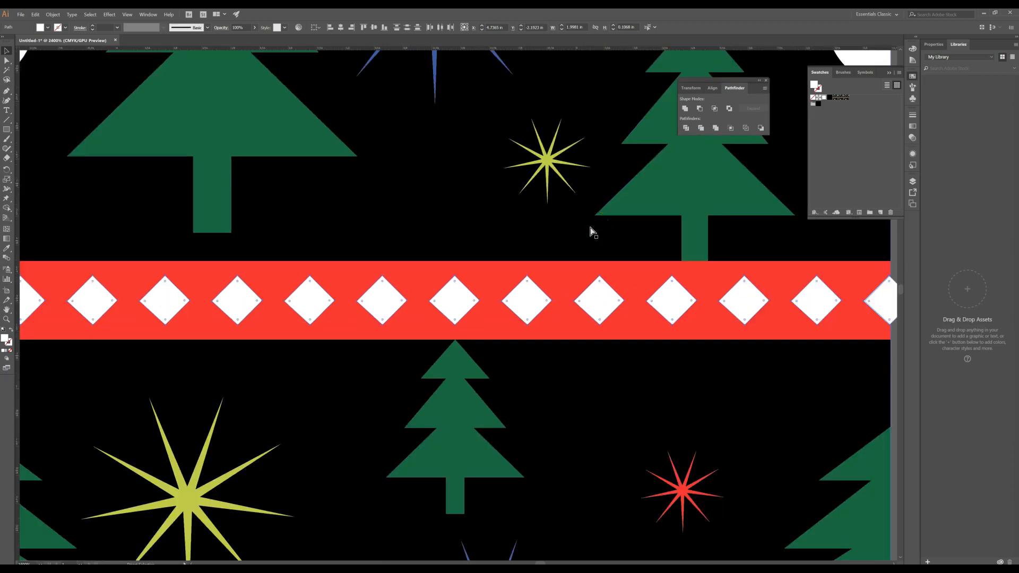
{"action": "key", "text": "ctrl+="}
{"action": "left_click_drag", "start_coordinate": [682, 239], "coordinate": [75, 335]}
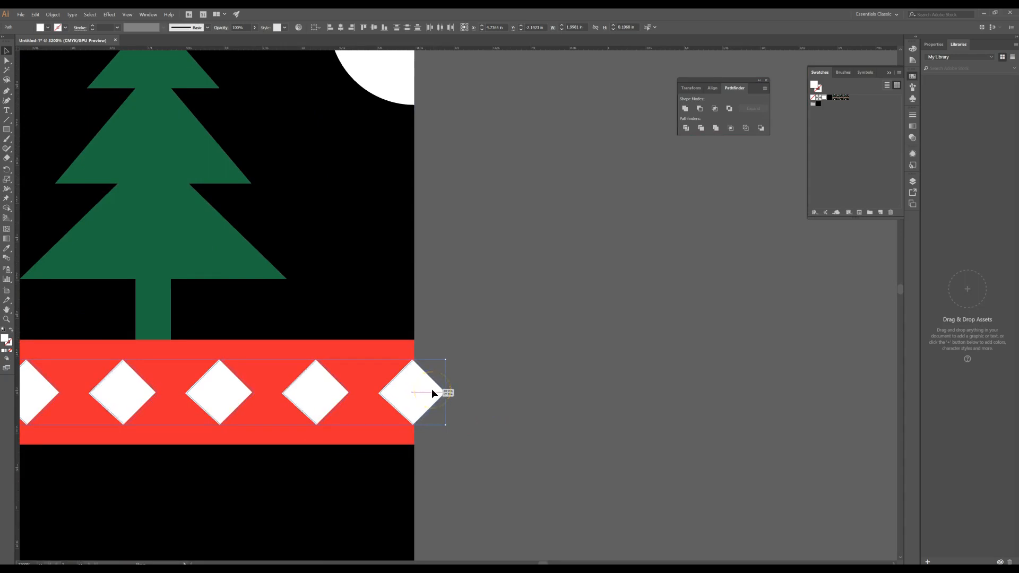
{"action": "left_click_drag", "start_coordinate": [432, 388], "coordinate": [433, 389]}
{"action": "left_click", "coordinate": [503, 381]}
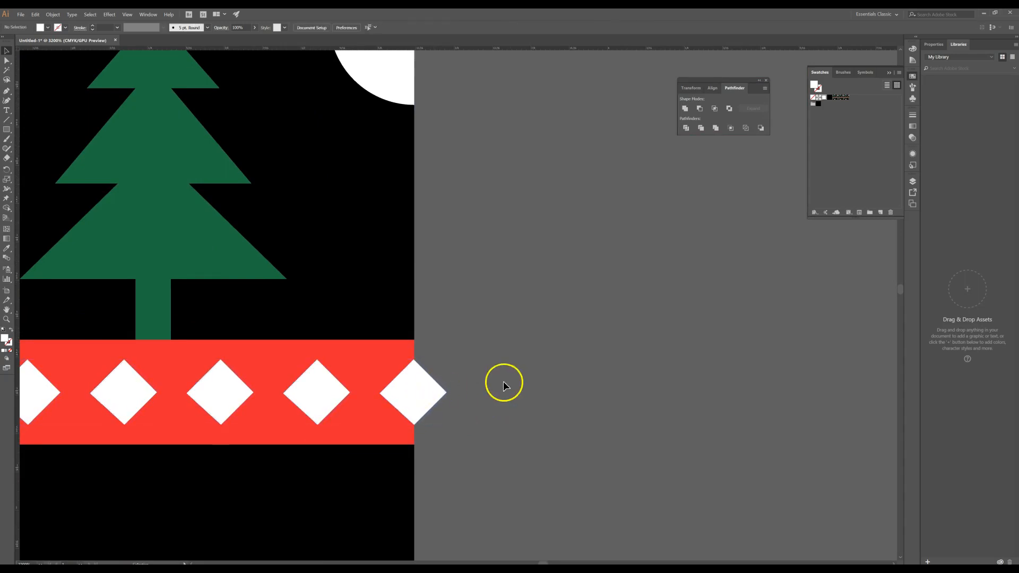
Step: Try to split the end diamond by swapping the background square's fill and stroke, then dividing and ungrouping the two shapes
{"action": "left_click", "coordinate": [415, 339]}
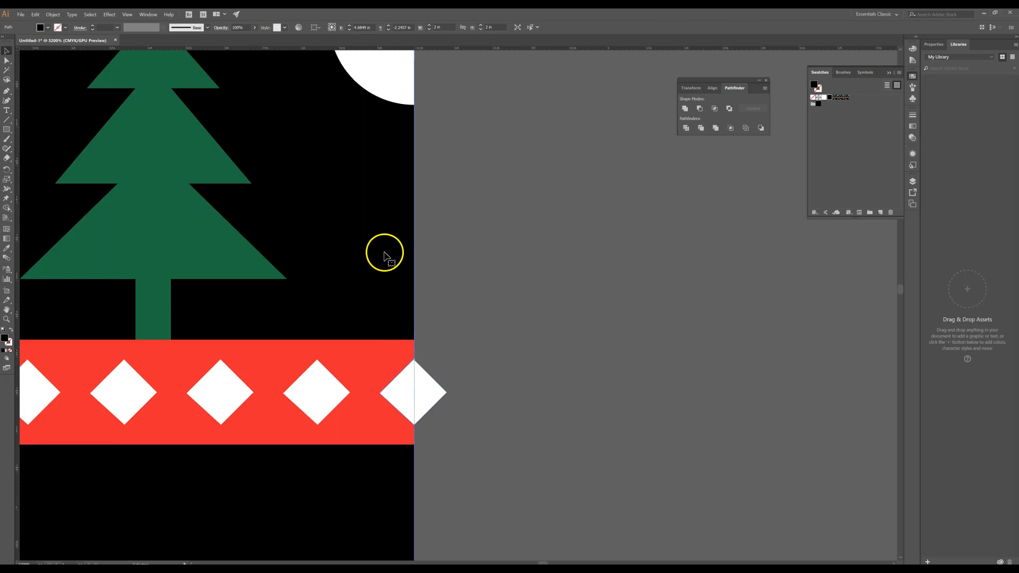
{"action": "left_click", "coordinate": [10, 331]}
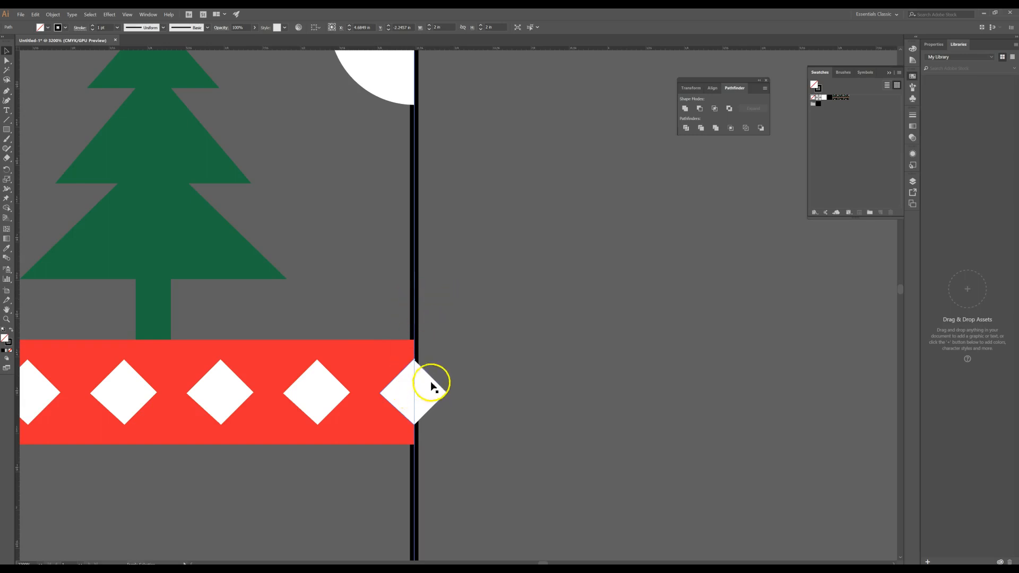
{"action": "left_click", "coordinate": [431, 398], "text": "shift"}
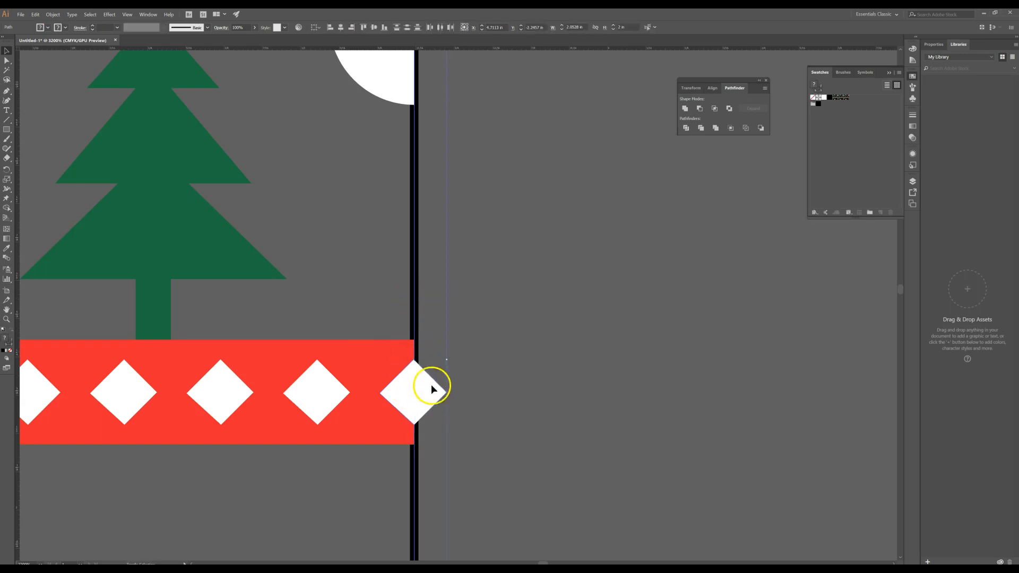
{"action": "left_click", "coordinate": [686, 129]}
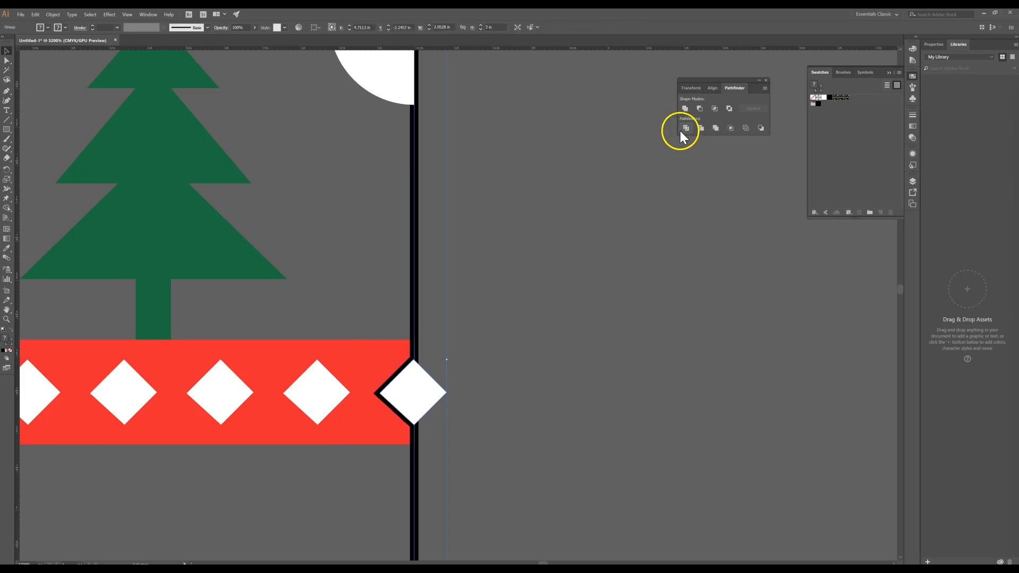
{"action": "right_click", "coordinate": [425, 380]}
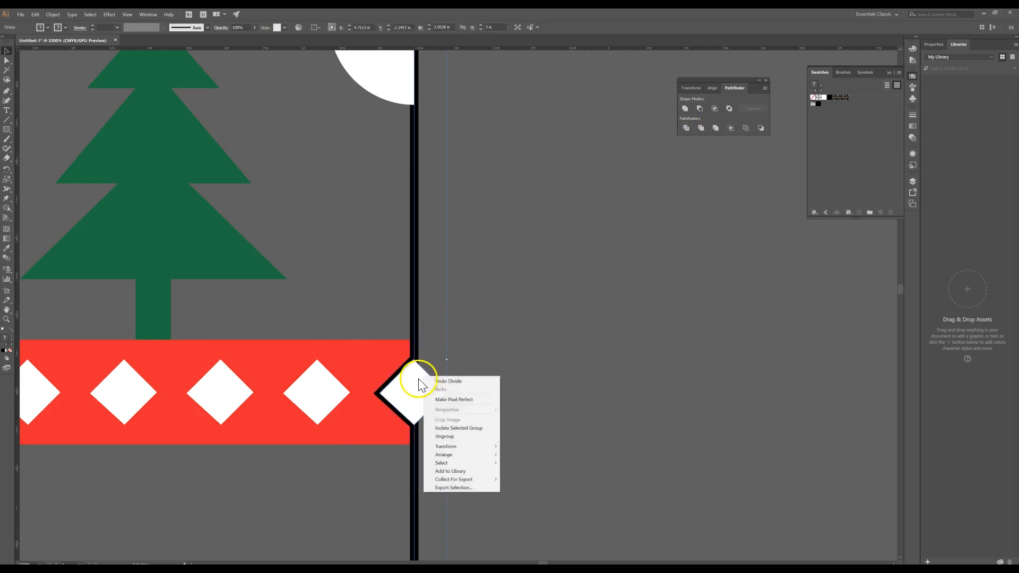
{"action": "left_click", "coordinate": [445, 434]}
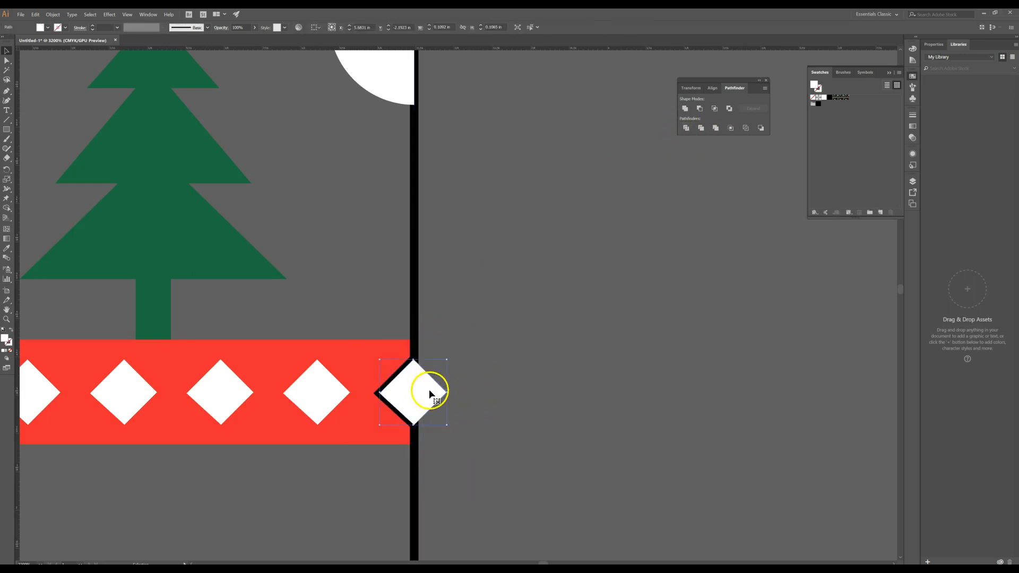
{"action": "left_click", "coordinate": [454, 385]}
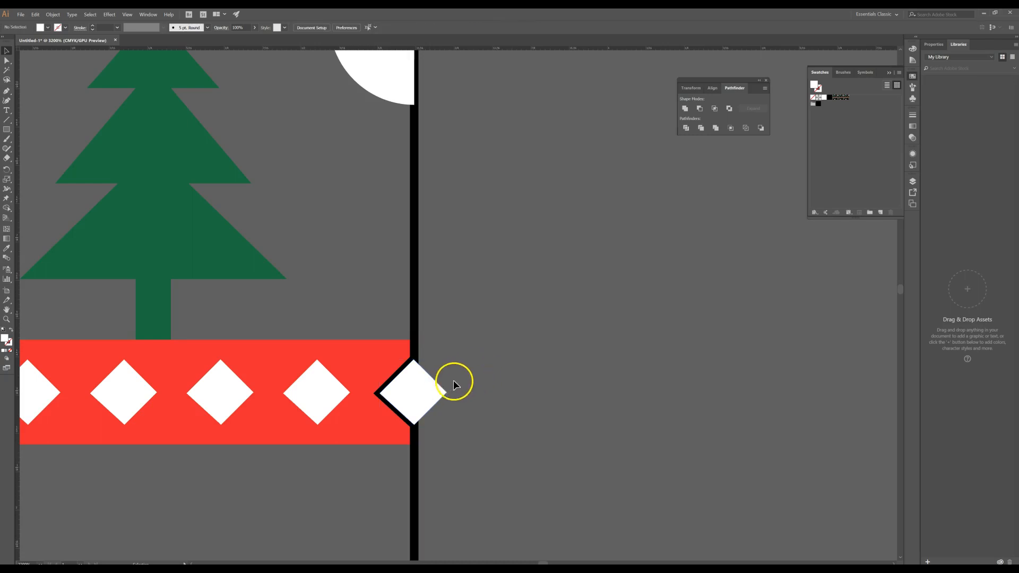
{"action": "left_click", "coordinate": [413, 331]}
{"action": "key", "text": "ctrl+shift+bracketleft"}
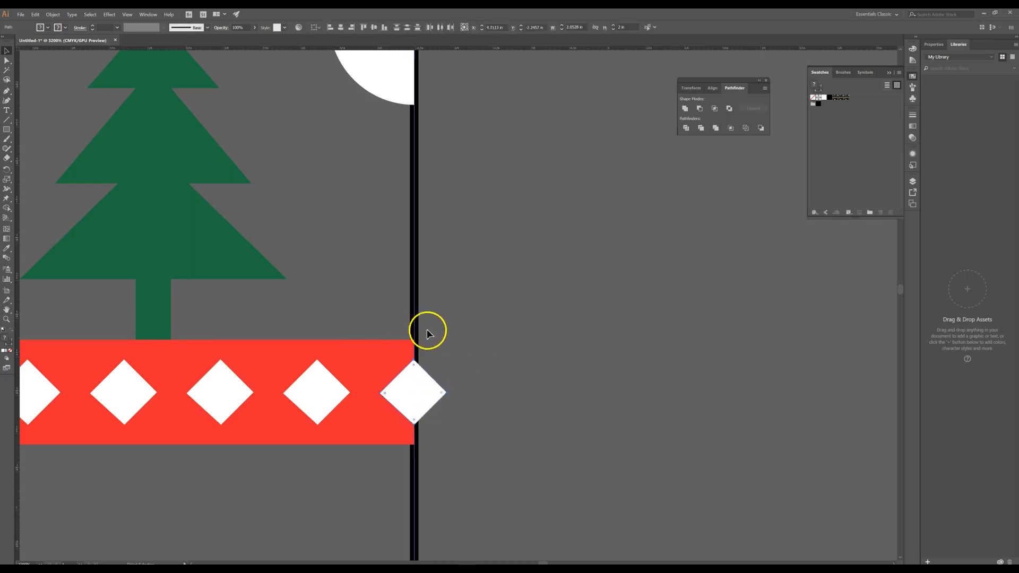
Step: Try the Divide operation again on the end diamond and the outlined background square, and ungroup the result
{"action": "left_click", "coordinate": [427, 329]}
{"action": "left_click", "coordinate": [413, 316]}
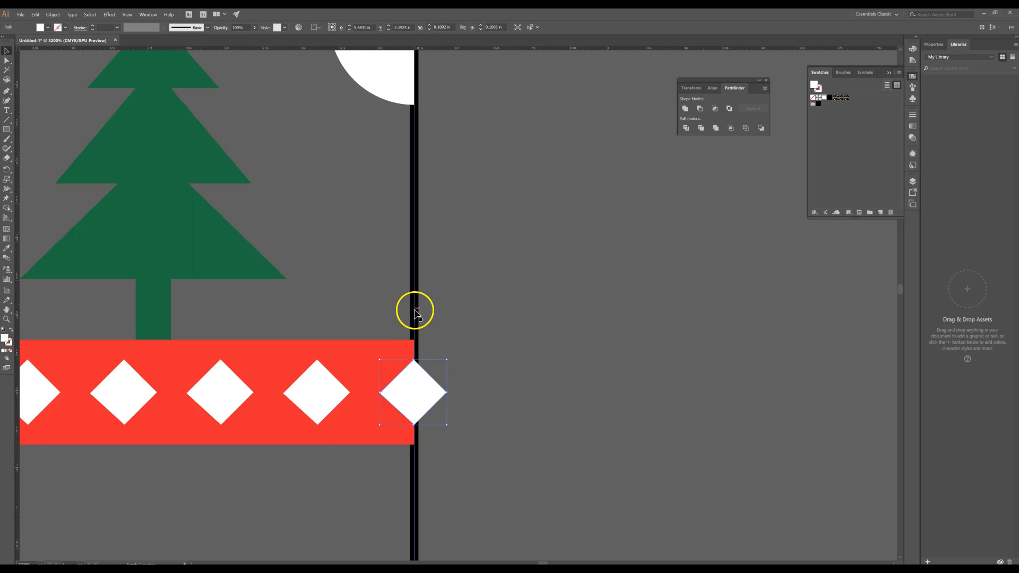
{"action": "right_click", "coordinate": [416, 314]}
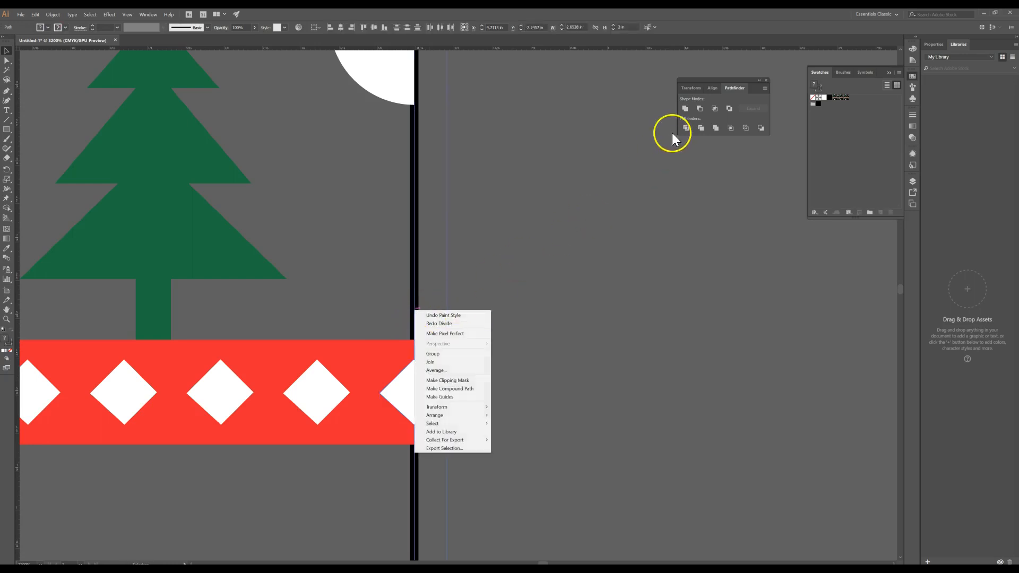
{"action": "left_click", "coordinate": [687, 128]}
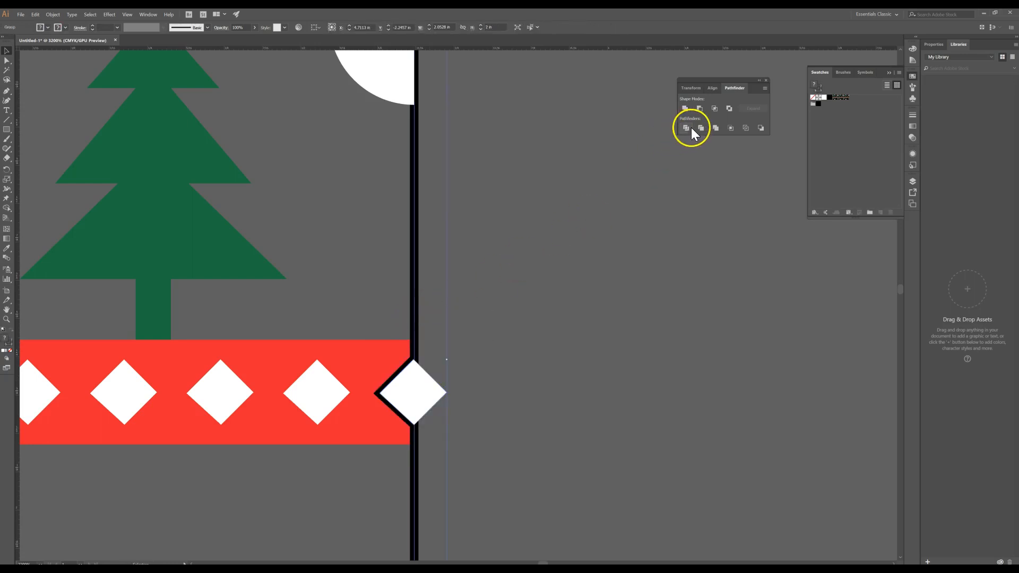
{"action": "right_click", "coordinate": [427, 408]}
{"action": "left_click", "coordinate": [497, 467]}
{"action": "left_click", "coordinate": [485, 429]}
Step: Isolate the divided end diamond to check for separate halves, and undo the ungrouping and division
{"action": "left_click", "coordinate": [426, 398]}
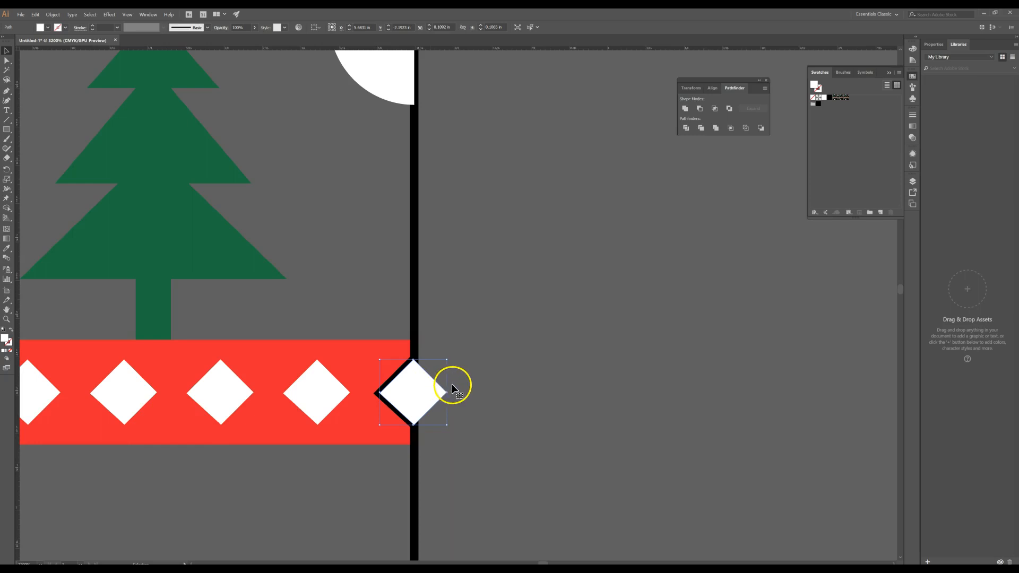
{"action": "double_click", "coordinate": [432, 406]}
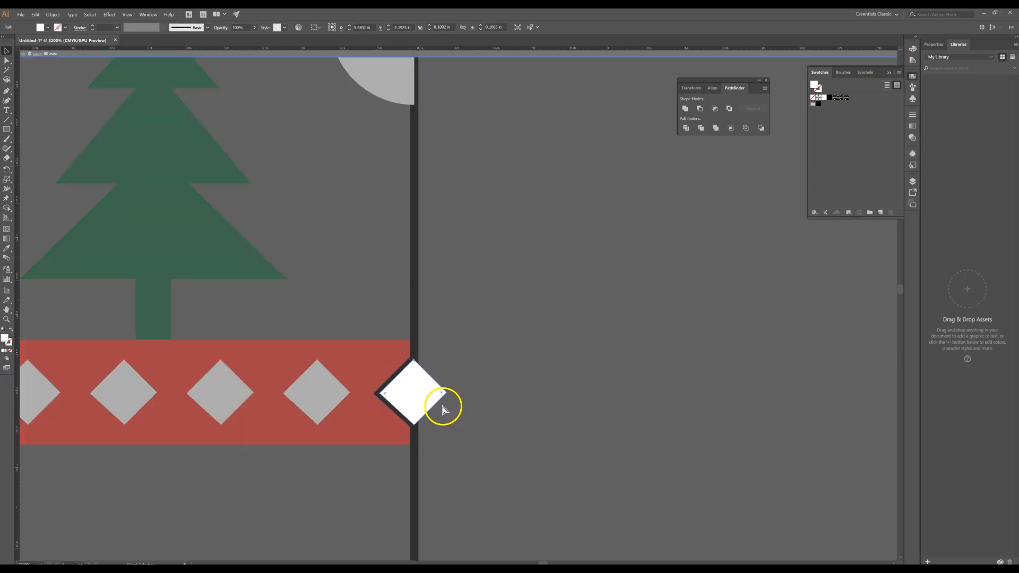
{"action": "double_click", "coordinate": [443, 405]}
{"action": "left_click", "coordinate": [451, 375]}
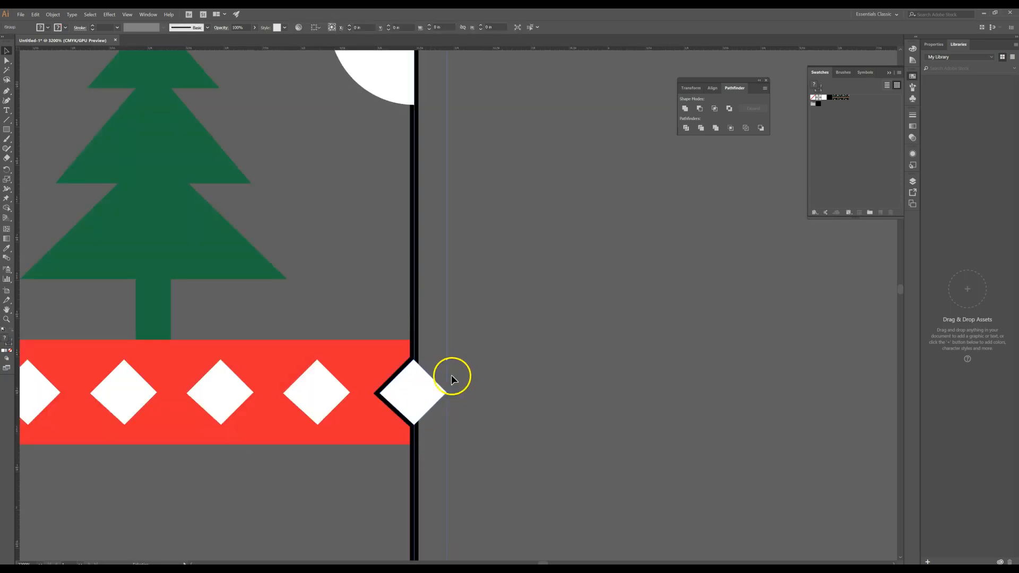
{"action": "left_click", "coordinate": [459, 375]}
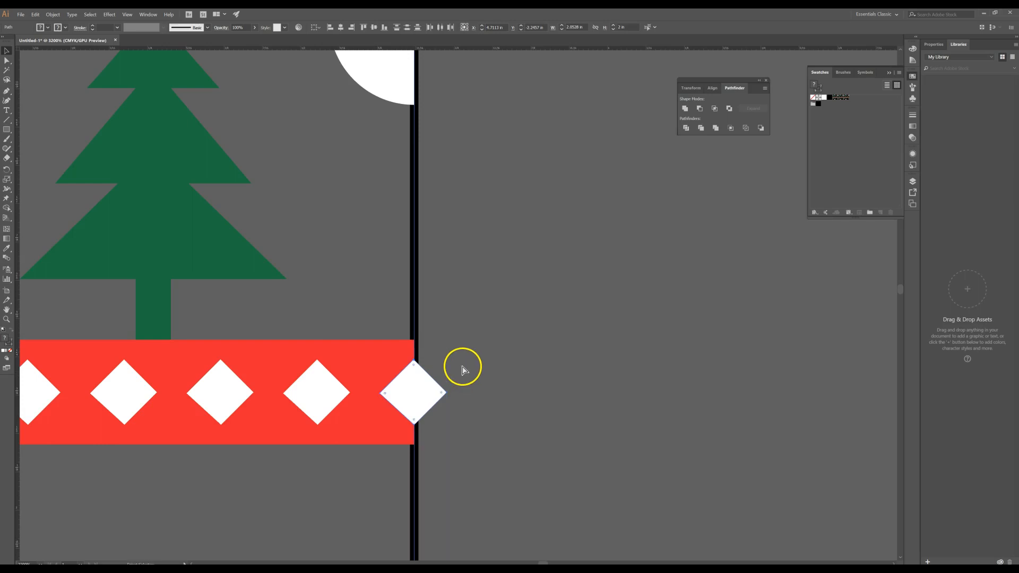
Step: Bring the outlined background square to the front and try dividing the end diamond with it once more
{"action": "right_click", "coordinate": [413, 322]}
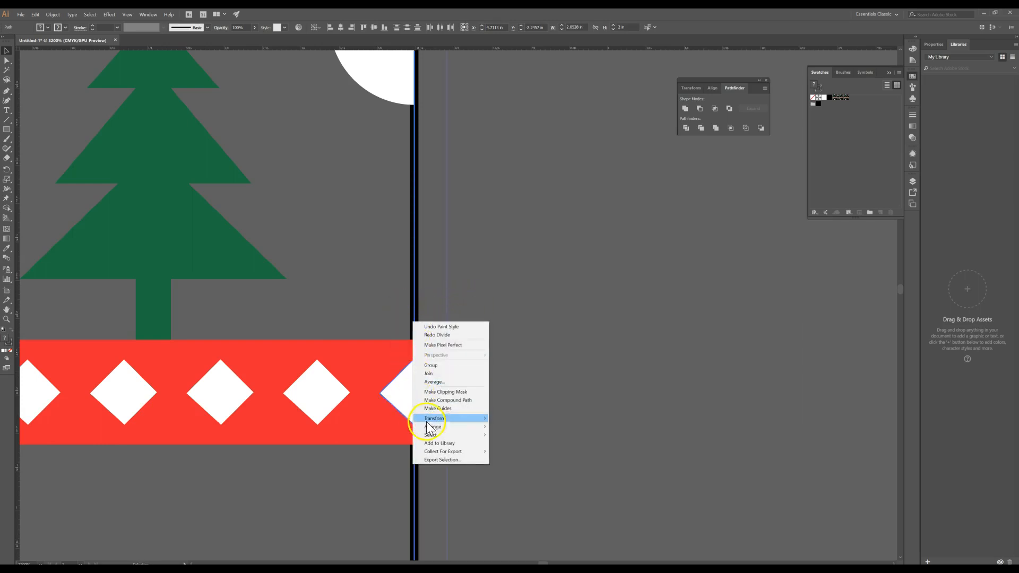
{"action": "left_click", "coordinate": [550, 278]}
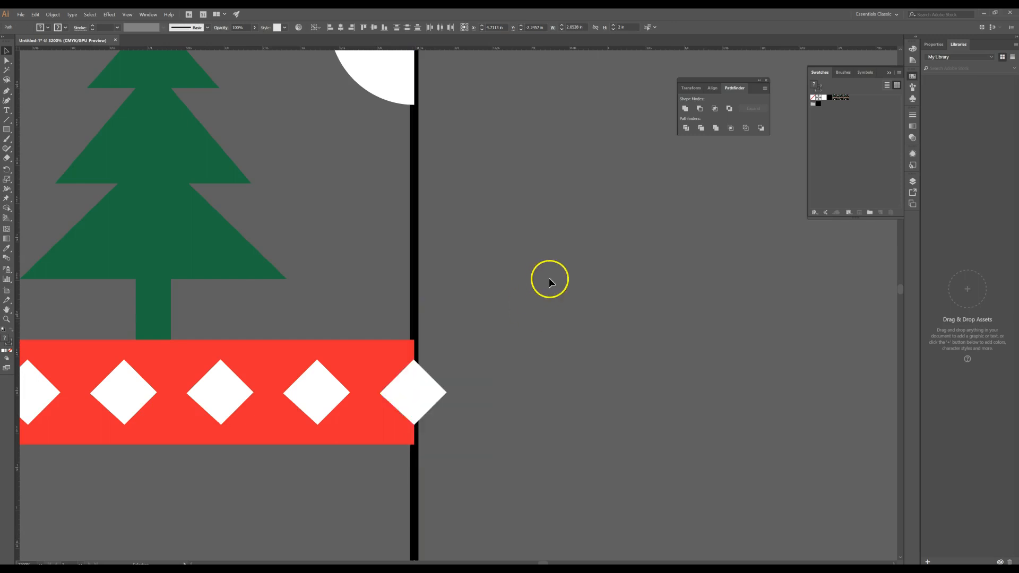
{"action": "right_click", "coordinate": [413, 280]}
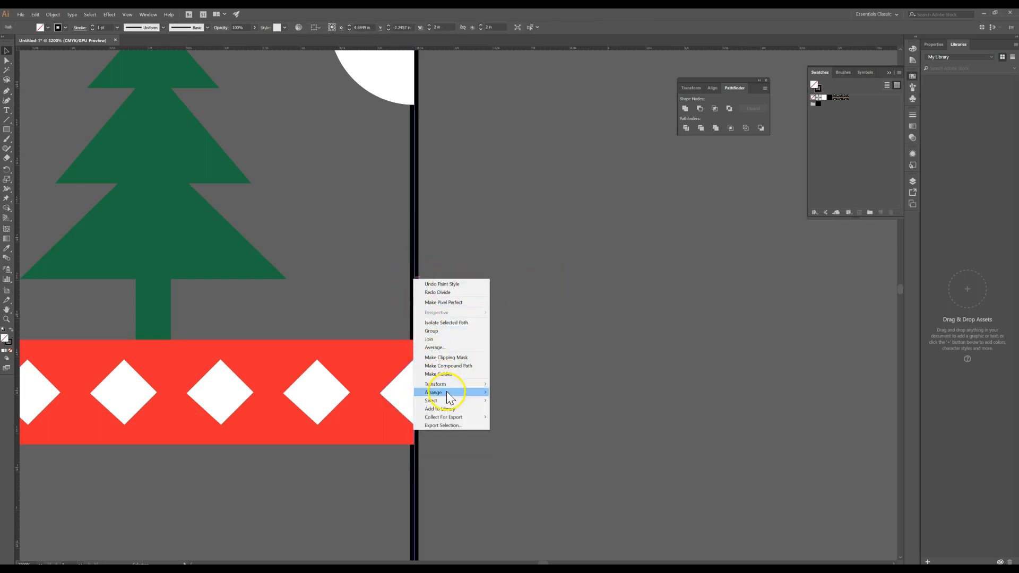
{"action": "mouse_move", "coordinate": [447, 398]}
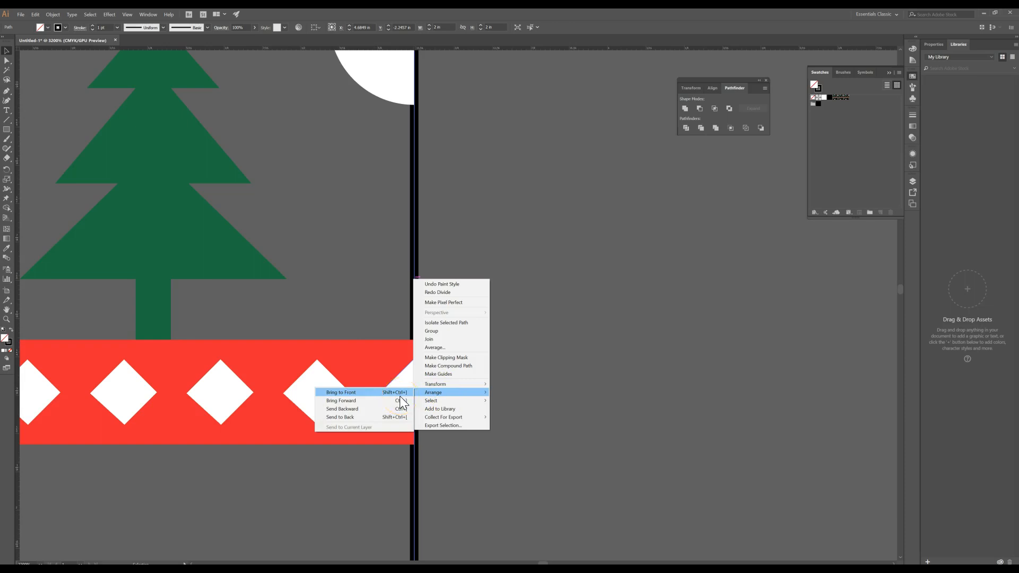
{"action": "left_click", "coordinate": [400, 396]}
{"action": "left_click", "coordinate": [485, 391]}
{"action": "left_click", "coordinate": [433, 393]}
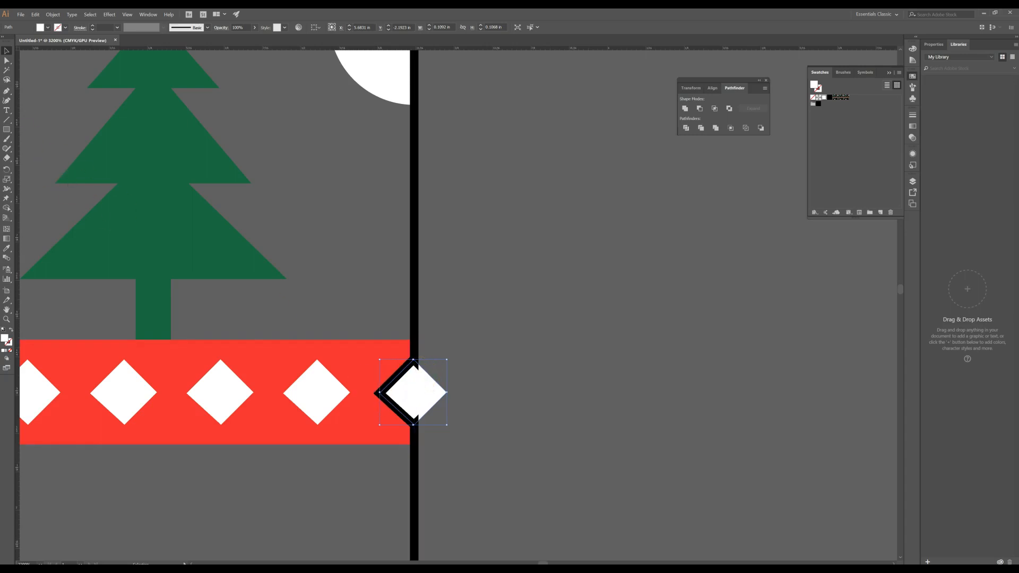
Step: Try to trim the end diamond by removing its left corner with the Delete Anchor Point tool
{"action": "left_click", "coordinate": [7, 94]}
{"action": "left_click", "coordinate": [42, 109]}
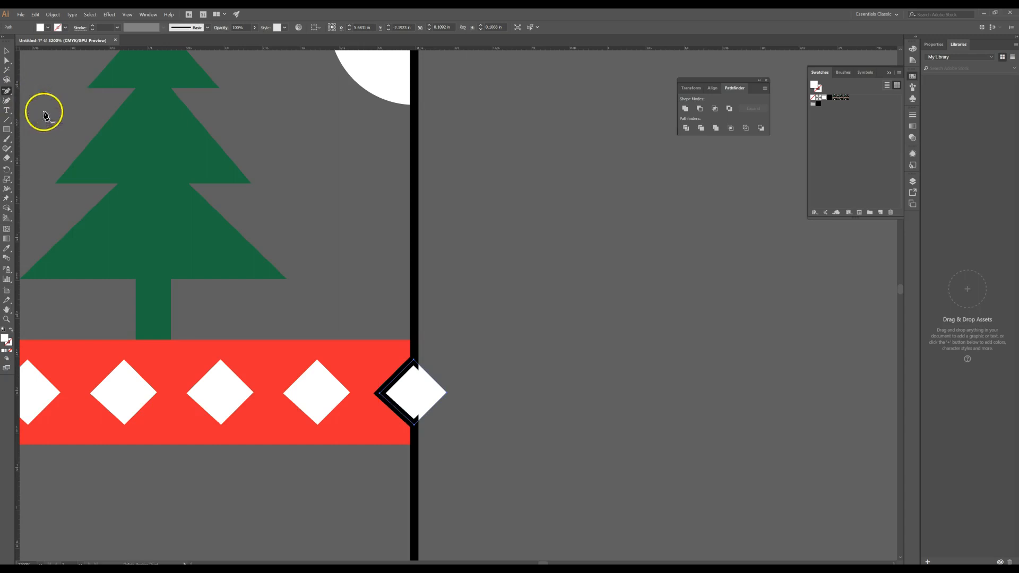
{"action": "left_click", "coordinate": [377, 393]}
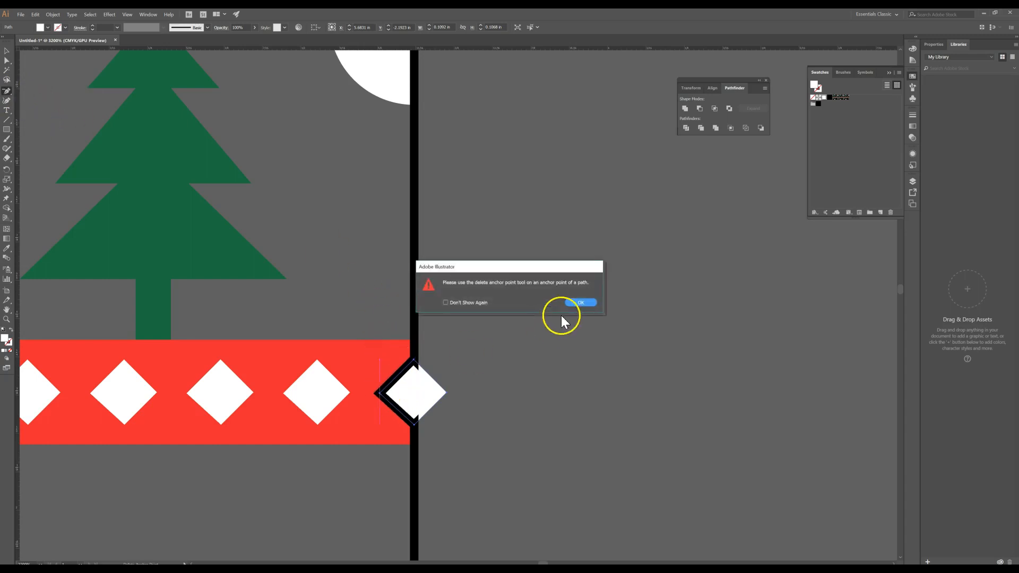
{"action": "left_click", "coordinate": [574, 303]}
{"action": "left_click", "coordinate": [378, 393]}
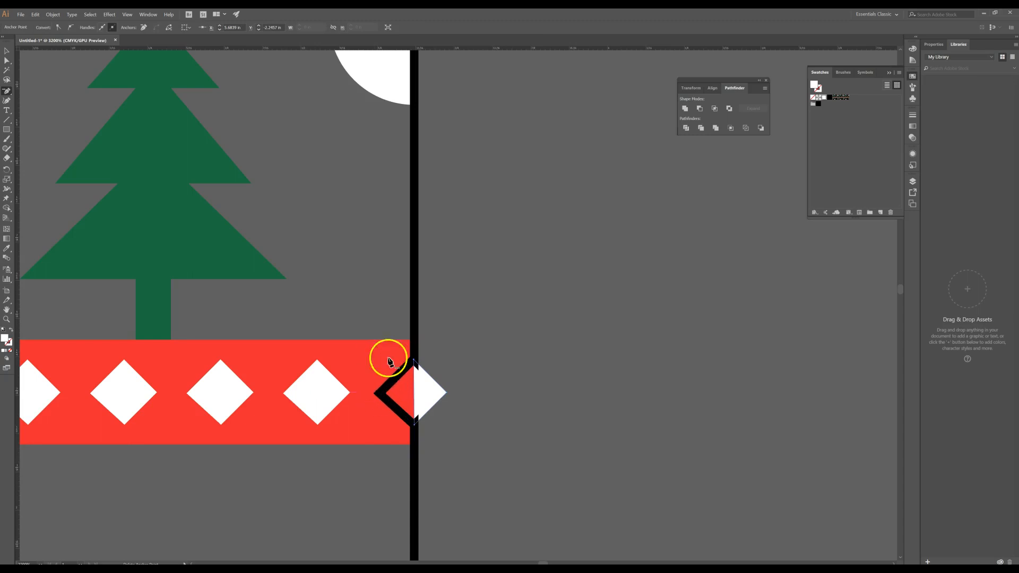
Step: Undo the anchor point deletion, the division and the background square's fill and stroke swap
{"action": "left_click", "coordinate": [7, 60]}
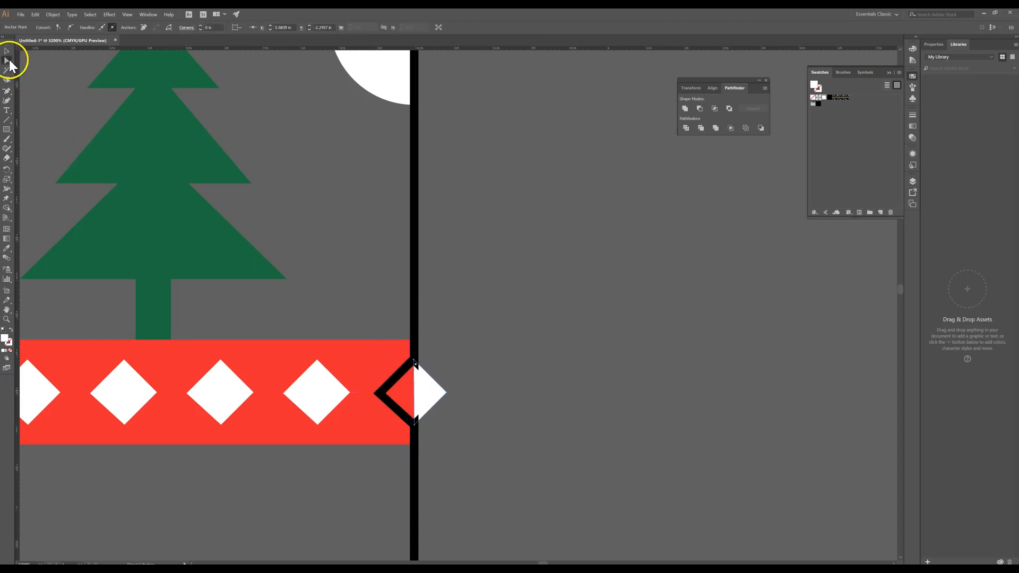
{"action": "left_click", "coordinate": [401, 379]}
{"action": "left_click", "coordinate": [403, 388]}
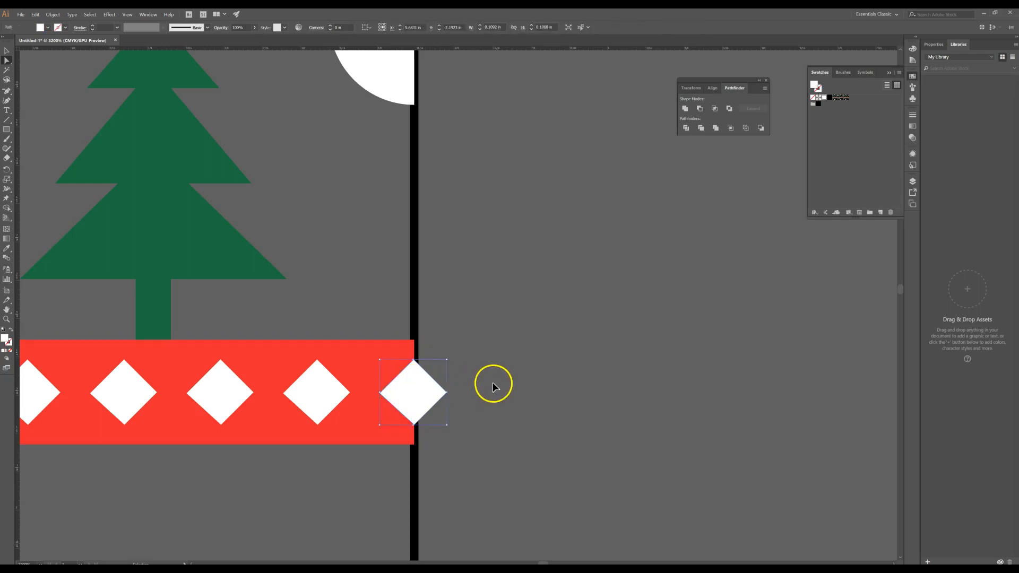
{"action": "left_click", "coordinate": [442, 349]}
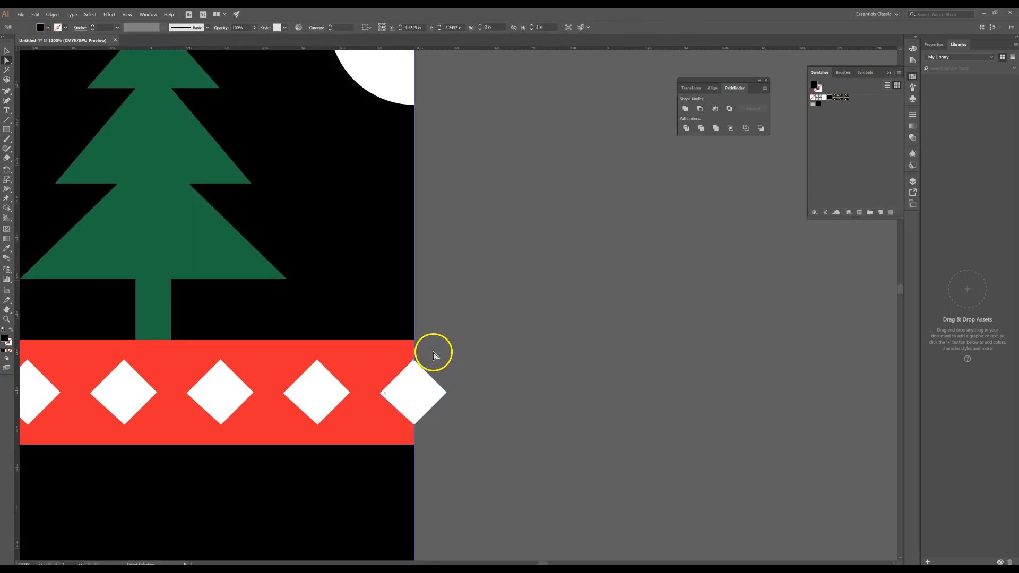
Step: Duplicate the end diamond and centre the copy over the opposite edge of the tile on the red band
{"action": "left_click", "coordinate": [410, 391]}
{"action": "left_click", "coordinate": [6, 60]}
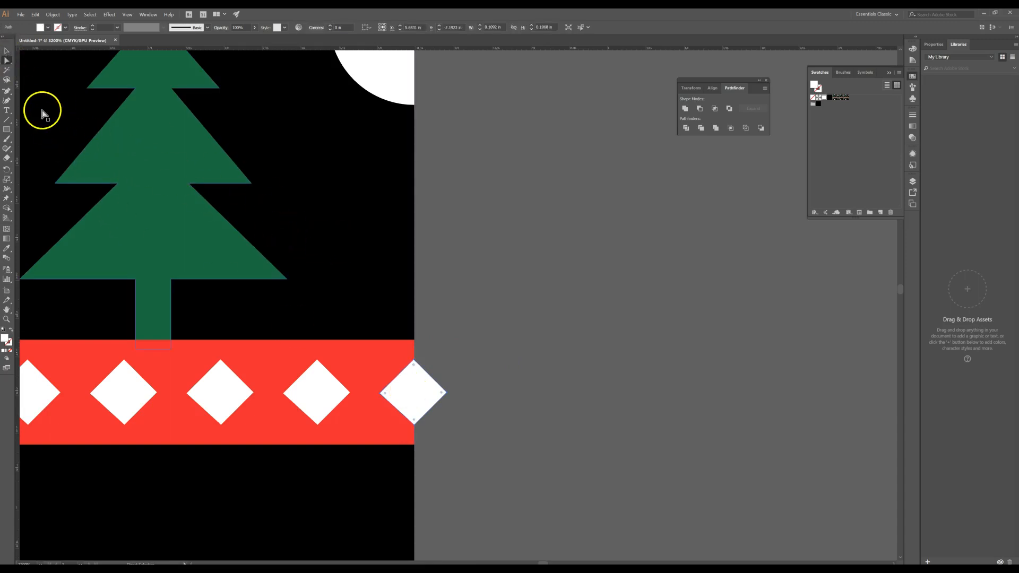
{"action": "left_click", "coordinate": [6, 51]}
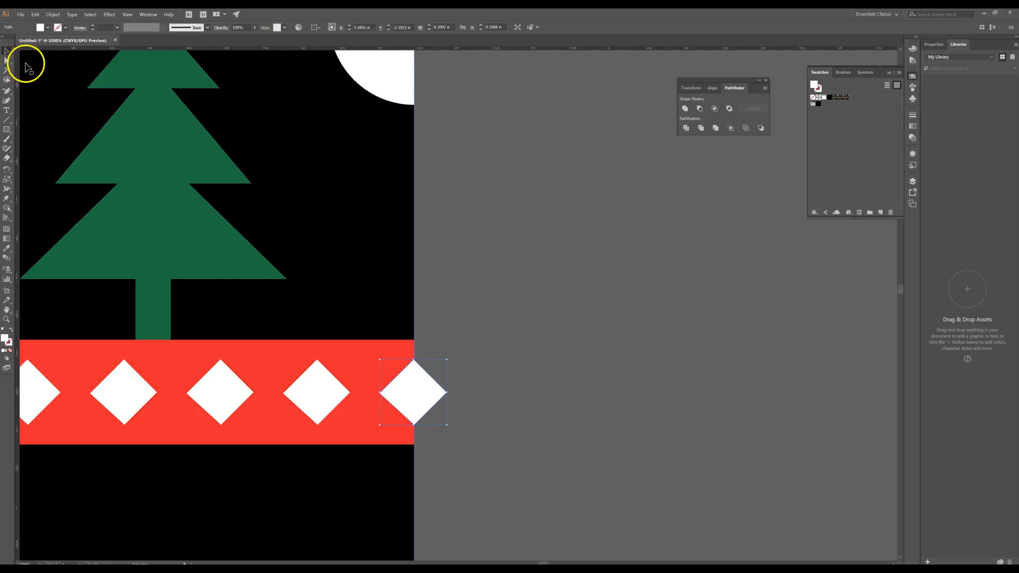
{"action": "left_click", "coordinate": [471, 319]}
{"action": "left_click_drag", "start_coordinate": [471, 319], "coordinate": [564, 273]}
{"action": "left_click", "coordinate": [520, 342]}
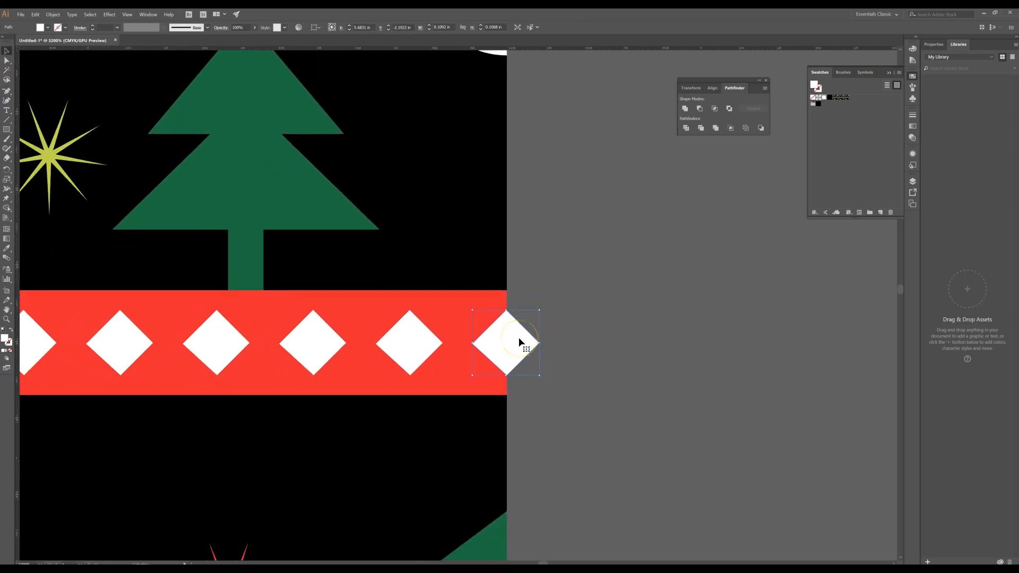
{"action": "left_click_drag", "start_coordinate": [520, 341], "coordinate": [877, 371]}
{"action": "key", "text": "ctrl+minus"}
{"action": "left_click", "coordinate": [799, 340]}
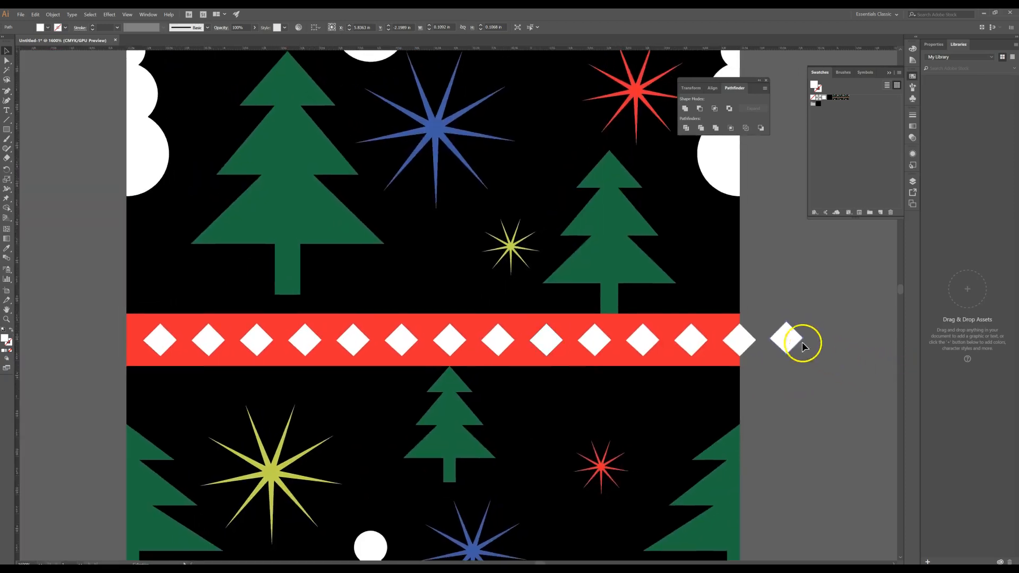
{"action": "left_click_drag", "start_coordinate": [131, 344], "coordinate": [136, 340]}
{"action": "key", "text": "ctrl+plus"}
{"action": "key", "text": "ctrl+plus"}
{"action": "key", "text": "ctrl+plus"}
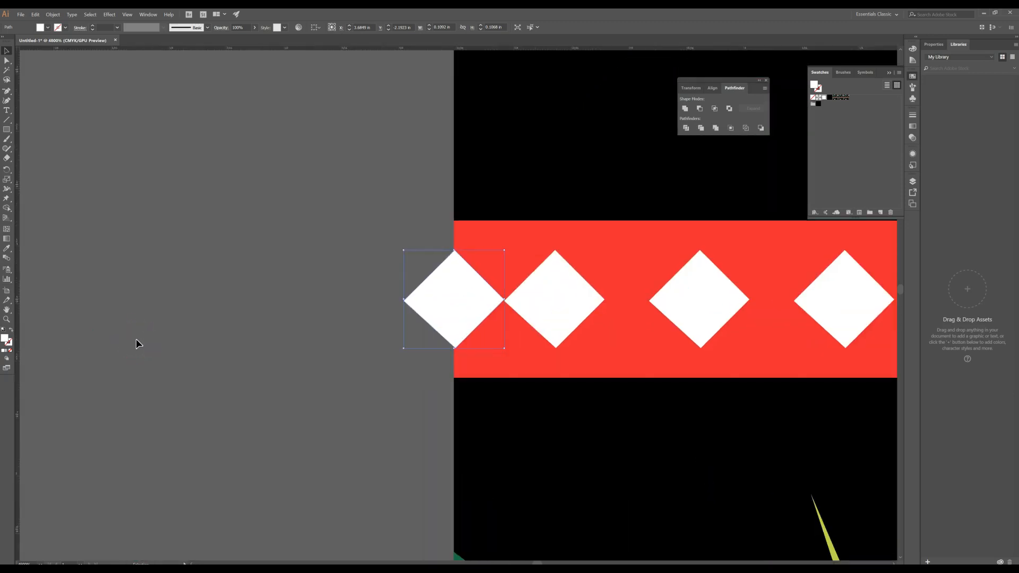
{"action": "left_click_drag", "start_coordinate": [459, 305], "coordinate": [459, 306]}
Step: Compare the diamond spacing across the band and delete the duplicate diamond from the tile's left edge
{"action": "key", "text": "ctrl+minus"}
{"action": "key", "text": "ctrl+minus"}
{"action": "key", "text": "ctrl+minus"}
{"action": "key", "text": "ctrl+minus"}
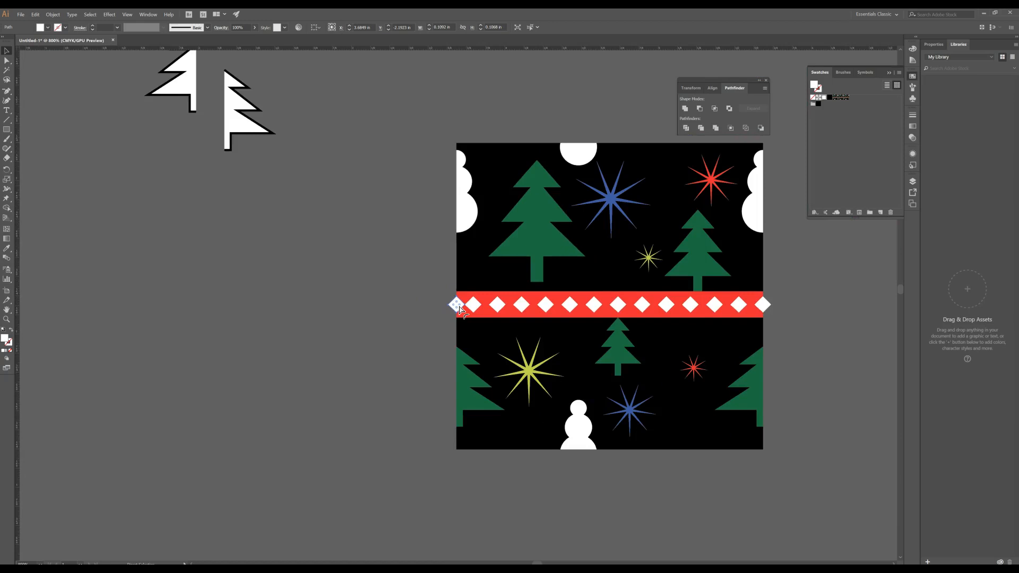
{"action": "key", "text": "ctrl+plus"}
{"action": "key", "text": "ctrl+plus"}
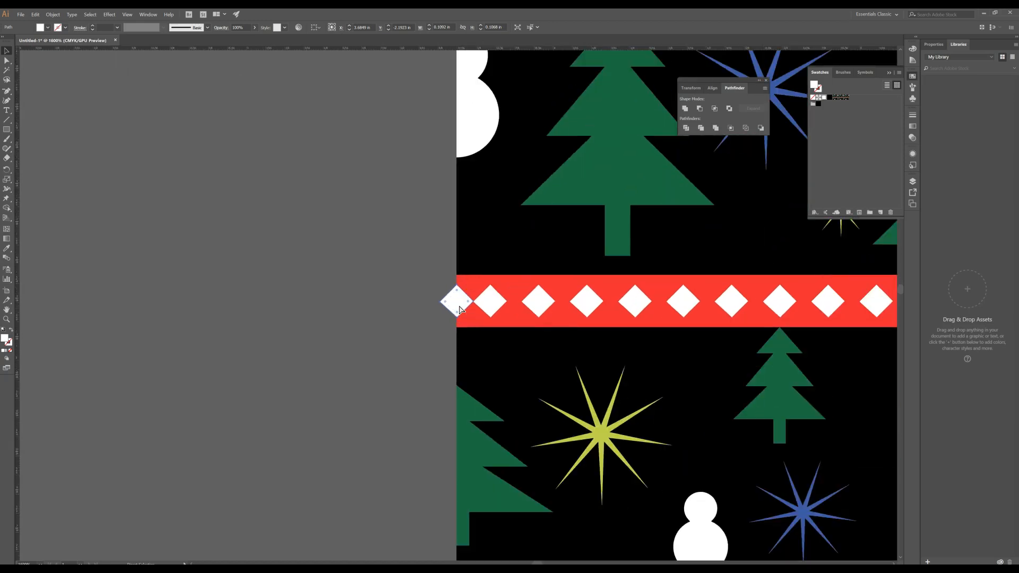
{"action": "key", "text": "ctrl+minus"}
{"action": "key", "text": "ctrl+minus"}
{"action": "key", "text": "ctrl+minus"}
{"action": "key", "text": "ctrl+plus"}
{"action": "key", "text": "ctrl+plus"}
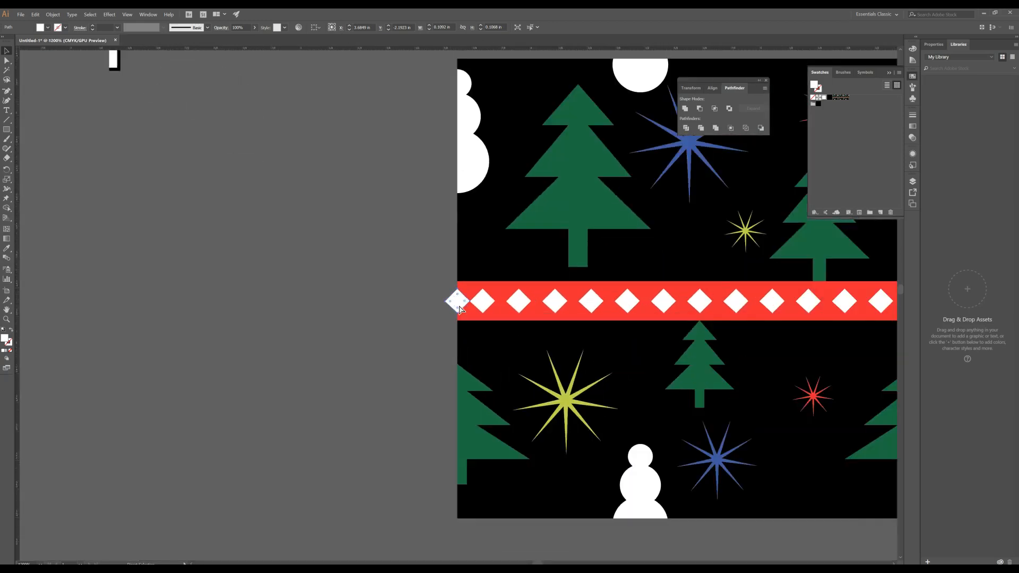
{"action": "key", "text": "ctrl+plus"}
{"action": "key", "text": "ctrl+plus"}
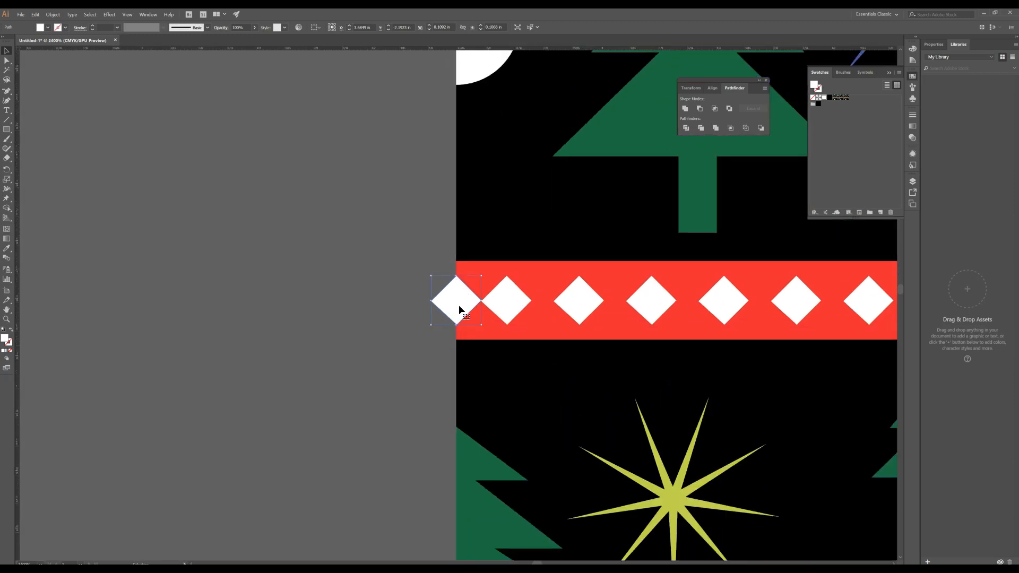
{"action": "left_click", "coordinate": [444, 306]}
{"action": "key", "text": "Delete"}
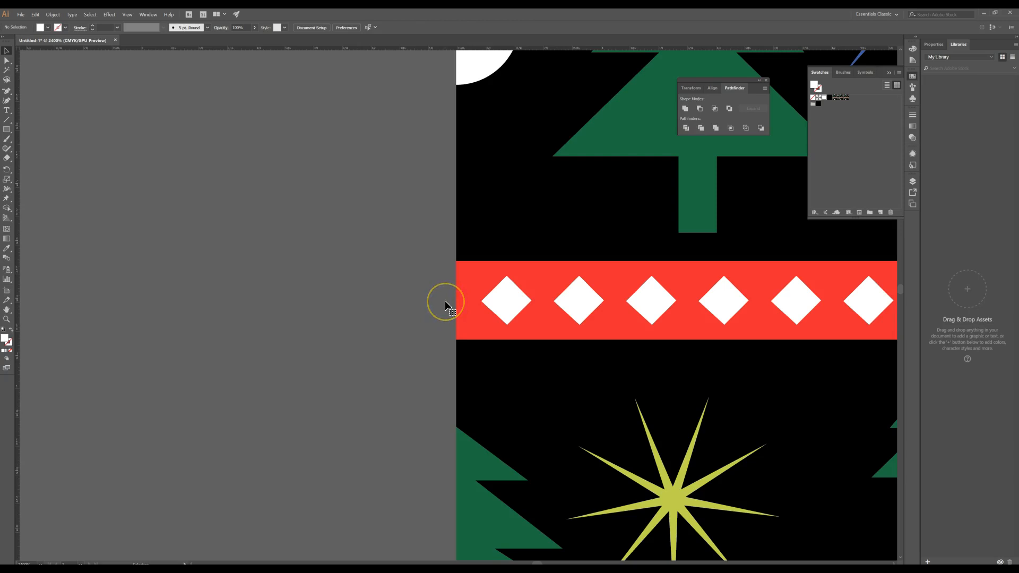
Step: Delete the diamond that straddles the tile's right edge
{"action": "scroll", "coordinate": [446, 302], "scroll_direction": "down", "scroll_amount": 4}
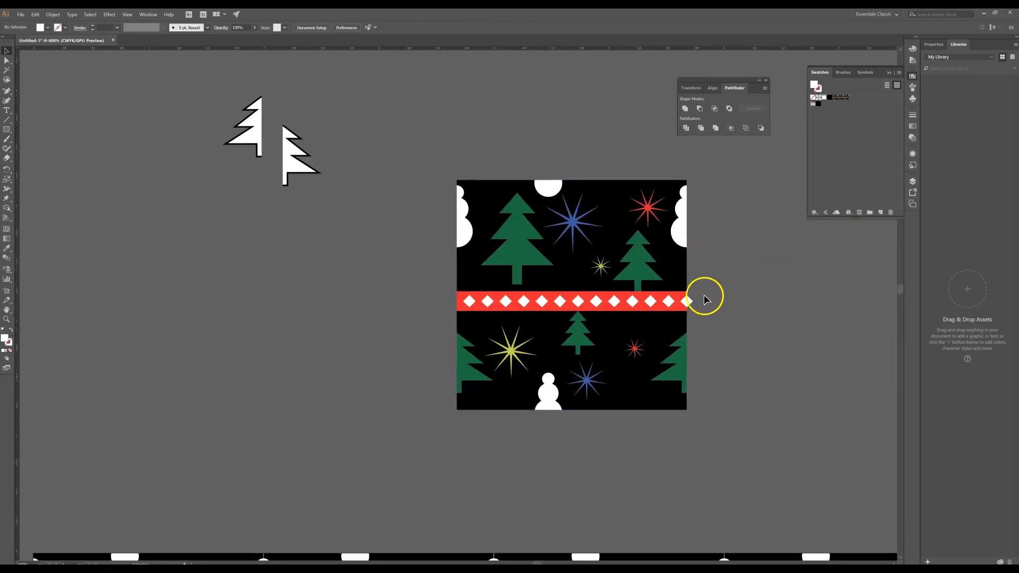
{"action": "scroll", "coordinate": [705, 299], "scroll_direction": "up", "scroll_amount": 2}
{"action": "key", "text": "ctrl+0"}
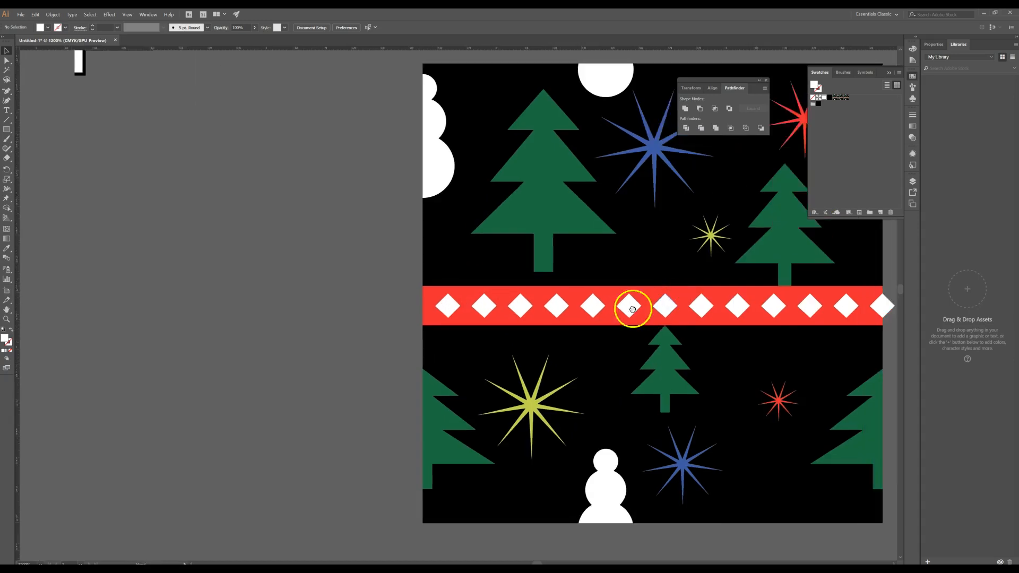
{"action": "left_click", "coordinate": [722, 325]}
{"action": "left_click", "coordinate": [685, 325], "text": "shift"}
{"action": "left_click", "coordinate": [643, 326], "text": "shift"}
{"action": "left_click", "coordinate": [731, 330]}
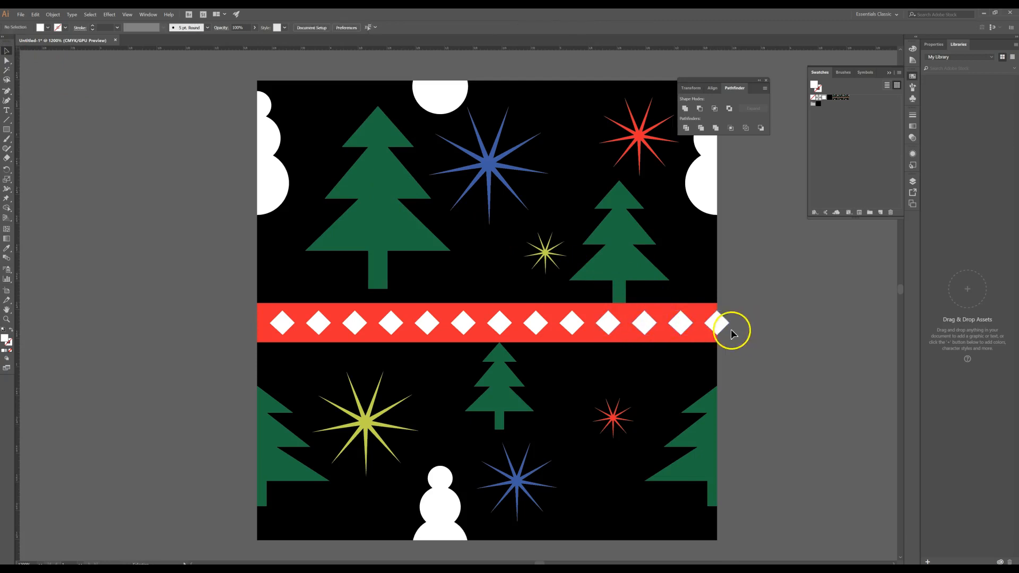
{"action": "left_click", "coordinate": [716, 329]}
{"action": "left_click", "coordinate": [678, 324], "text": "shift"}
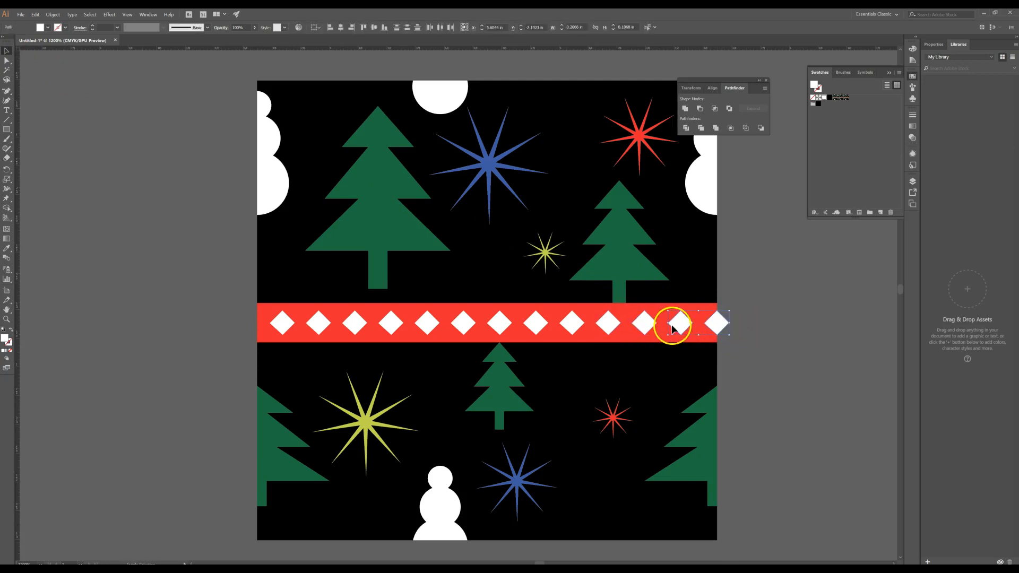
{"action": "left_click", "coordinate": [718, 327]}
{"action": "key", "text": "Delete"}
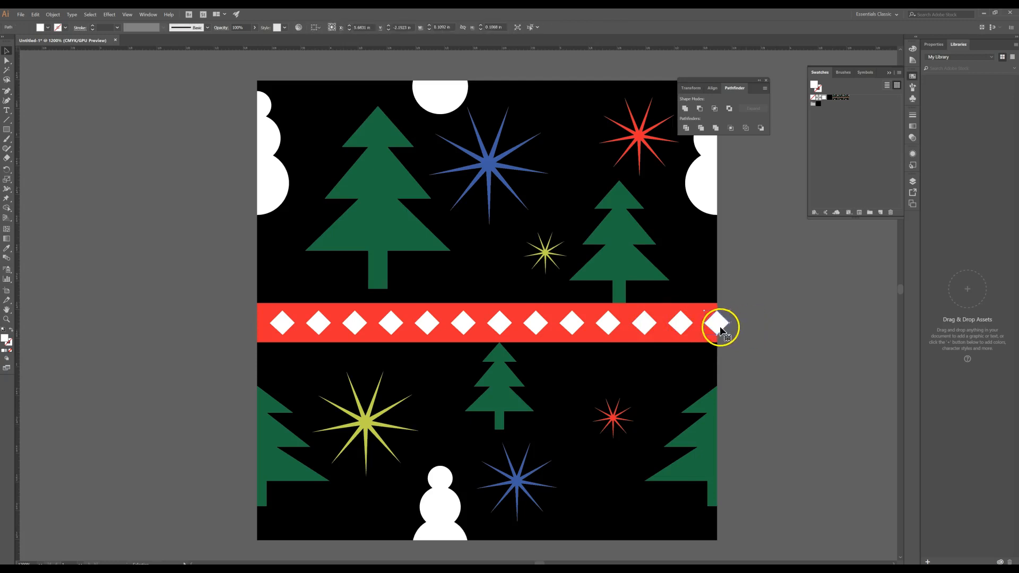
Step: Widen the gaps after the first, second and third diamonds equally by shifting the remaining diamonds to the right along the band
{"action": "left_click_drag", "start_coordinate": [722, 326], "coordinate": [351, 325]}
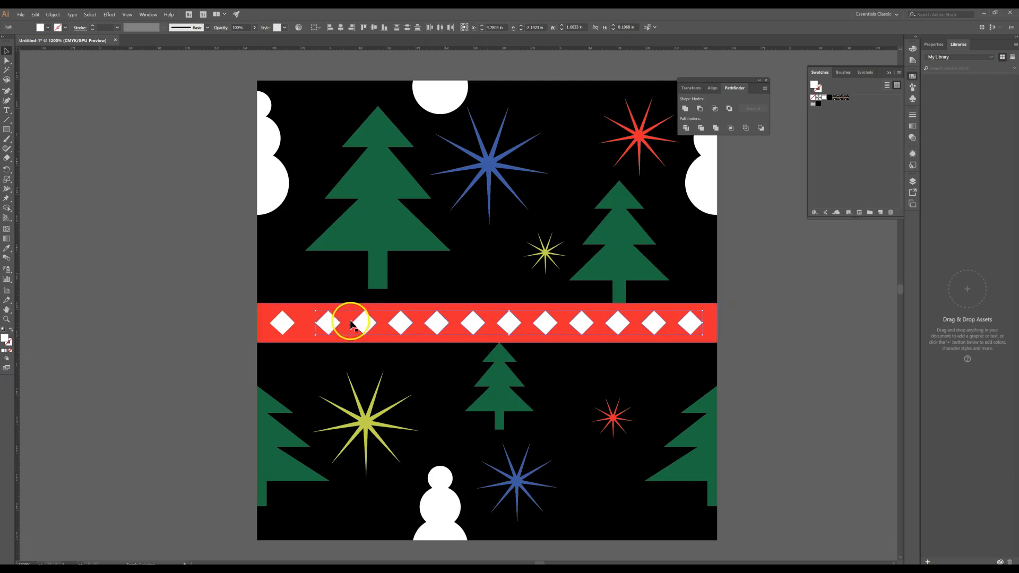
{"action": "left_click", "coordinate": [330, 322], "text": "shift"}
{"action": "key", "text": "Right"}
{"action": "key", "text": "Right"}
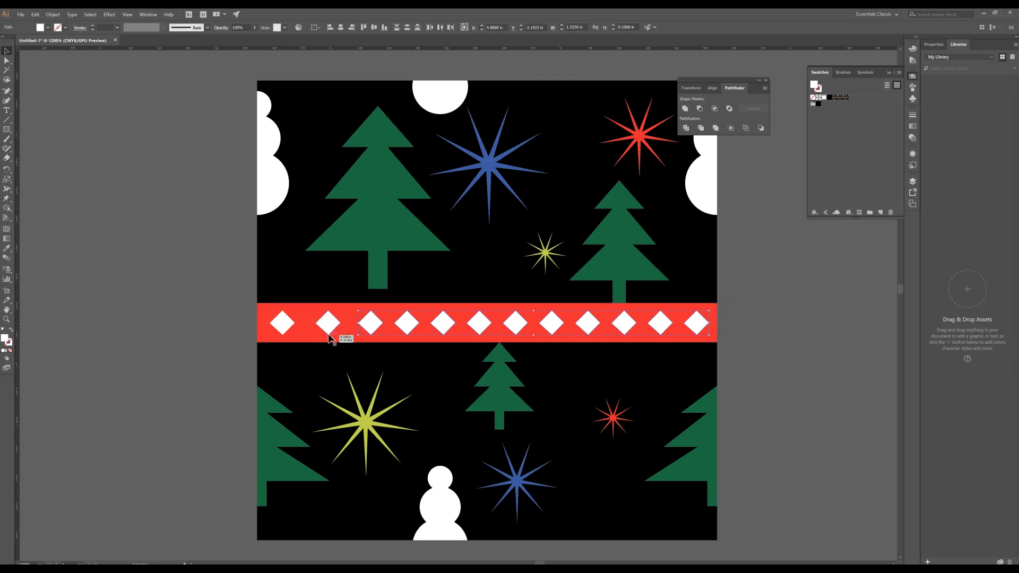
{"action": "key", "text": "Right"}
{"action": "left_click", "coordinate": [374, 322]}
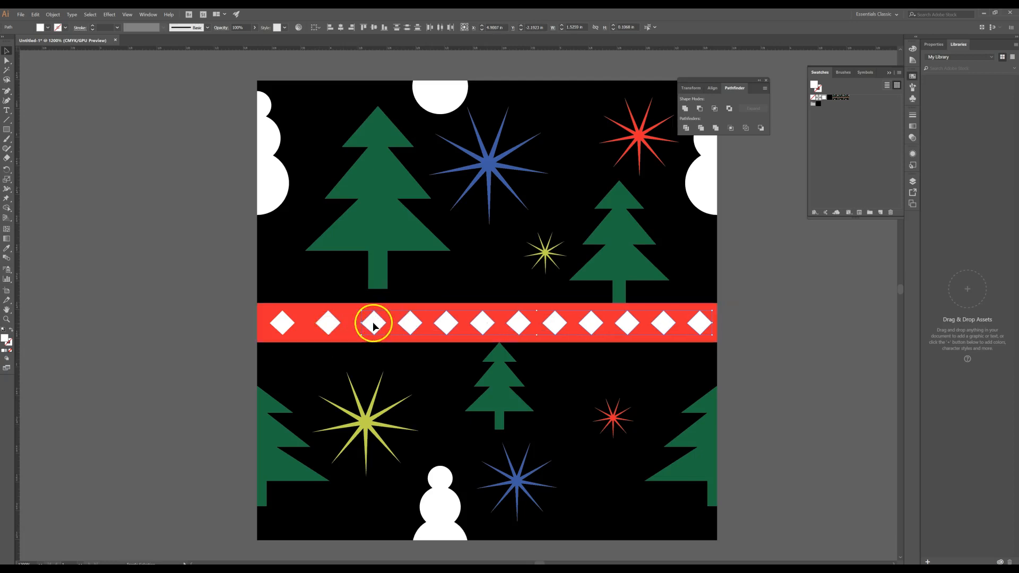
{"action": "key", "text": "Right"}
{"action": "key", "text": "Right"}
{"action": "key", "text": "Right"}
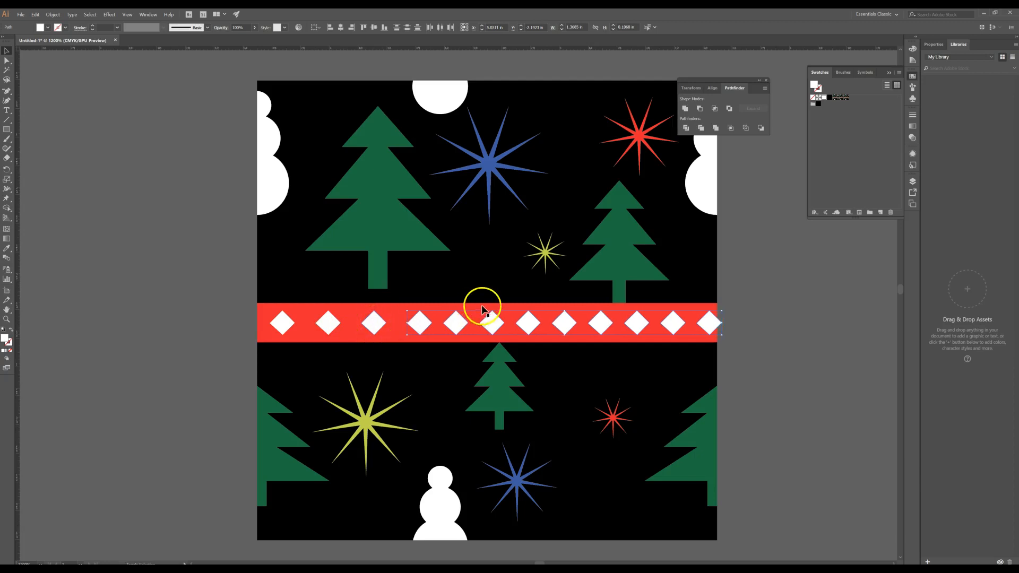
Step: Match the gaps after the fourth, fifth and sixth diamonds to the wider spacing by nudging the remaining diamonds right
{"action": "left_click", "coordinate": [421, 322], "text": "shift"}
{"action": "key", "text": "Right"}
{"action": "key", "text": "Right"}
{"action": "key", "text": "Right"}
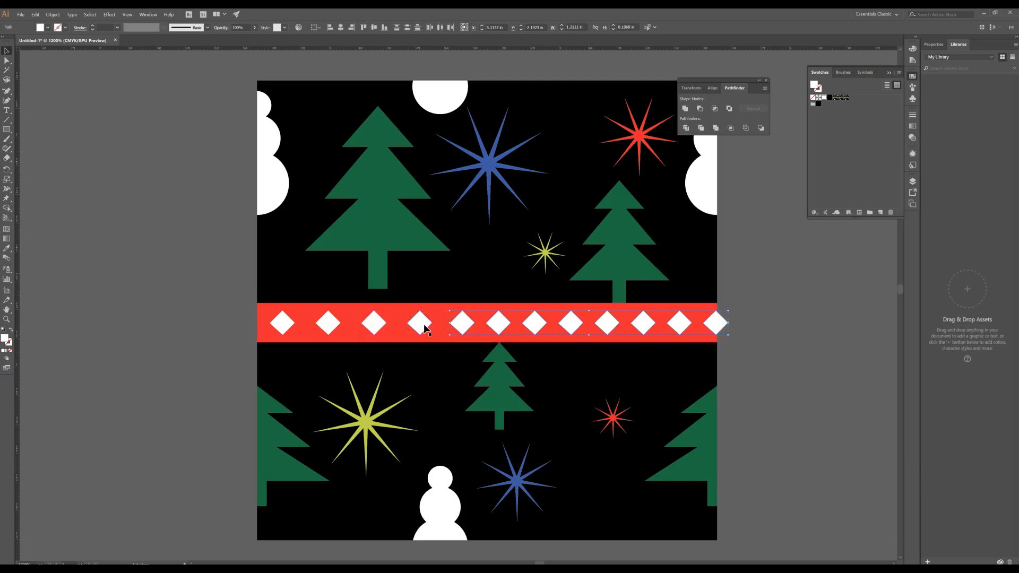
{"action": "left_click", "coordinate": [458, 322], "text": "shift"}
{"action": "key", "text": "Right"}
{"action": "key", "text": "Right"}
{"action": "key", "text": "Right"}
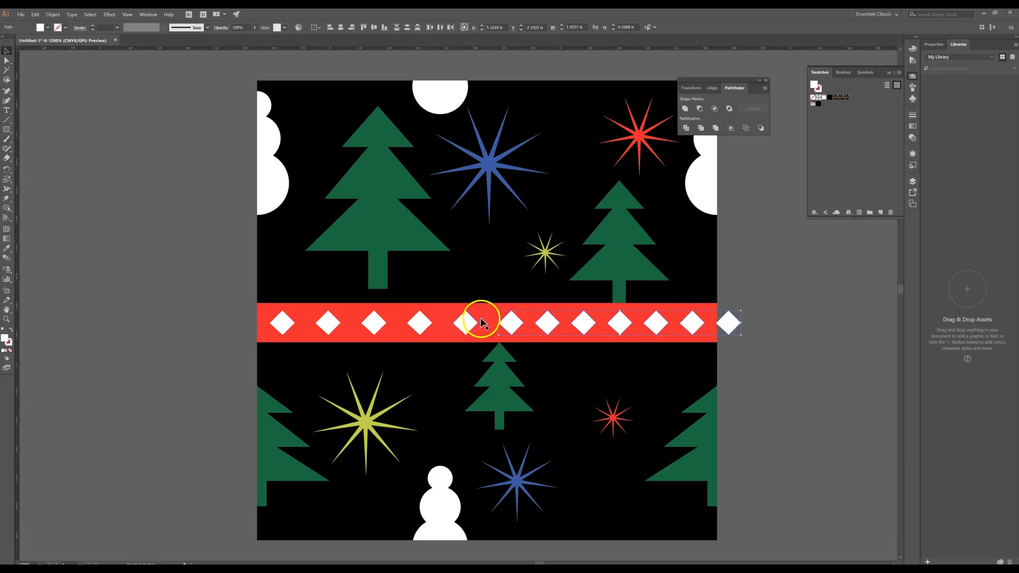
{"action": "key", "text": "Right"}
{"action": "key", "text": "Right"}
{"action": "key", "text": "Right"}
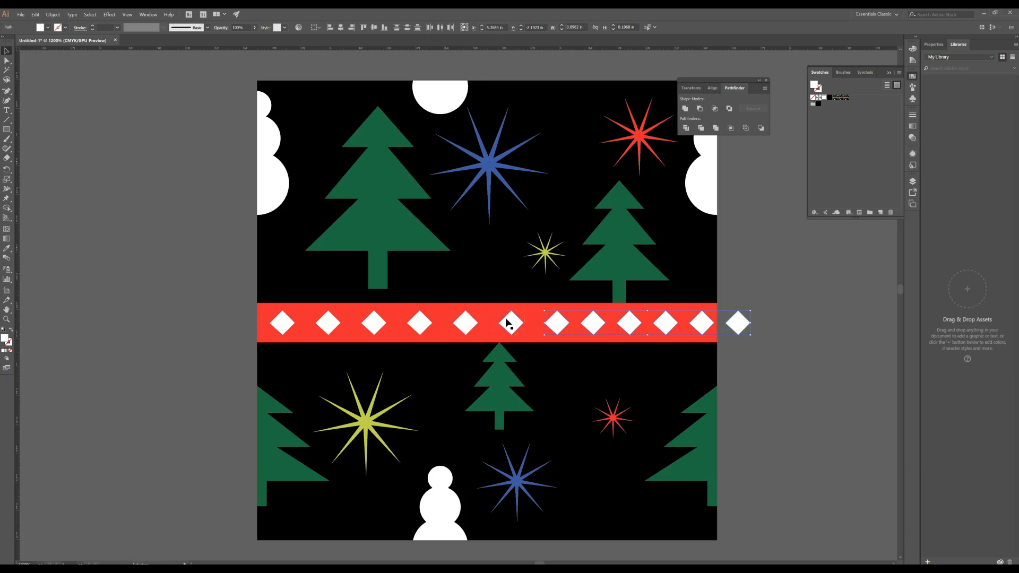
Step: Even out the gaps before the eighth, ninth and tenth diamonds by nudging each remaining group to the right
{"action": "left_click", "coordinate": [563, 328], "text": "shift"}
{"action": "key", "text": "Right"}
{"action": "key", "text": "Right"}
{"action": "left_click", "coordinate": [600, 321], "text": "shift"}
{"action": "key", "text": "Right"}
{"action": "key", "text": "Right"}
{"action": "key", "text": "Right"}
{"action": "key", "text": "Right"}
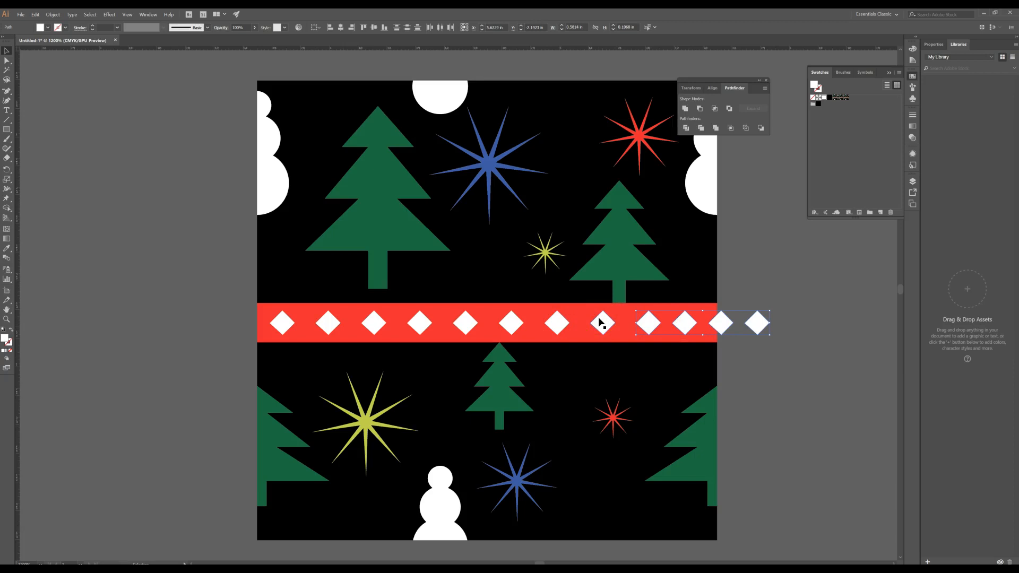
{"action": "left_click", "coordinate": [644, 321], "text": "shift"}
{"action": "key", "text": "Right"}
{"action": "key", "text": "Right"}
{"action": "key", "text": "Right"}
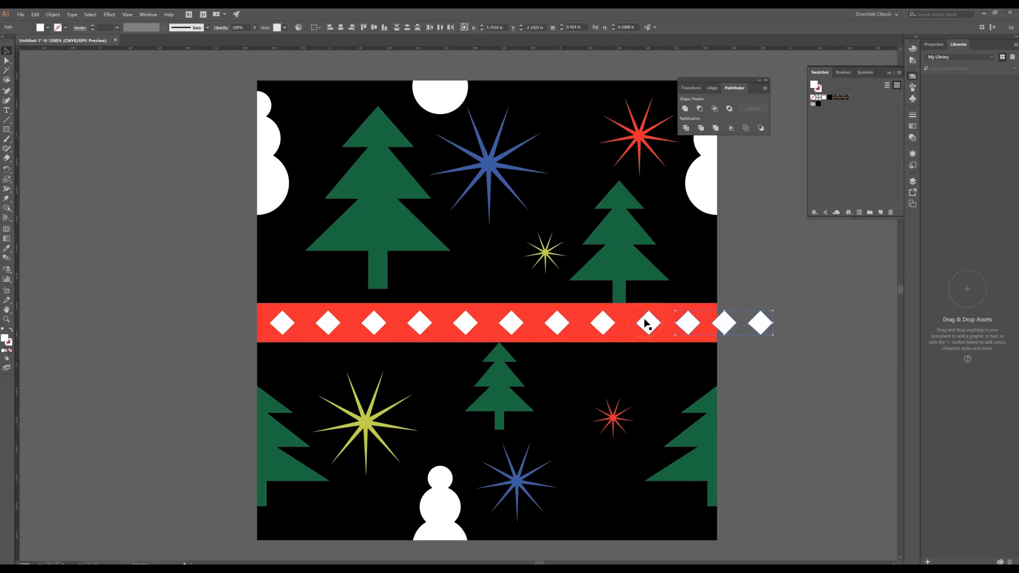
Step: Delete the two surplus diamonds that extend beyond the tile's right edge
{"action": "left_click", "coordinate": [697, 322]}
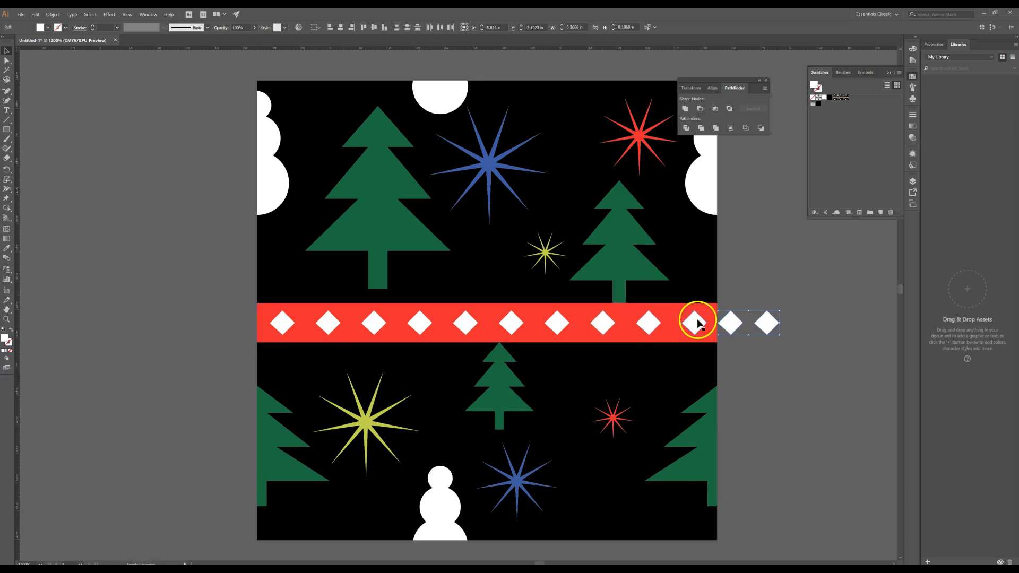
{"action": "left_click", "coordinate": [746, 320]}
{"action": "left_click", "coordinate": [734, 321]}
{"action": "left_click", "coordinate": [778, 330], "text": "shift"}
{"action": "key", "text": "Delete"}
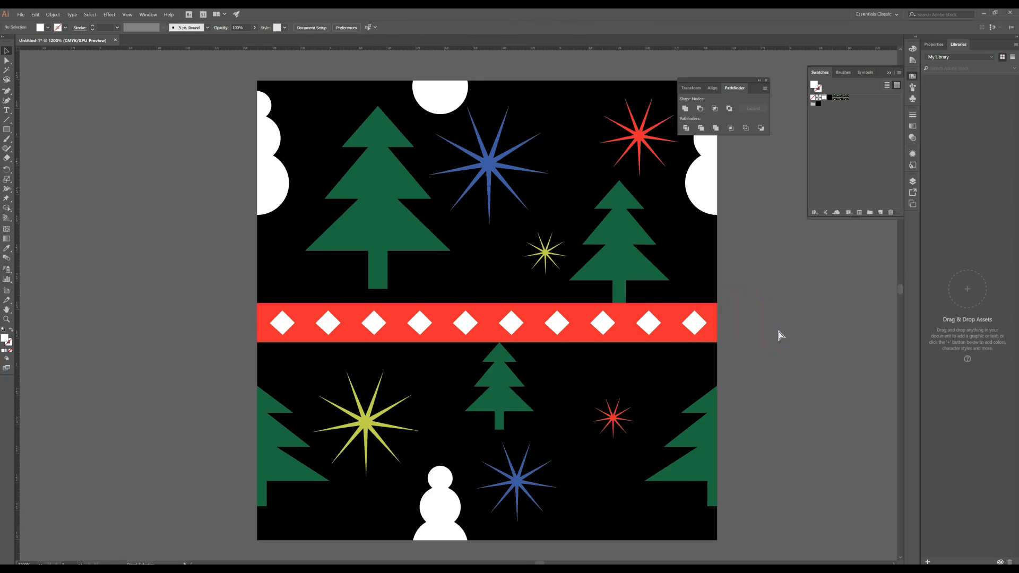
Step: Select the whole corrected tile and add it to the swatches as a new pattern
{"action": "key", "text": "ctrl+minus"}
{"action": "key", "text": "ctrl+minus"}
{"action": "key", "text": "ctrl+minus"}
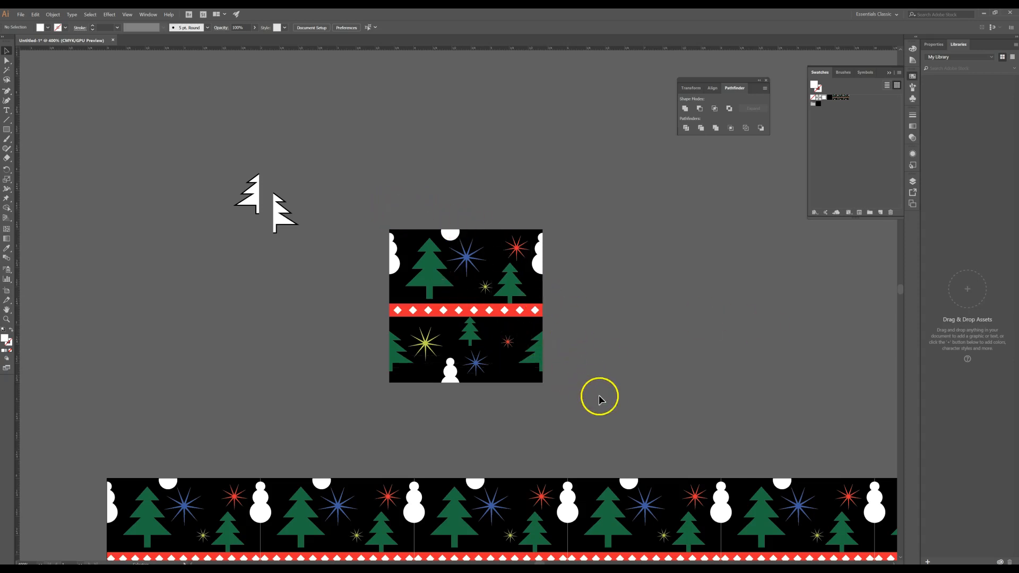
{"action": "left_click", "coordinate": [469, 291]}
{"action": "left_click_drag", "start_coordinate": [470, 291], "coordinate": [846, 104]}
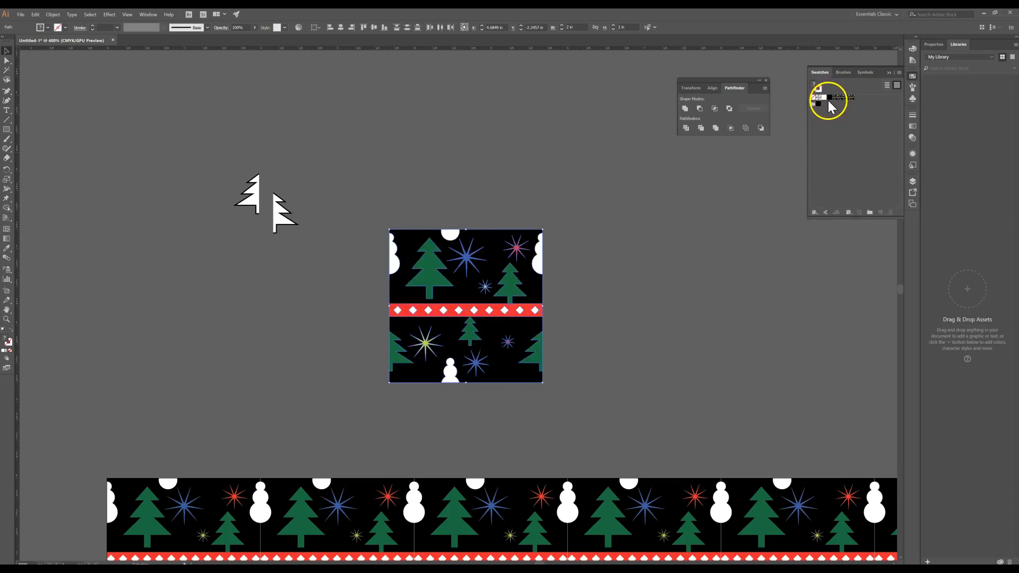
Step: Delete the older Christmas pattern swatches, keeping the newly added one
{"action": "left_click", "coordinate": [661, 201]}
{"action": "left_click_drag", "start_coordinate": [847, 104], "coordinate": [836, 97]}
{"action": "left_click", "coordinate": [892, 212]}
{"action": "left_click", "coordinate": [502, 303]}
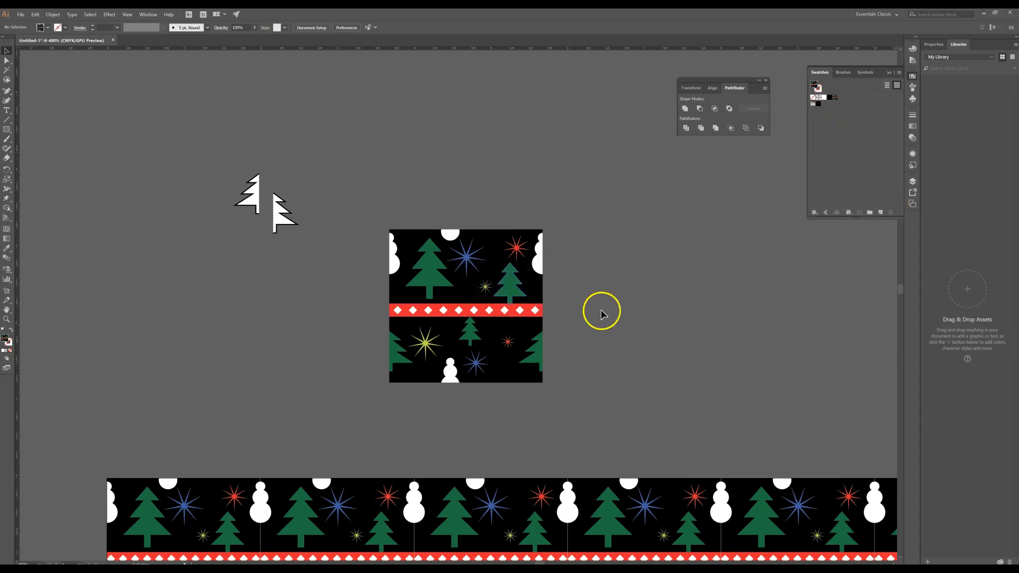
Step: Fill the large rectangle below the tile with the new Christmas pattern swatch
{"action": "key", "text": "ctrl+minus"}
{"action": "key", "text": "ctrl+minus"}
{"action": "left_click", "coordinate": [568, 405]}
{"action": "left_click", "coordinate": [836, 97]}
{"action": "left_click", "coordinate": [663, 287]}
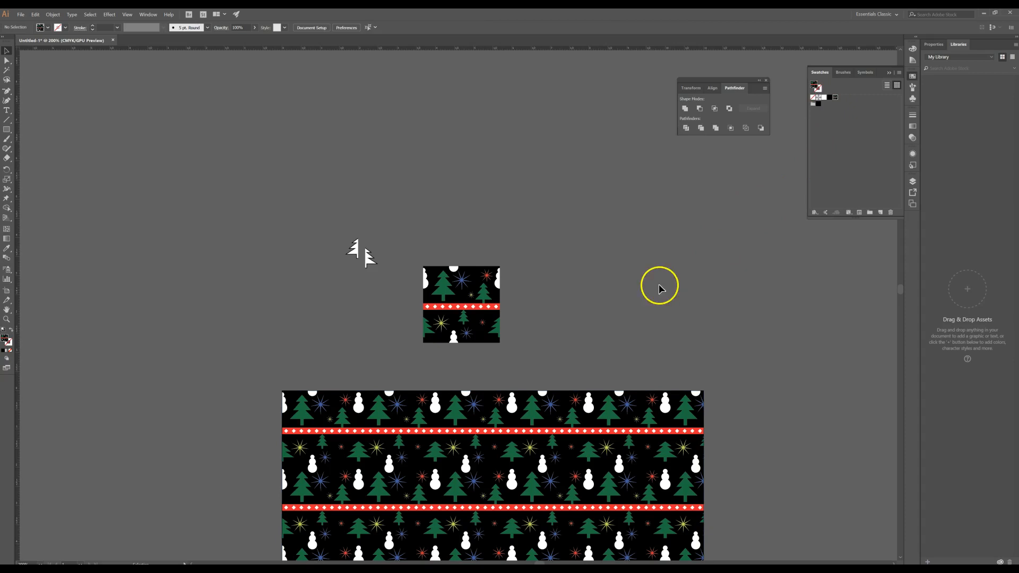
Step: Examine the filled rectangle up close for seams and even diamond spacing across the repeats
{"action": "scroll", "coordinate": [659, 287], "scroll_direction": "down", "scroll_amount": 5}
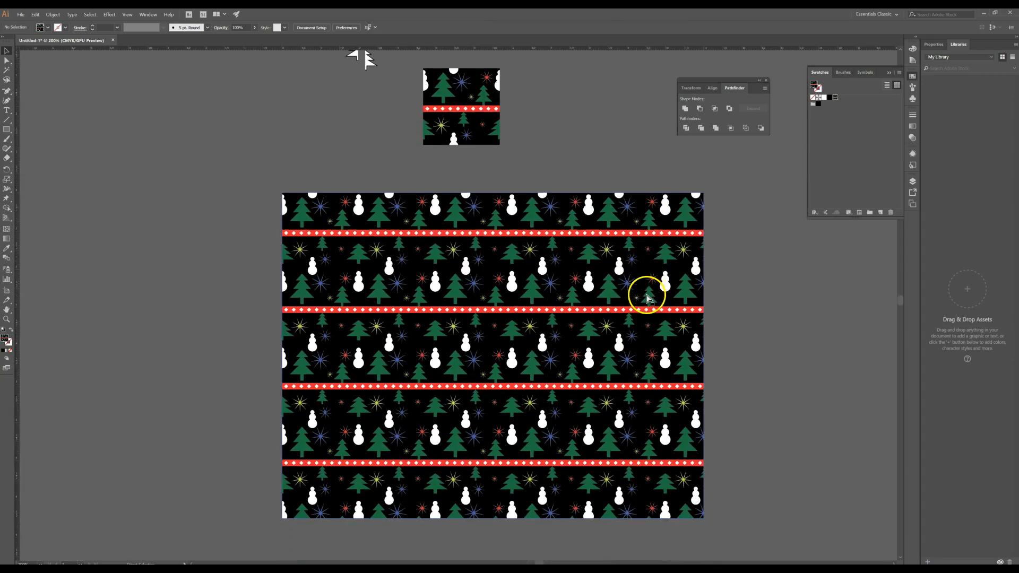
{"action": "scroll", "coordinate": [646, 297], "scroll_direction": "up", "scroll_amount": 3}
{"action": "left_click_drag", "start_coordinate": [594, 213], "coordinate": [656, 349]}
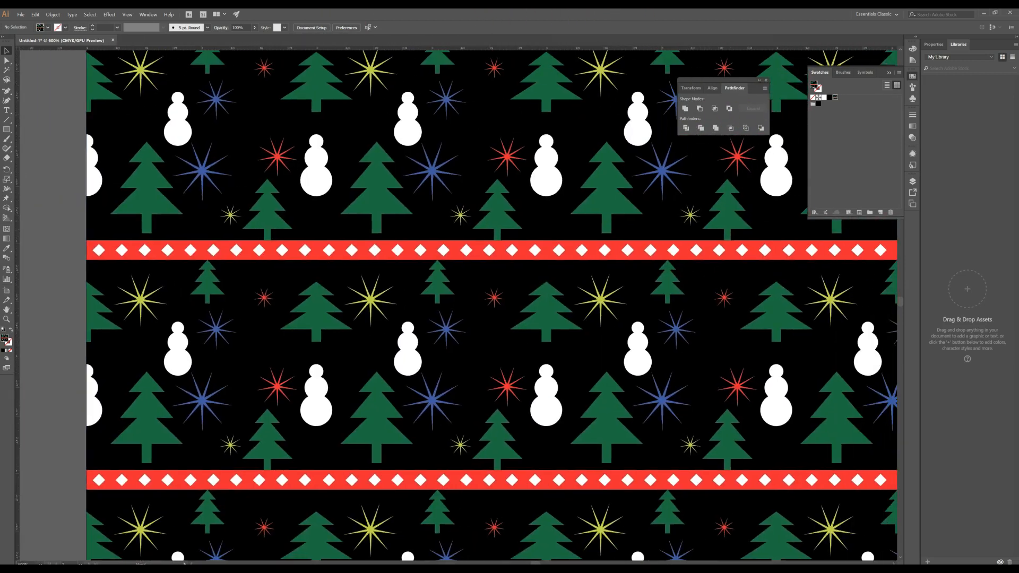
{"action": "key", "text": "ctrl+minus"}
{"action": "key", "text": "ctrl+minus"}
{"action": "key", "text": "ctrl+minus"}
{"action": "key", "text": "ctrl+minus"}
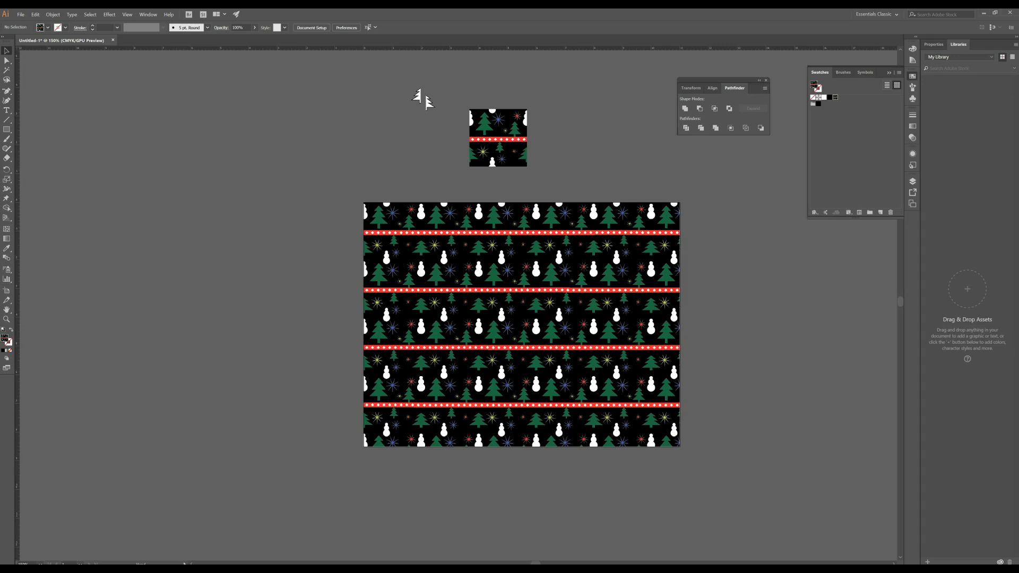
Step: Save the swatches as an AI swatch library in the Swatches folder, with a file name beginning "Christmas 201"
{"action": "left_click", "coordinate": [841, 108]}
{"action": "left_click", "coordinate": [898, 72]}
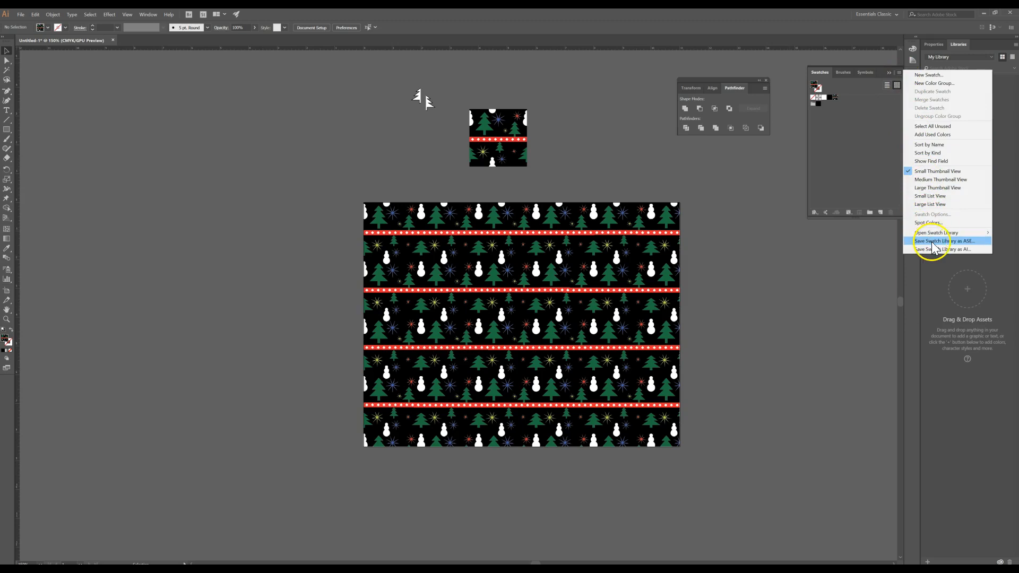
{"action": "left_click", "coordinate": [971, 249]}
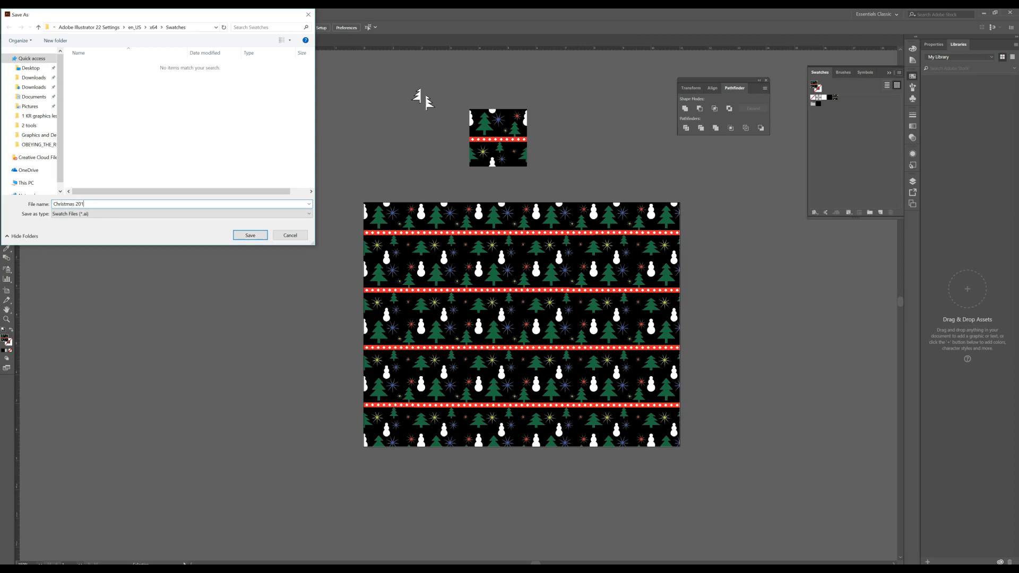
{"action": "key", "text": "Return"}
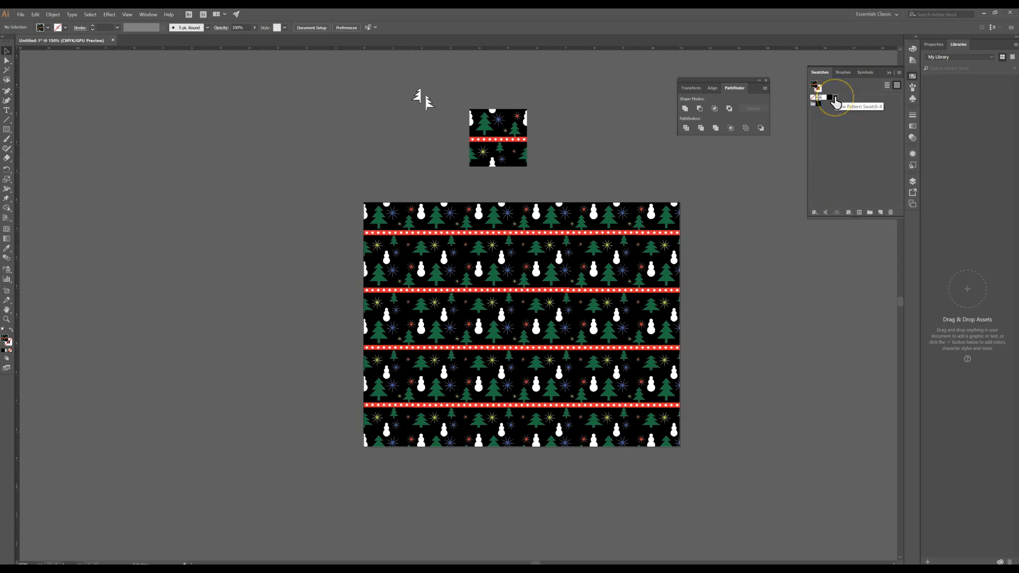
{"action": "left_click", "coordinate": [828, 130]}
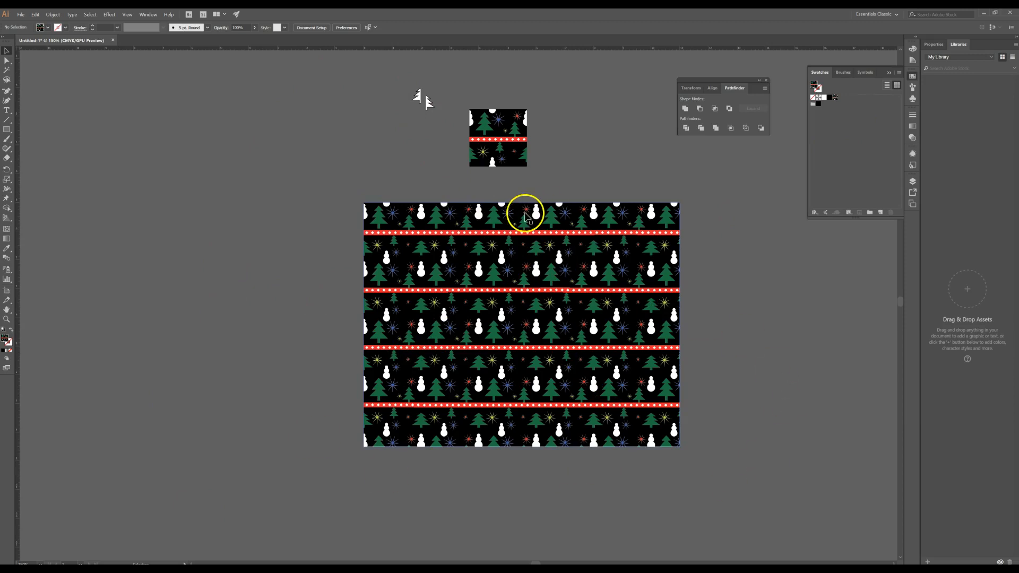
Step: Save the document as the Adobe Illustrator file "Christmas Swatch 2017" in Illustrator CC format, keeping the default options
{"action": "left_click", "coordinate": [20, 15]}
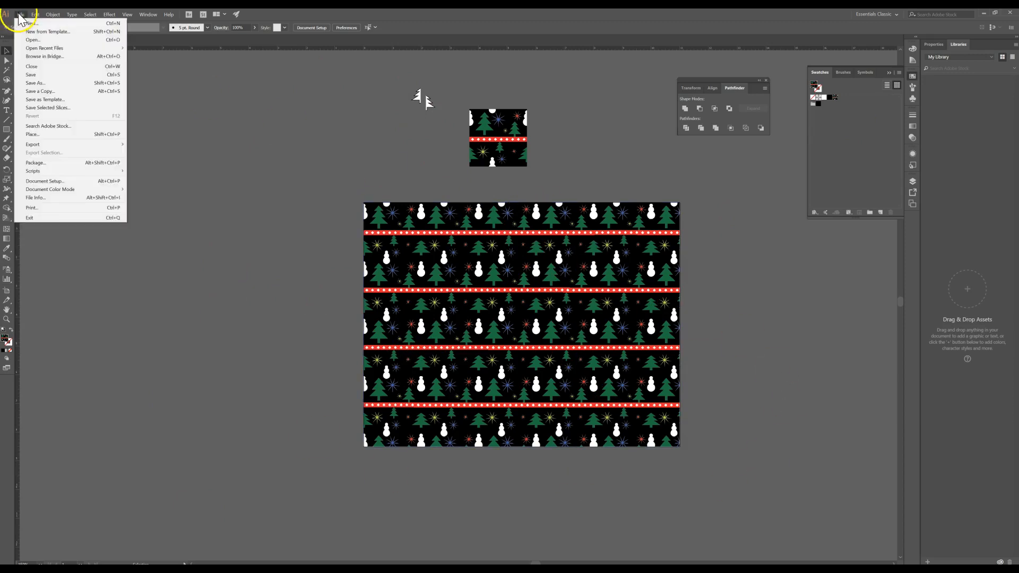
{"action": "left_click", "coordinate": [37, 92]}
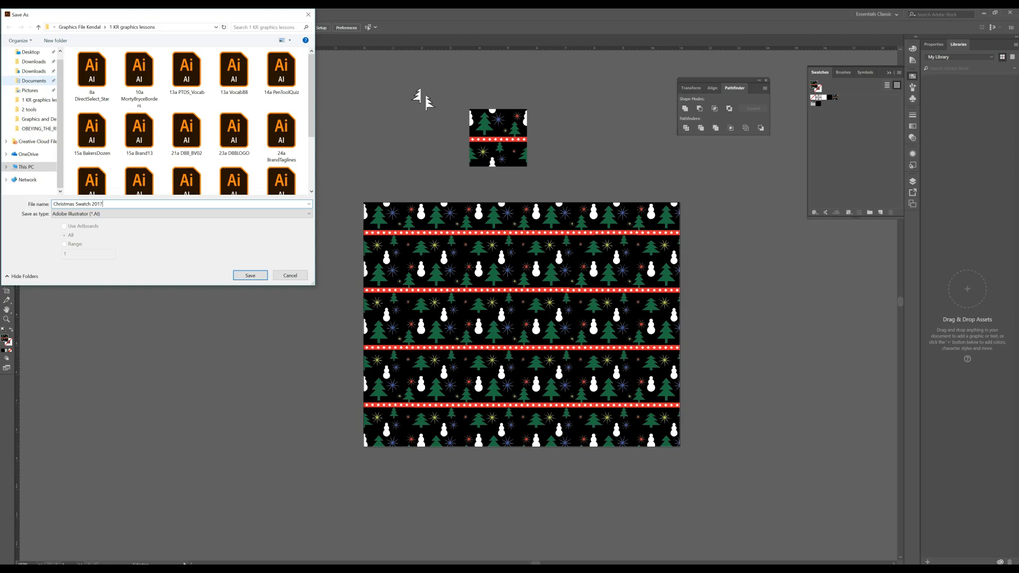
{"action": "left_click", "coordinate": [241, 276]}
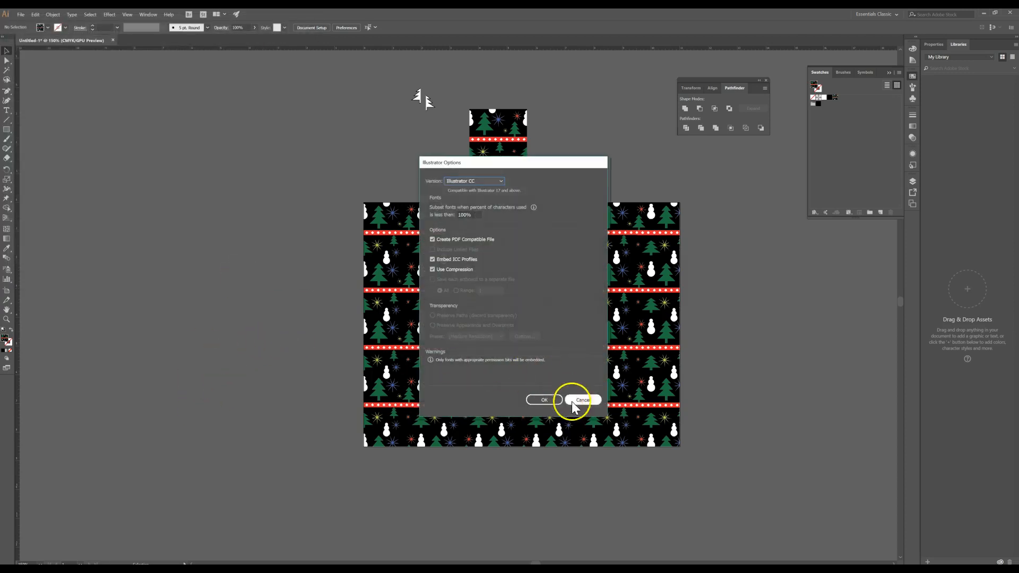
{"action": "left_click", "coordinate": [555, 402]}
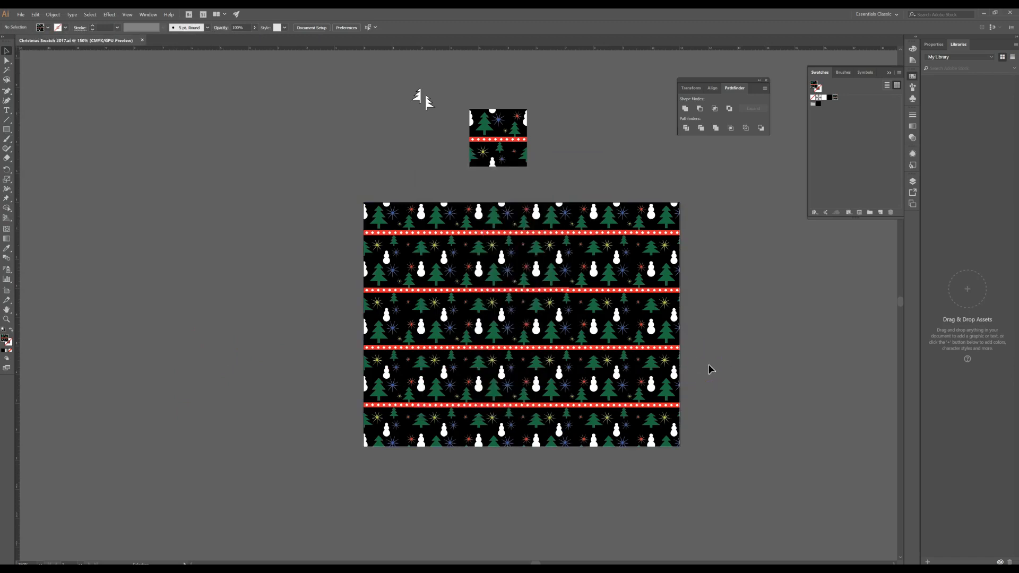
Step: Create a wide area text box to the left of the pattern tile containing "Merry Christmas"
{"action": "left_click", "coordinate": [7, 129]}
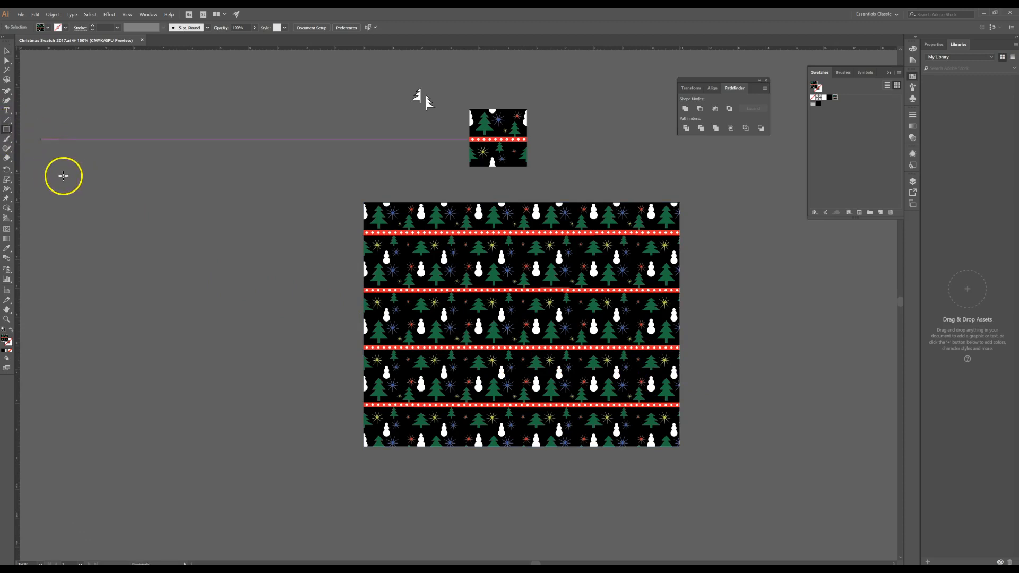
{"action": "left_click", "coordinate": [6, 110]}
{"action": "left_click_drag", "start_coordinate": [57, 149], "coordinate": [340, 228]}
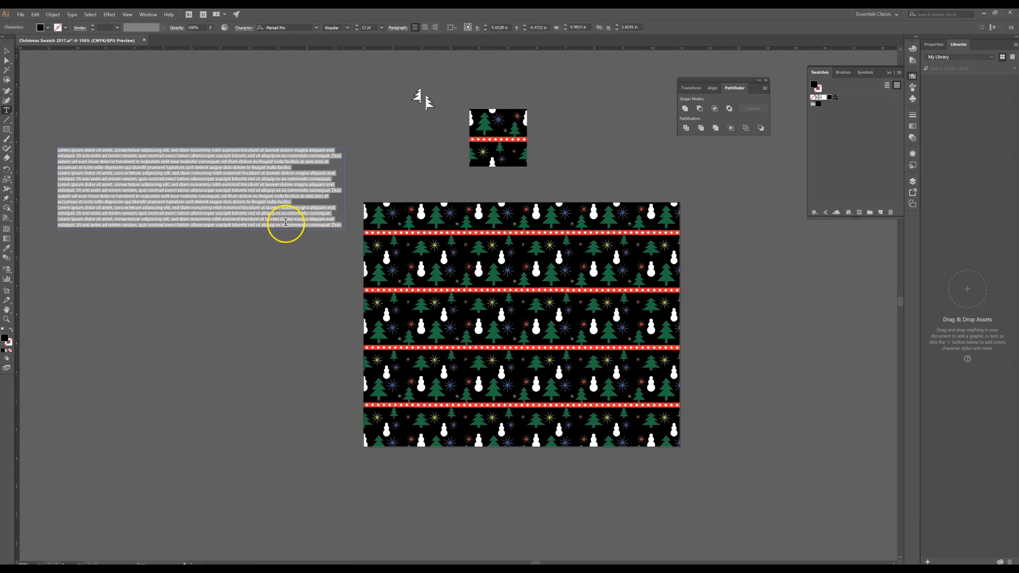
{"action": "type", "text": "Merry Christmas"}
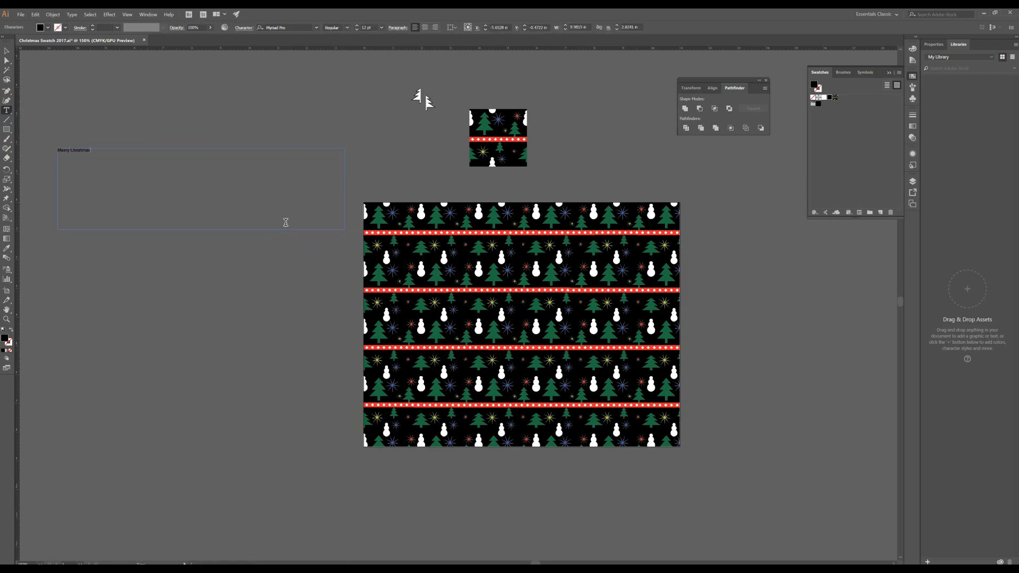
Step: Convert the "Merry Christmas" text to outlines
{"action": "left_click_drag", "start_coordinate": [285, 223], "coordinate": [37, 149]}
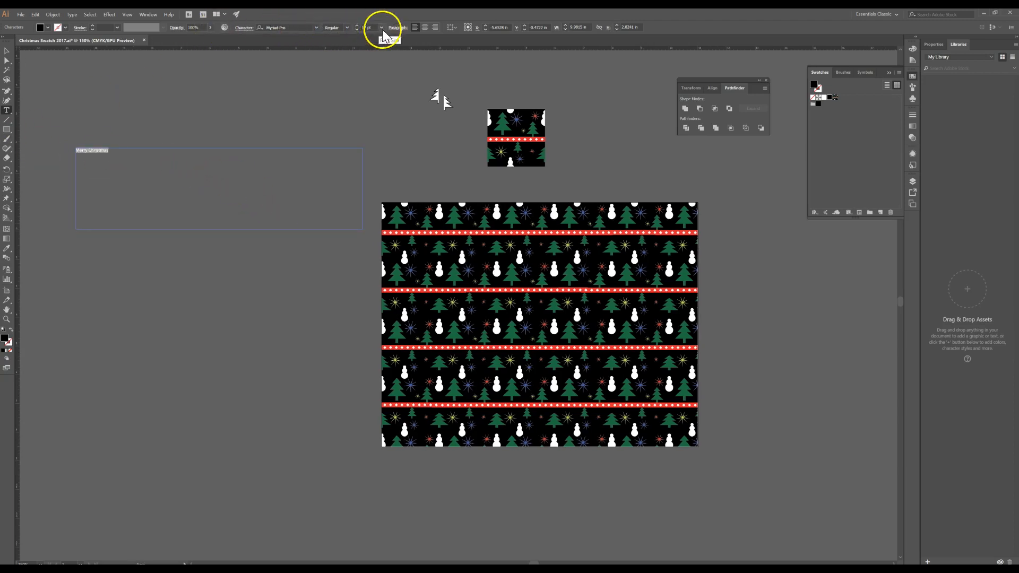
{"action": "right_click", "coordinate": [100, 153]}
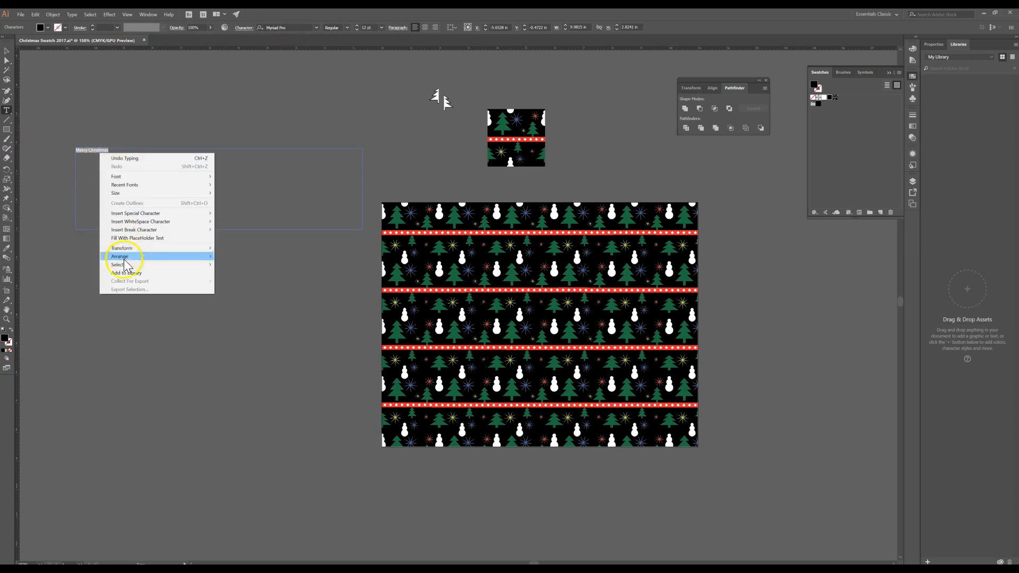
{"action": "left_click", "coordinate": [83, 170]}
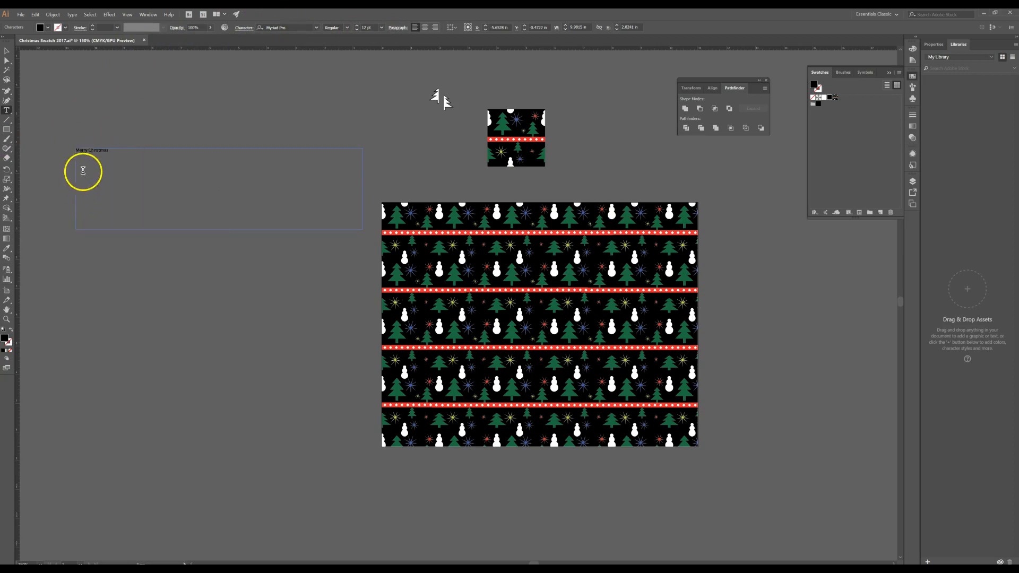
{"action": "left_click", "coordinate": [7, 51]}
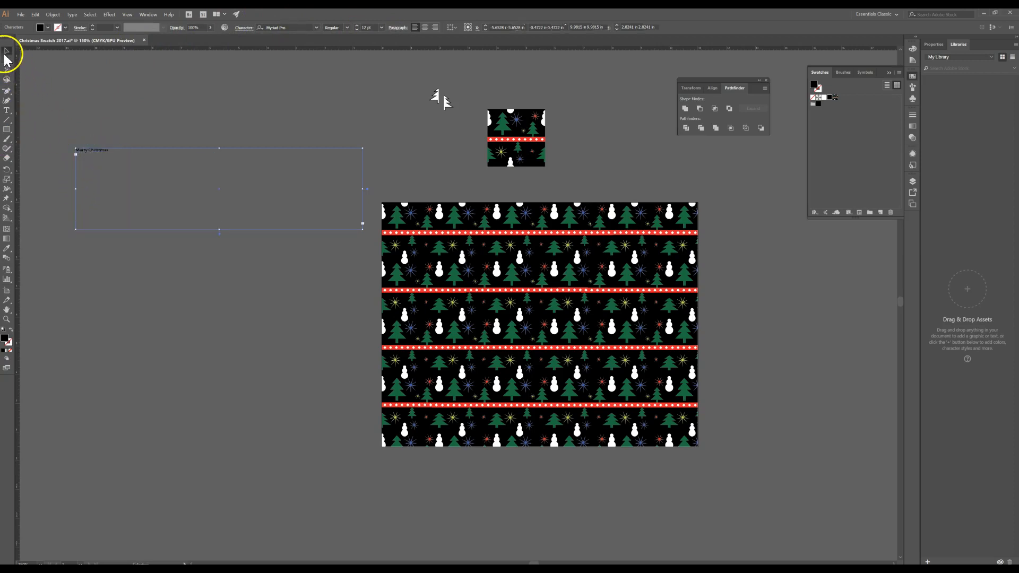
{"action": "right_click", "coordinate": [88, 155]}
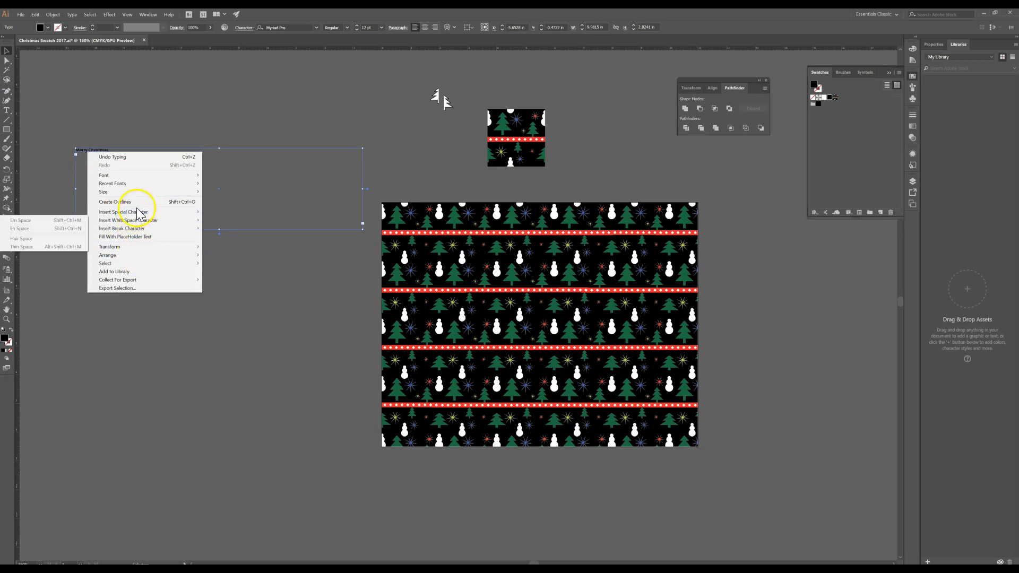
{"action": "left_click", "coordinate": [135, 202]}
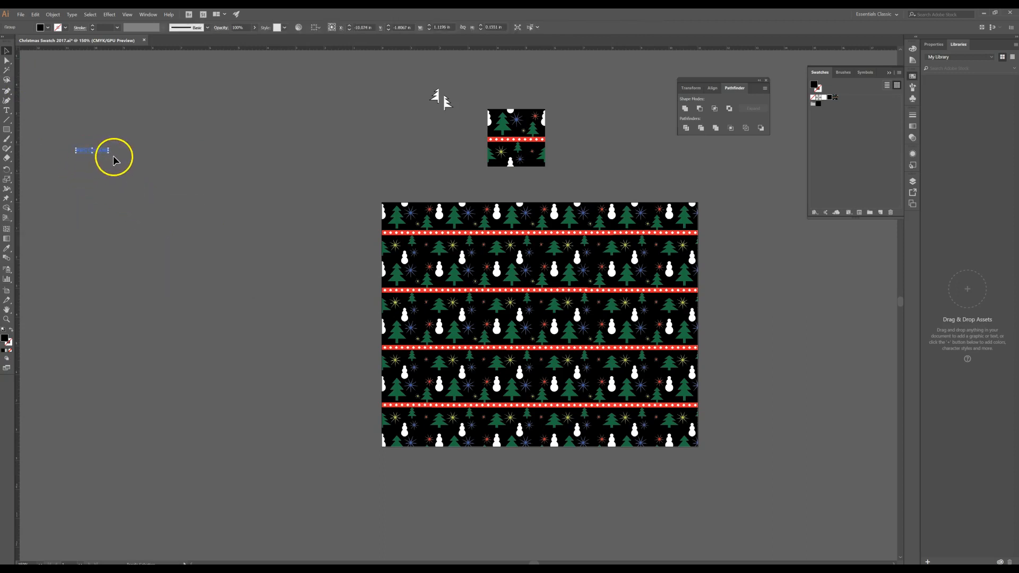
Step: Enlarge the outlined "Merry Christmas" lettering to about 9.7 in wide and fill it with the Christmas pattern swatch
{"action": "left_click_drag", "start_coordinate": [108, 153], "coordinate": [355, 317]}
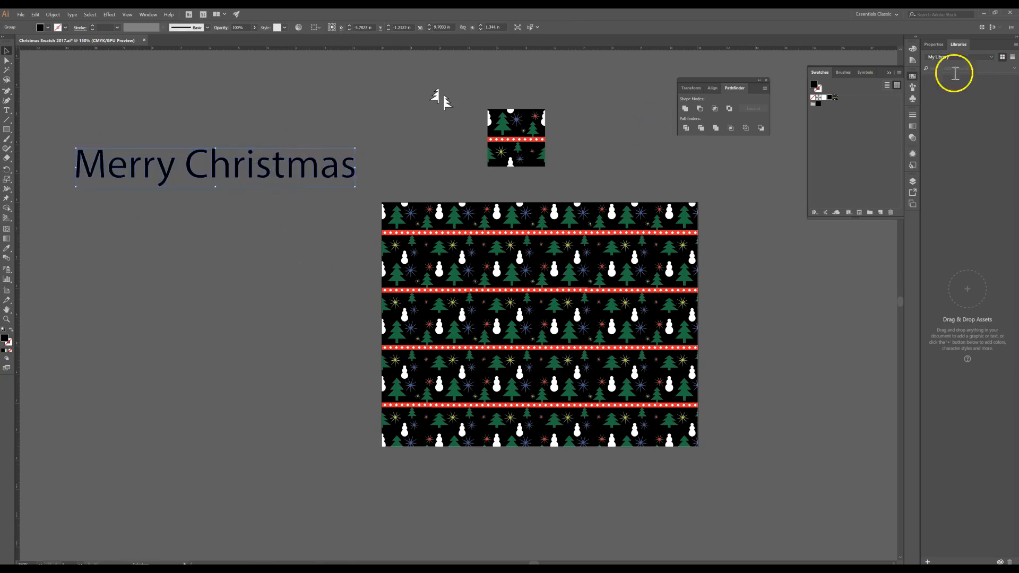
{"action": "left_click", "coordinate": [836, 98]}
{"action": "left_click", "coordinate": [401, 143]}
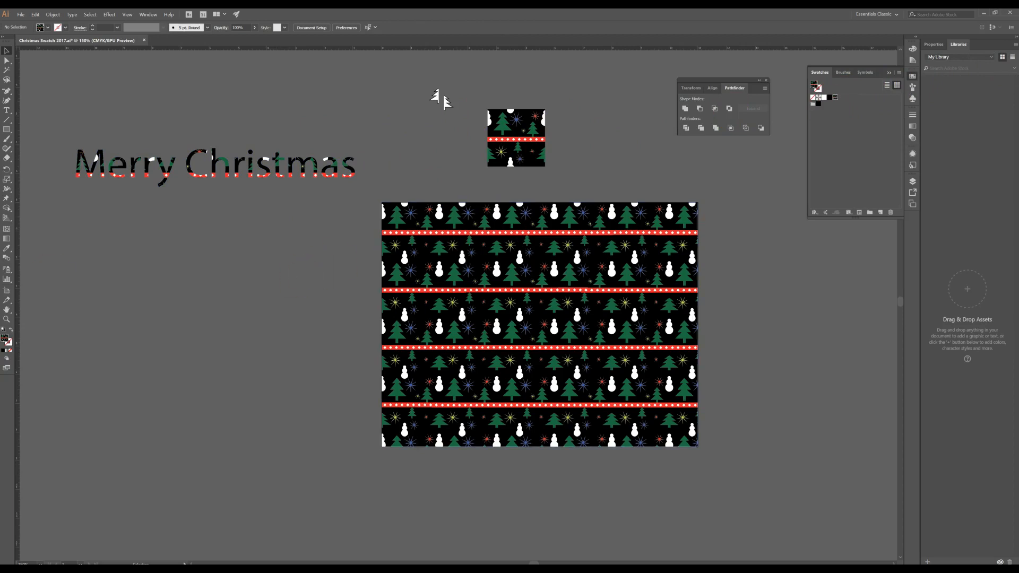
Step: Draw a large thin-spiked star and a smaller shallow-pointed star about 3.8 in wide below the lettering, both with the pattern fill
{"action": "left_click_drag", "start_coordinate": [9, 136], "coordinate": [39, 166]}
{"action": "left_click_drag", "start_coordinate": [24, 280], "coordinate": [159, 350]}
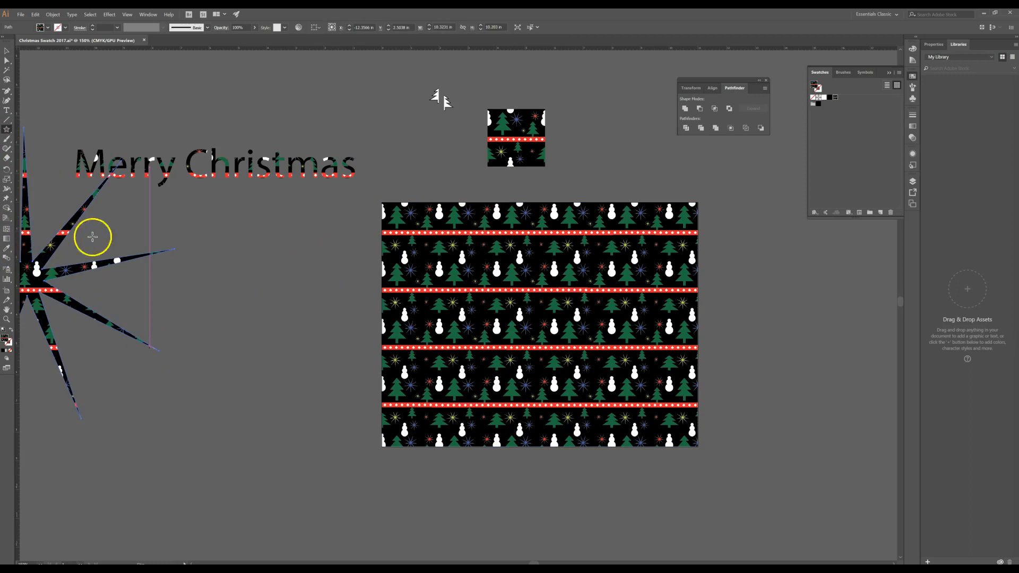
{"action": "left_click_drag", "start_coordinate": [241, 282], "coordinate": [269, 329]}
{"action": "left_click", "coordinate": [337, 285]}
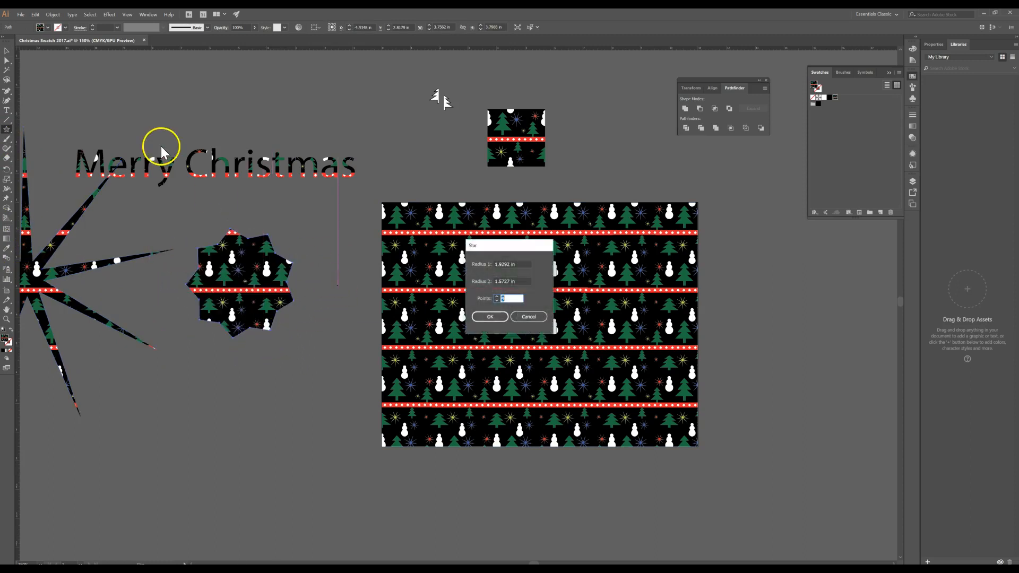
{"action": "left_click", "coordinate": [531, 317]}
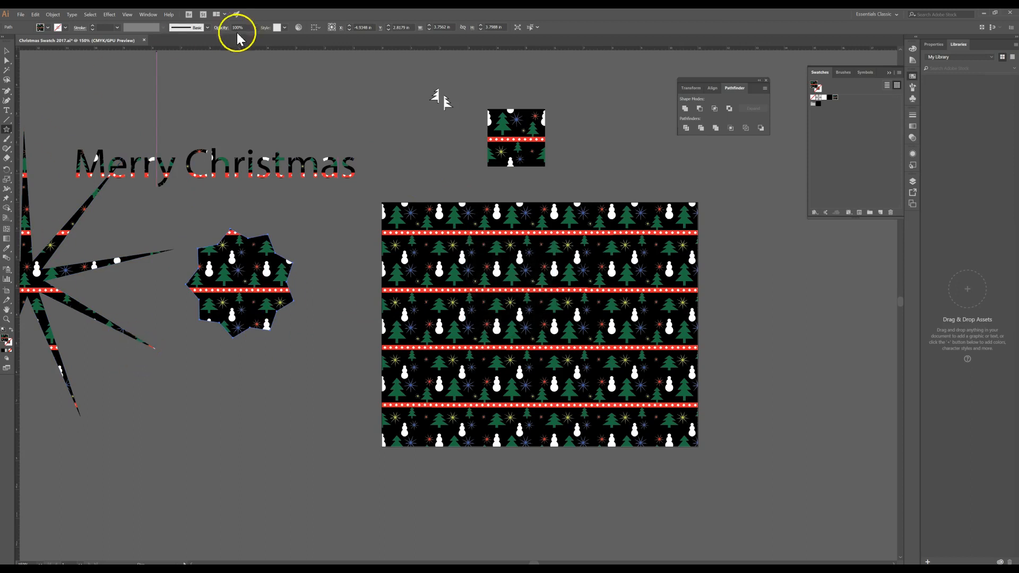
Step: Draw a closed, irregular seven-sided shape with the Pen tool over the lettering, filled with the Christmas pattern, and deselect it
{"action": "left_click_drag", "start_coordinate": [6, 95], "coordinate": [32, 88]}
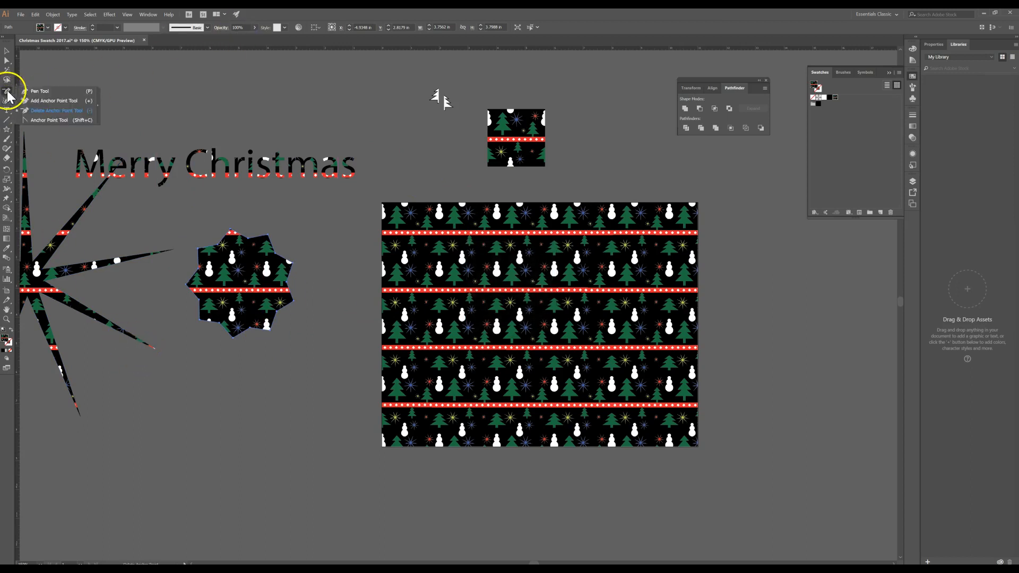
{"action": "left_click", "coordinate": [170, 96]}
{"action": "left_click", "coordinate": [228, 63]}
{"action": "left_click", "coordinate": [345, 104]}
{"action": "left_click", "coordinate": [354, 140]}
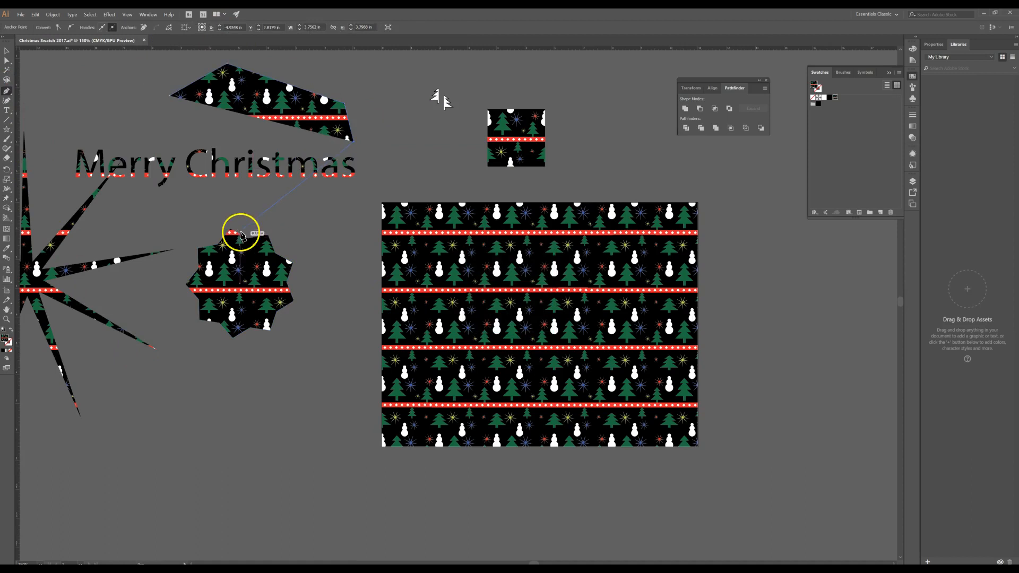
{"action": "left_click", "coordinate": [239, 230]}
{"action": "left_click", "coordinate": [158, 183]}
{"action": "left_click", "coordinate": [142, 111]}
{"action": "left_click", "coordinate": [169, 99]}
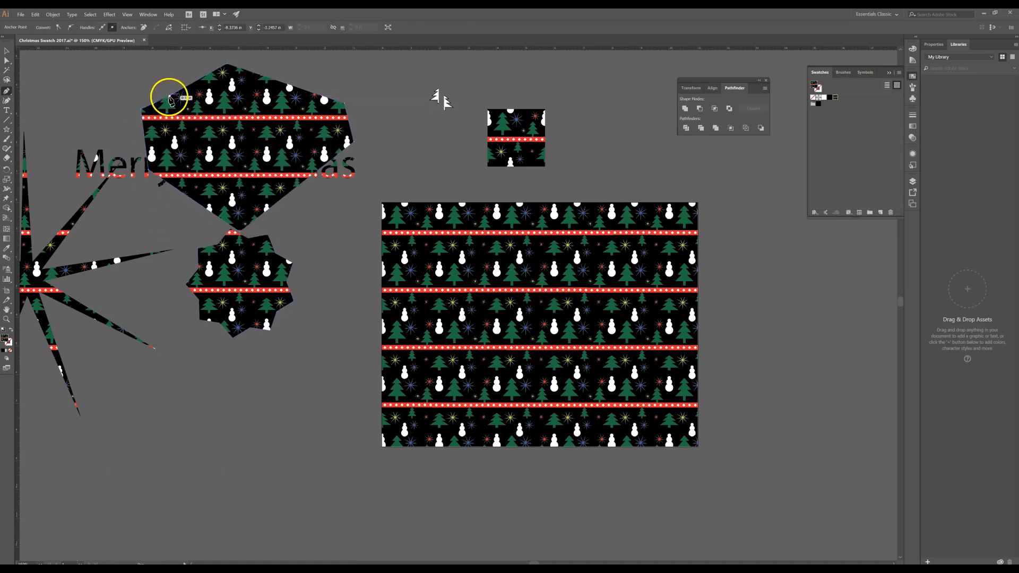
{"action": "left_click", "coordinate": [6, 51]}
{"action": "left_click", "coordinate": [226, 233]}
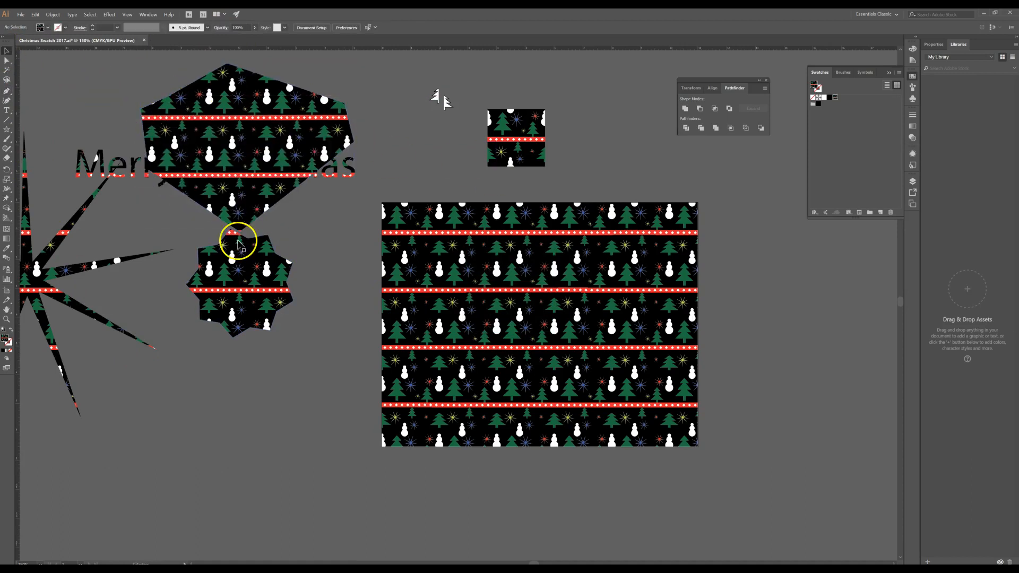
{"action": "left_click", "coordinate": [287, 257]}
{"action": "left_click", "coordinate": [174, 301]}
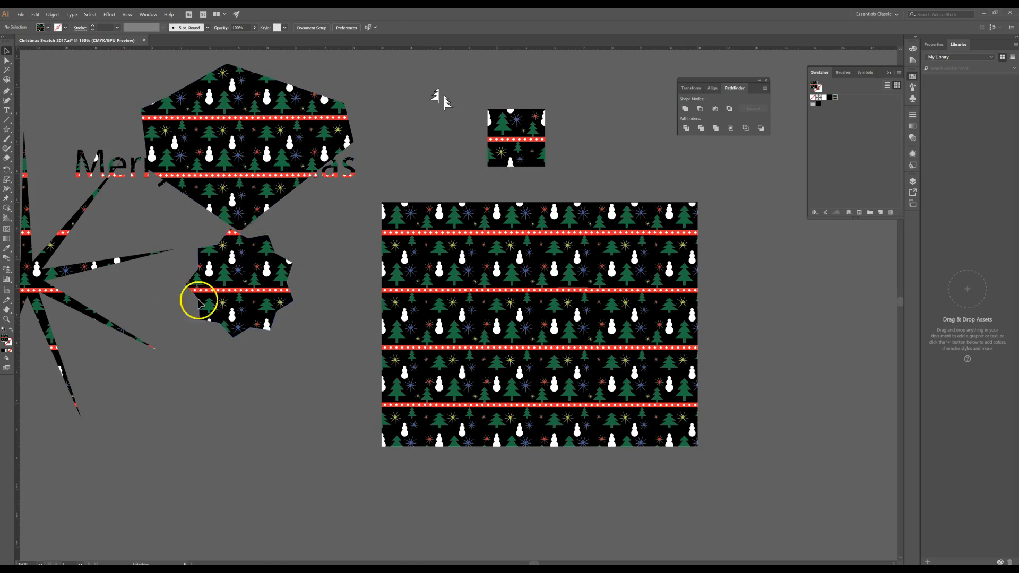
Step: Examine the pattern-filled rectangle up close and as a whole to check how the motifs repeat
{"action": "key", "text": "space"}
{"action": "left_click_drag", "start_coordinate": [783, 361], "coordinate": [683, 366]}
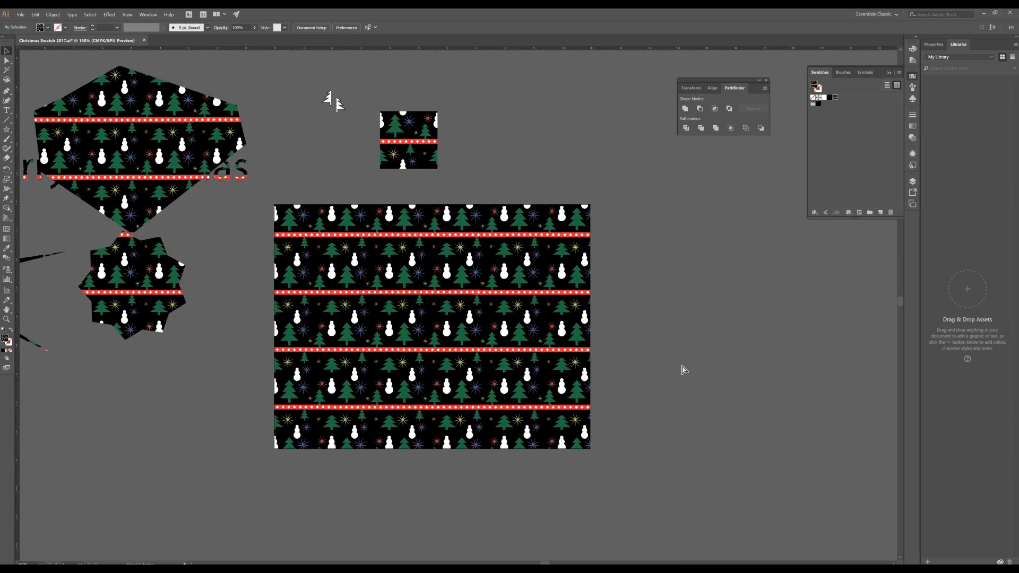
{"action": "key", "text": "ctrl+equal"}
{"action": "key", "text": "ctrl+equal"}
{"action": "key", "text": "ctrl+equal"}
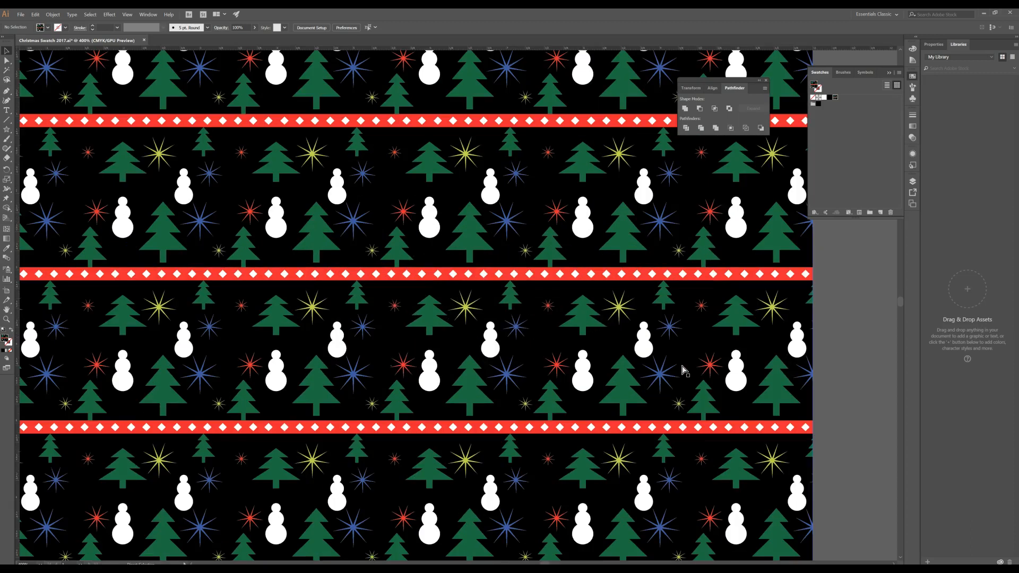
{"action": "key", "text": "ctrl+equal"}
{"action": "key", "text": "ctrl+equal"}
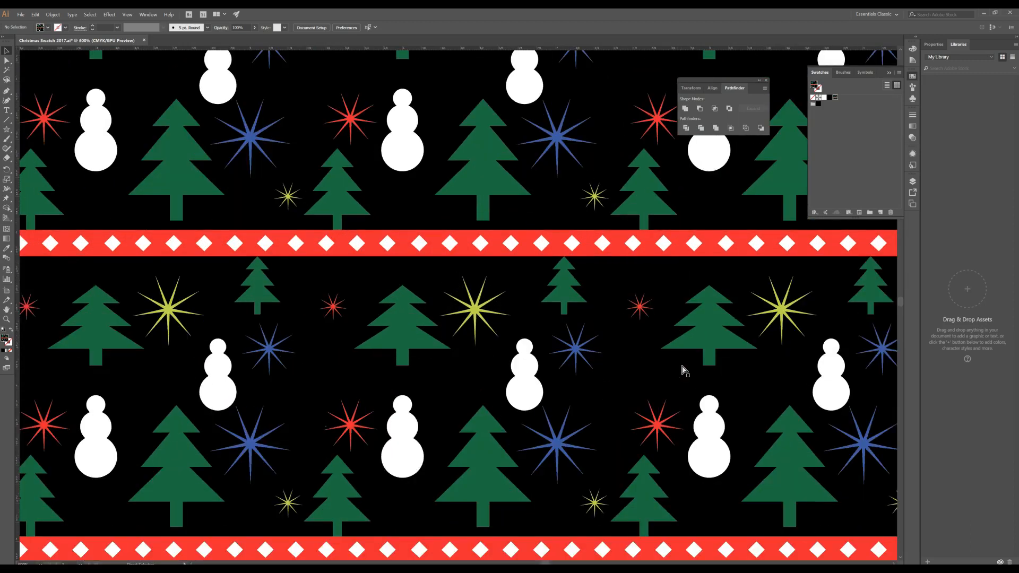
{"action": "key", "text": "ctrl+minus"}
{"action": "key", "text": "ctrl+minus"}
{"action": "key", "text": "ctrl+minus"}
{"action": "key", "text": "ctrl+minus"}
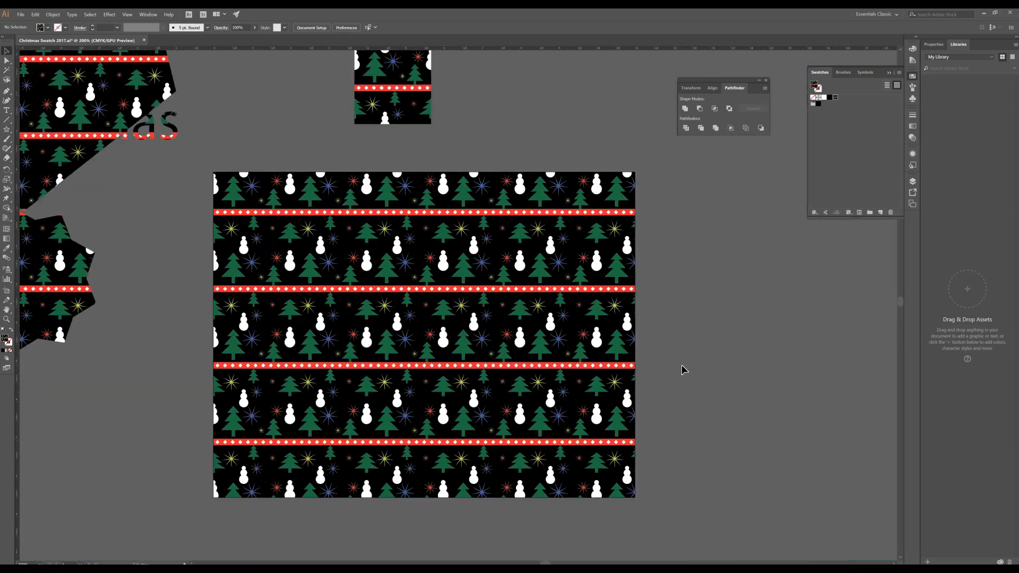